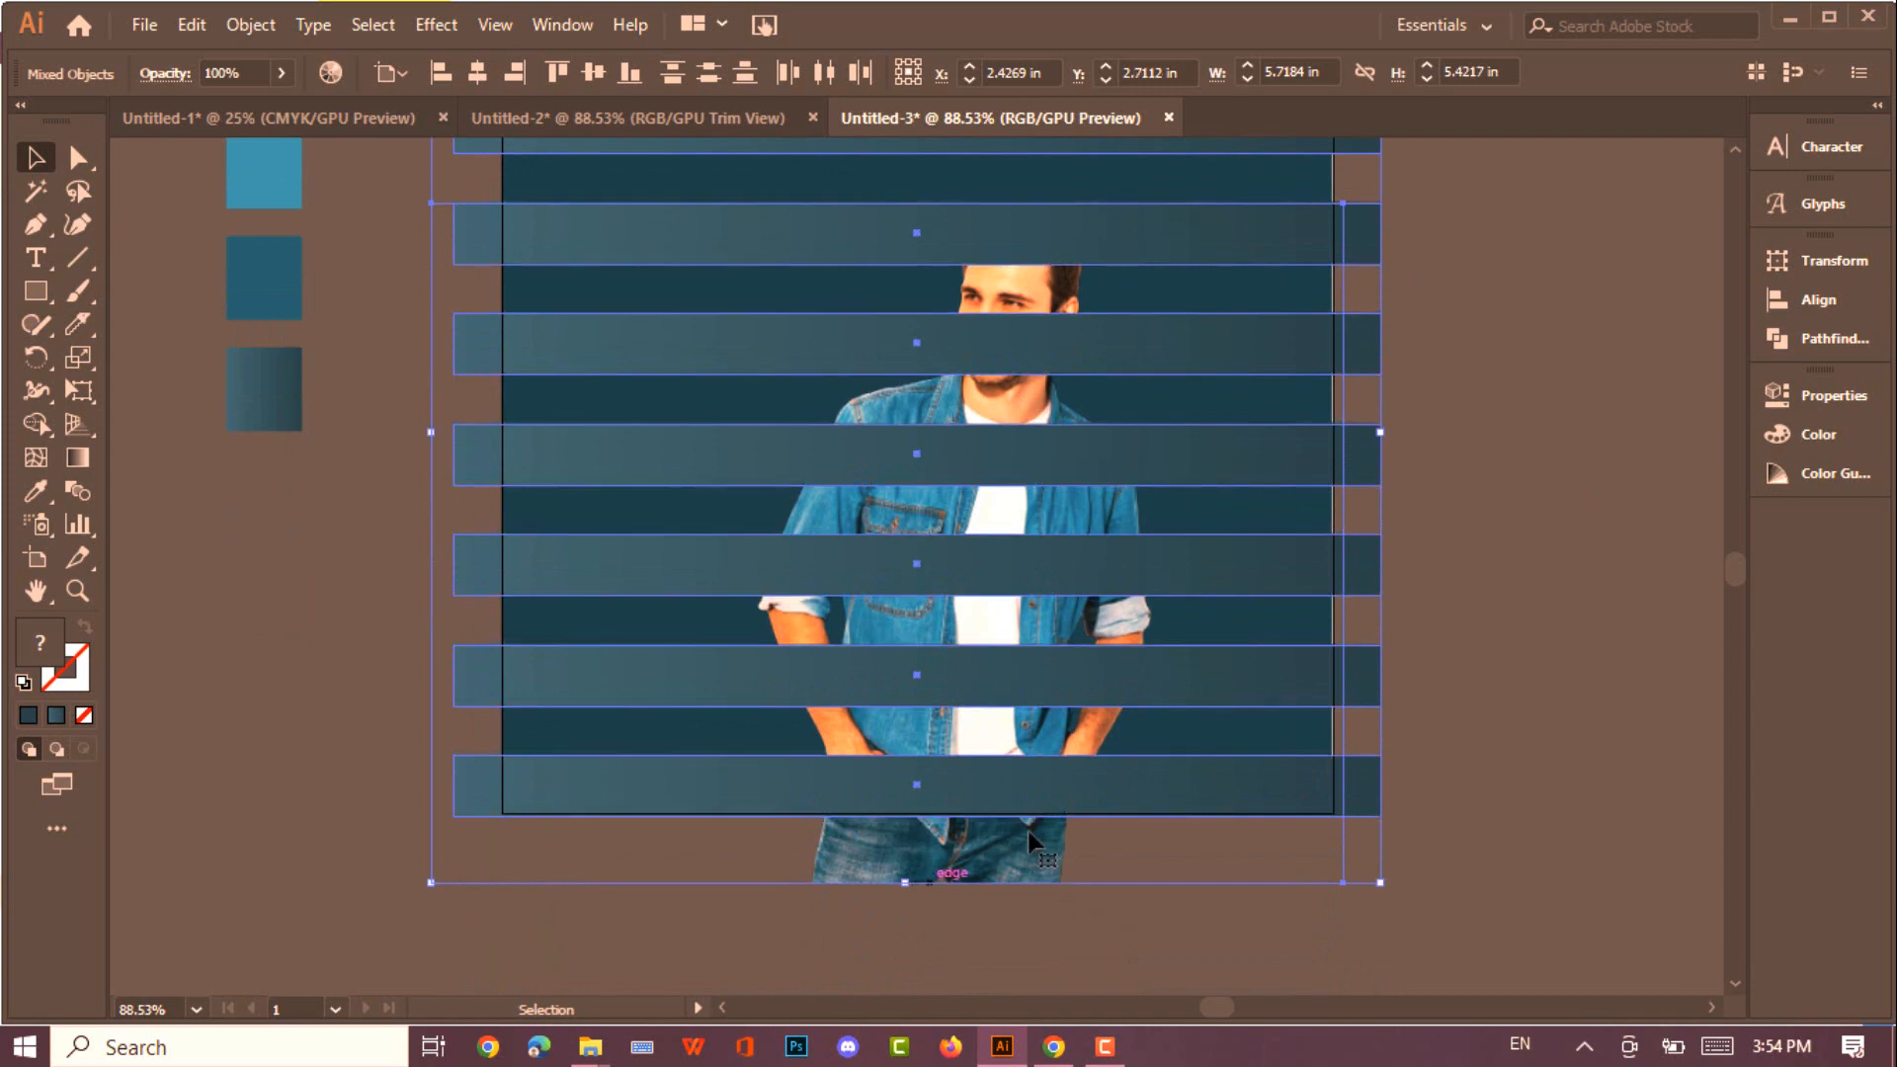
# Send the gradient stripe group backward so that it sits behind the man's photo
pyautogui.click(1454, 602)
pyautogui.scroll(4, 1454, 603)
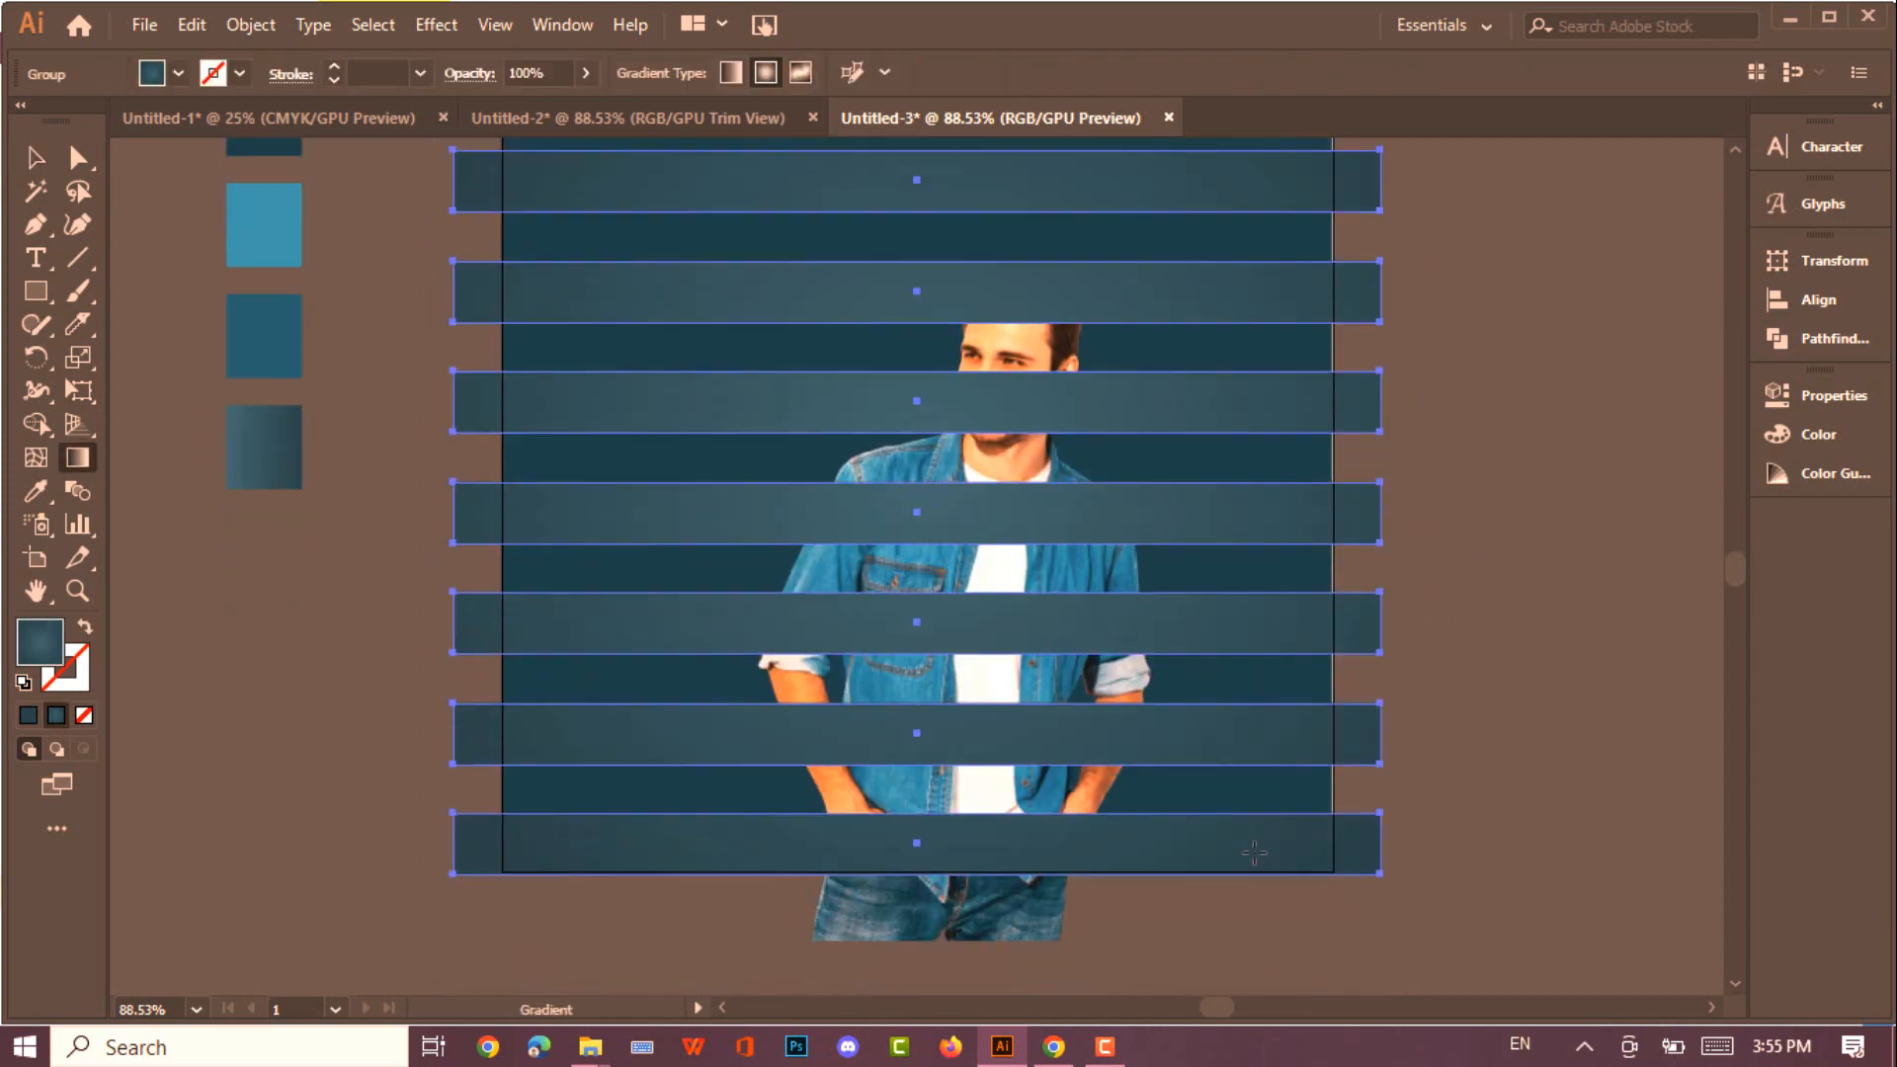
pyautogui.scroll(3, 917, 553)
pyautogui.click(36, 158)
pyautogui.rightClick(791, 333)
pyautogui.moveTo(951, 637)
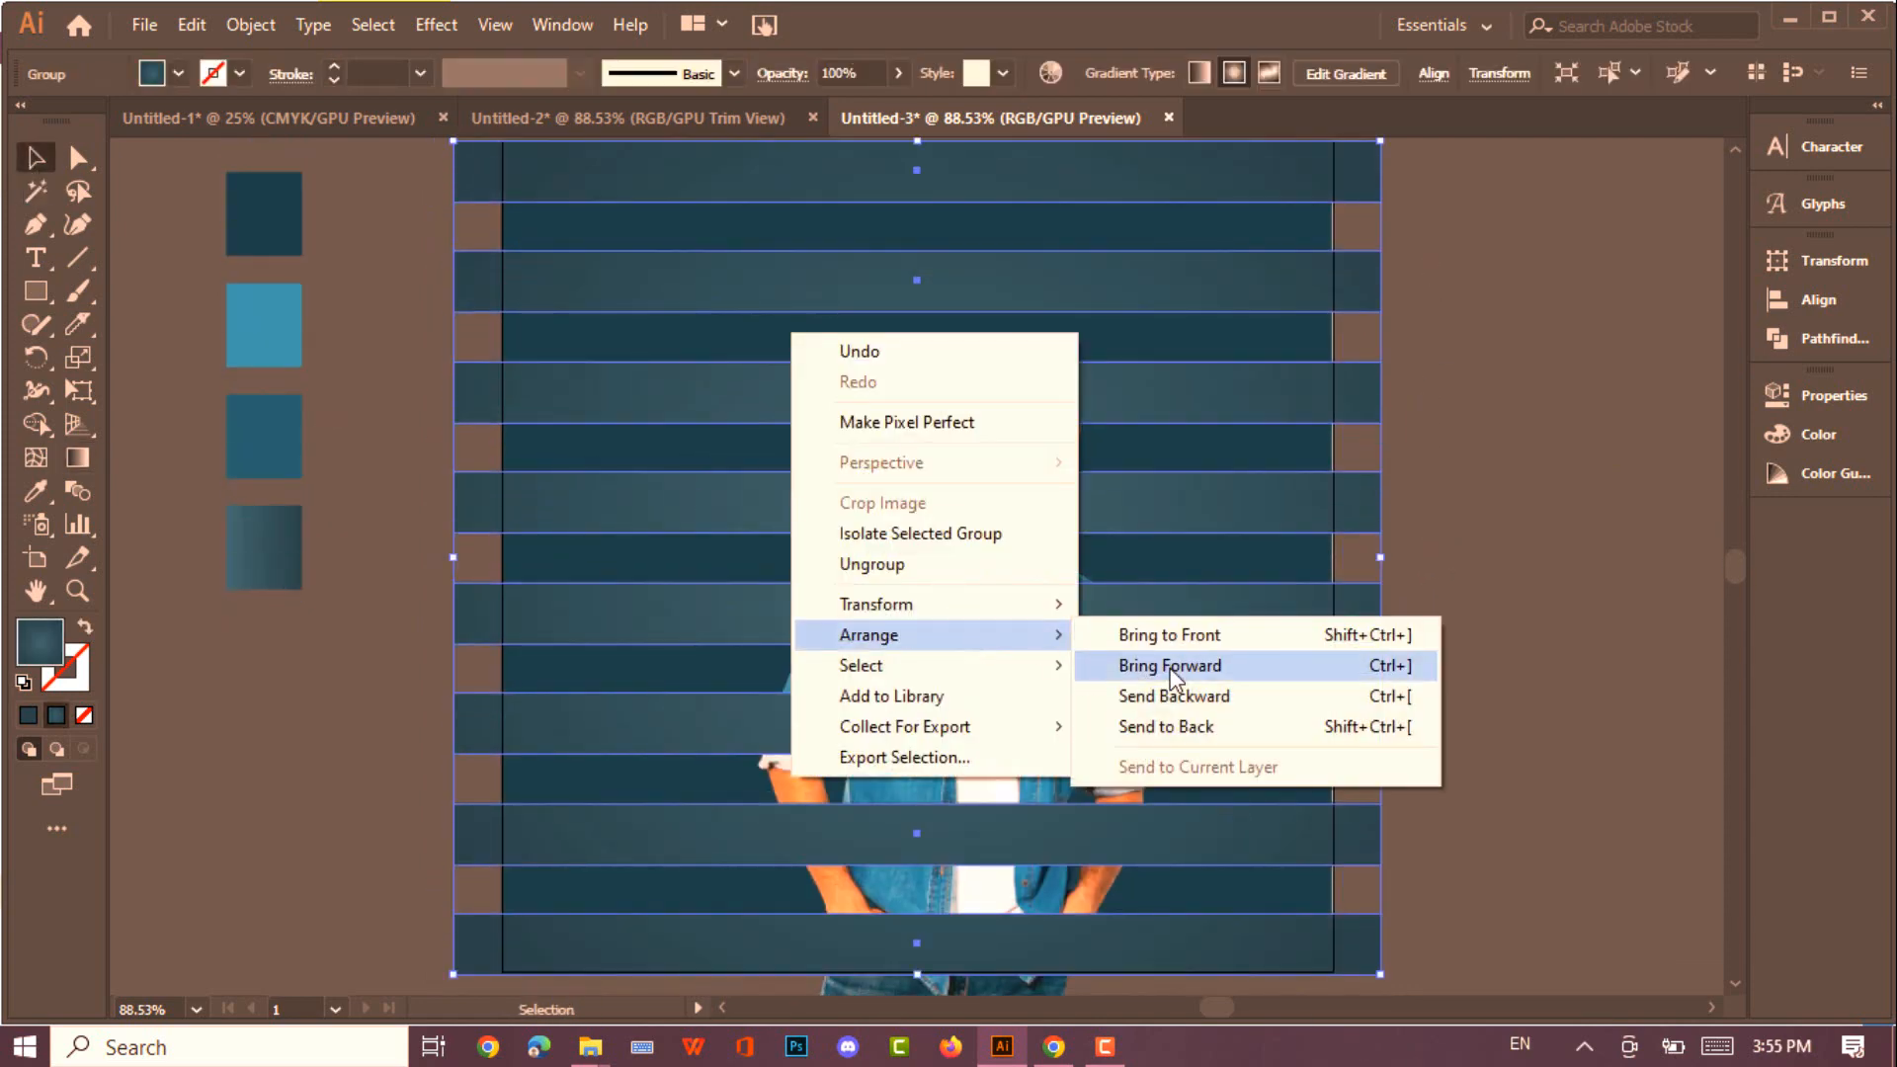
pyautogui.click(1174, 697)
pyautogui.rightClick(1015, 566)
pyautogui.moveTo(1129, 806)
pyautogui.click(1356, 798)
pyautogui.click(1355, 798)
pyautogui.scroll(1, 1286, 526)
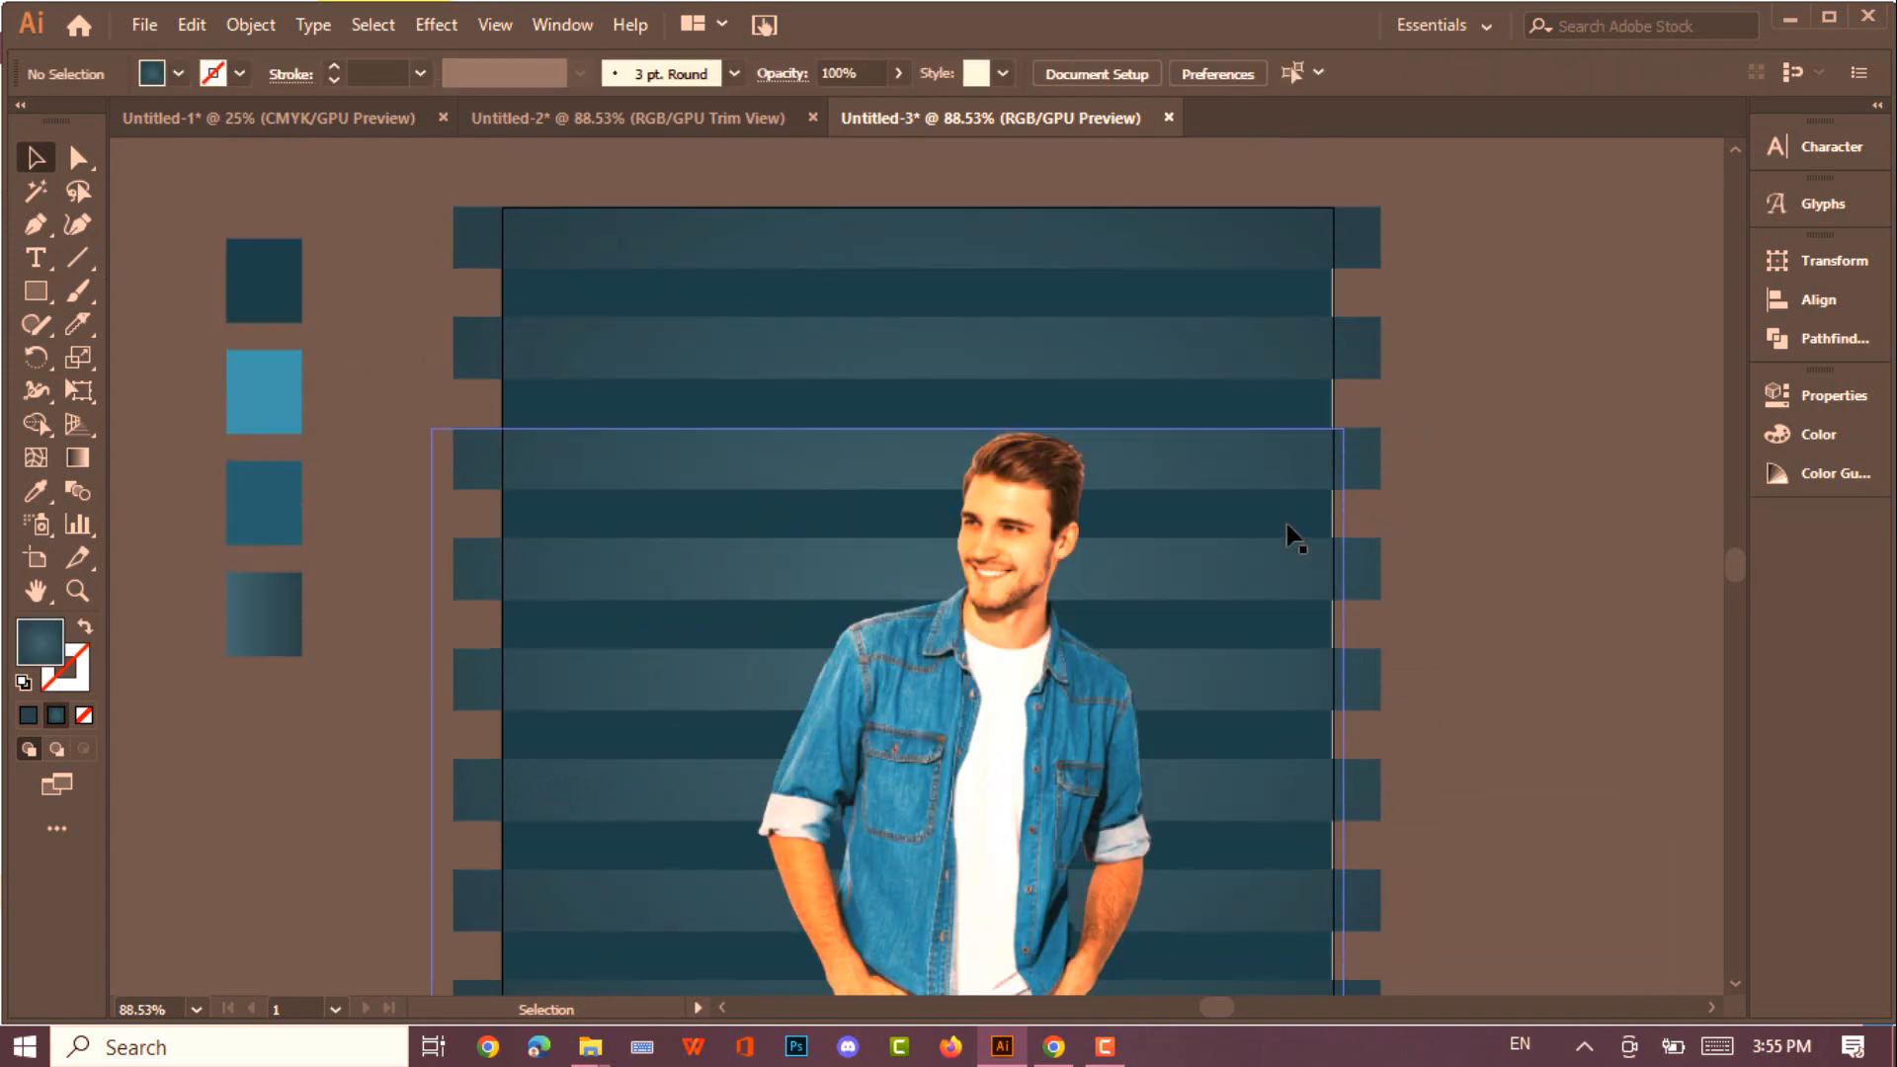
# Draw a gradient-filled rectangle starting at the artboard's top-left corner and covering the whole artboard
pyautogui.scroll(-1, 1286, 526)
pyautogui.click(35, 292)
pyautogui.scroll(1, 474, 212)
pyautogui.press('v')
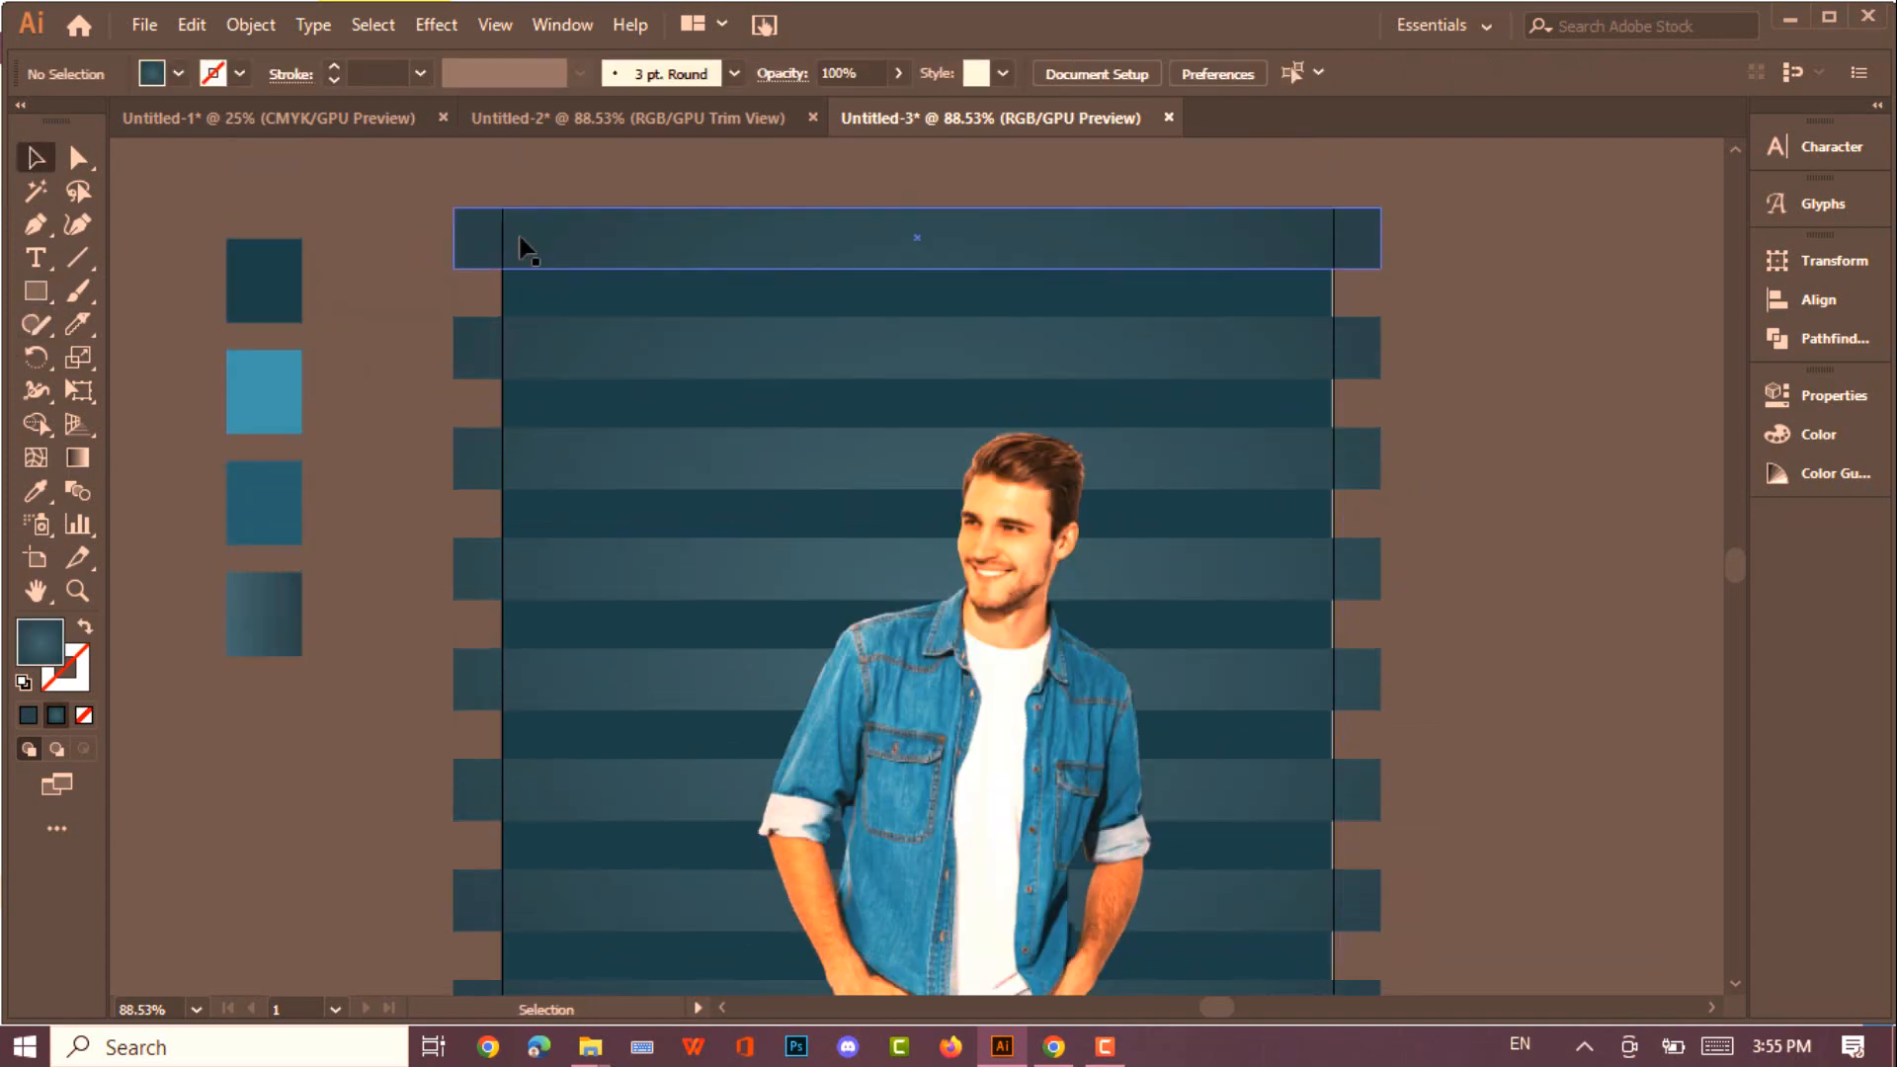
pyautogui.click(543, 237)
pyautogui.hotkey('ctrl', 'shift', 'a')
pyautogui.click(35, 292)
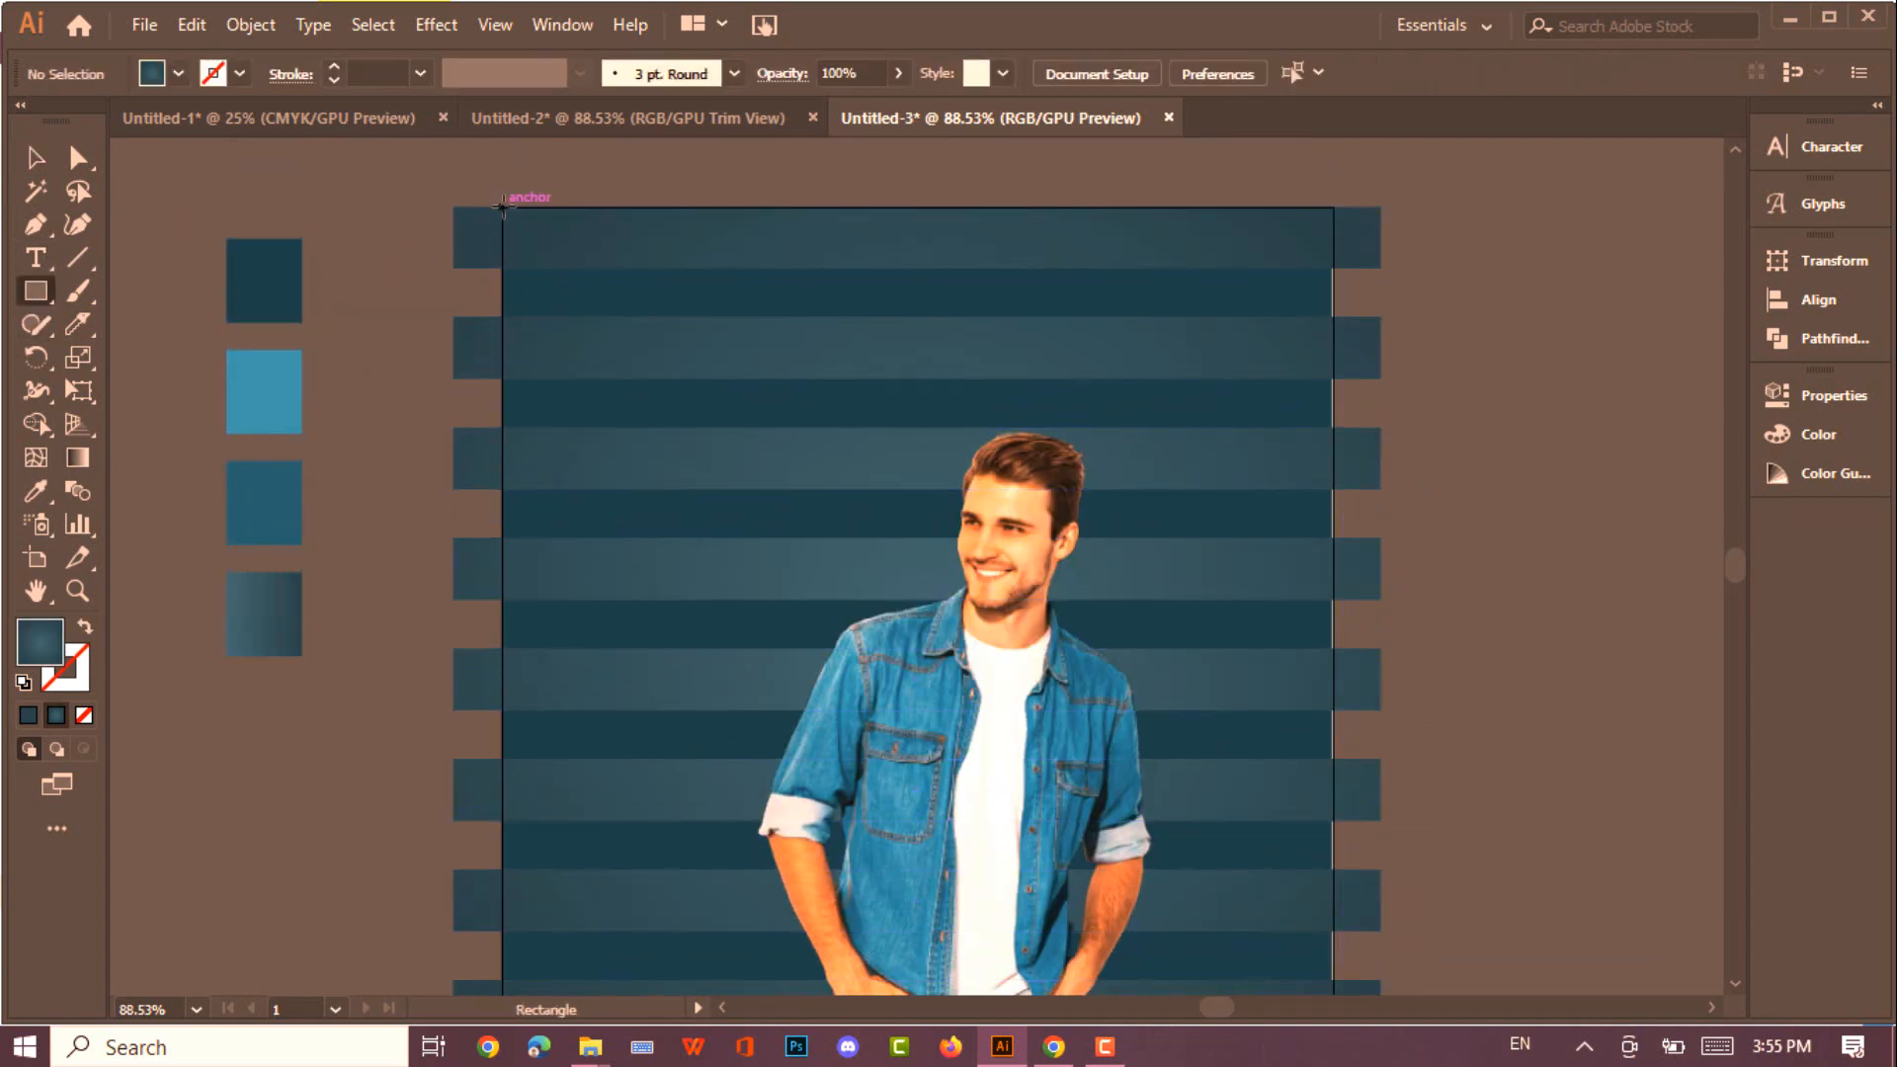
pyautogui.moveTo(501, 204); pyautogui.dragTo(1333, 993)
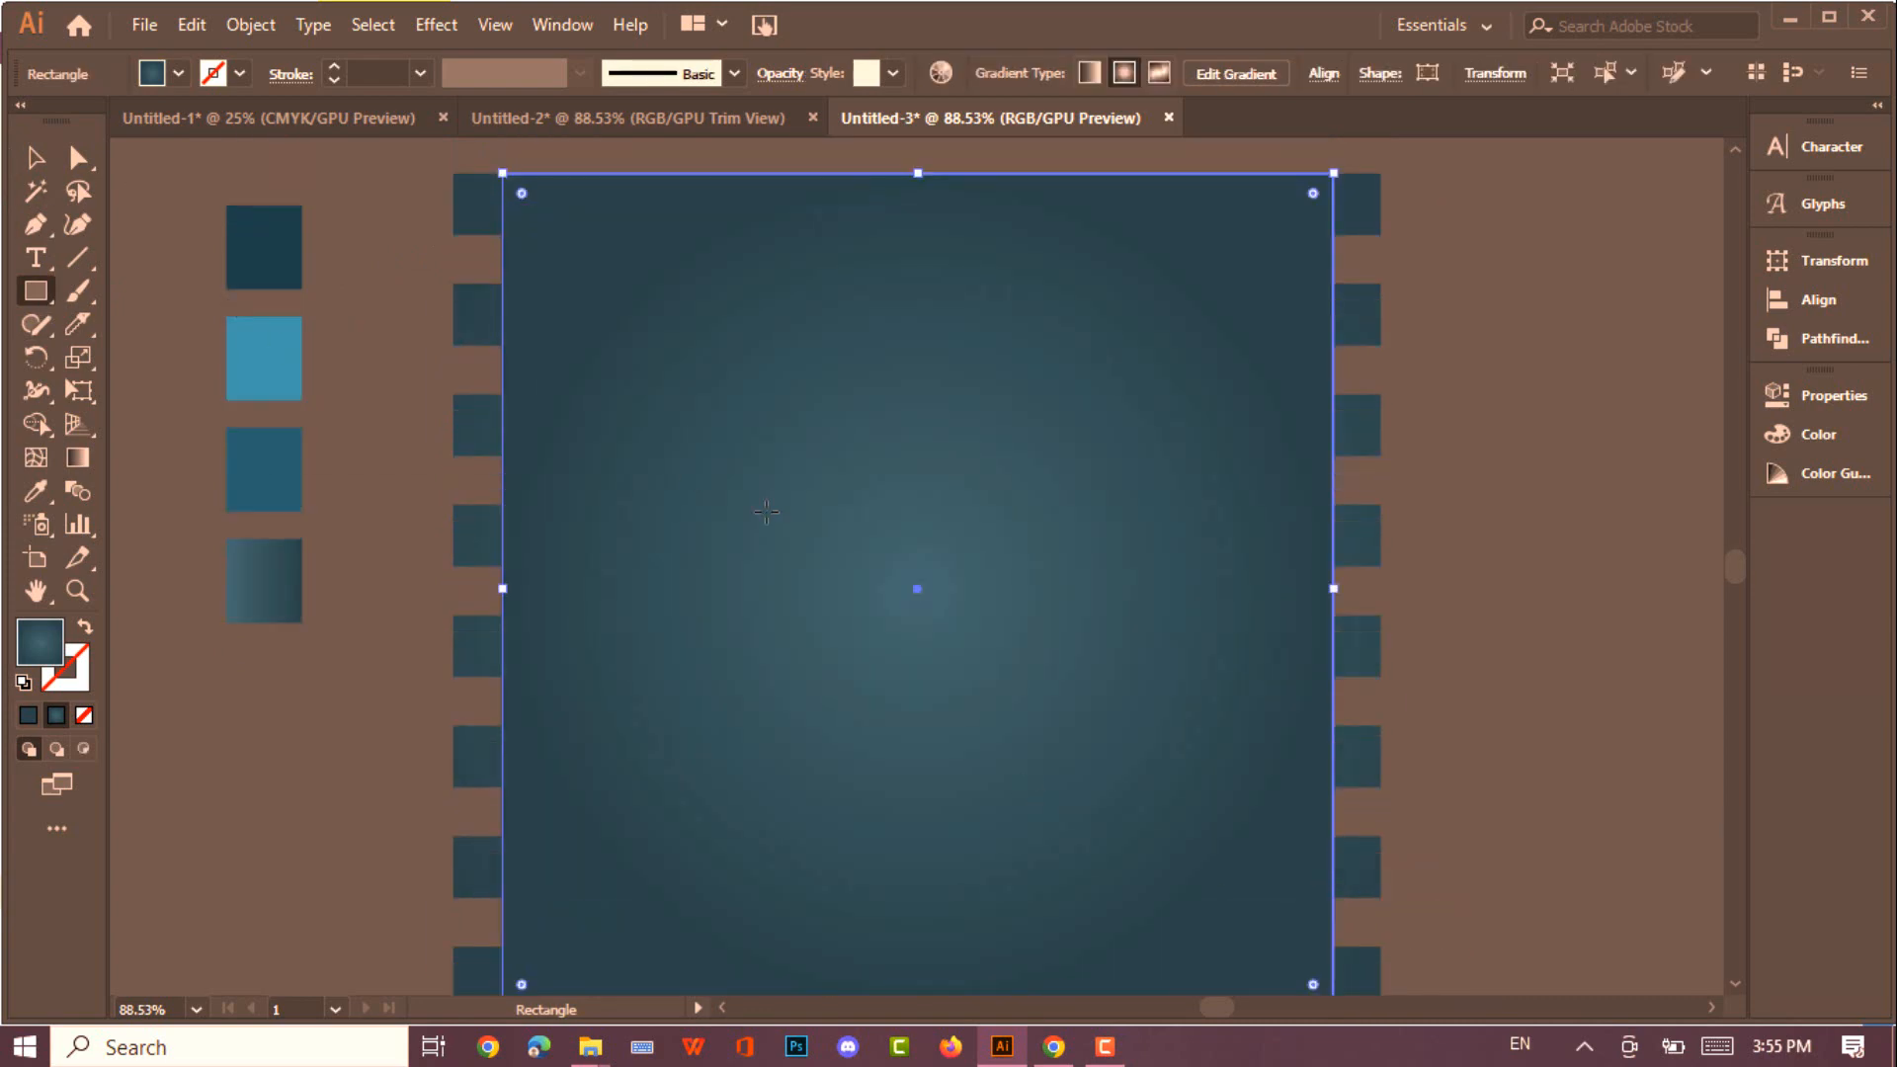
# Draw a smaller square from the artboard's centre, rotate it 45° into a diamond, and position it near the middle
pyautogui.moveTo(909, 580); pyautogui.dragTo(1139, 810)
pyautogui.press('v')
pyautogui.moveTo(668, 338); pyautogui.dragTo(694, 662)
pyautogui.scroll(-3, 906, 447)
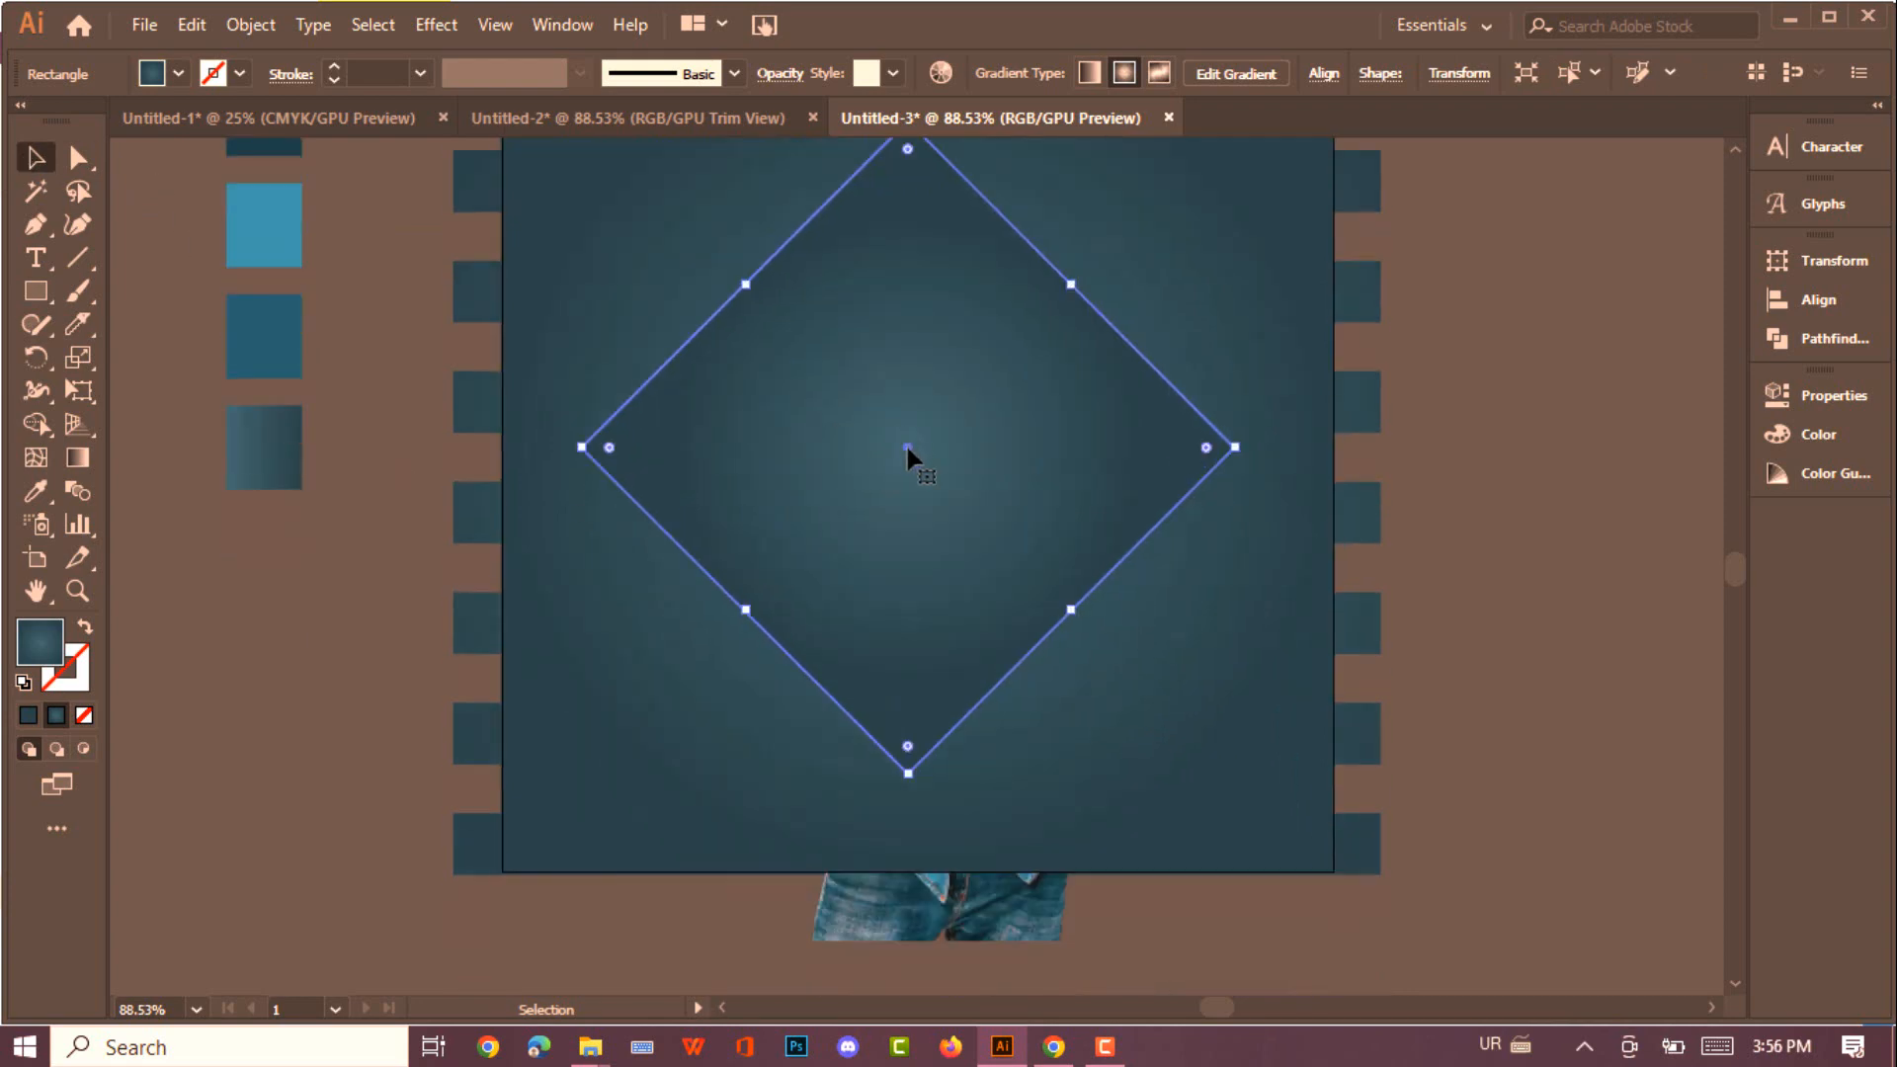
pyautogui.moveTo(907, 444); pyautogui.dragTo(945, 488)
# Set the opacity of the large rectangle and the diamond to 21%, leaving the photo out of the selection
pyautogui.moveTo(1379, 455); pyautogui.dragTo(1120, 523)
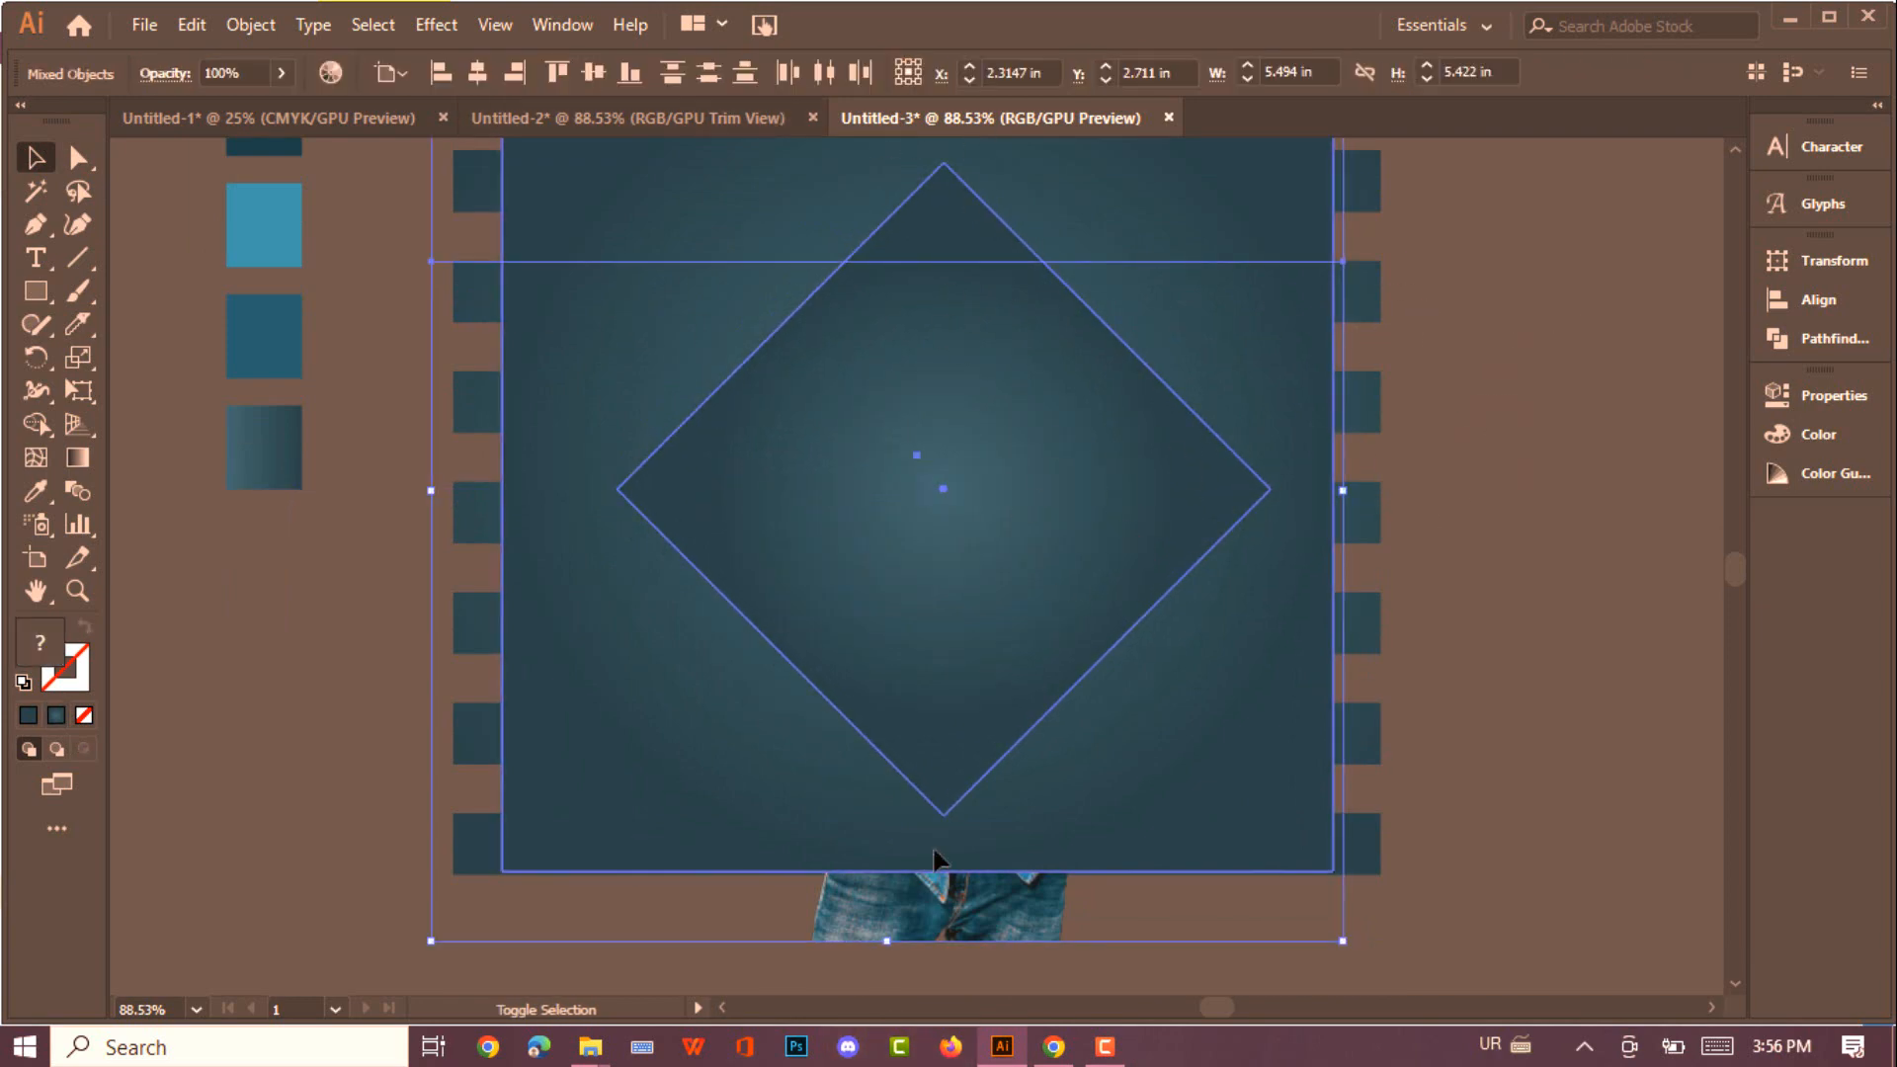
pyautogui.keyDown('shift'); pyautogui.click(935, 884); pyautogui.keyUp('shift')
pyautogui.moveTo(814, 107); pyautogui.dragTo(818, 107)
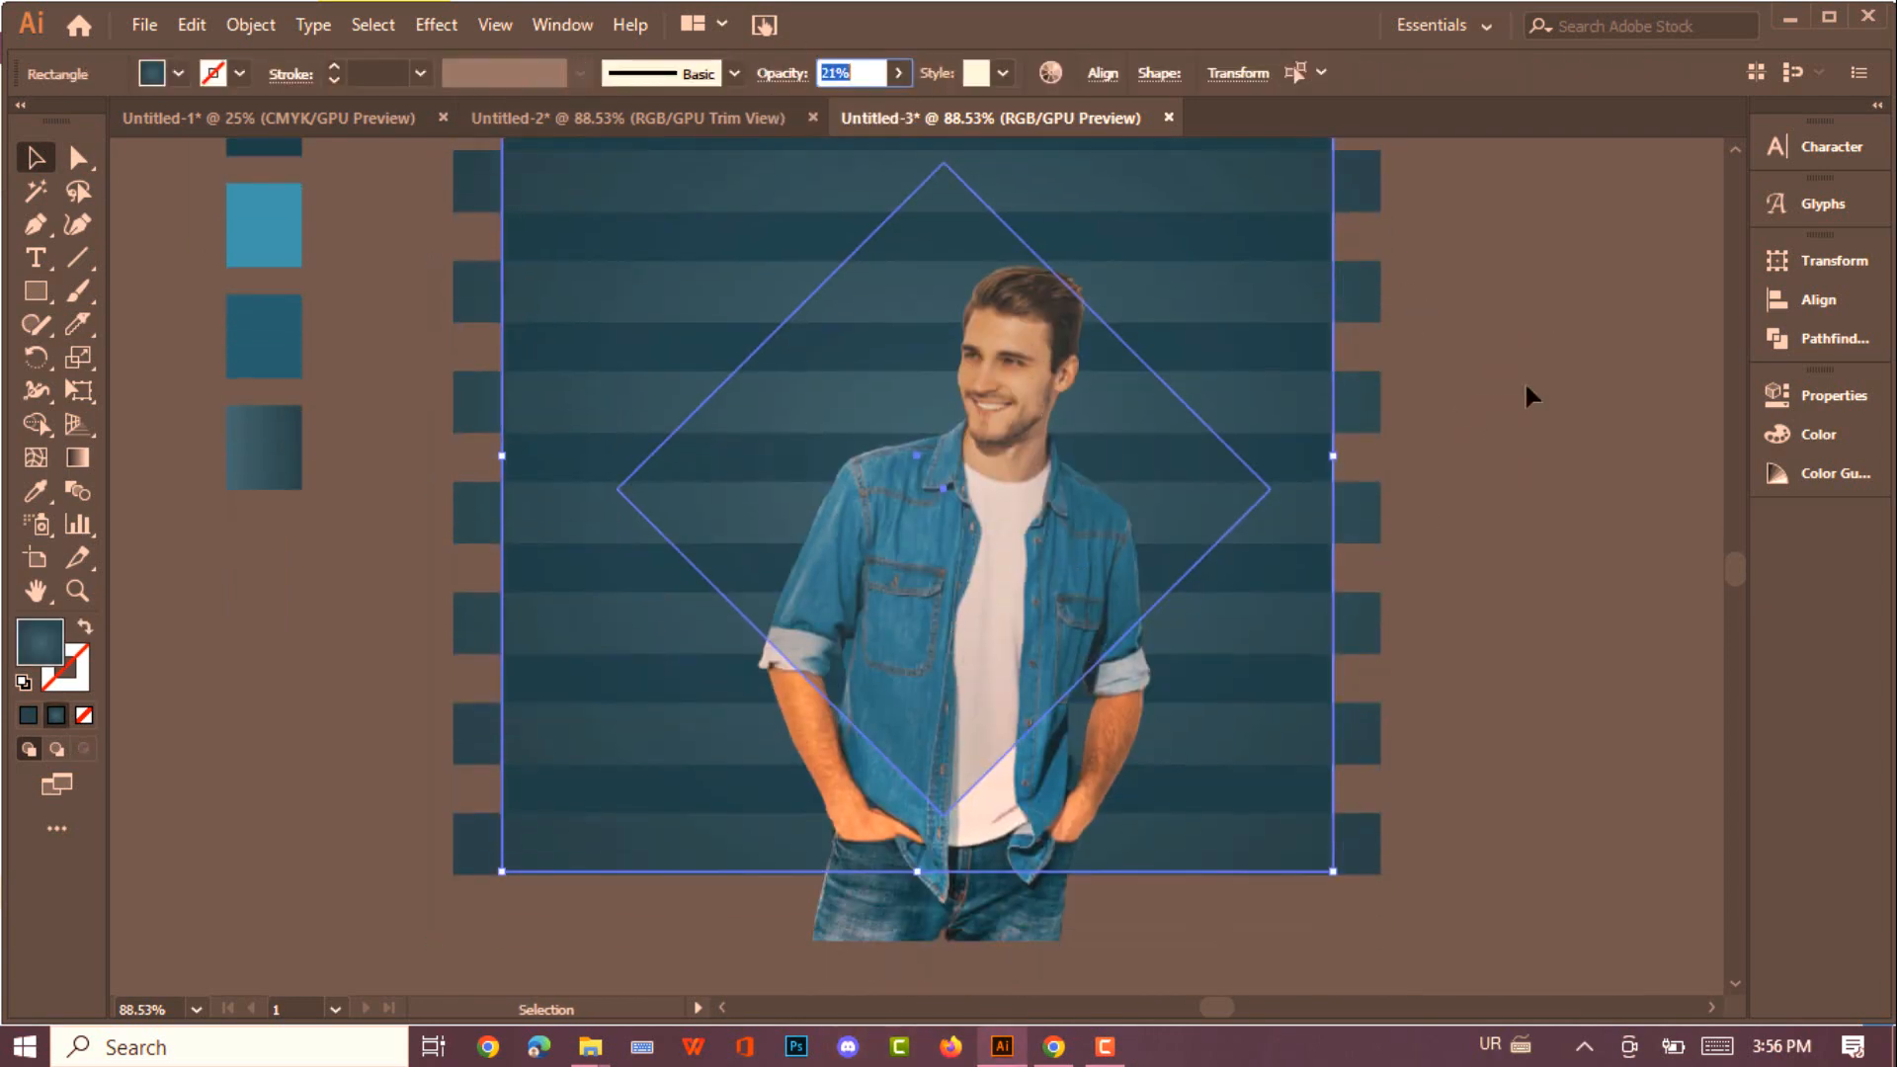
pyautogui.click(1531, 401)
# Move the diamond slightly down and the man's photo slightly left
pyautogui.click(940, 483)
pyautogui.moveTo(941, 483); pyautogui.dragTo(941, 516)
pyautogui.moveTo(1015, 934); pyautogui.dragTo(994, 931)
# Round the diamond's corners slightly and nudge the diamond left over the photo
pyautogui.click(966, 457)
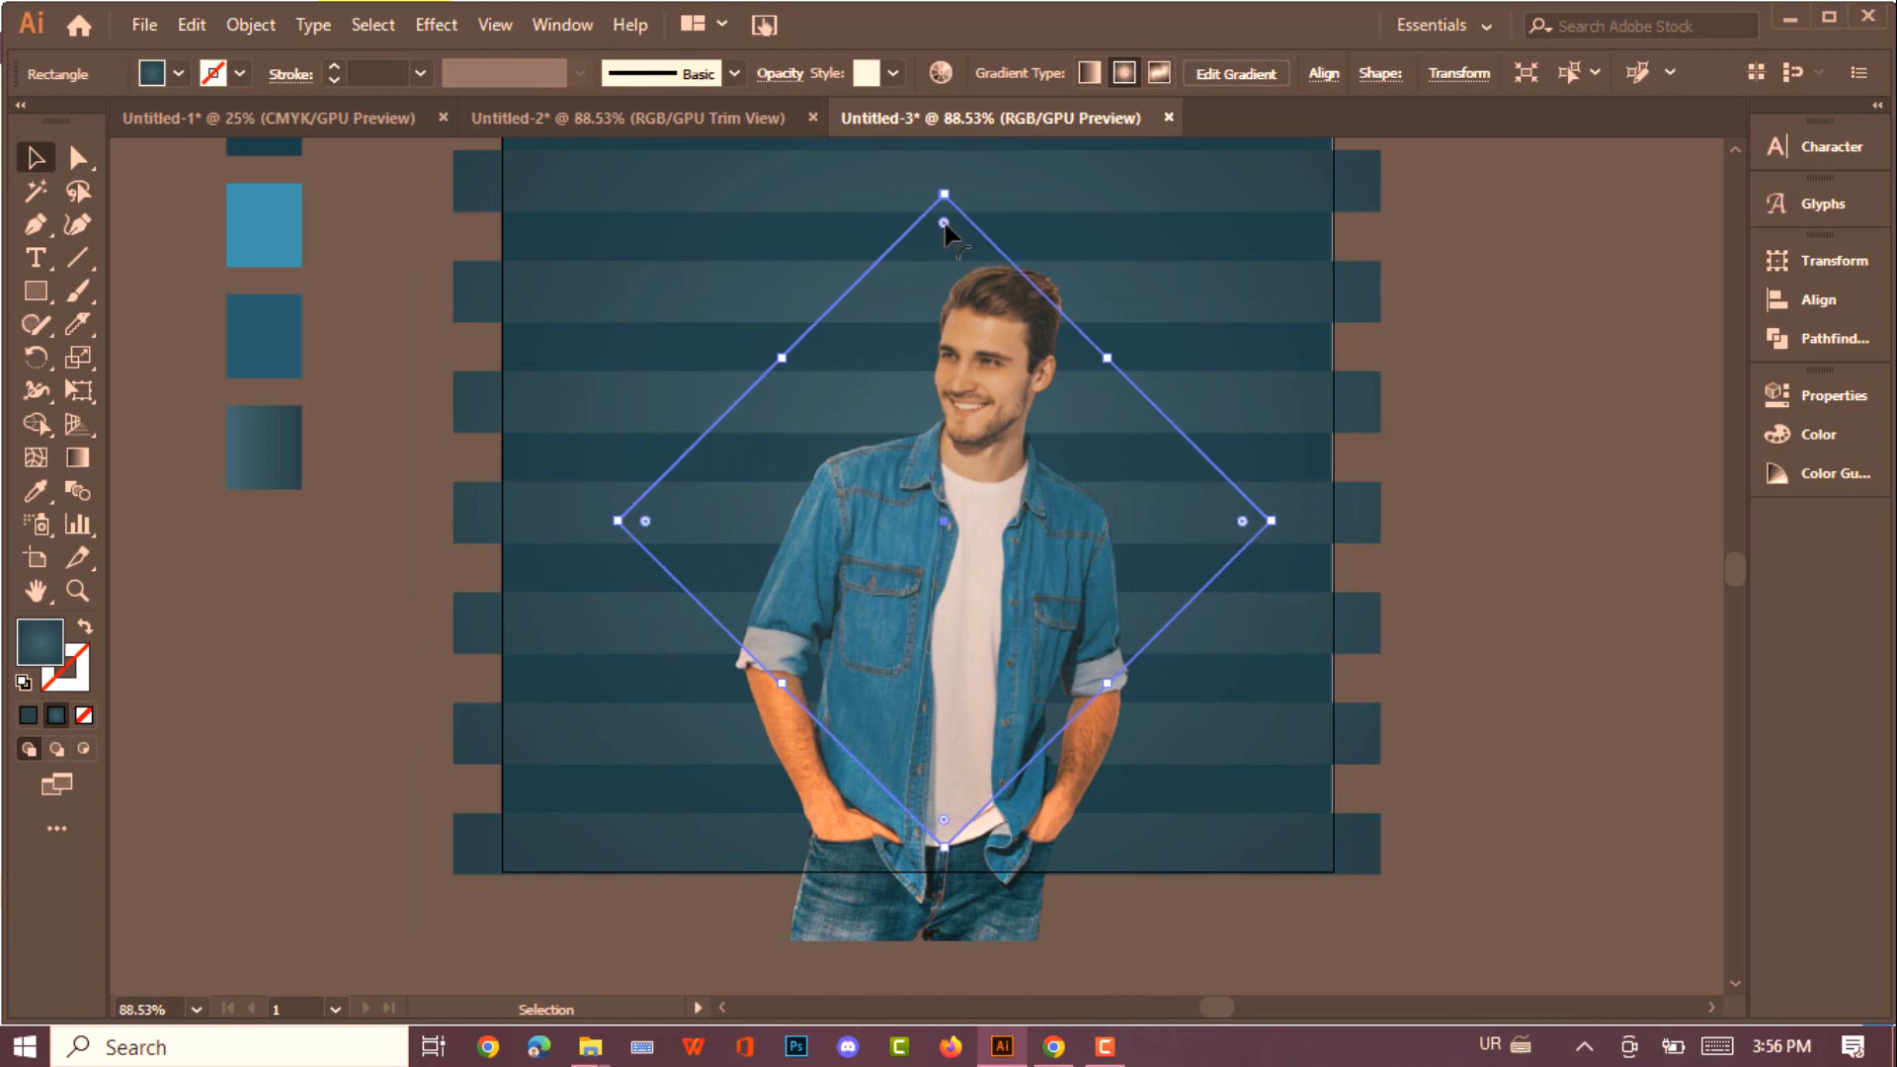
pyautogui.moveTo(943, 223); pyautogui.dragTo(946, 268)
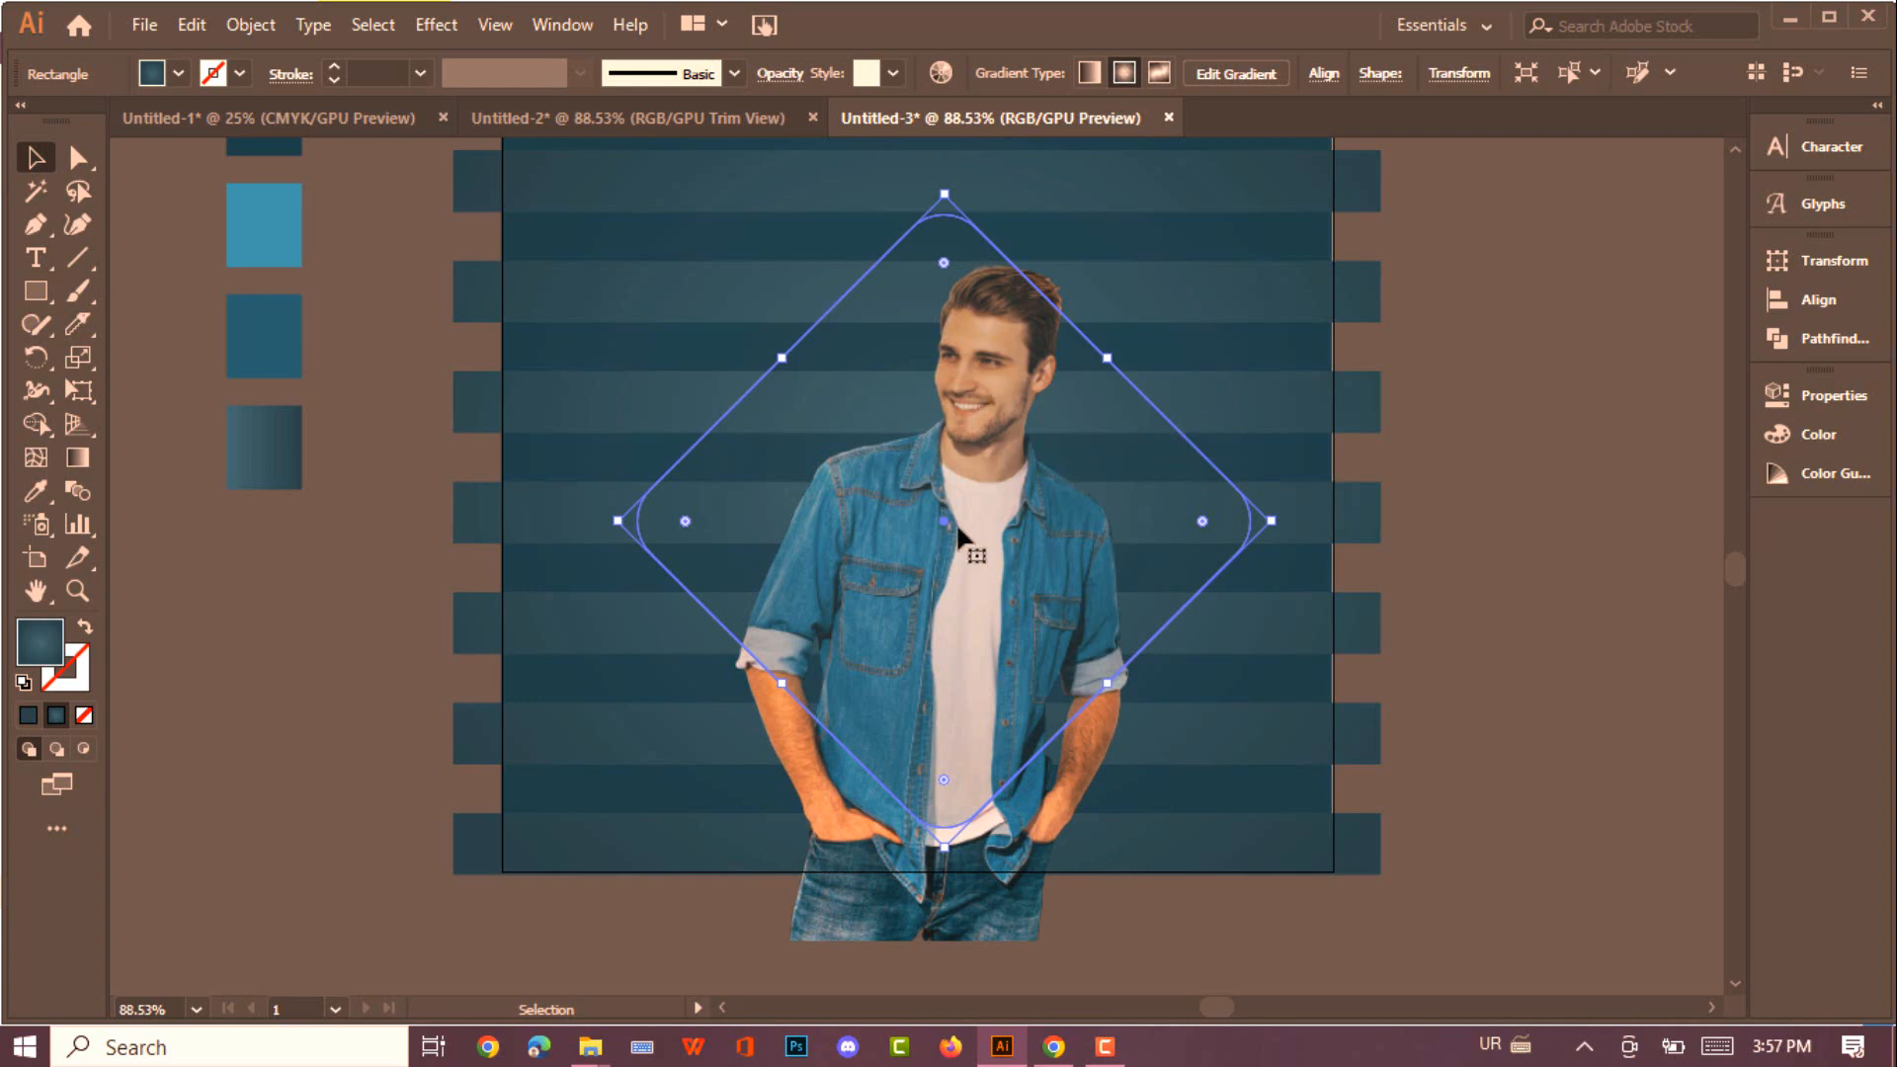
pyautogui.moveTo(944, 525); pyautogui.dragTo(935, 523)
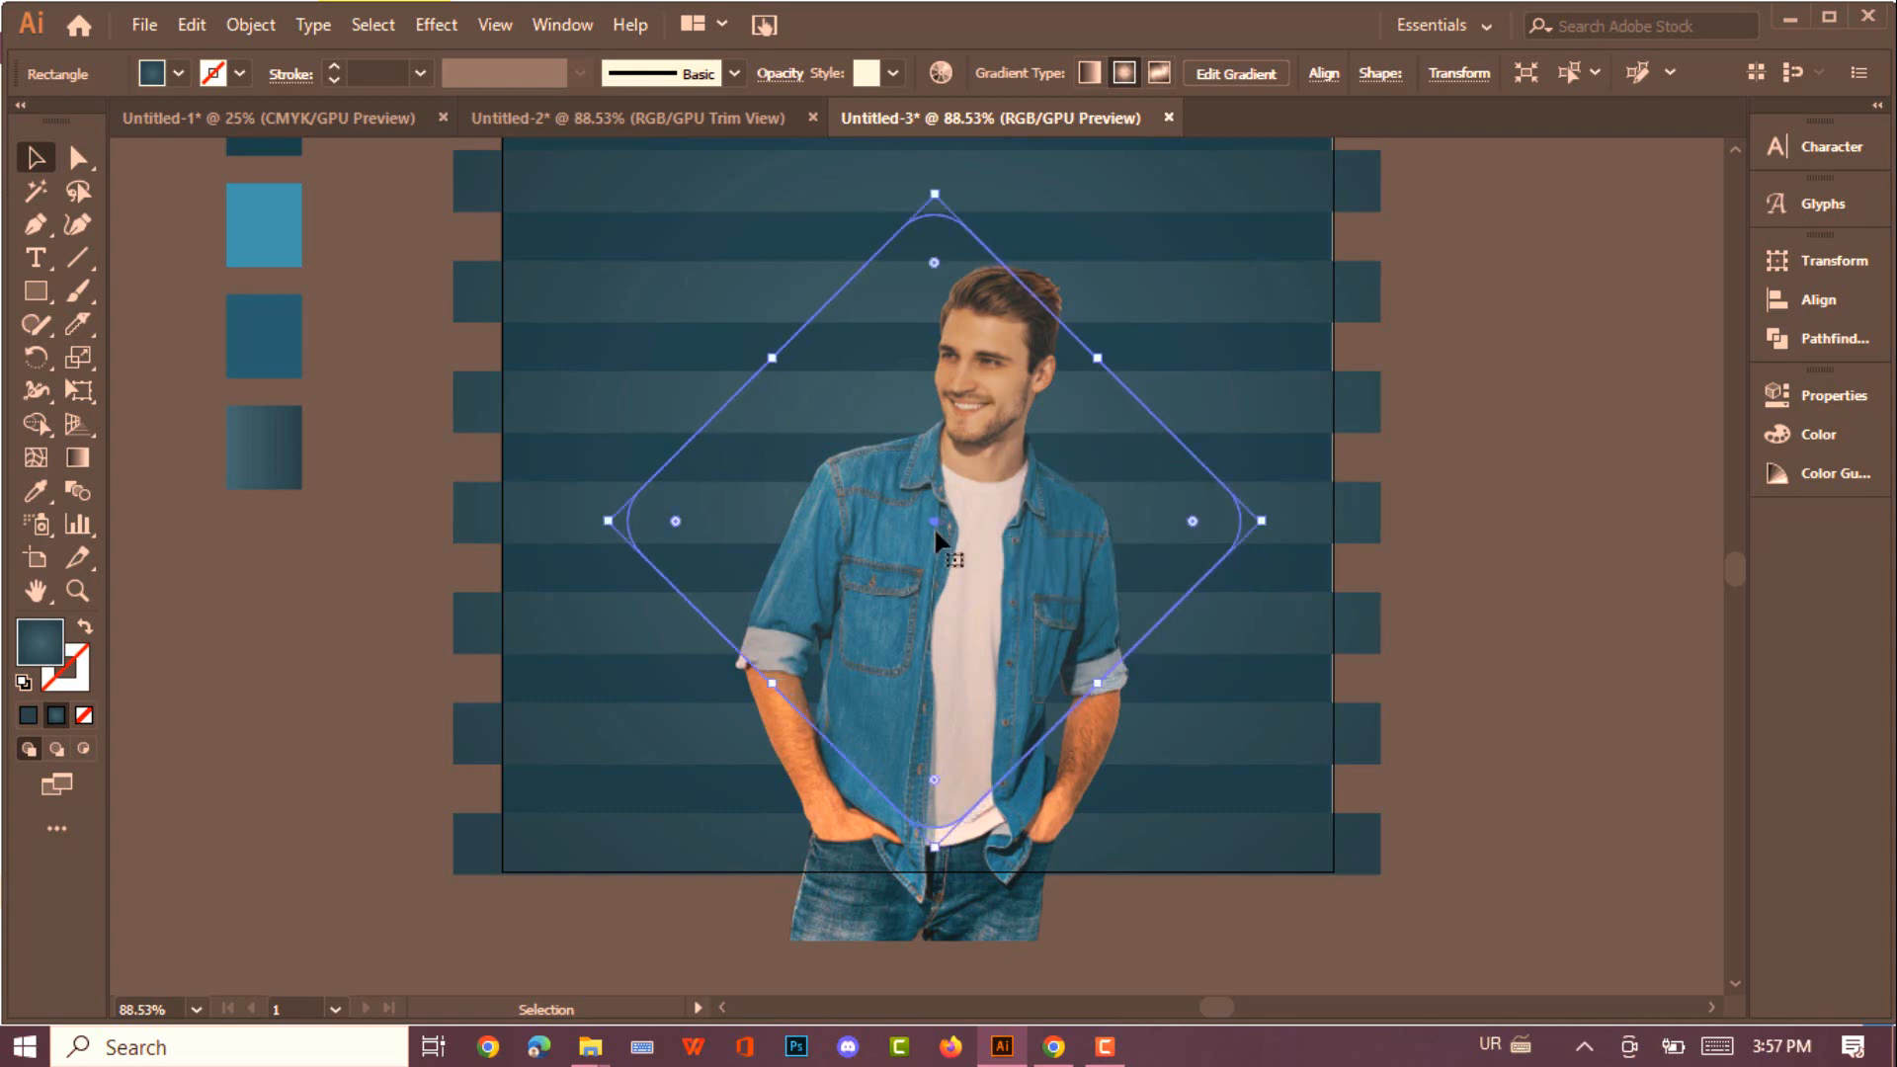
# Set the opacity of the large rectangle and the diamond to 100%
pyautogui.click(868, 169)
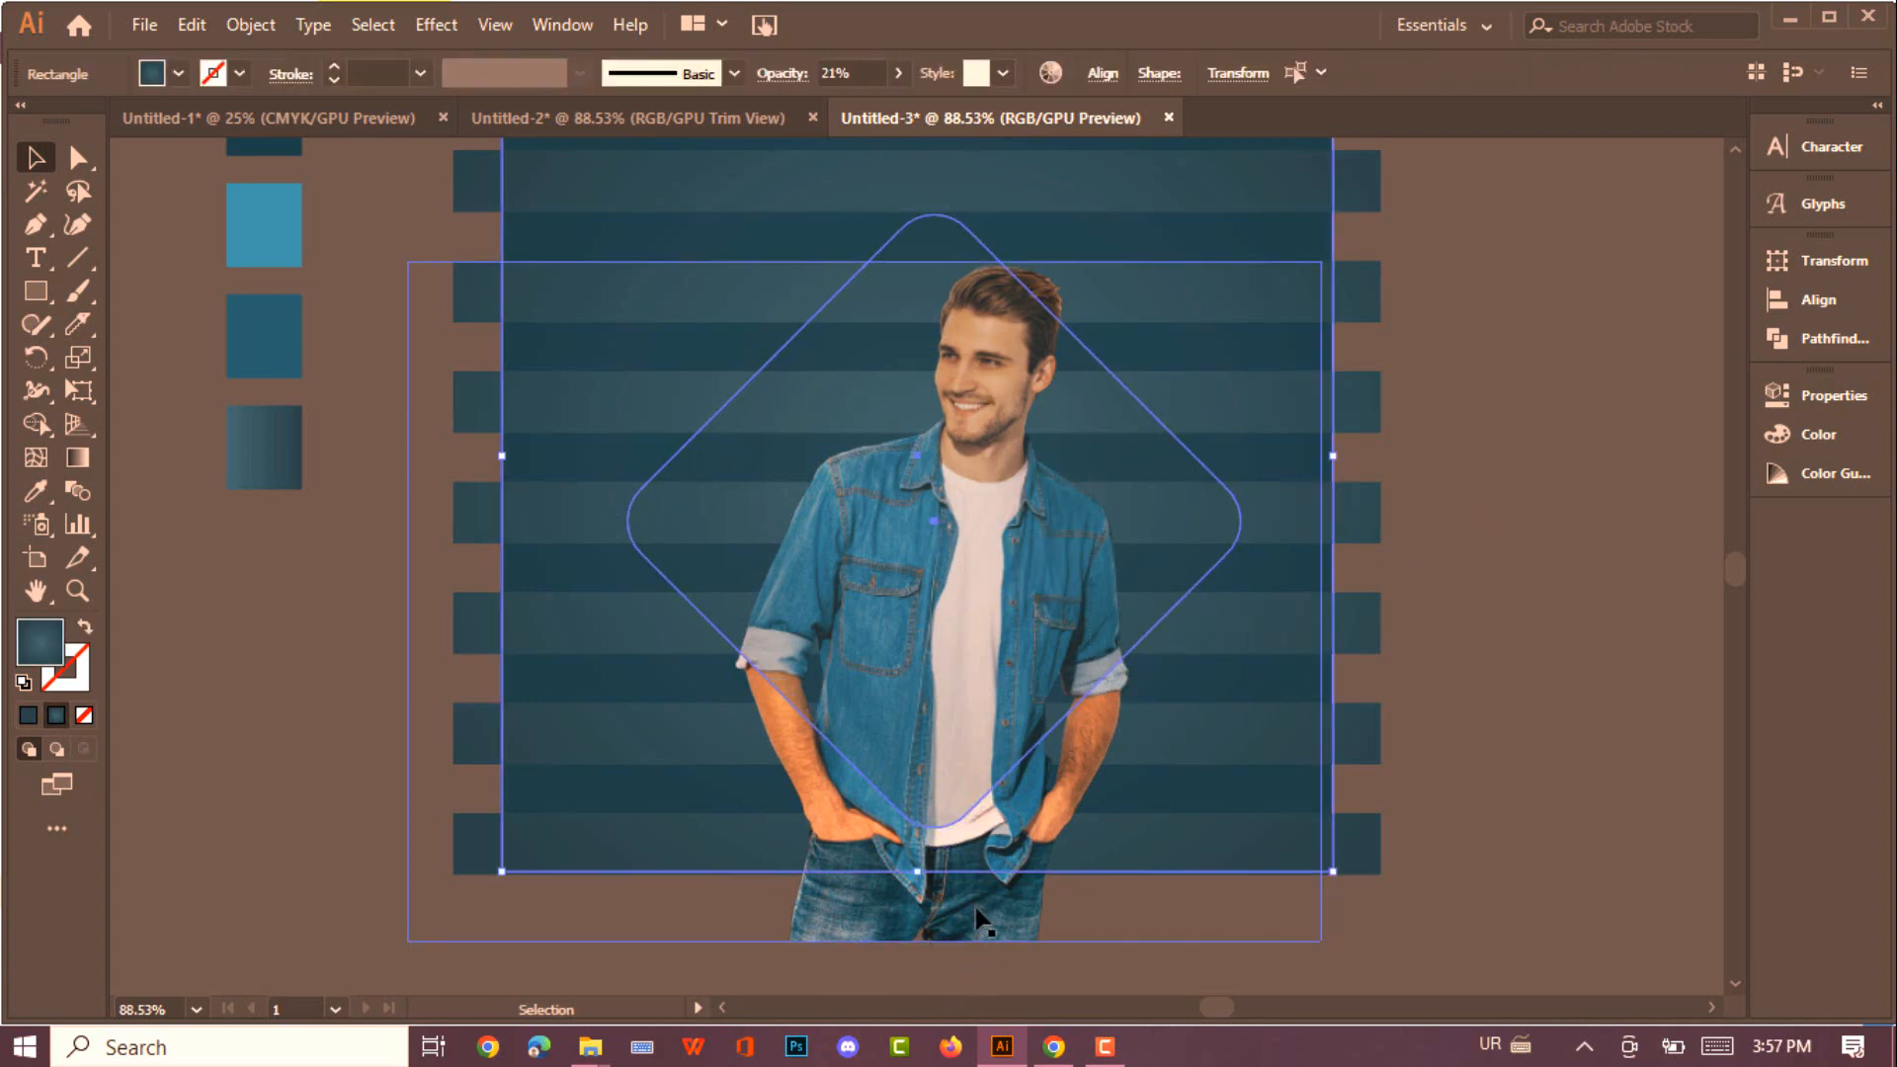
pyautogui.click(898, 75)
pyautogui.moveTo(799, 109); pyautogui.dragTo(959, 142)
# Cut the rounded diamond out of the large rectangle with the Minus Front shape mode
pyautogui.scroll(3, 1185, 257)
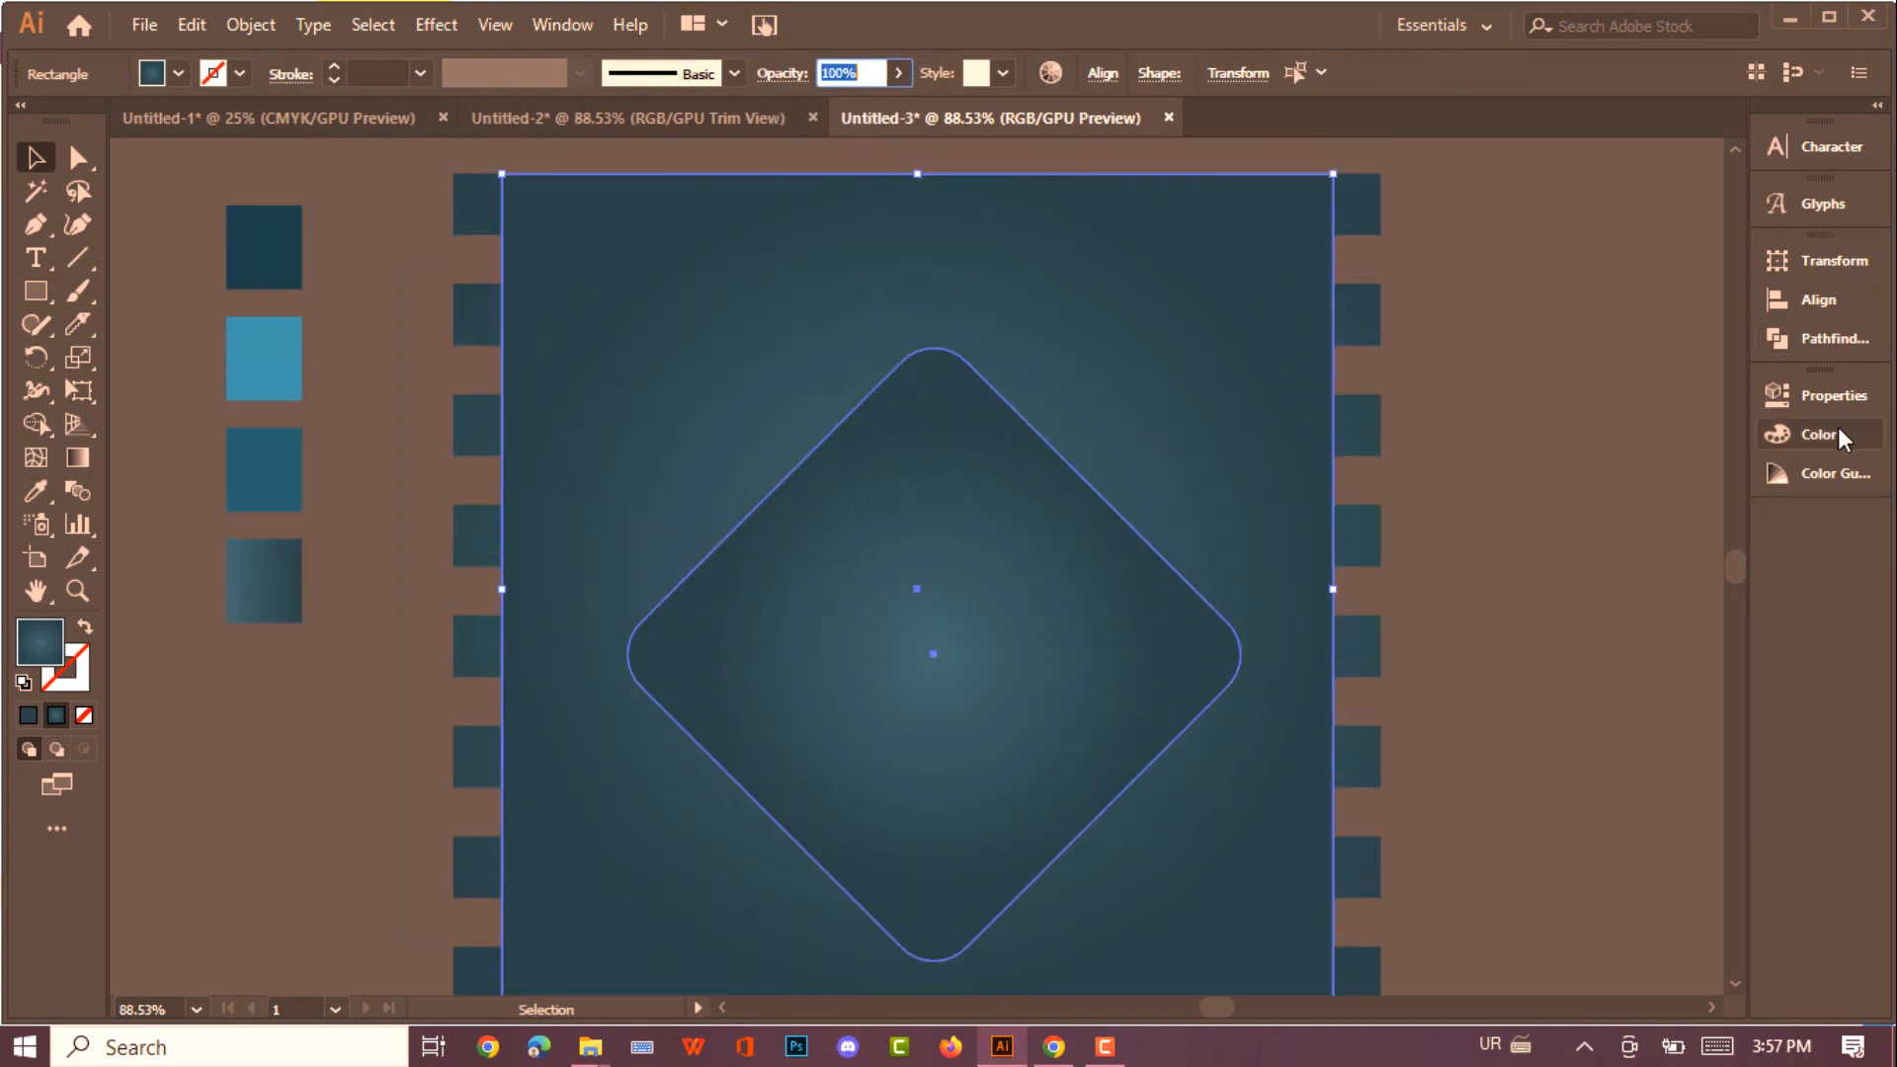
pyautogui.click(1778, 338)
pyautogui.click(542, 26)
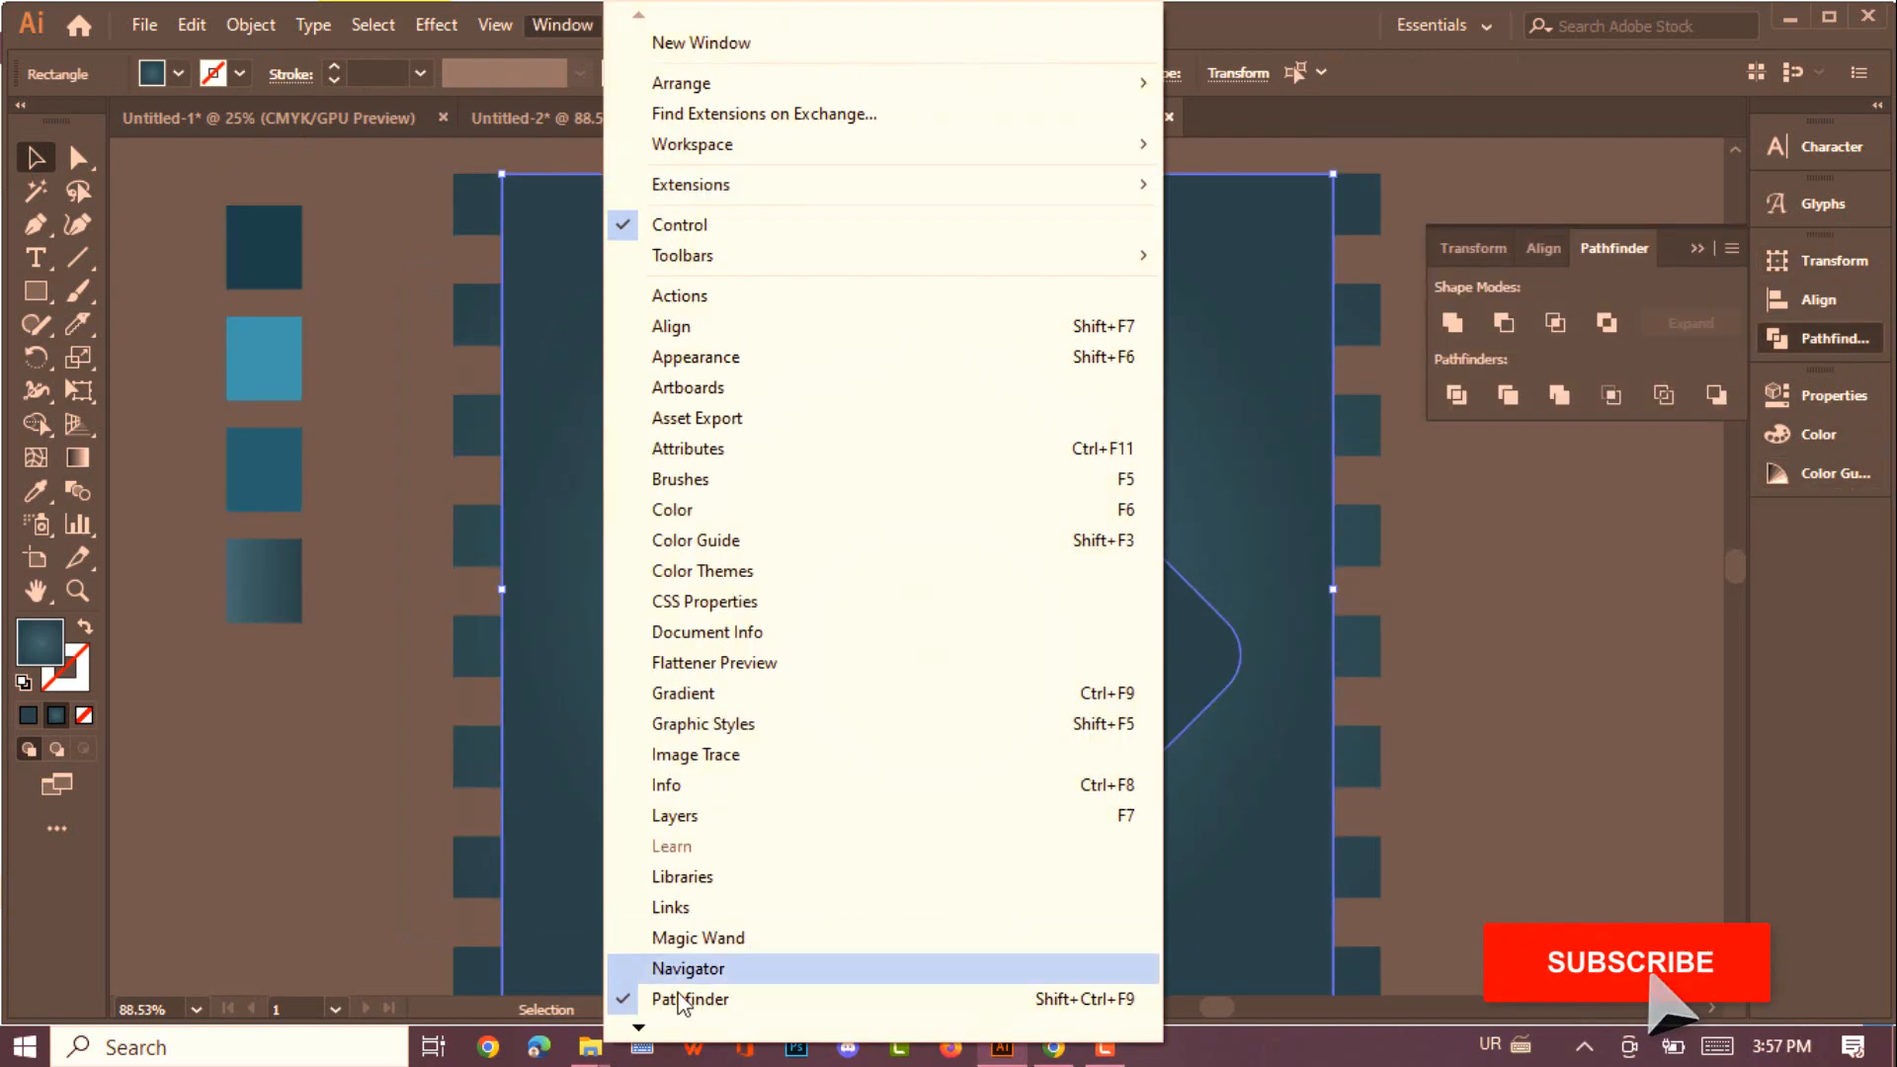
pyautogui.click(1503, 322)
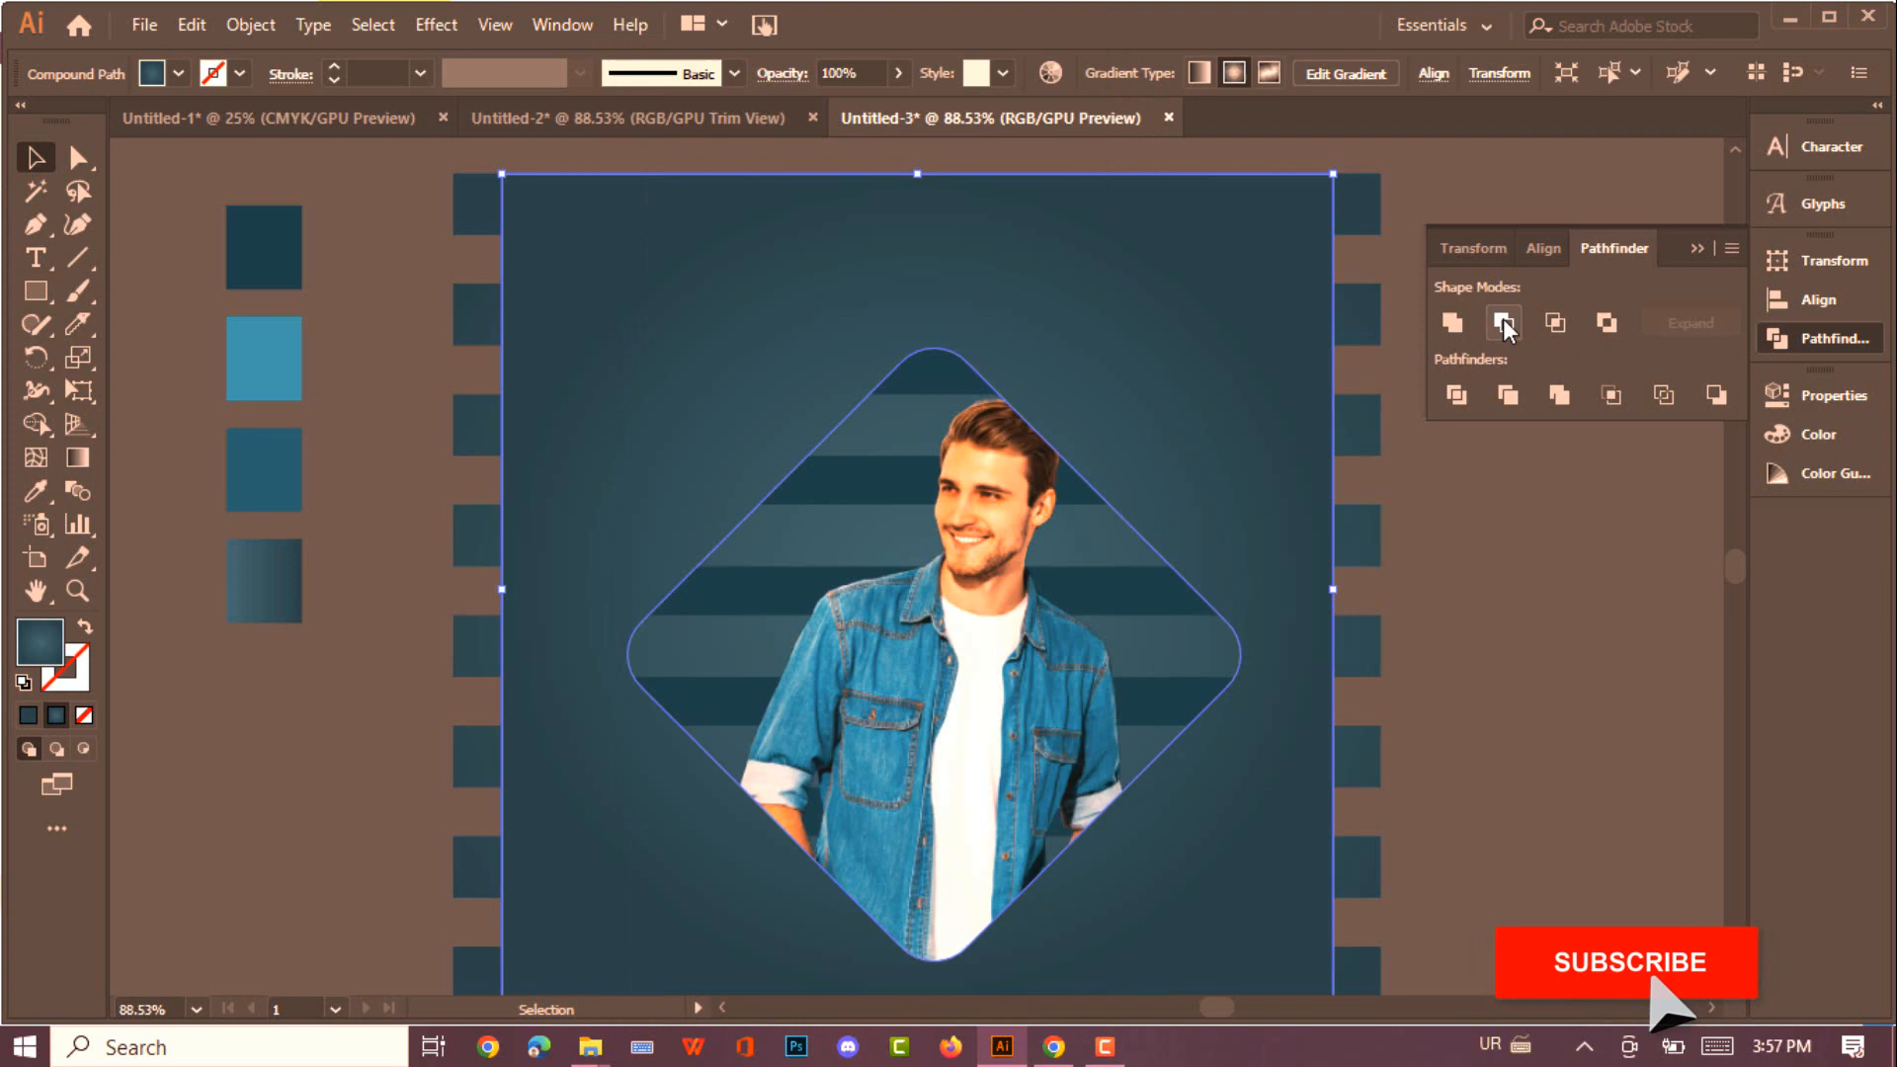
pyautogui.click(1695, 247)
# Fill the cut-out frame with the darkest teal from the uppermost colour swatch, using the Eyedropper
pyautogui.click(36, 490)
pyautogui.click(274, 245)
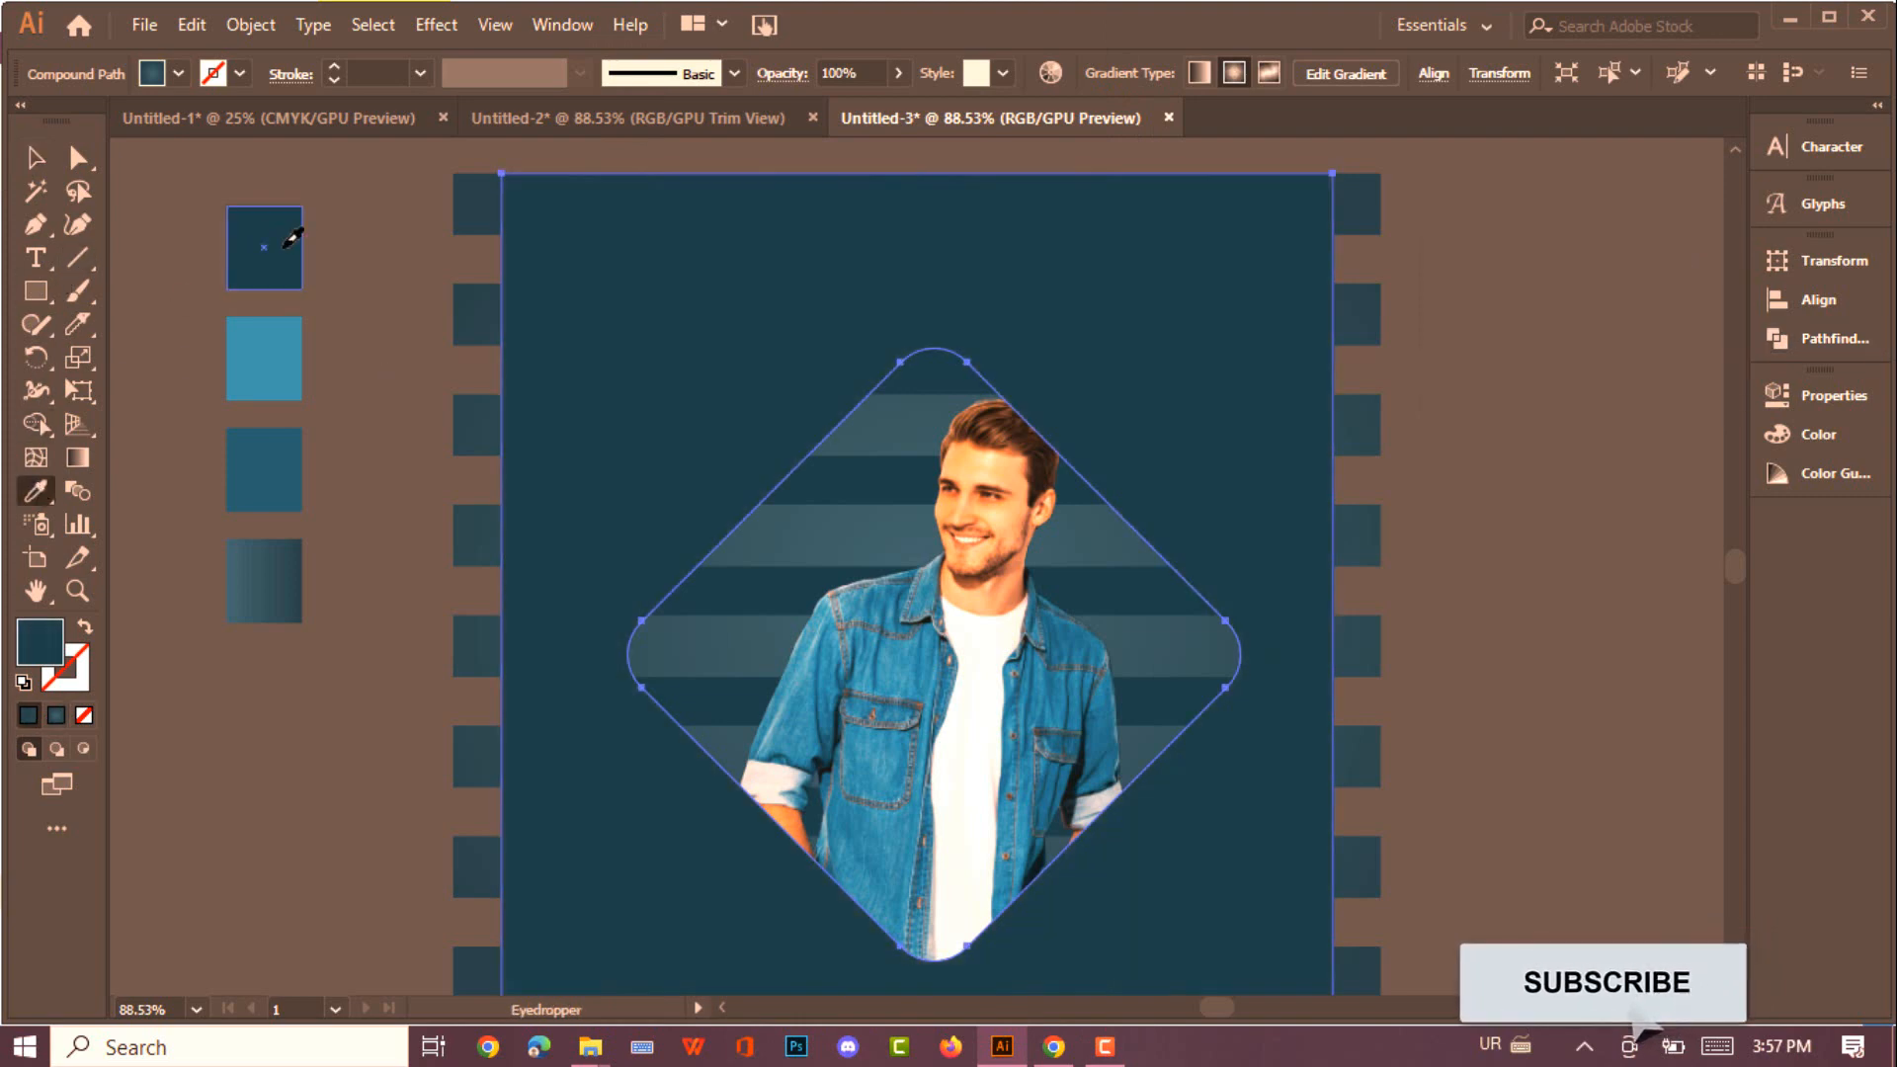
pyautogui.click(35, 157)
pyautogui.scroll(-2, 889, 346)
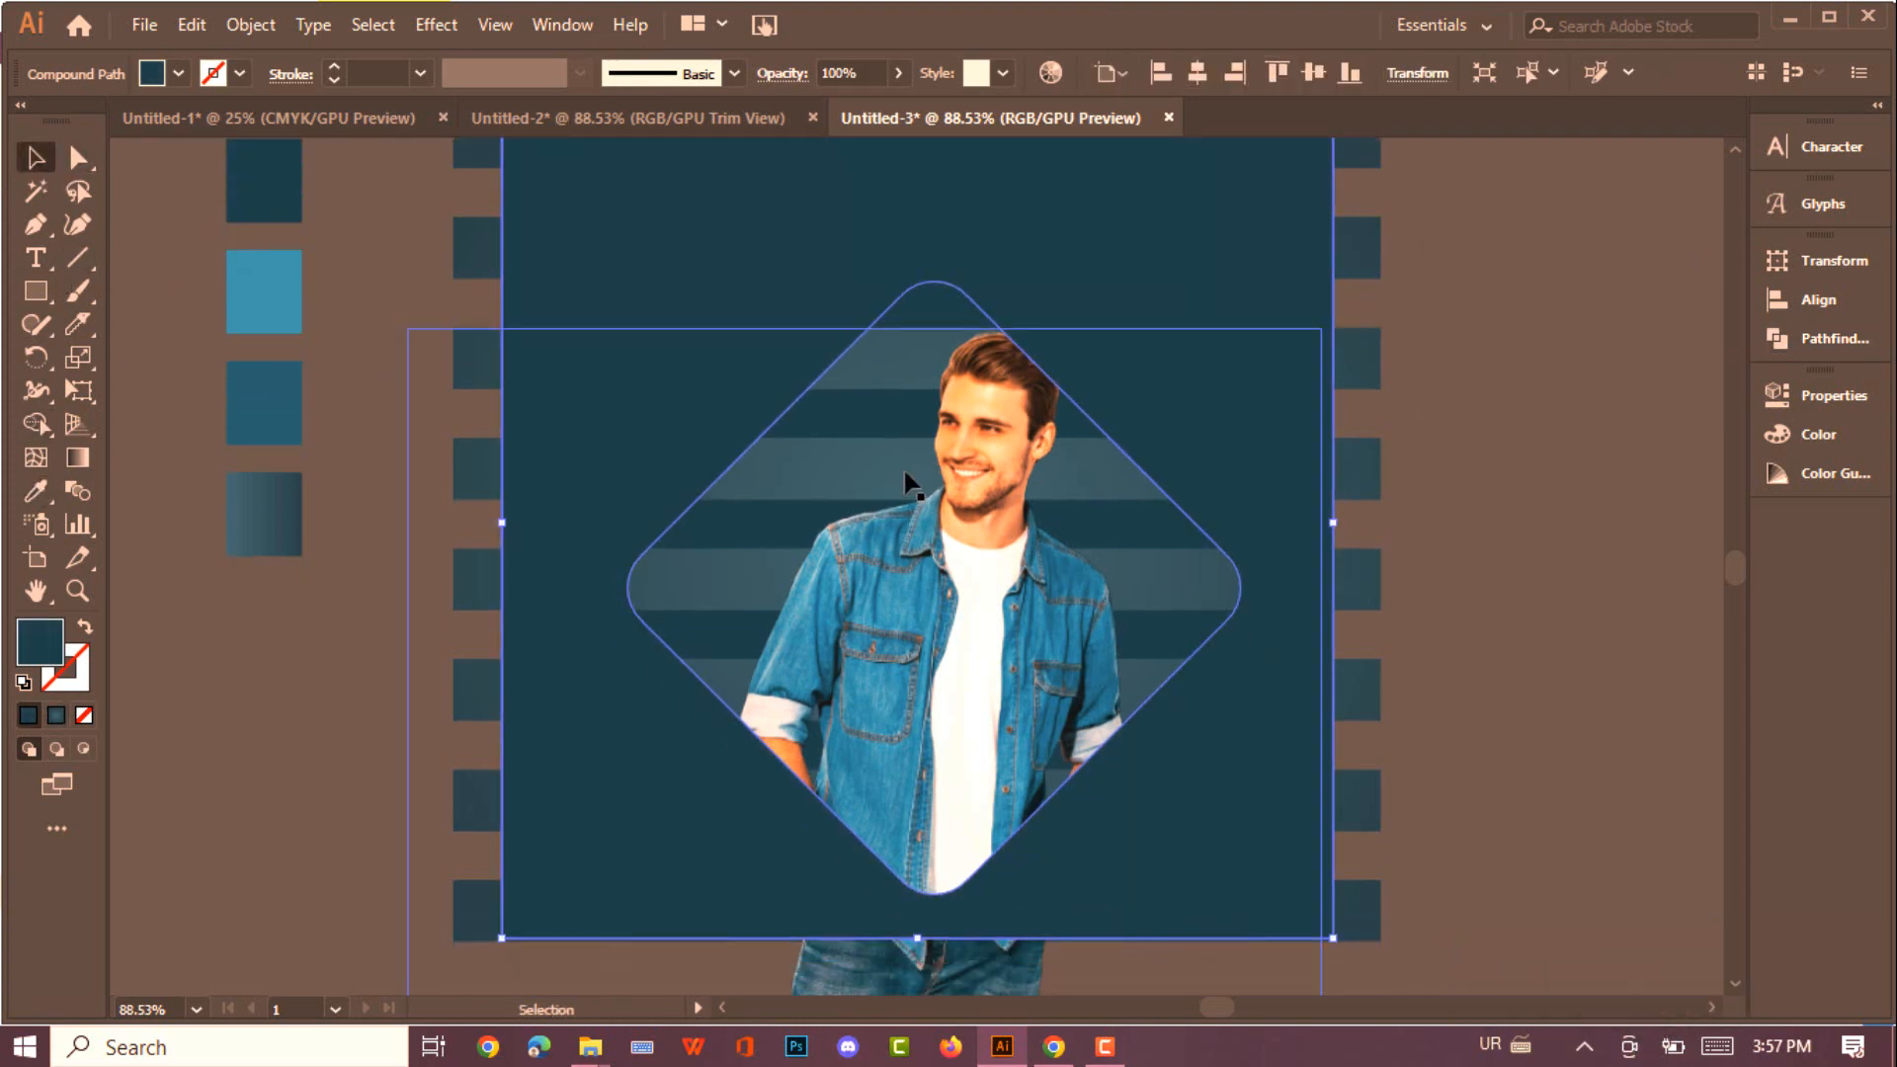
# Copy the cut-out frame, paste it in front, and move one of the two frames aside to the left
pyautogui.click(192, 25)
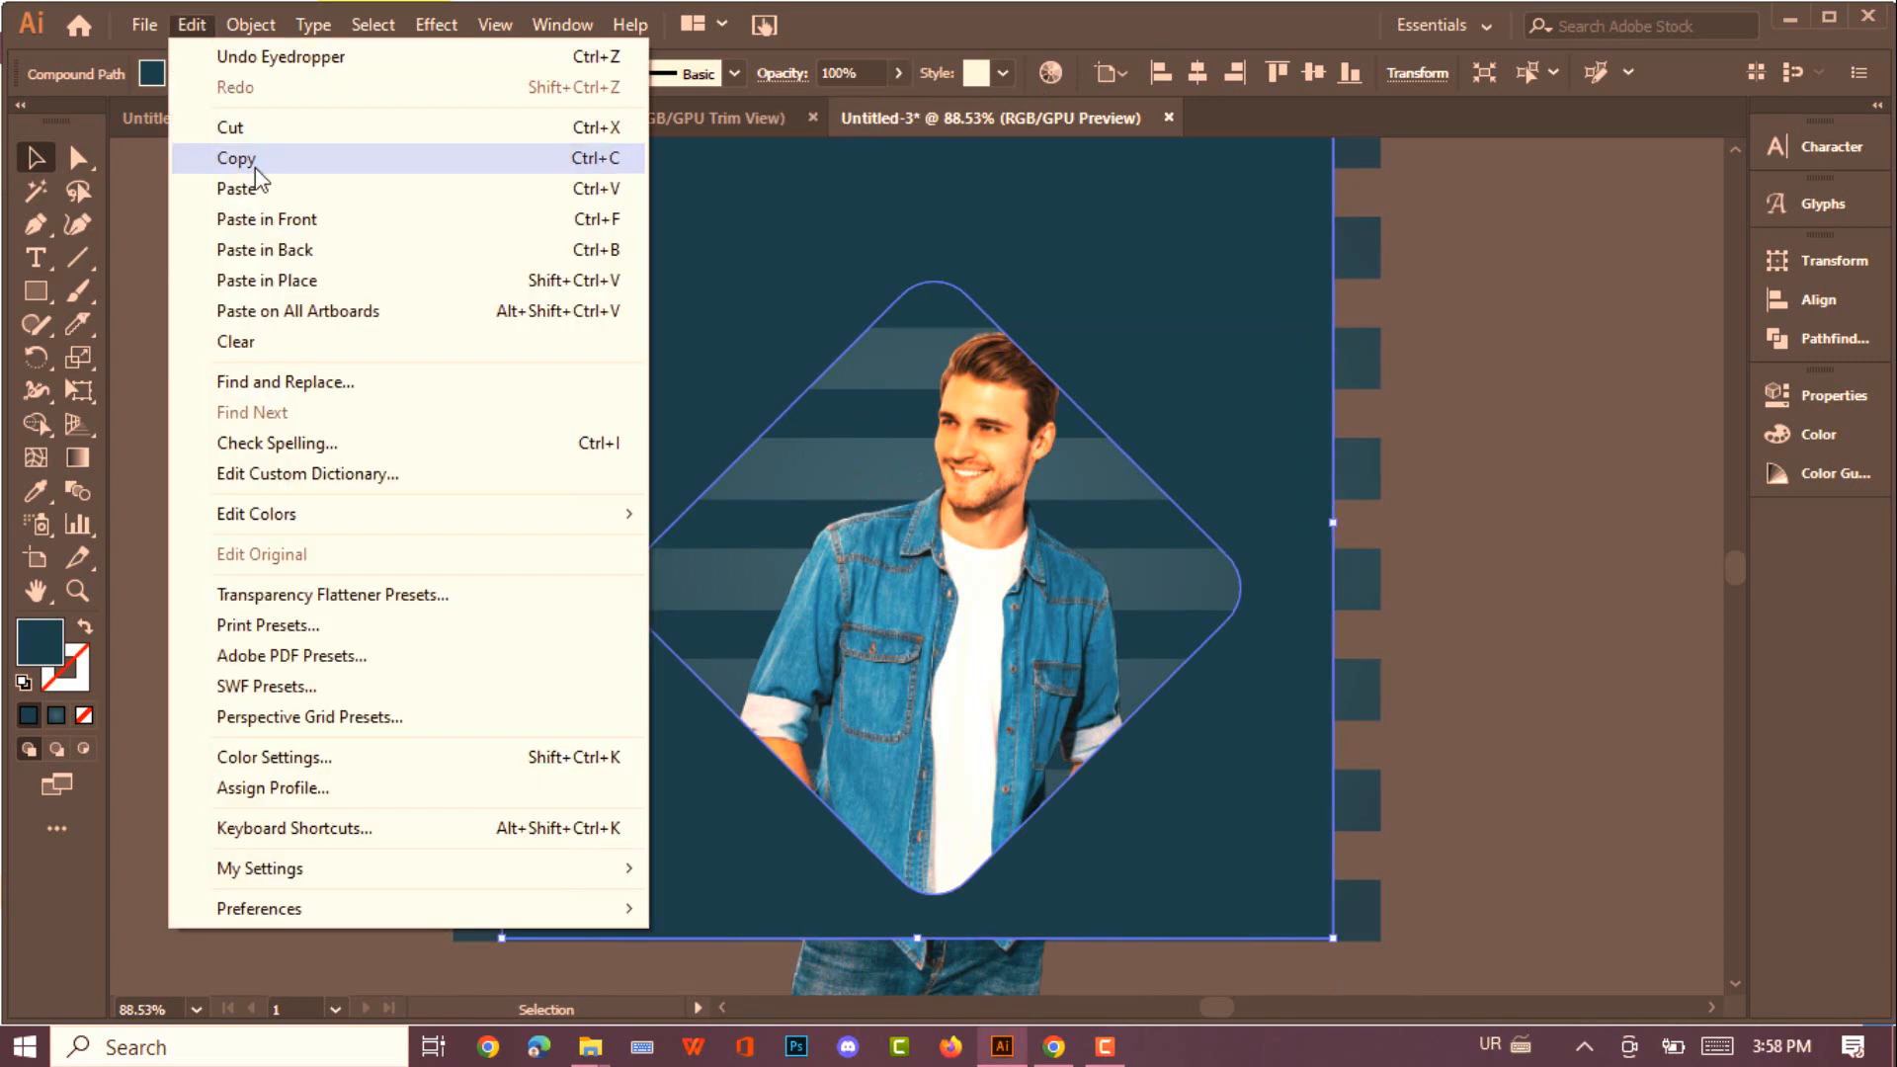
pyautogui.click(254, 160)
pyautogui.click(192, 25)
pyautogui.click(188, 220)
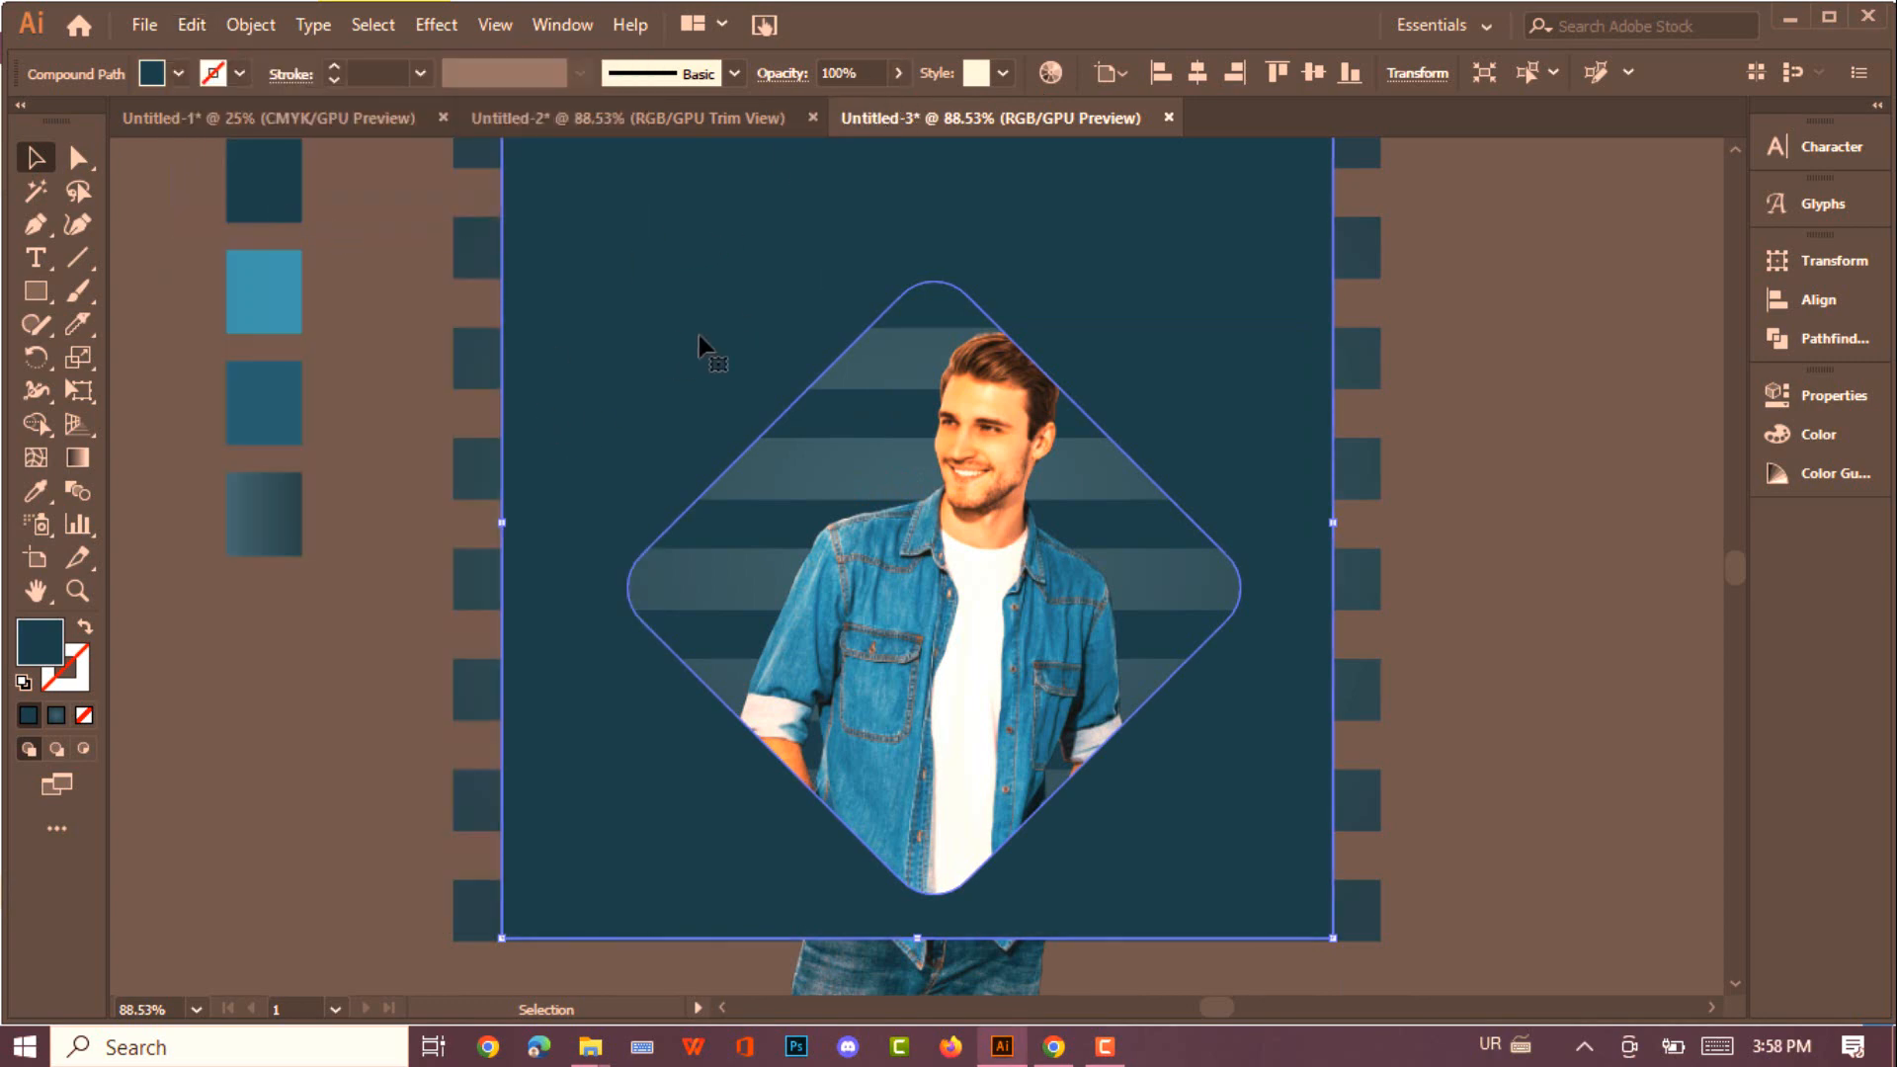
pyautogui.moveTo(699, 346); pyautogui.dragTo(276, 347)
# Apply a Multiply drop shadow to the frame with 75% opacity, 0.1 in X and Y offsets and 0.07 in blur
pyautogui.click(435, 24)
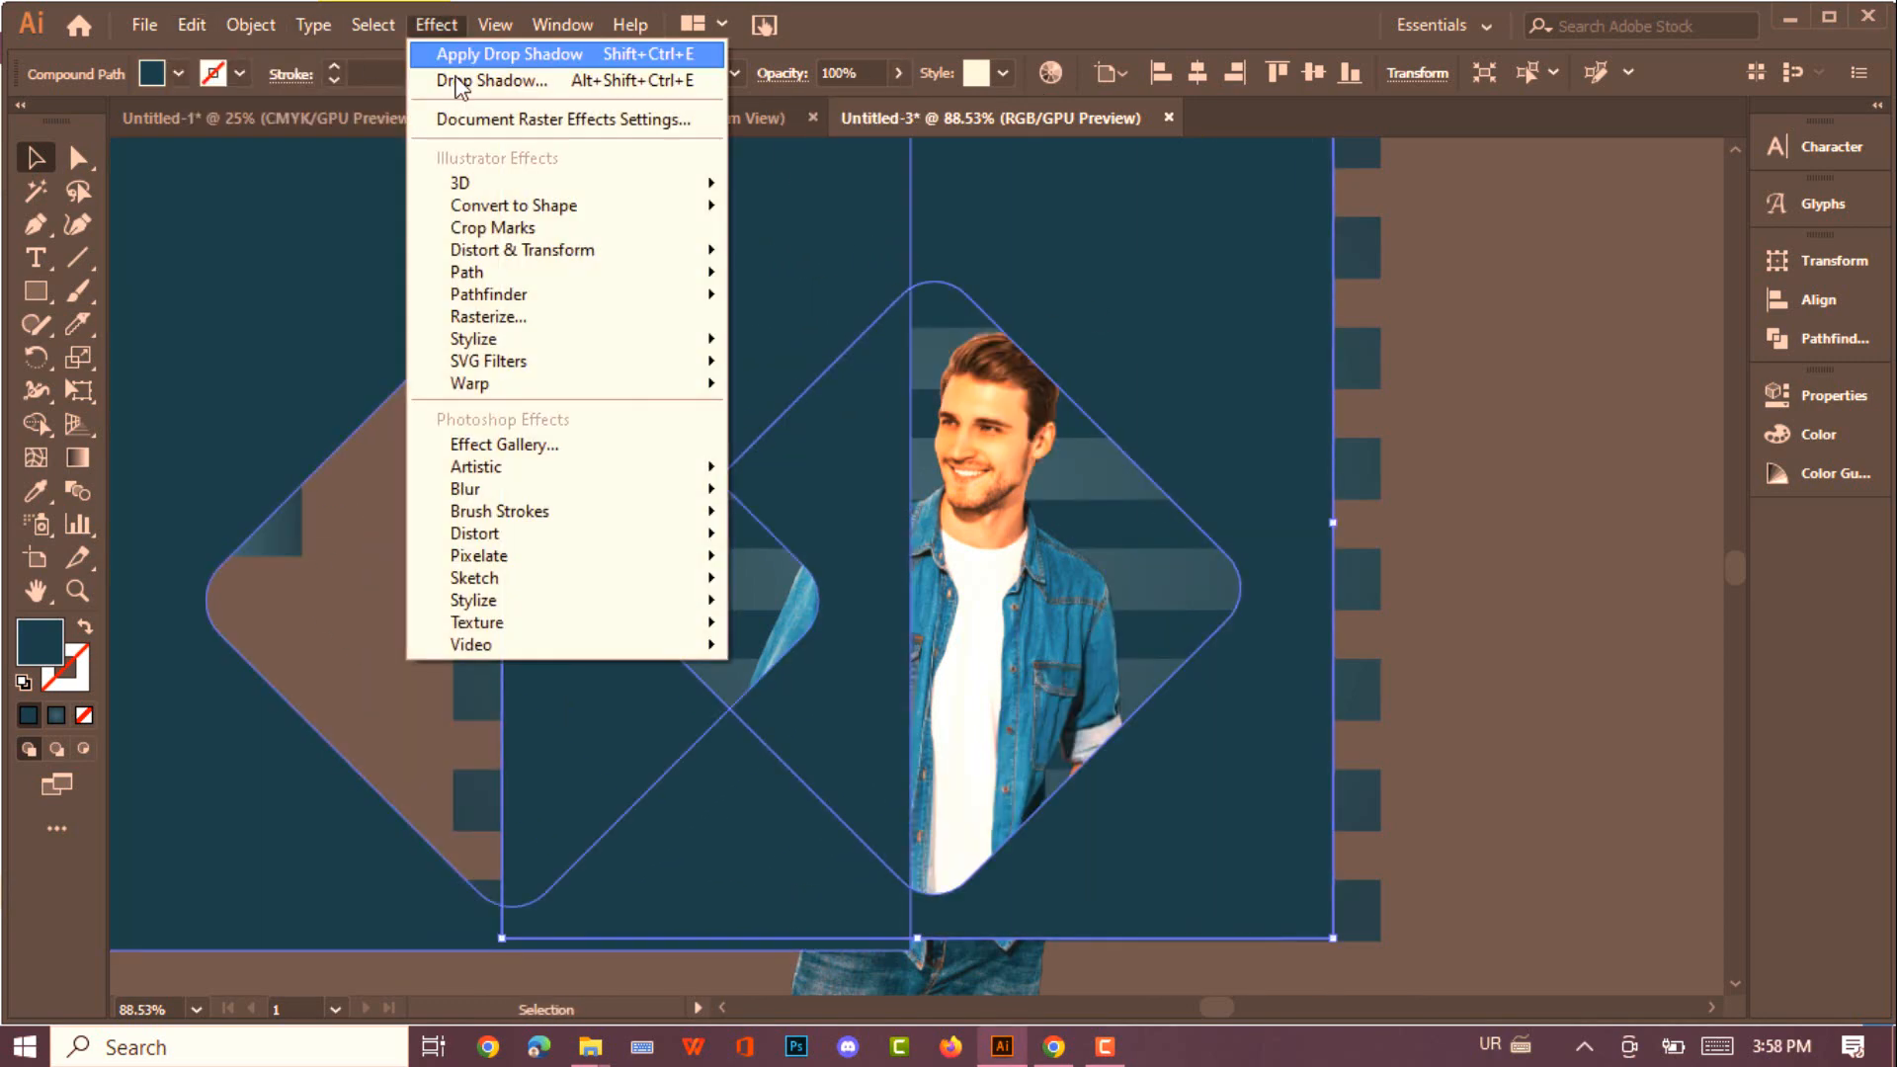
pyautogui.moveTo(681, 339)
pyautogui.click(771, 342)
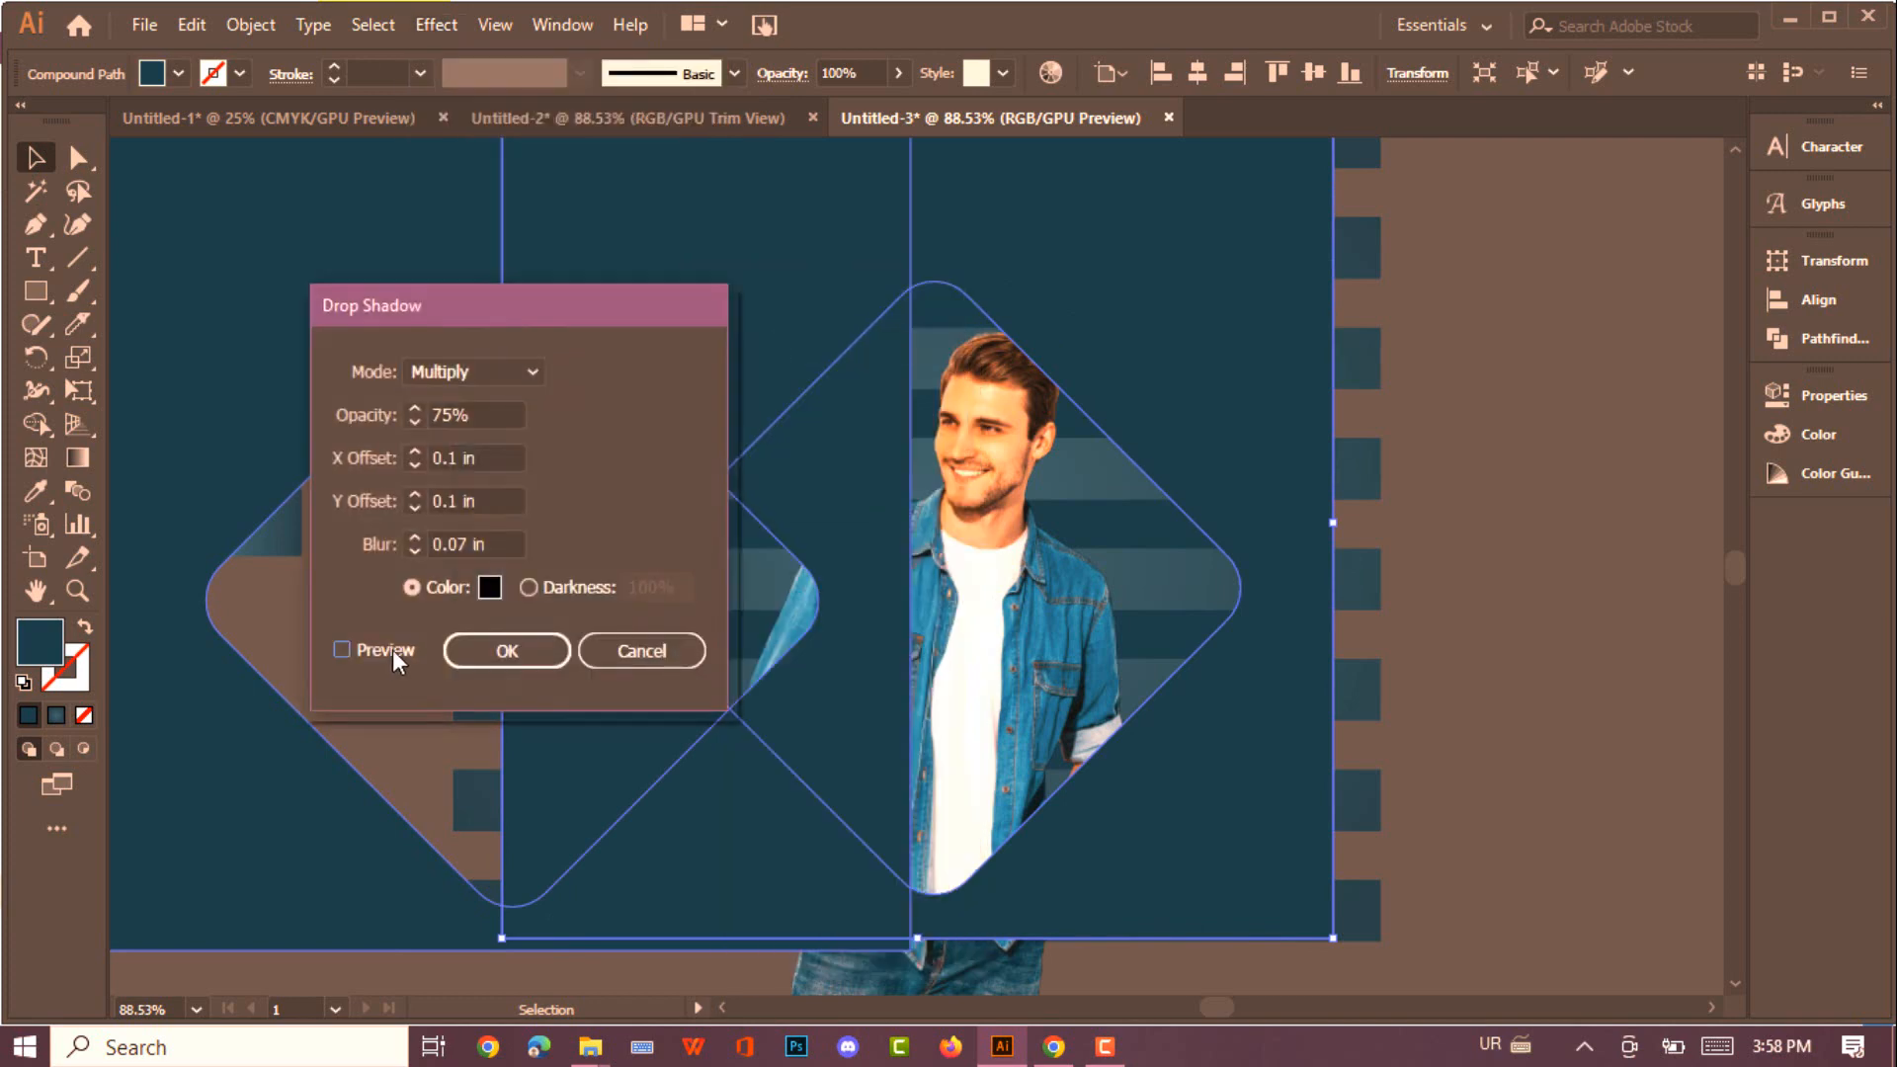
pyautogui.click(393, 649)
pyautogui.click(492, 656)
# Lower the shadowed frame's opacity and move the displaced frame back over the artboard
pyautogui.click(898, 73)
pyautogui.moveTo(897, 106); pyautogui.dragTo(809, 105)
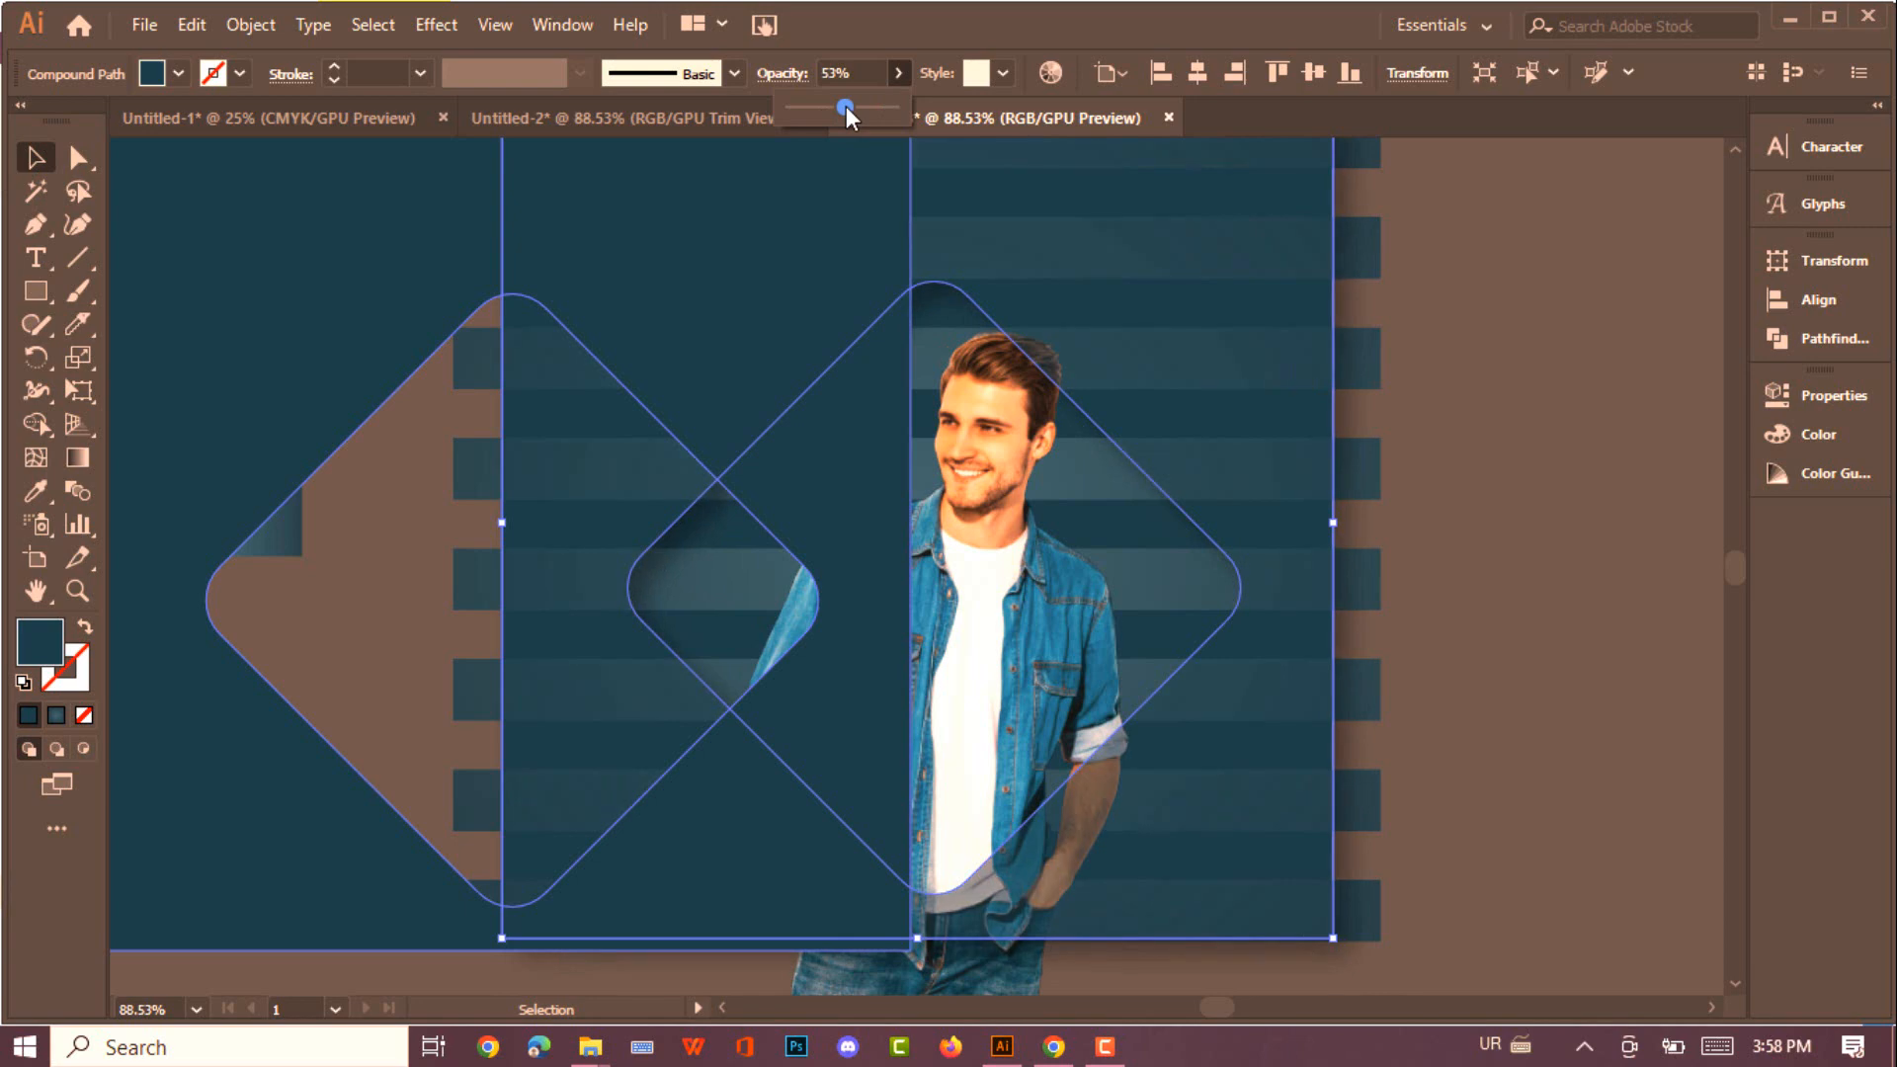
pyautogui.moveTo(351, 292); pyautogui.dragTo(747, 275)
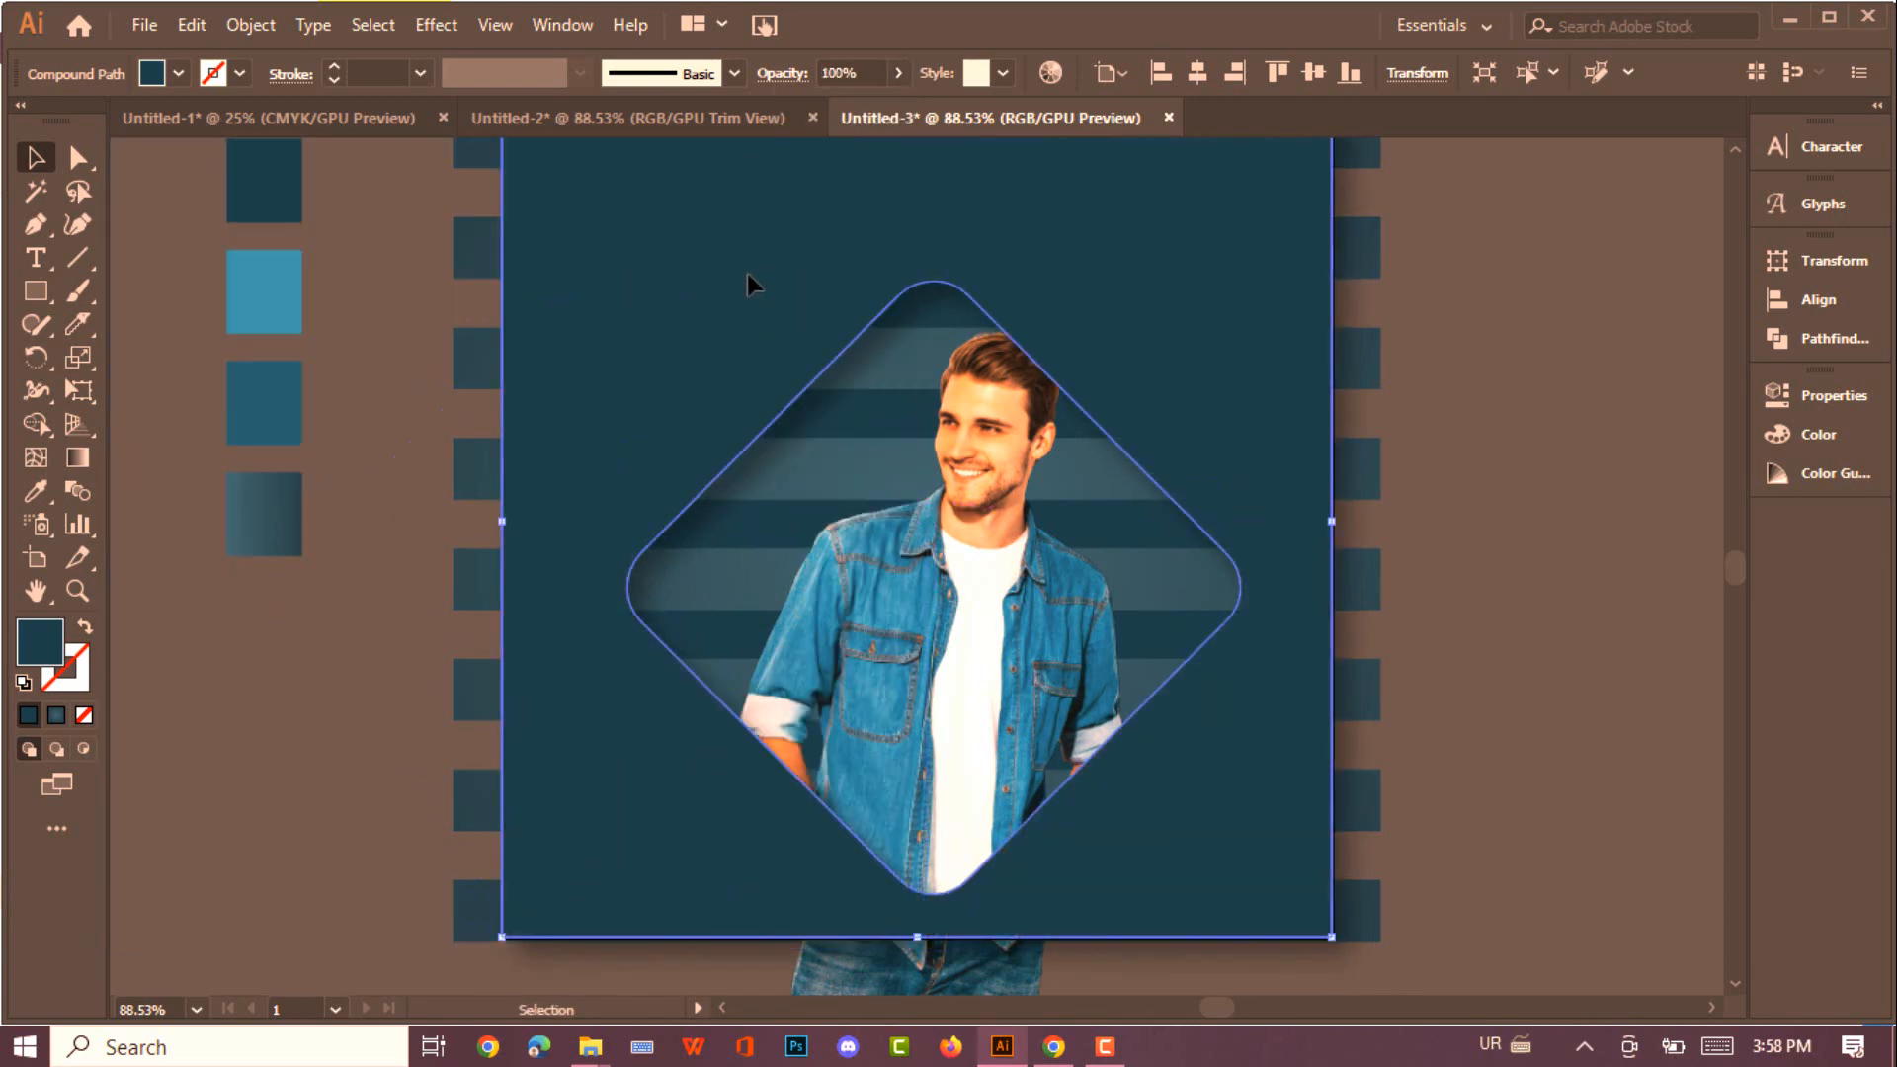
# Set the opacity of the front frame to 49%
pyautogui.scroll(1, 733, 322)
pyautogui.click(898, 73)
pyautogui.moveTo(897, 106); pyautogui.dragTo(844, 104)
# Apply a Gaussian Blur with a radius of 60.7 pixels to the front frame
pyautogui.click(433, 28)
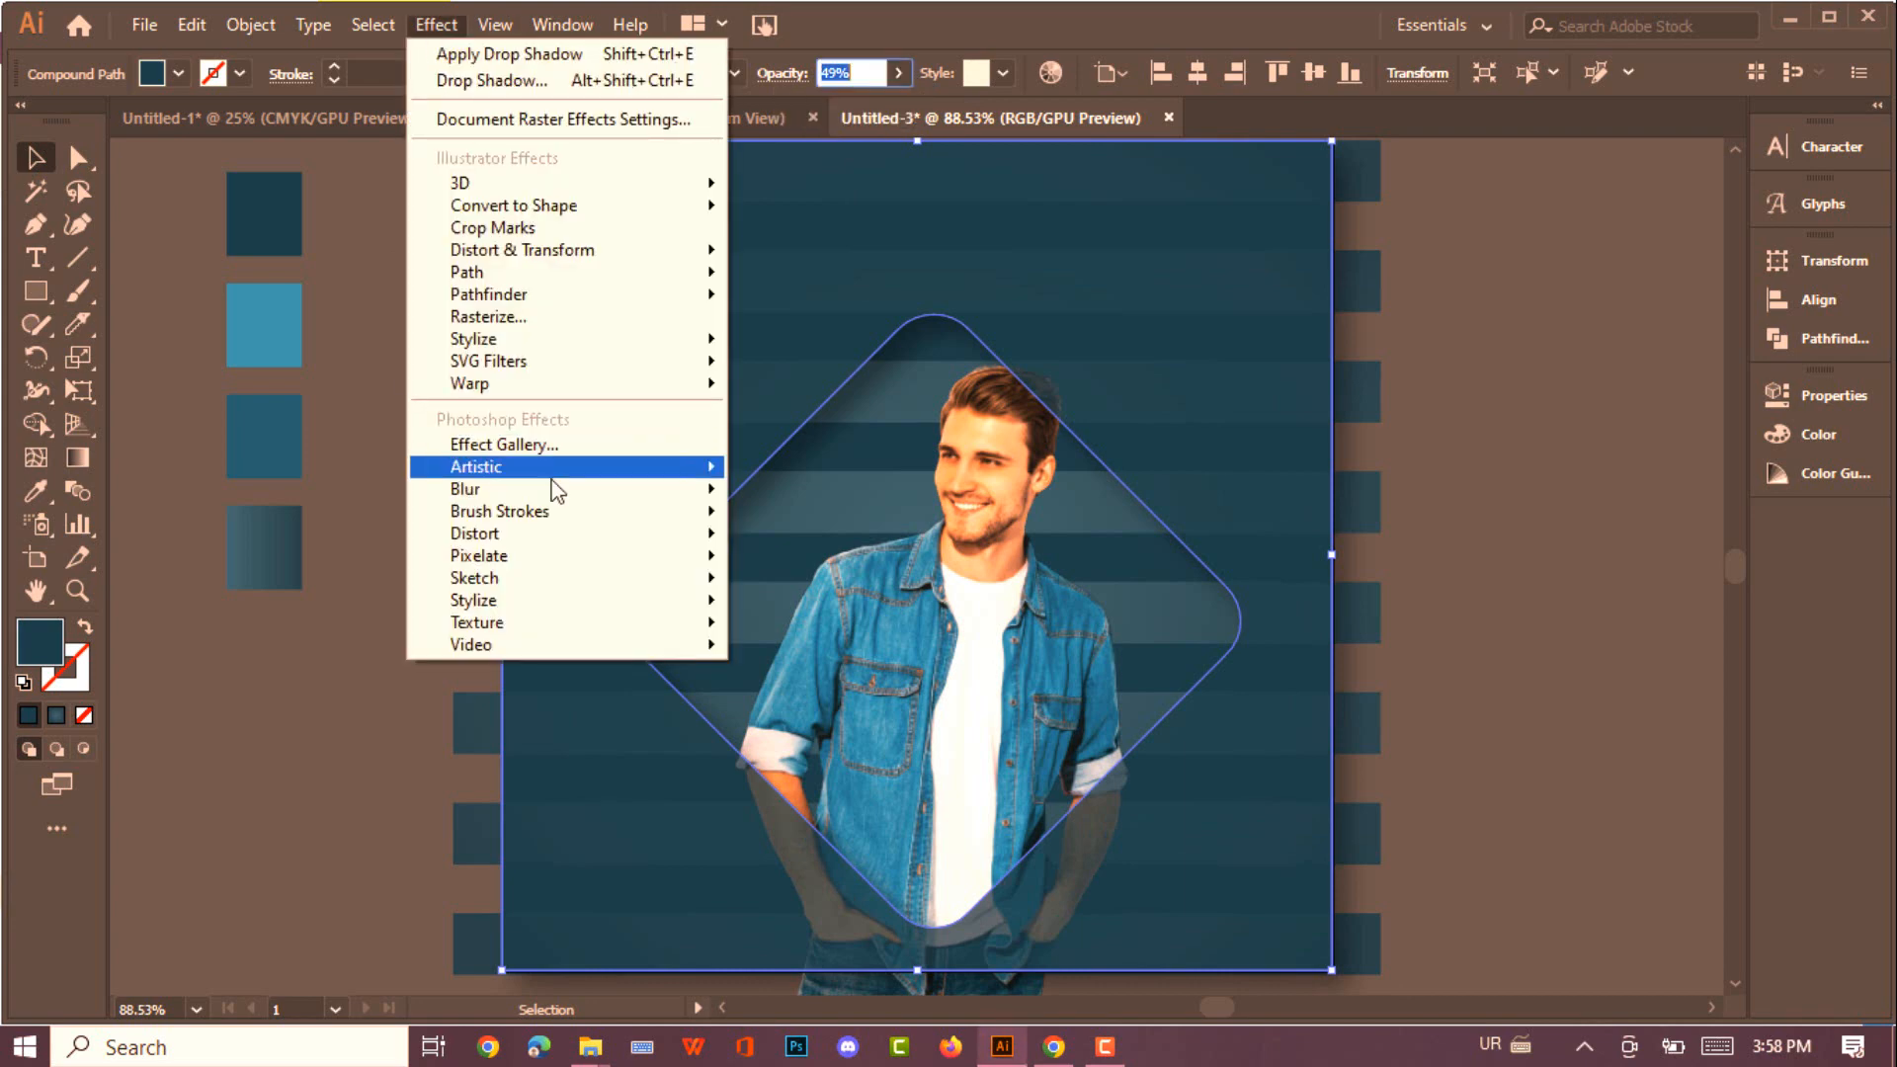
pyautogui.click(784, 492)
pyautogui.click(211, 558)
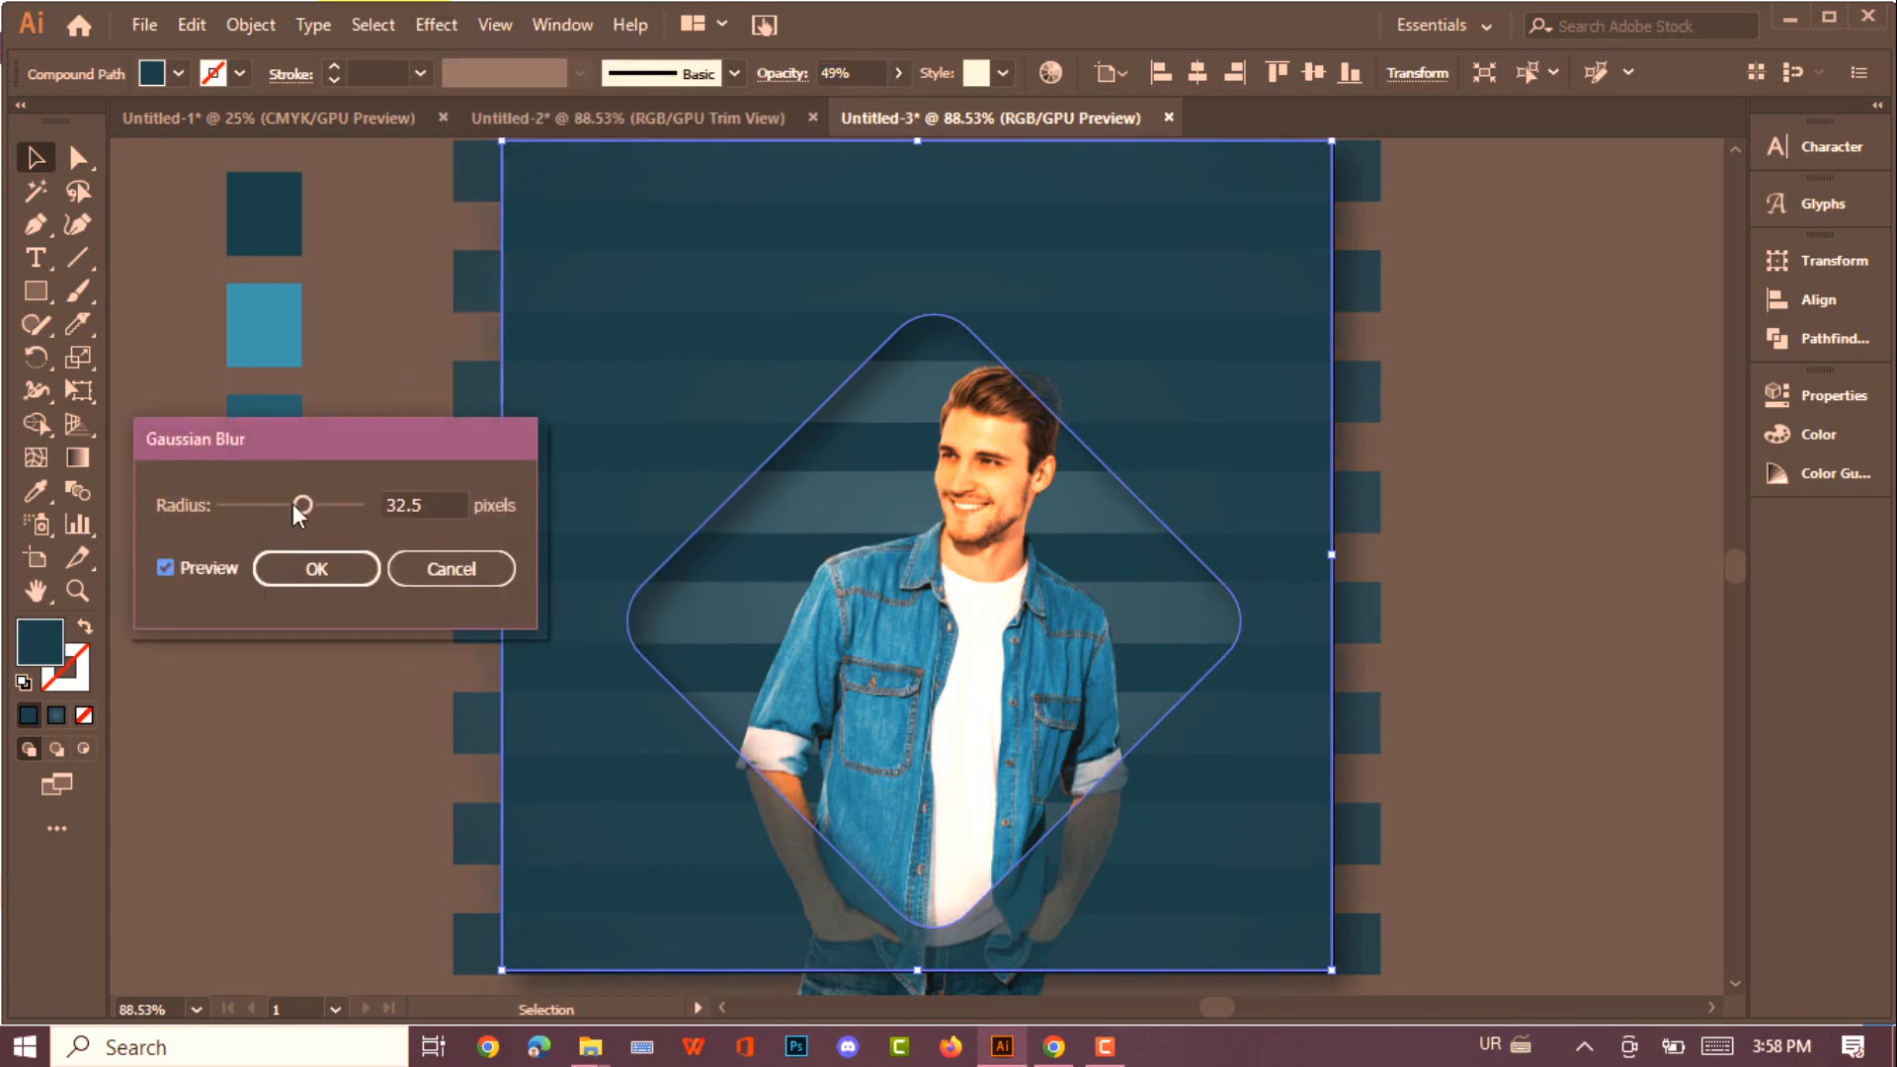
pyautogui.moveTo(293, 502); pyautogui.dragTo(321, 504)
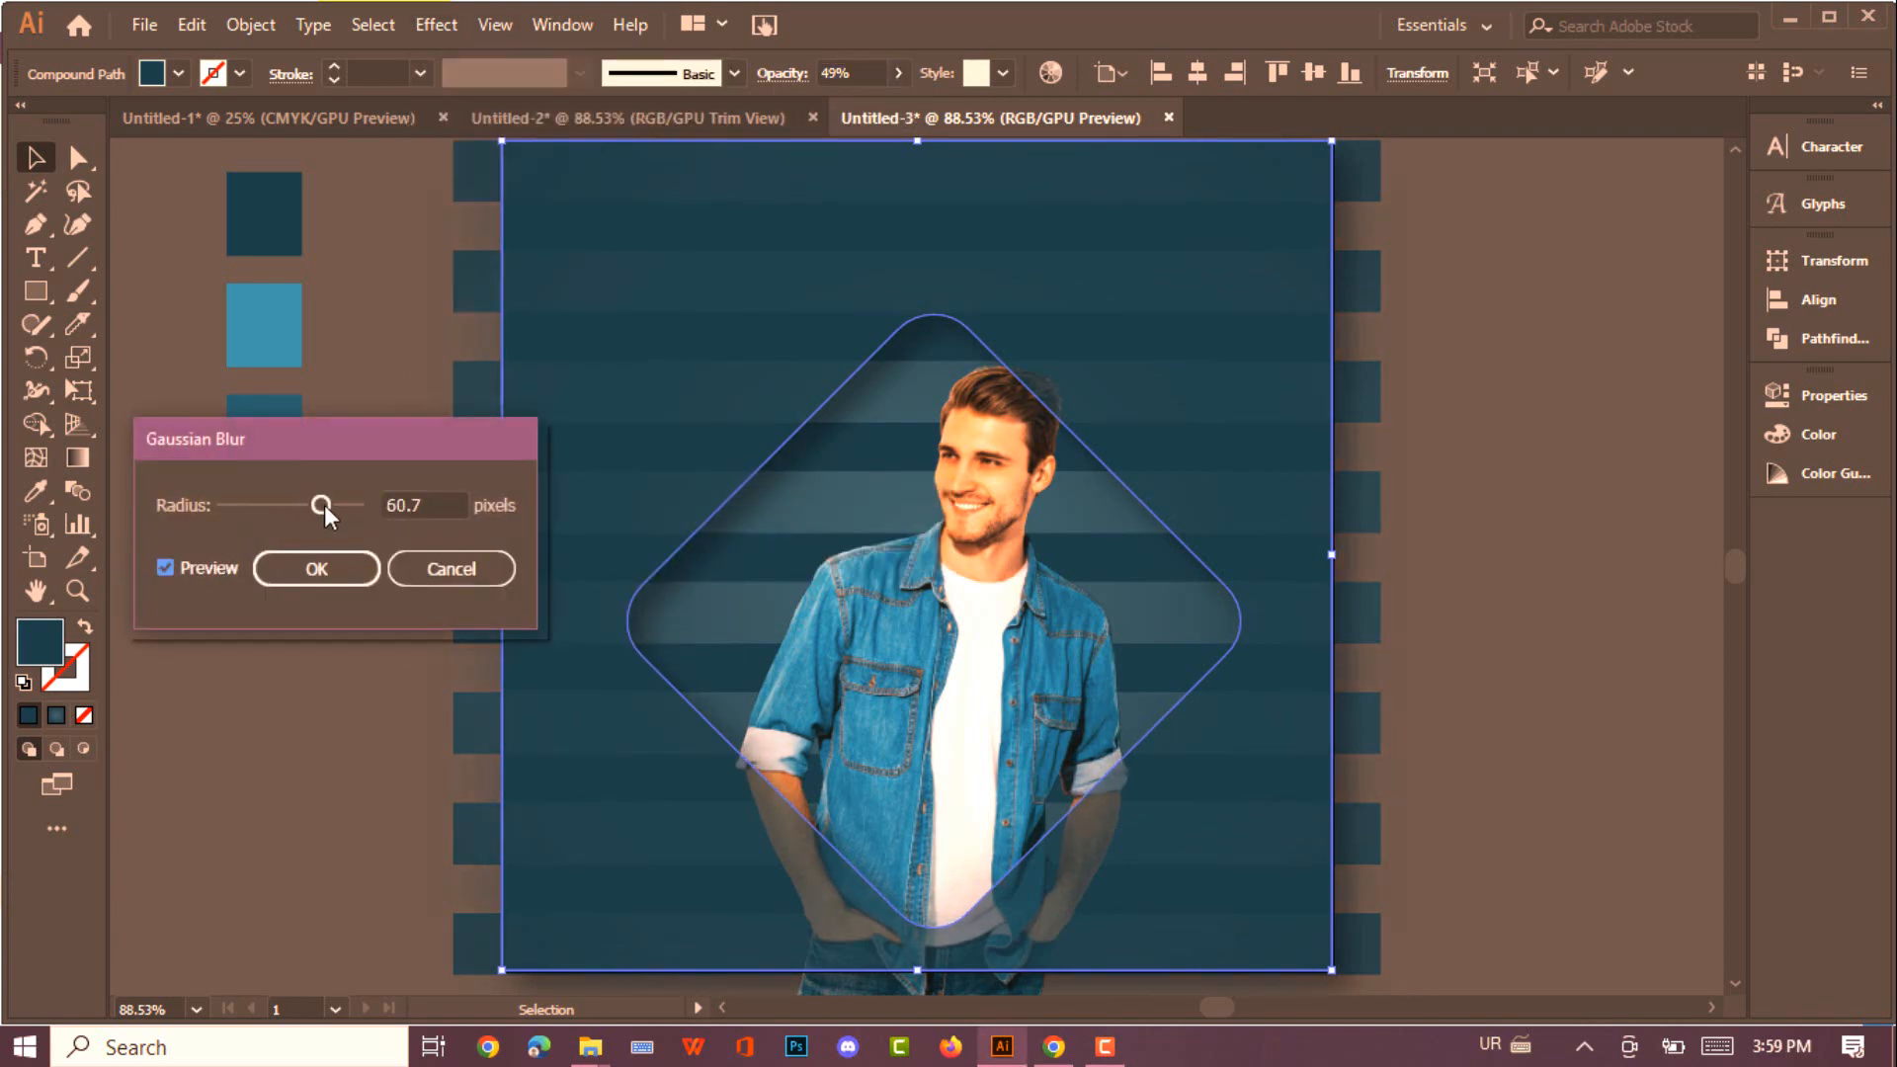
pyautogui.click(318, 570)
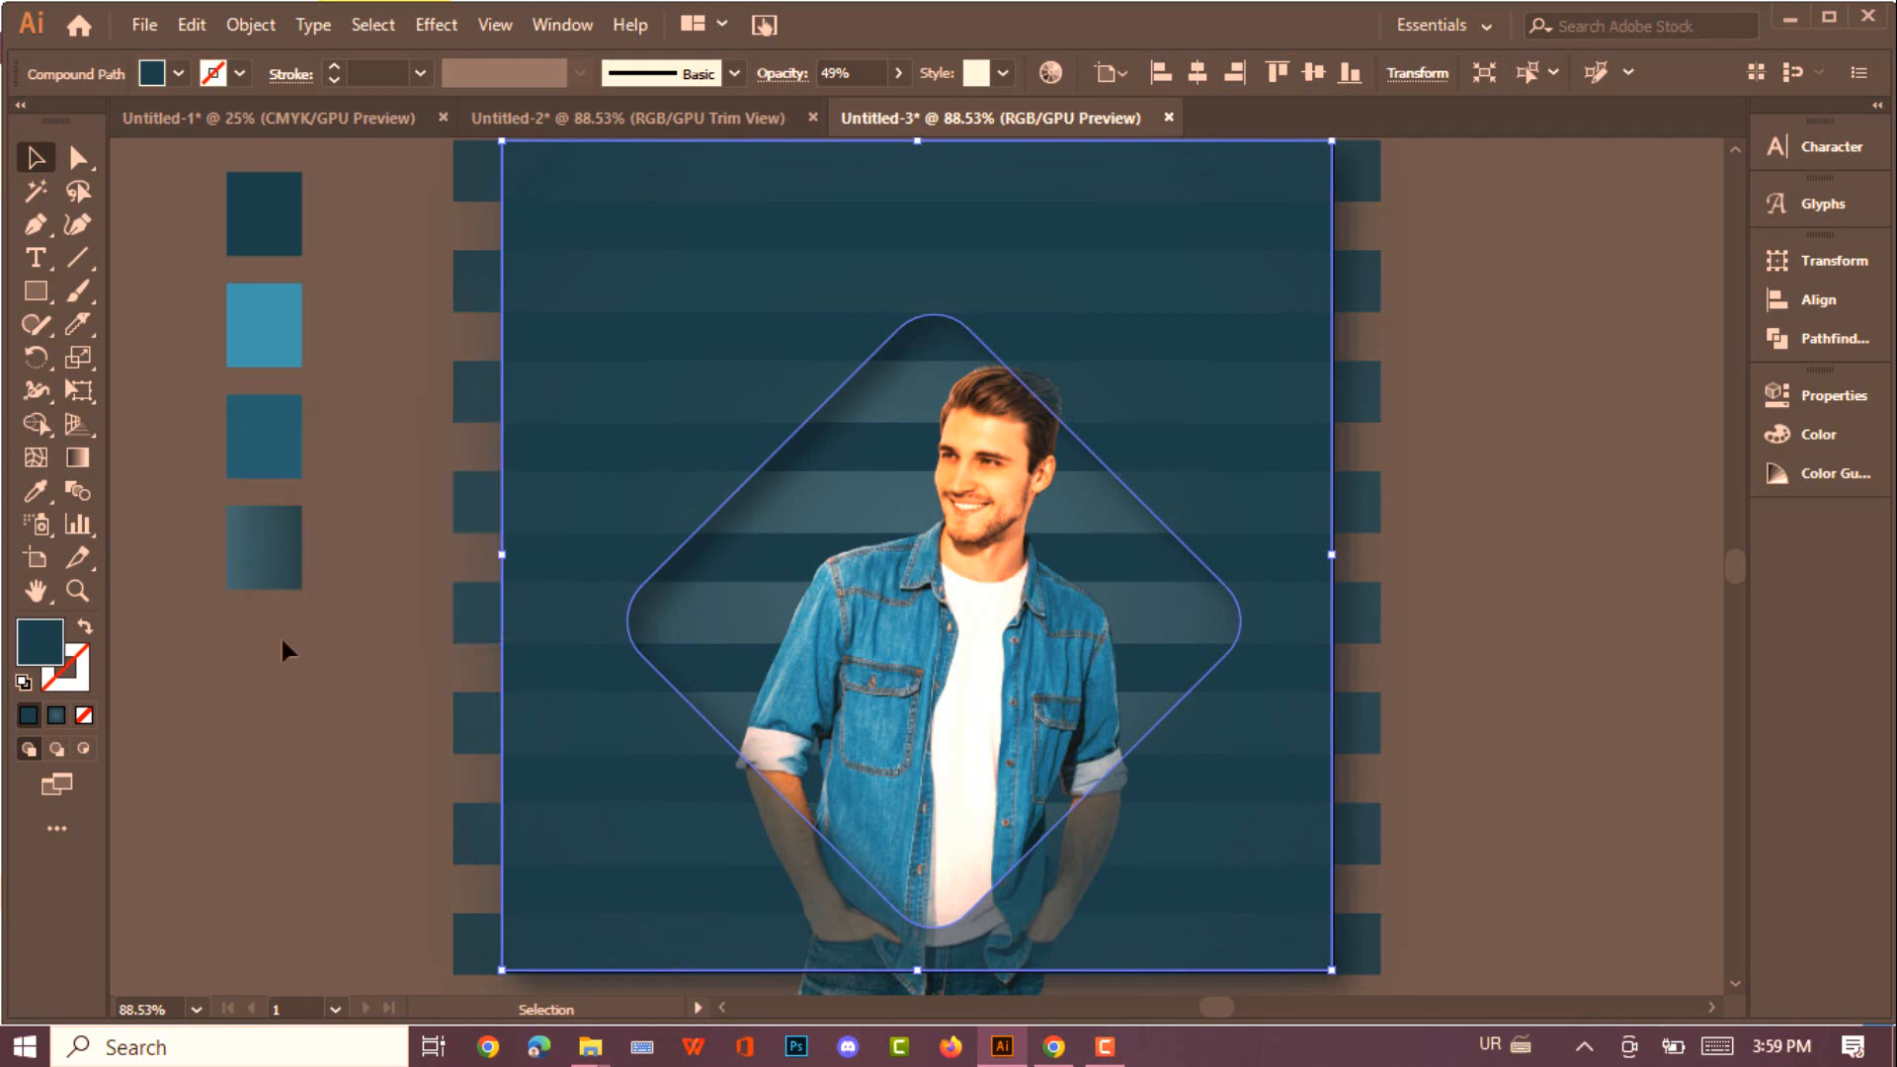
pyautogui.click(281, 637)
# Apply a drop shadow to the man's photo
pyautogui.click(907, 504)
pyautogui.click(435, 25)
pyautogui.moveTo(553, 343)
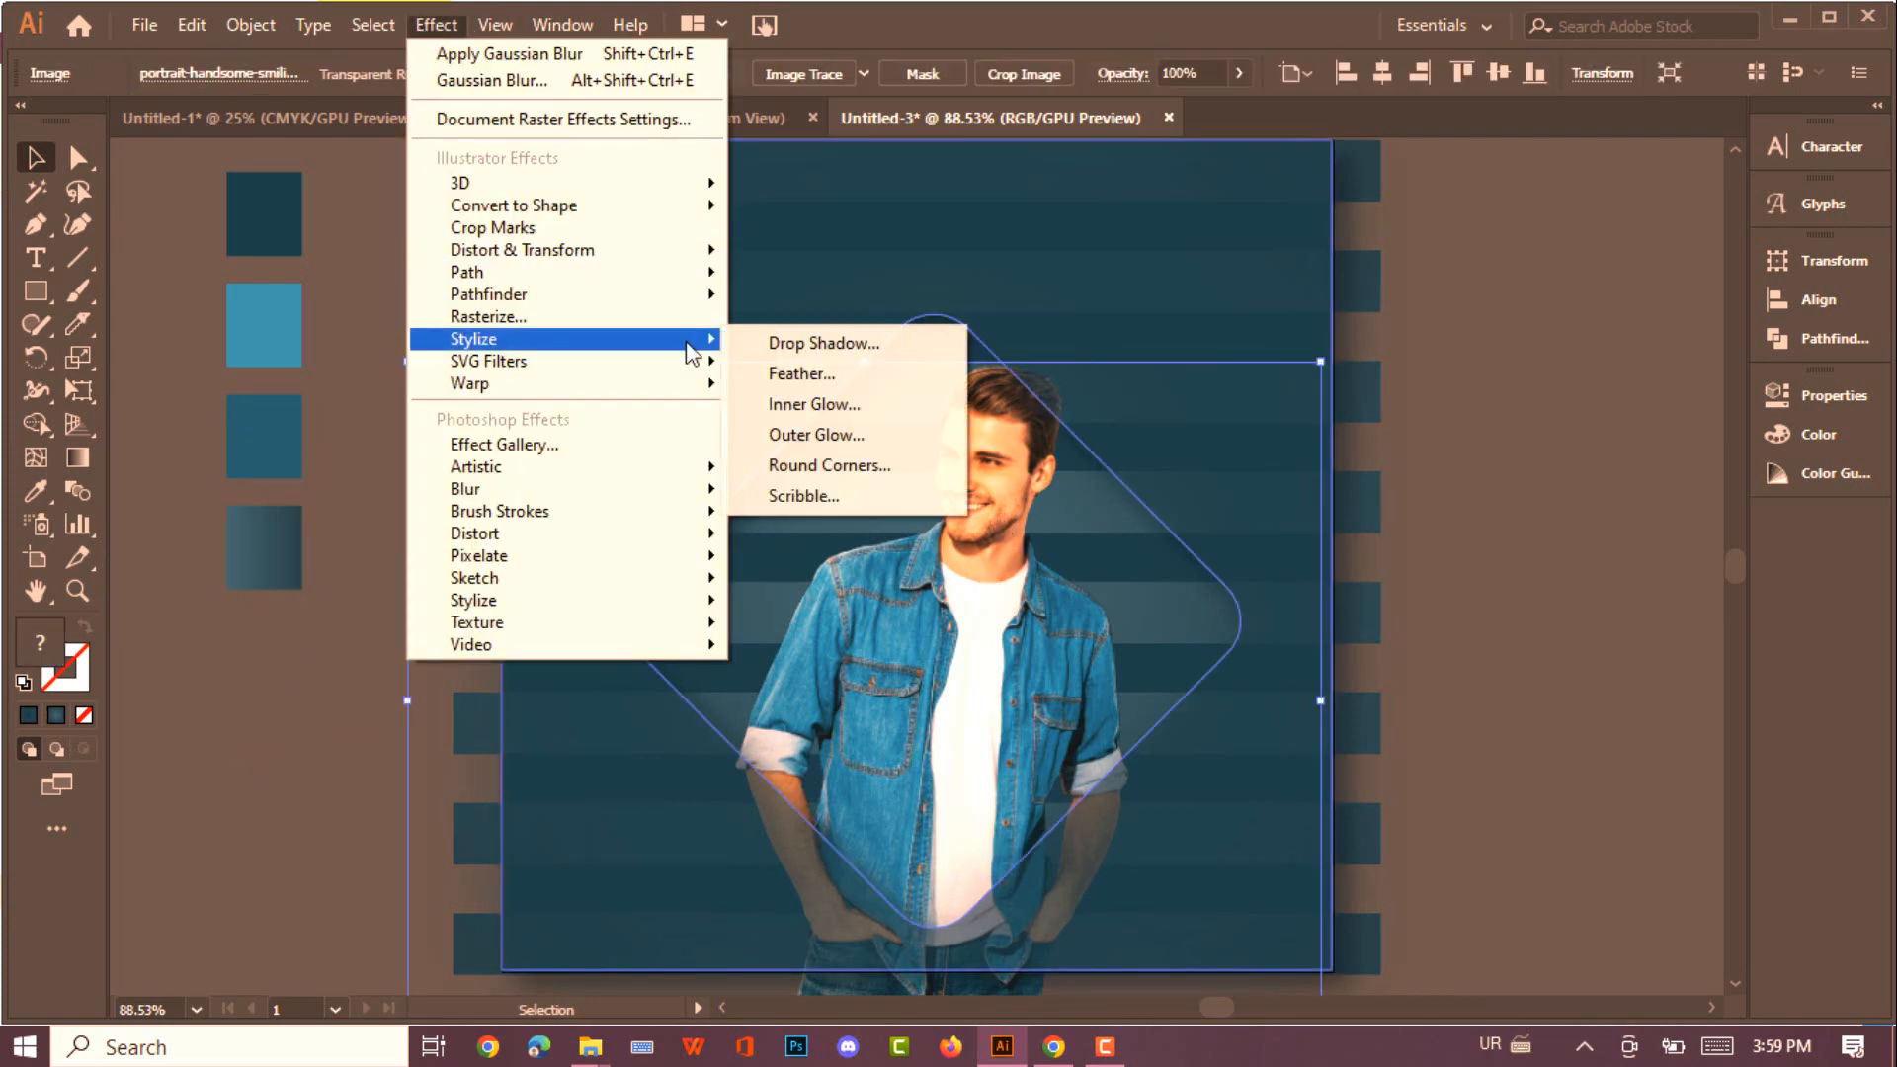
pyautogui.click(820, 343)
pyautogui.click(400, 648)
pyautogui.click(507, 650)
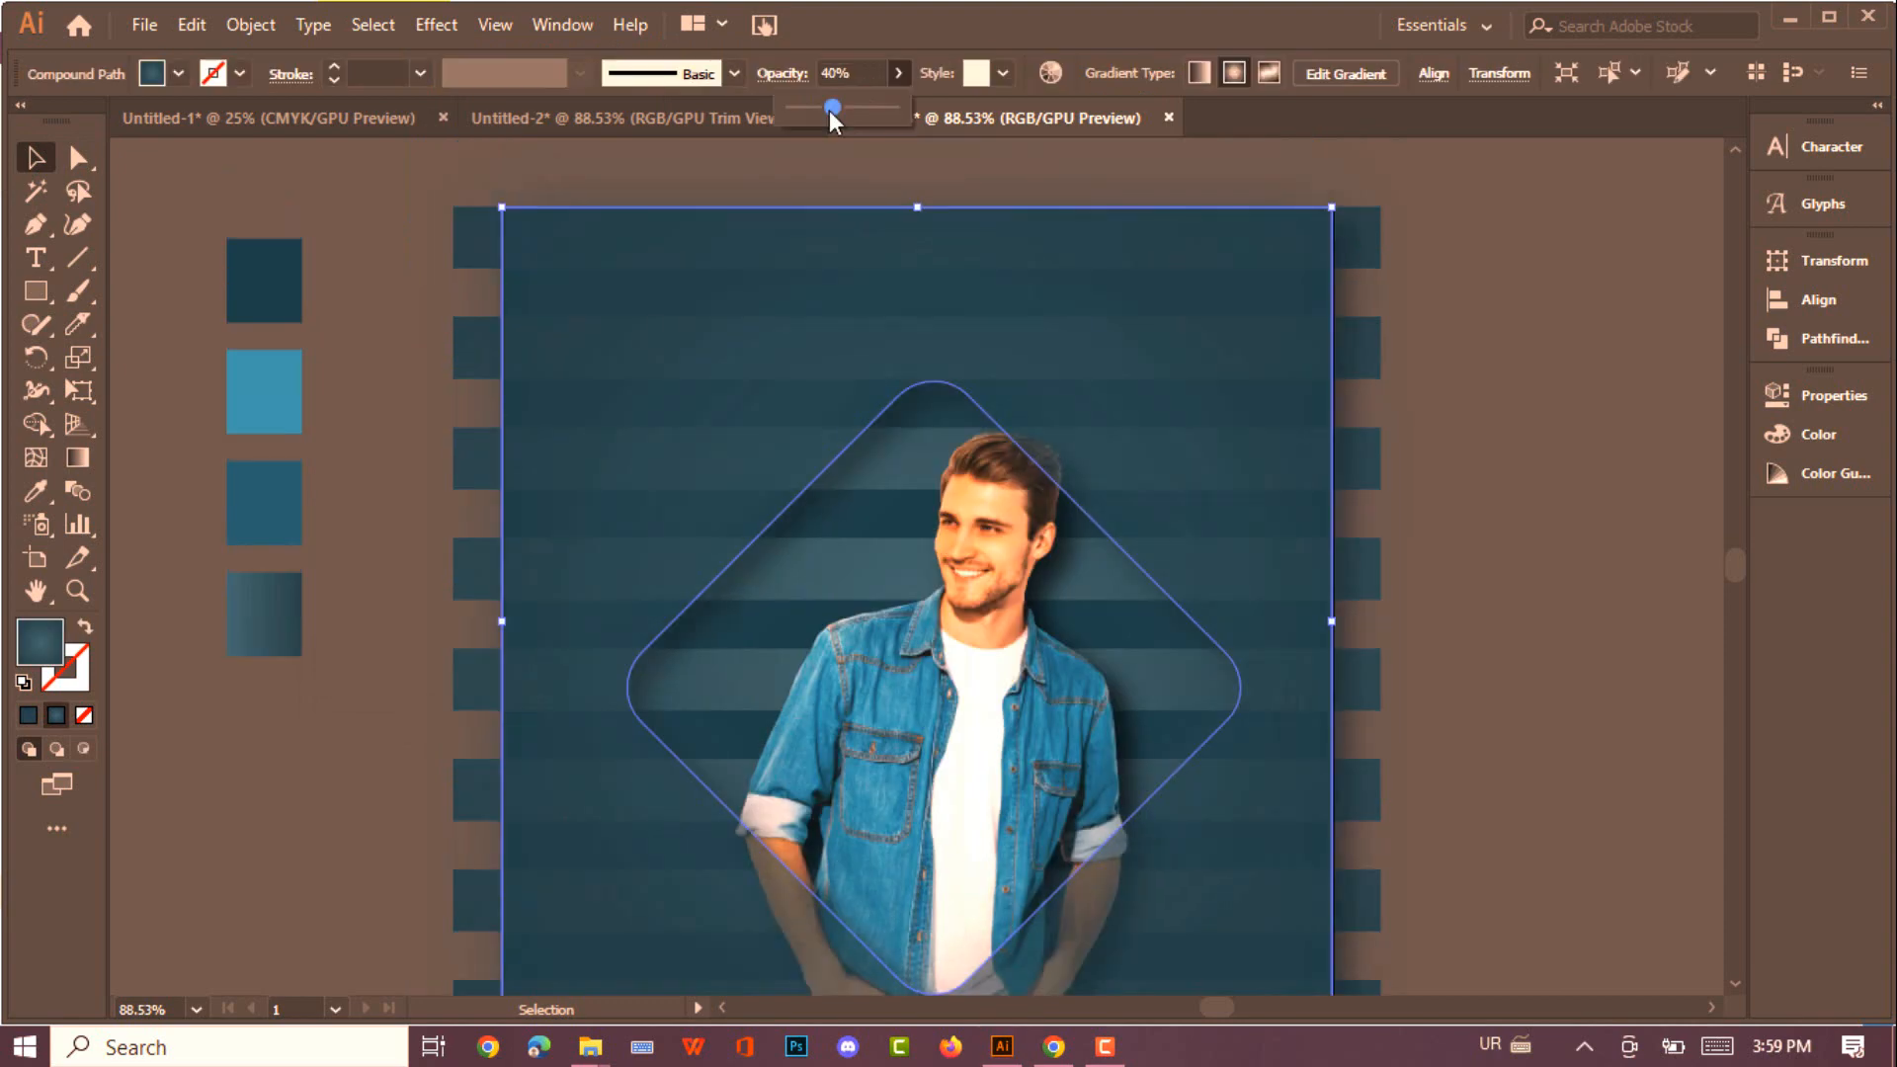
# Adjust the opacity of the gradient-filled frame around the diamond cutout
pyautogui.moveTo(846, 110); pyautogui.dragTo(857, 113)
pyautogui.click(854, 183)
pyautogui.scroll(-1, 853, 183)
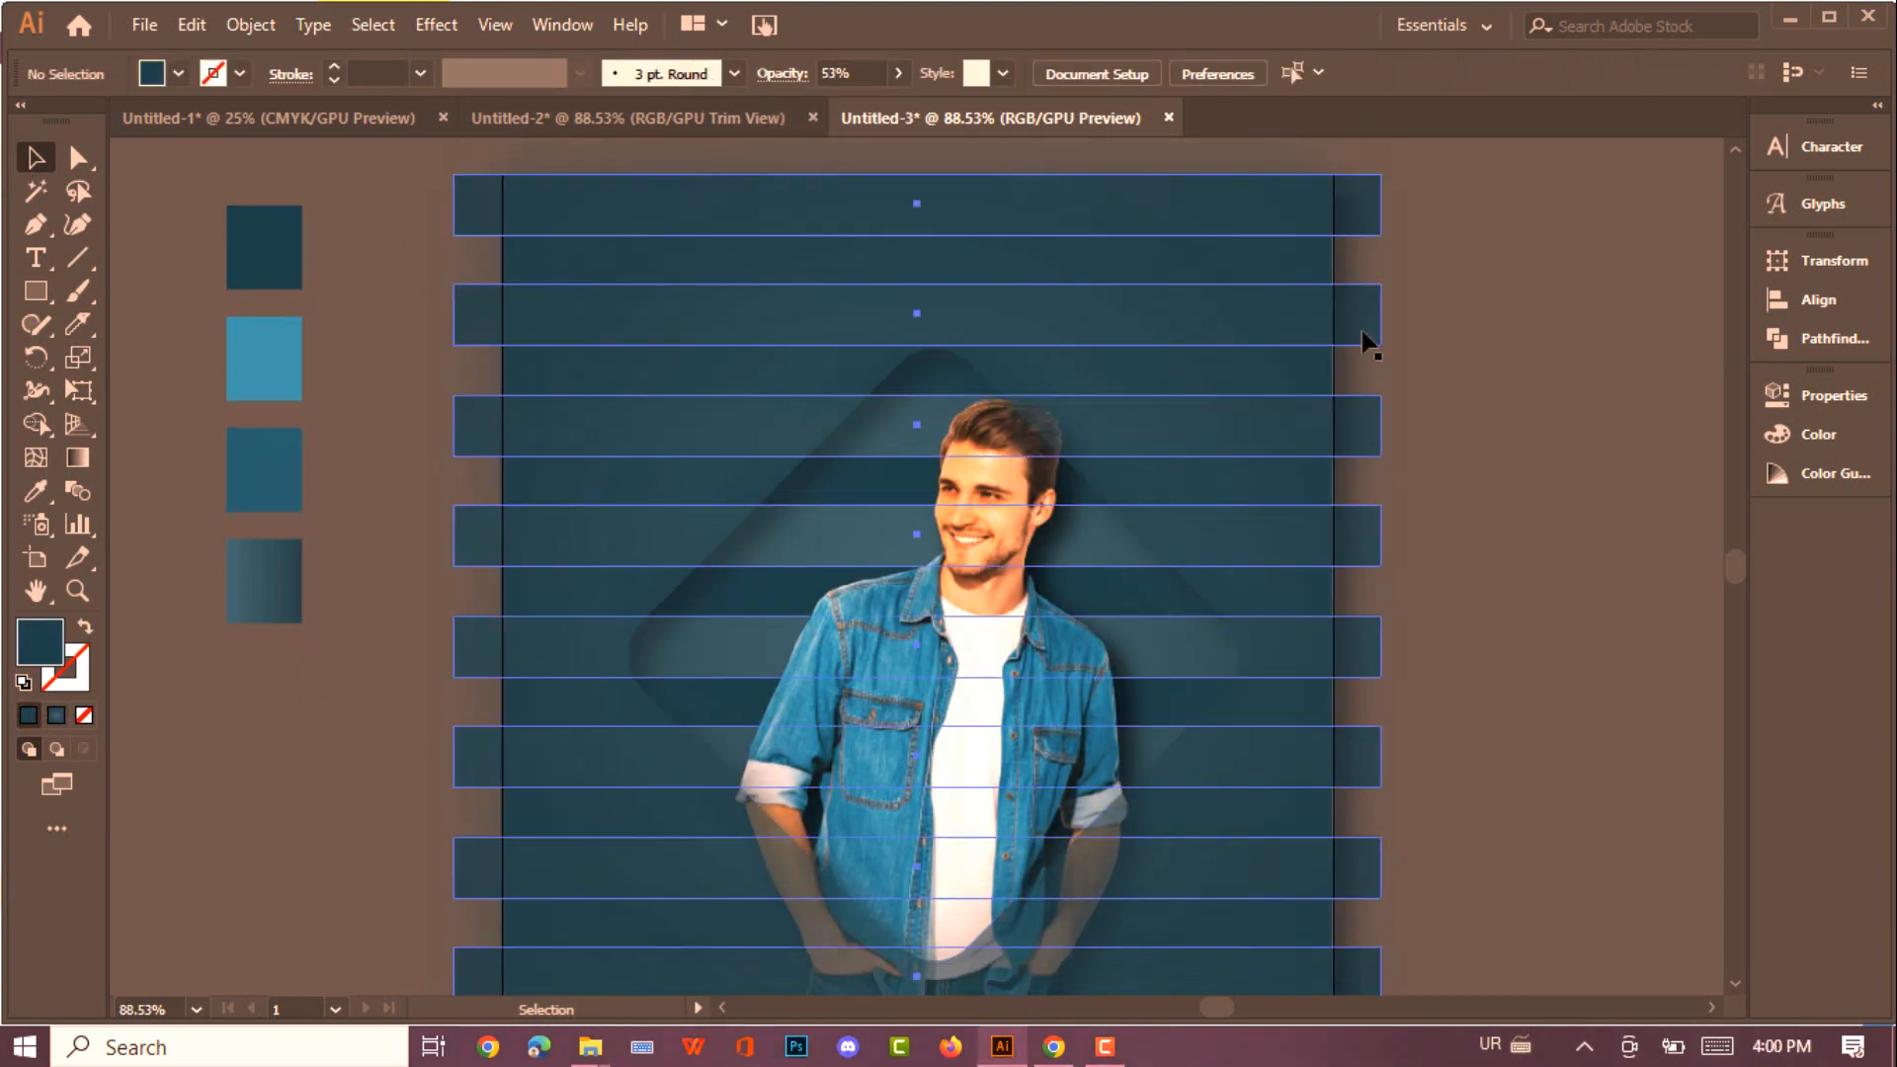
# Redraw the stripe group's radial gradient from the middle of the artboard out past its lower-right corner
pyautogui.click(1370, 343)
pyautogui.click(78, 457)
pyautogui.moveTo(946, 614); pyautogui.dragTo(1422, 1020)
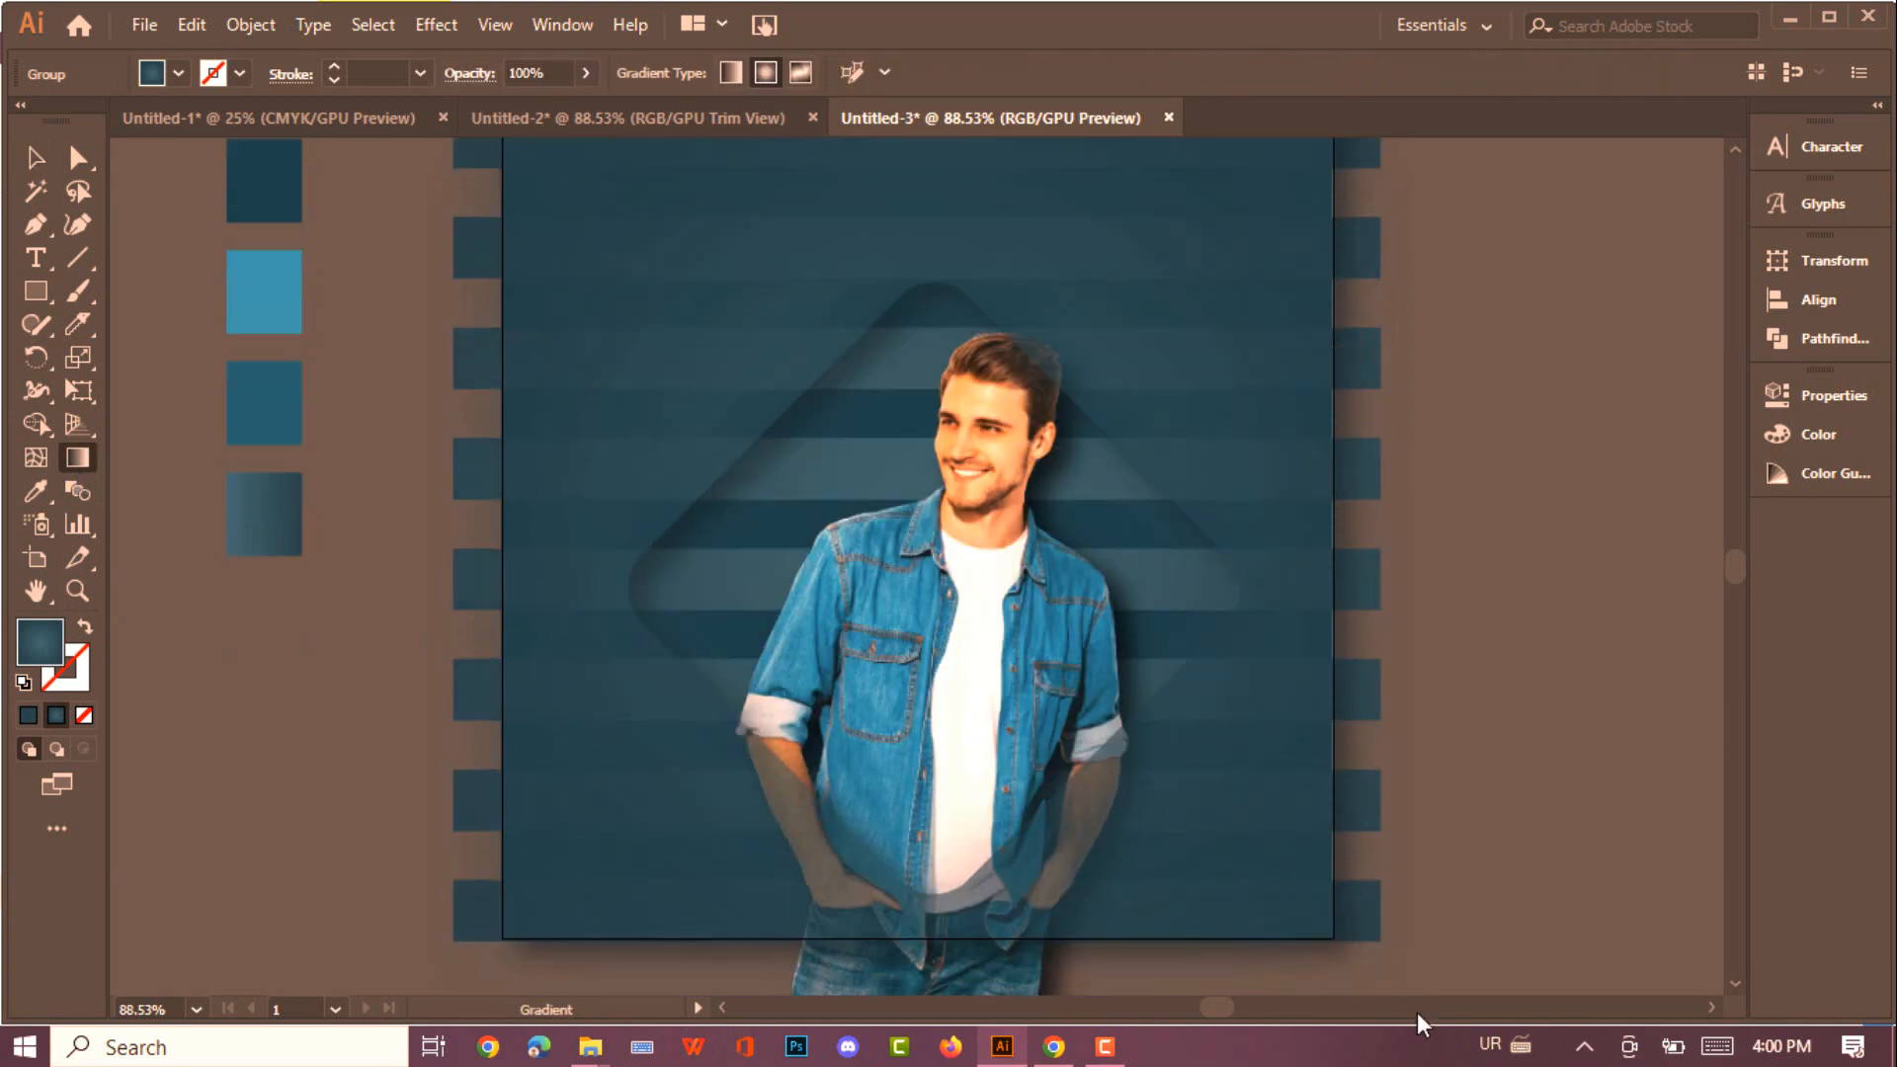
pyautogui.scroll(10, 759, 390)
pyautogui.click(32, 165)
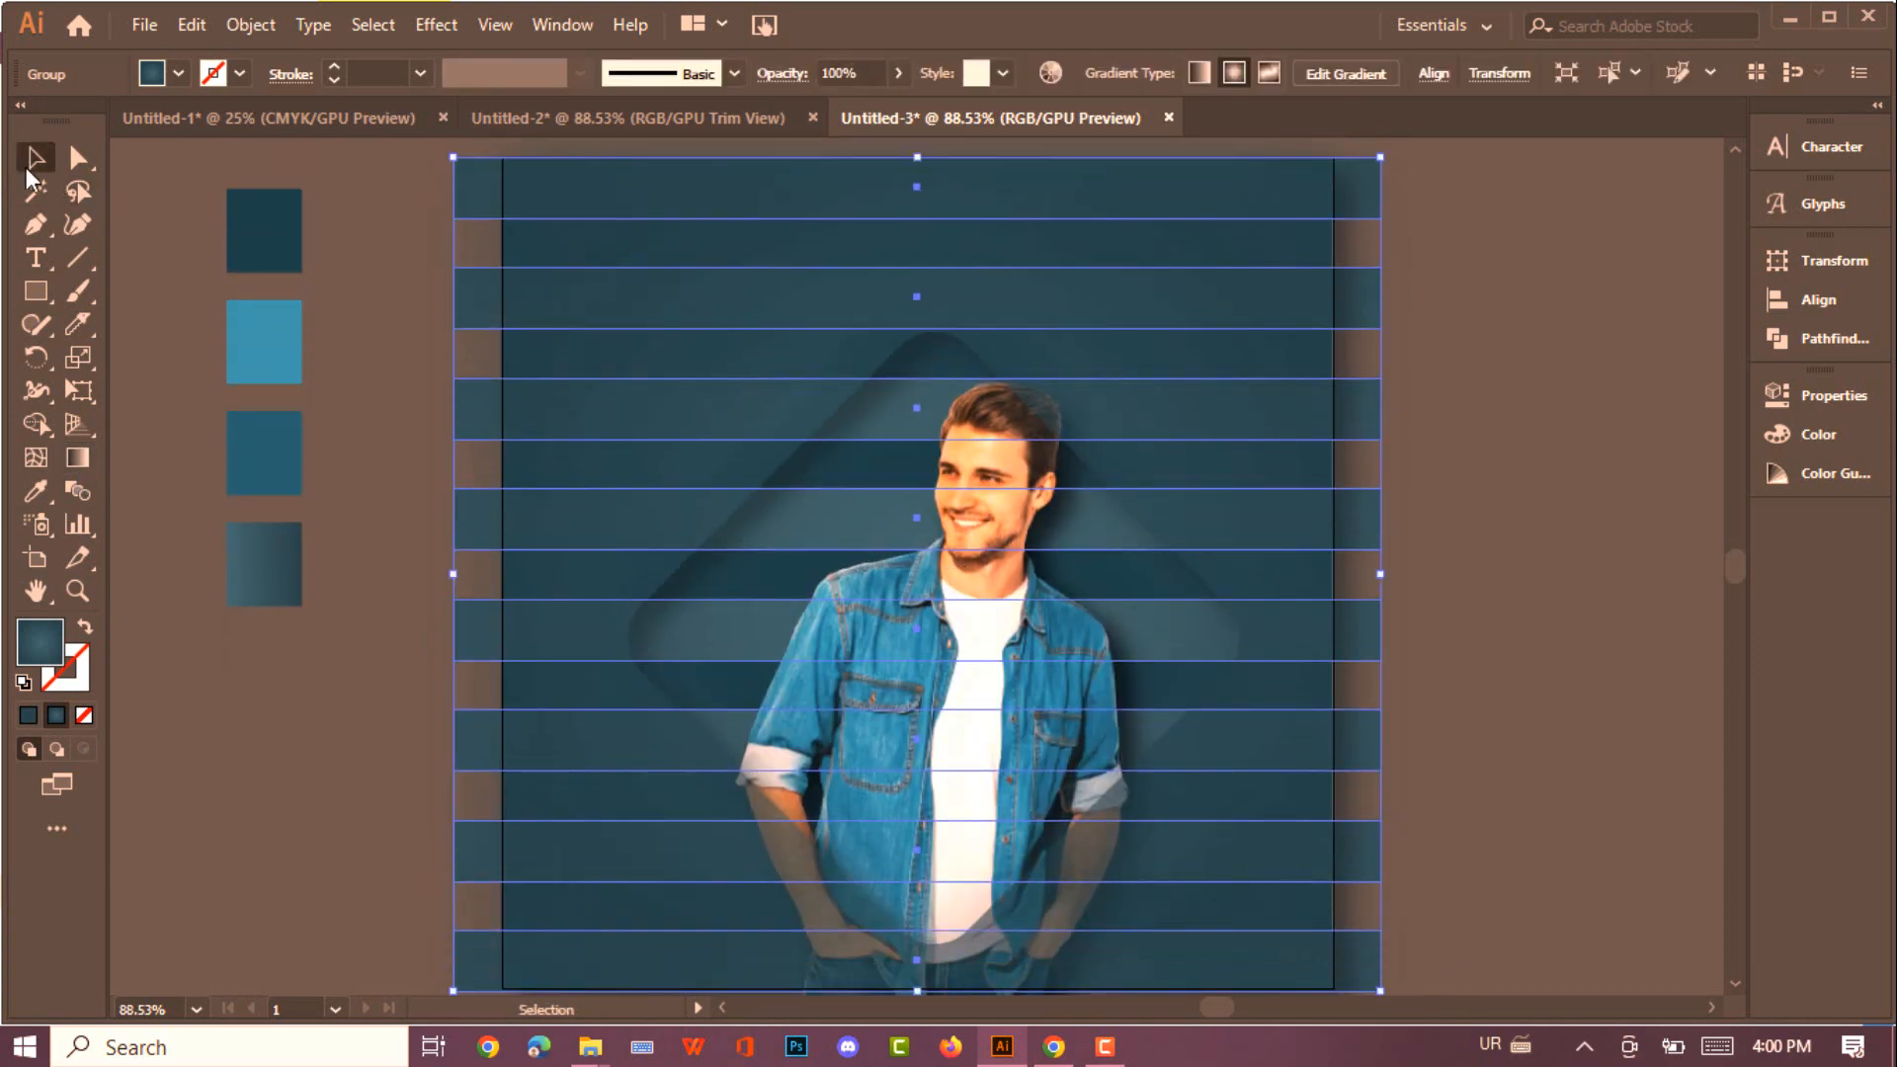
# Unlock all objects and set the opacity of the front panel with the diamond cutout to 79%
pyautogui.scroll(1, 849, 166)
pyautogui.click(850, 166)
pyautogui.click(906, 267)
pyautogui.click(801, 152)
pyautogui.hotkey('ctrl', 'alt', '2')
pyautogui.click(810, 156)
pyautogui.click(894, 237)
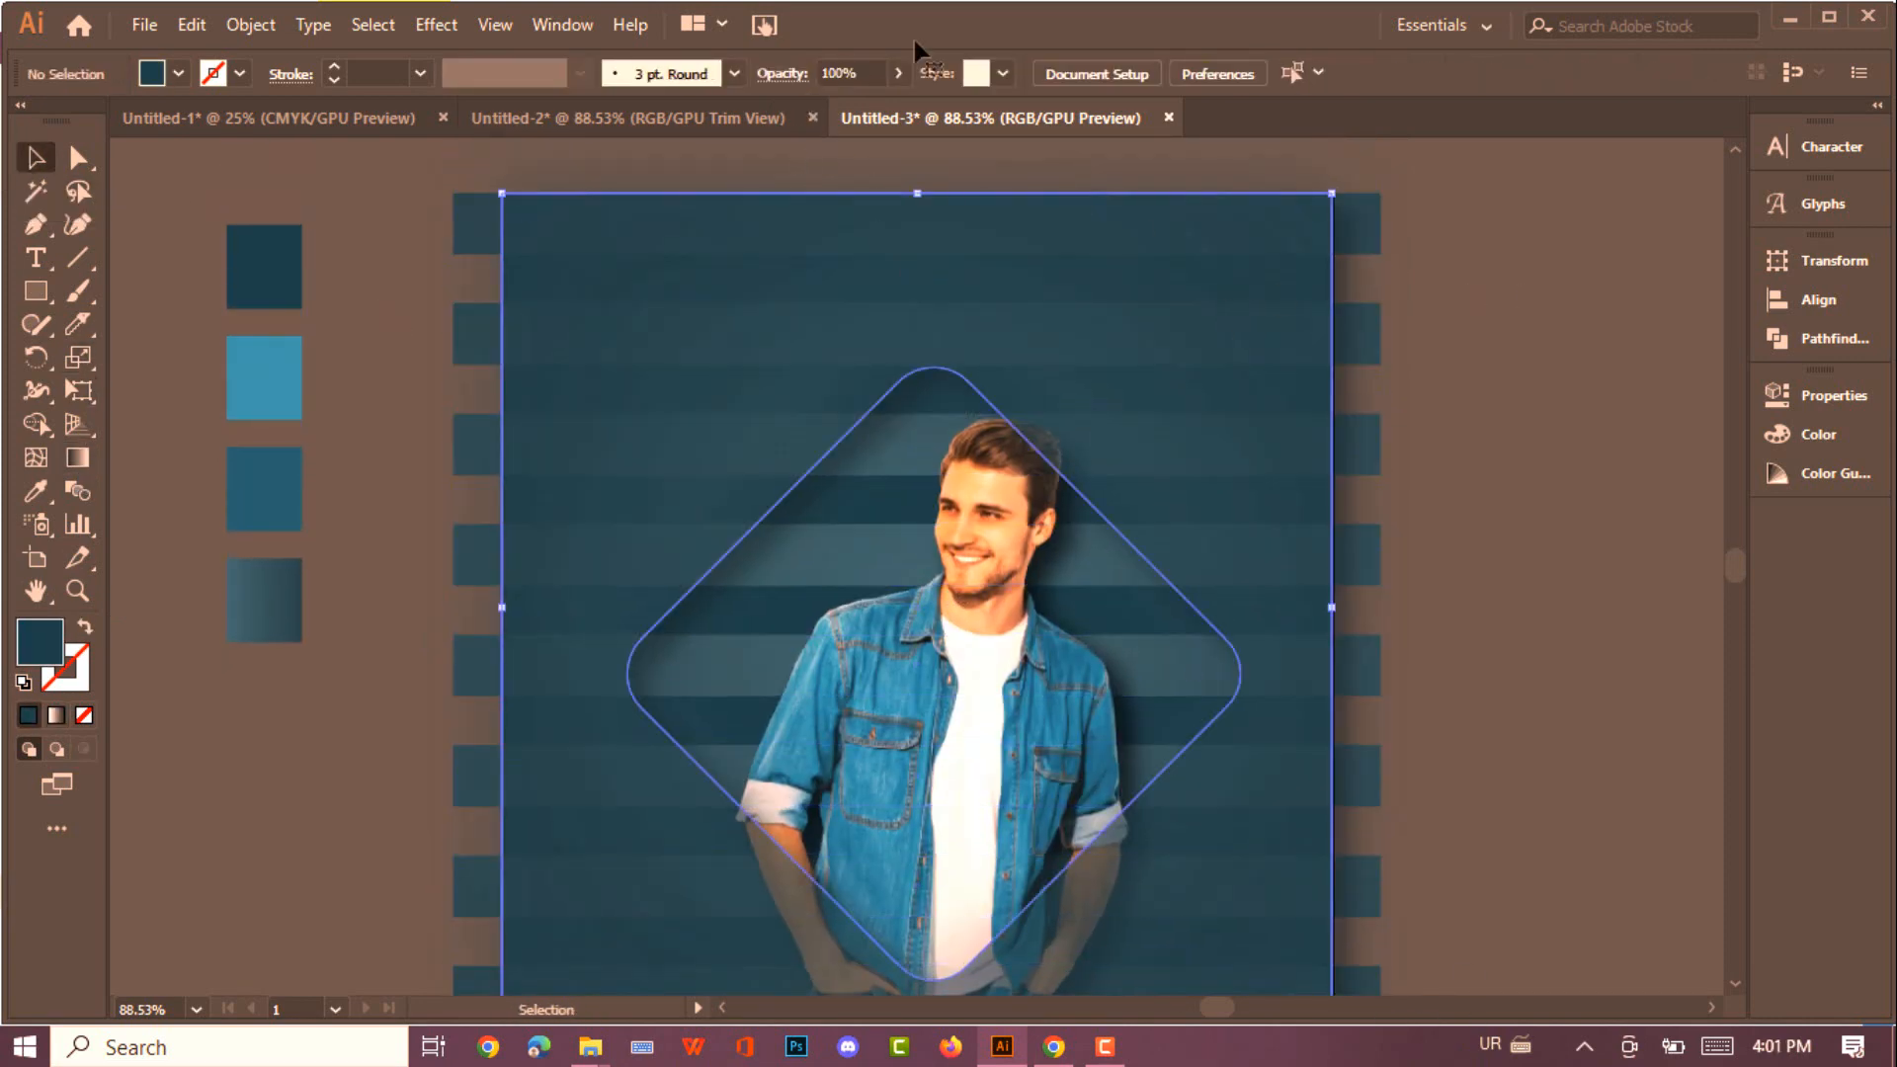
pyautogui.click(898, 74)
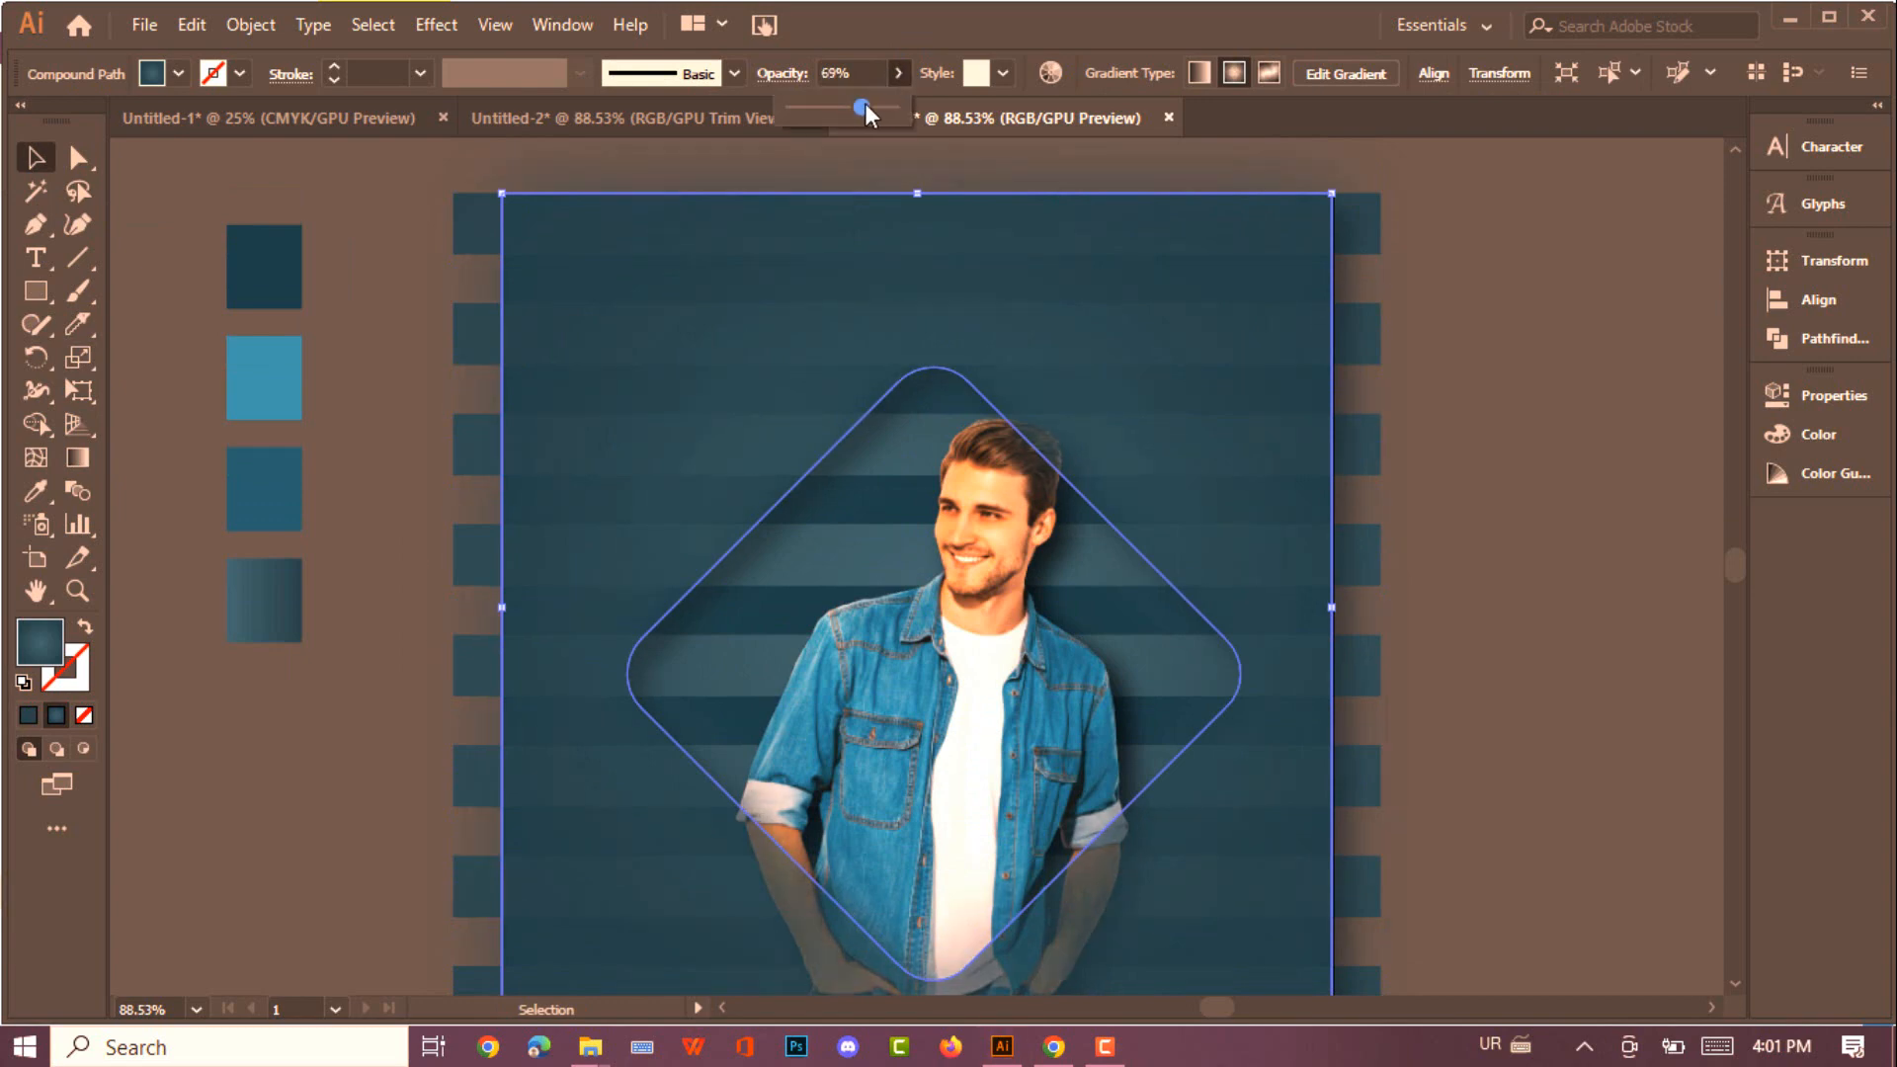
pyautogui.moveTo(874, 106); pyautogui.dragTo(855, 107)
pyautogui.moveTo(1079, 324); pyautogui.dragTo(975, 298)
pyautogui.click(1462, 311)
# Add the text "FASHION SALE" on two lines in the upper part of the artboard
pyautogui.scroll(-1, 1462, 312)
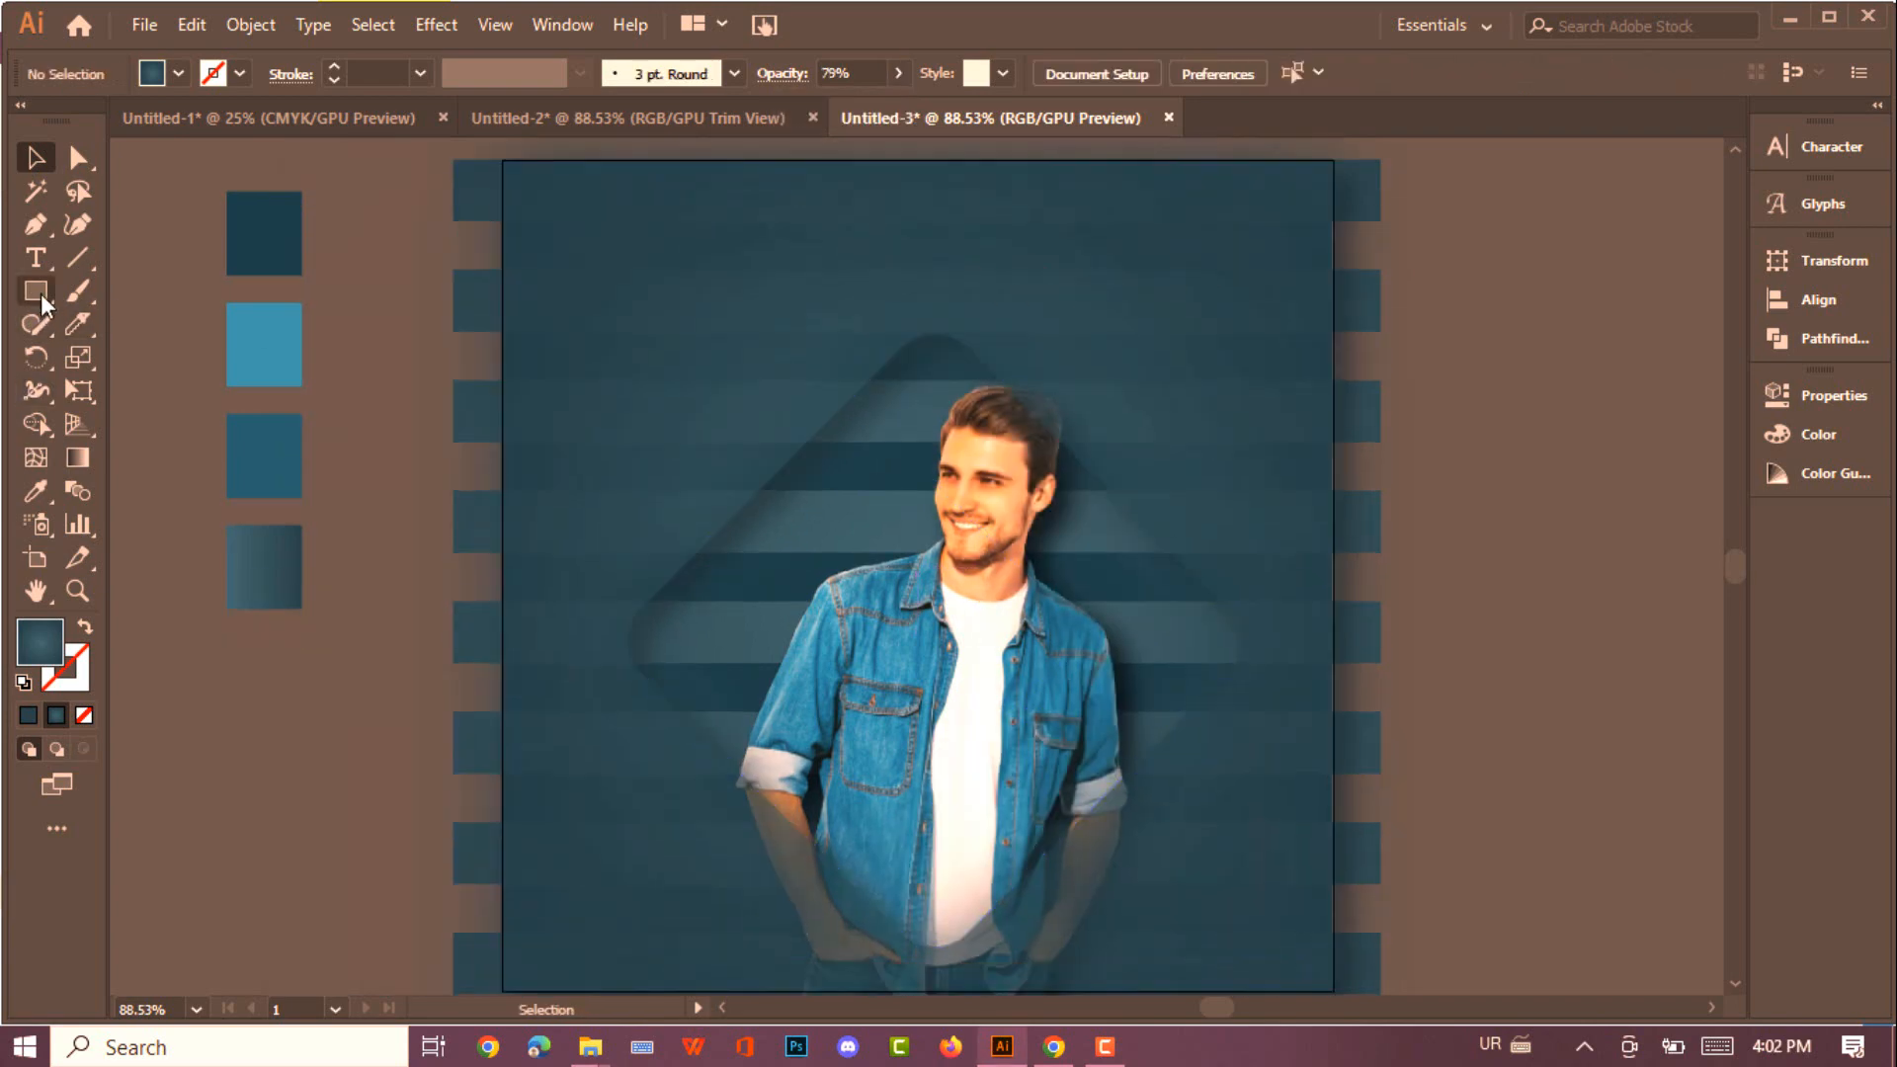
pyautogui.click(45, 264)
pyautogui.click(751, 265)
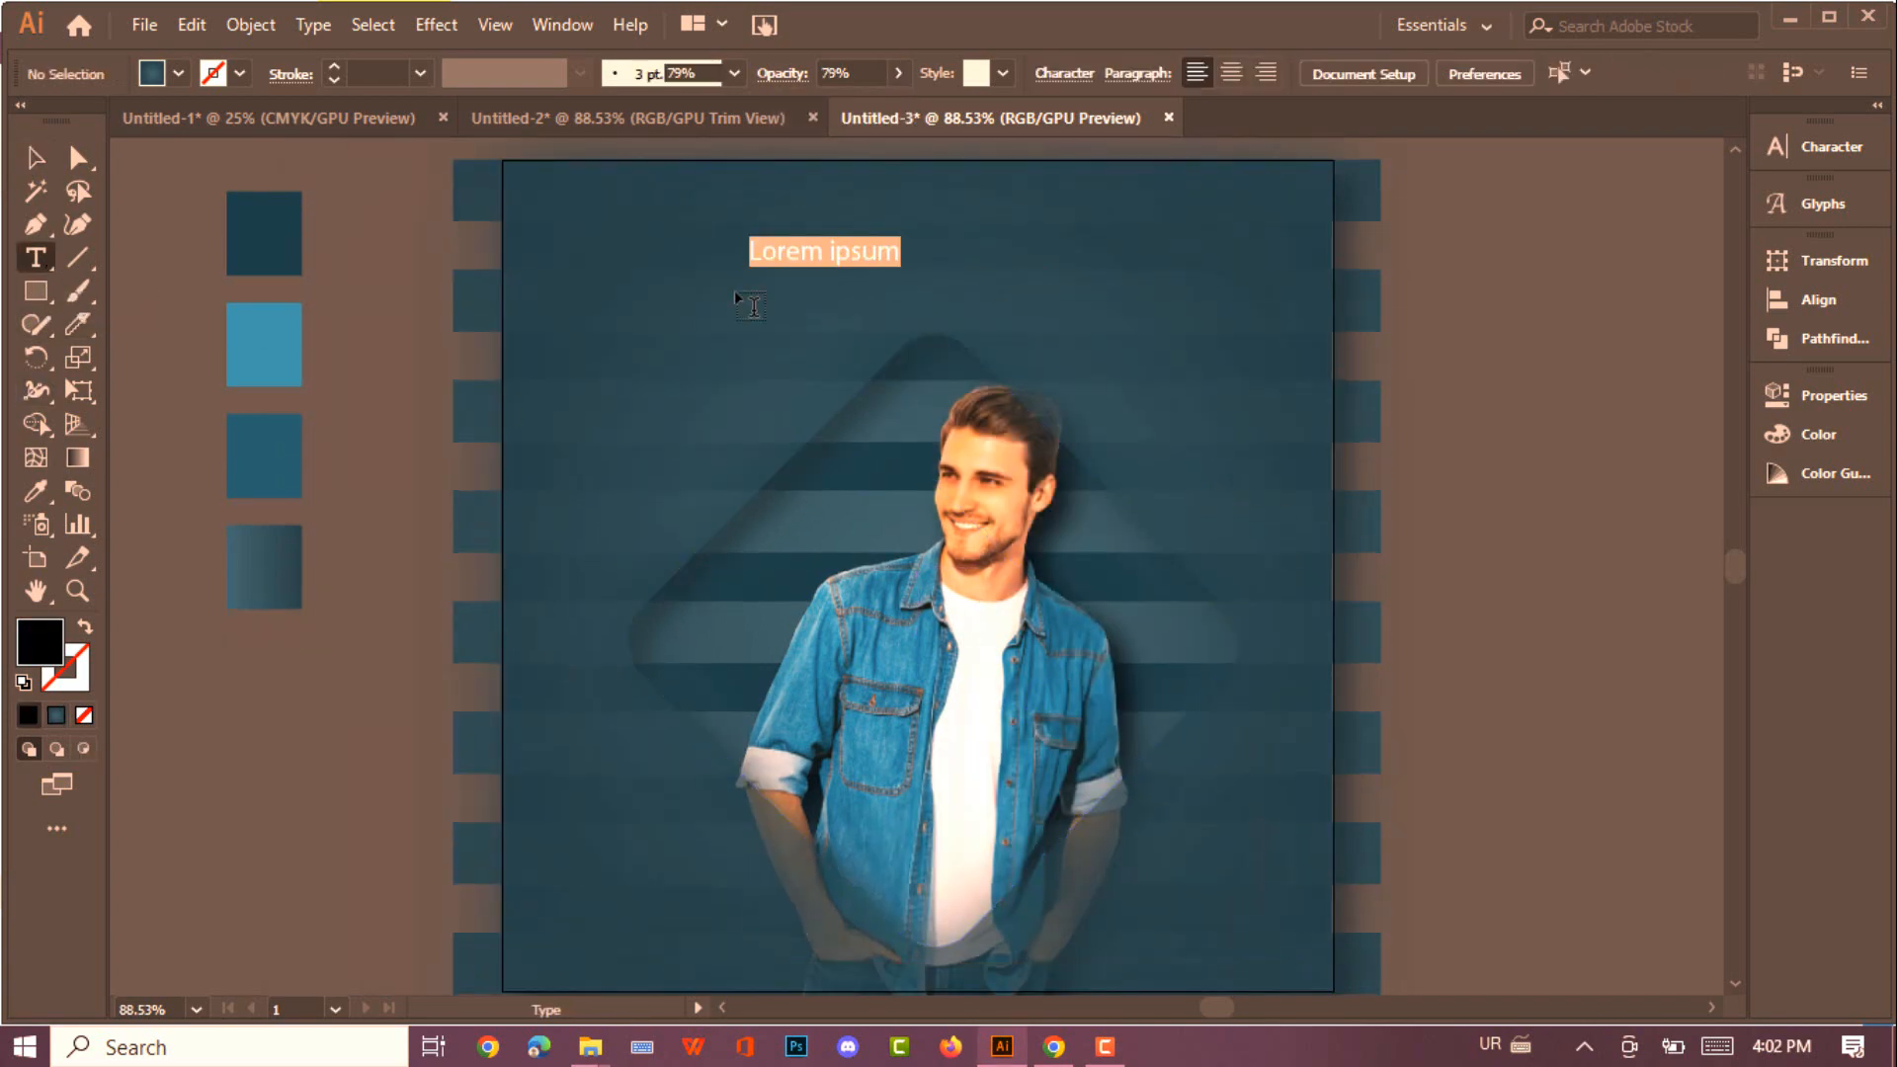
pyautogui.hotkey('alt', 'shift')
pyautogui.press('BackSpace')
pyautogui.write('FASH')
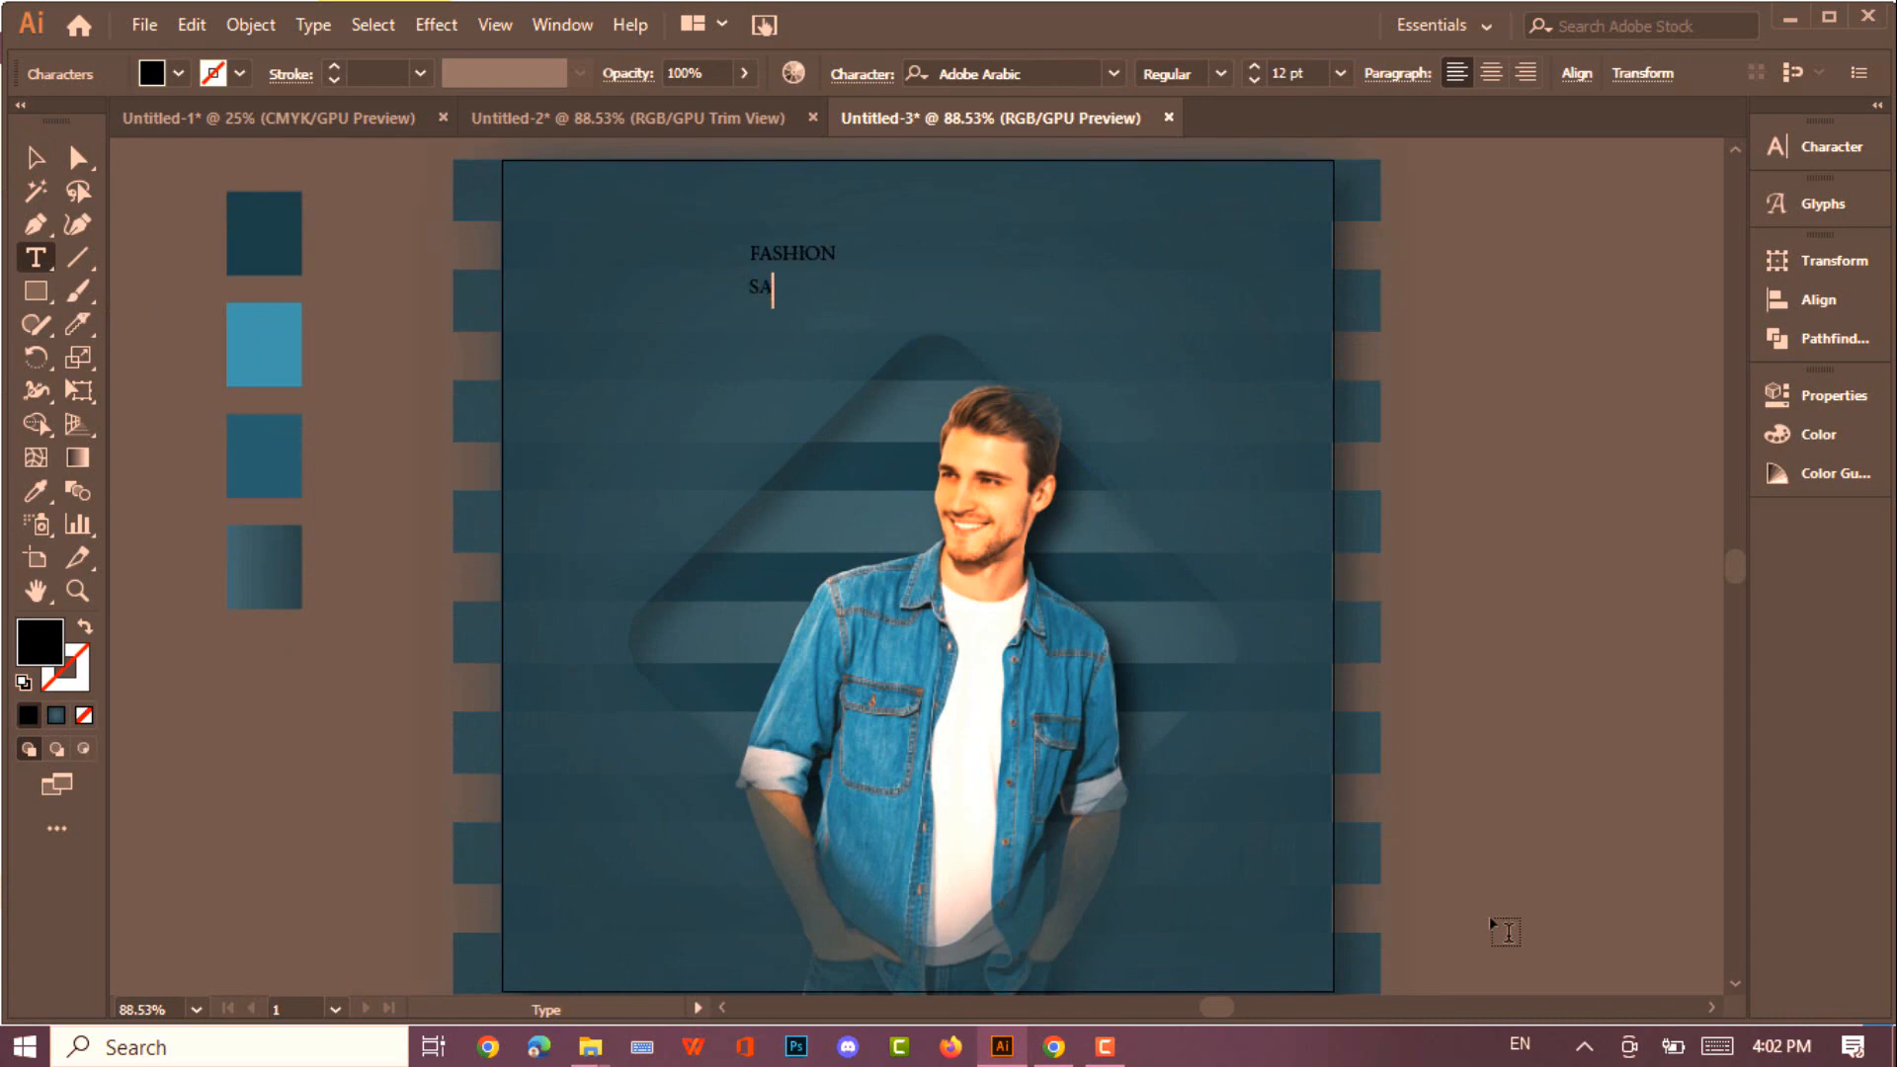
pyautogui.write('ION')
pyautogui.press('Return')
pyautogui.write('SALE')
pyautogui.press('Escape')
# Fill the FASHION SALE text with white and scale it up to about 37 pt
pyautogui.click(146, 73)
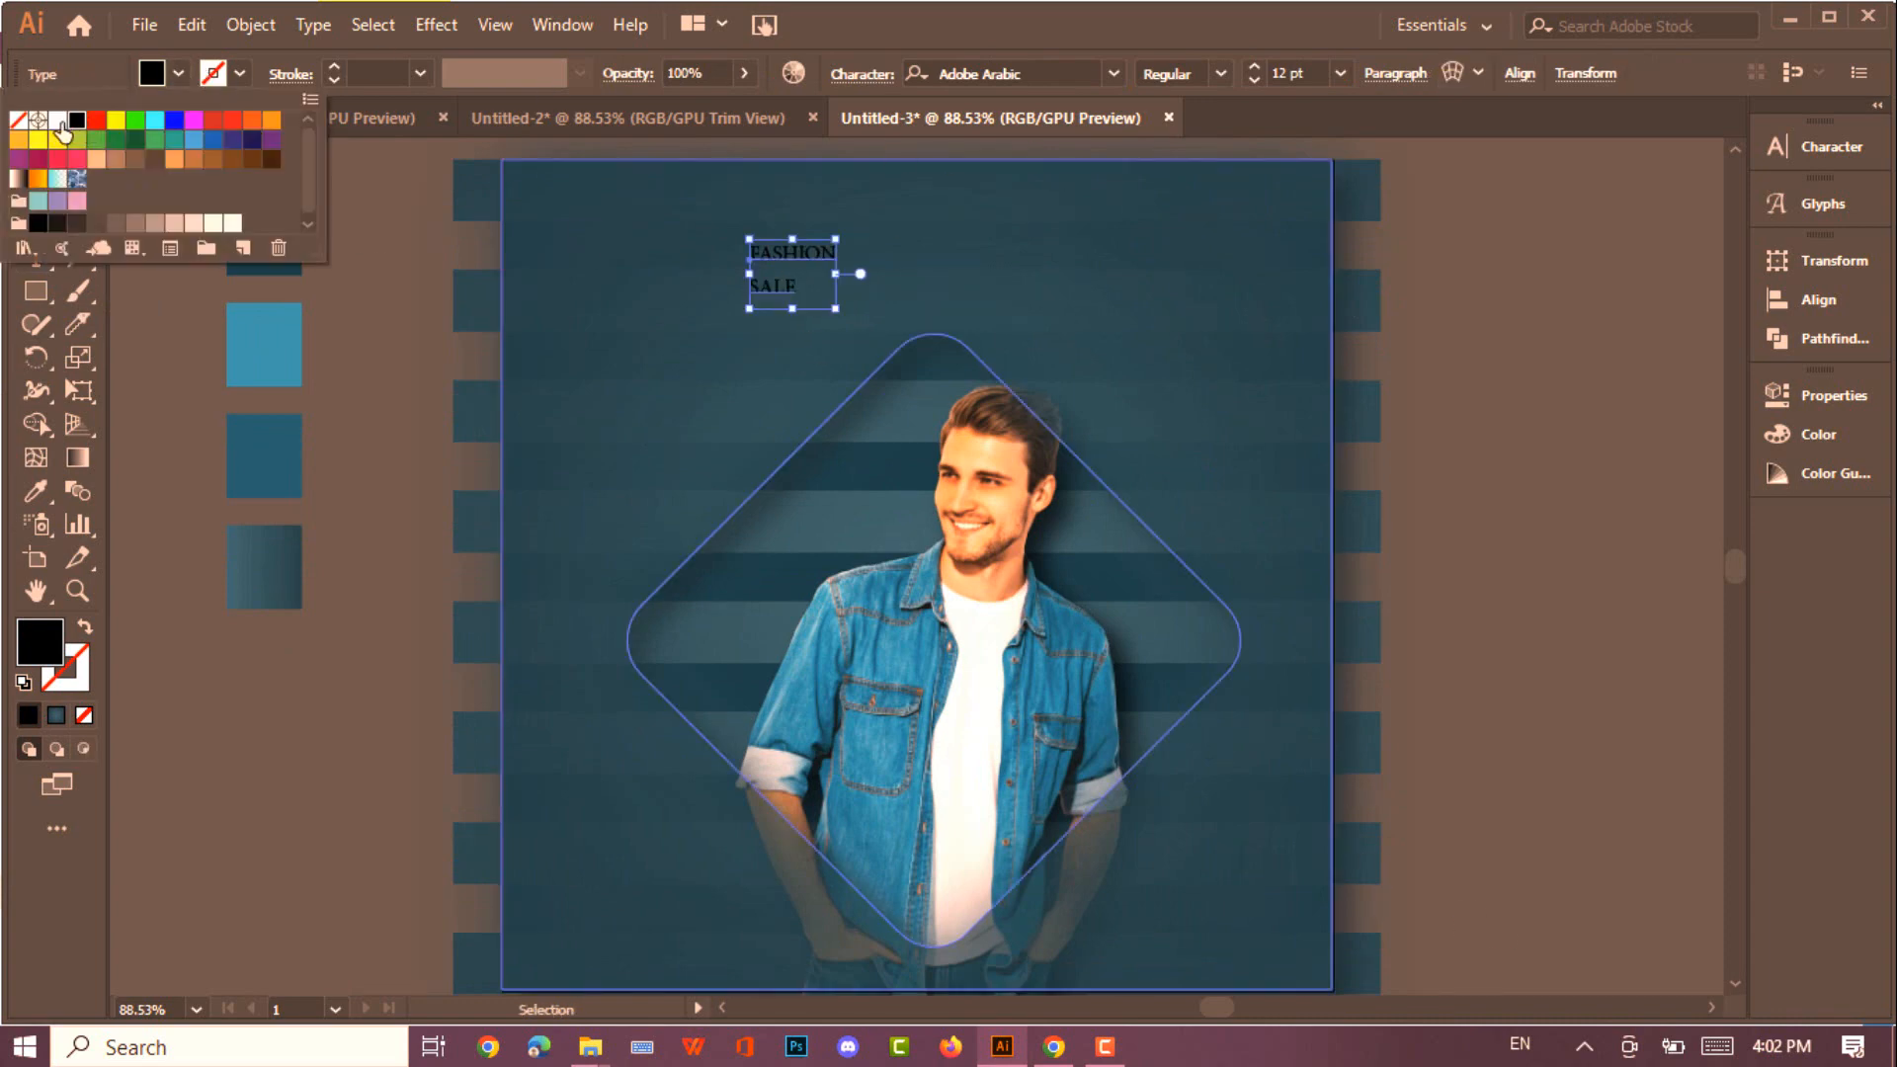
pyautogui.click(55, 134)
pyautogui.moveTo(834, 309); pyautogui.dragTo(940, 415)
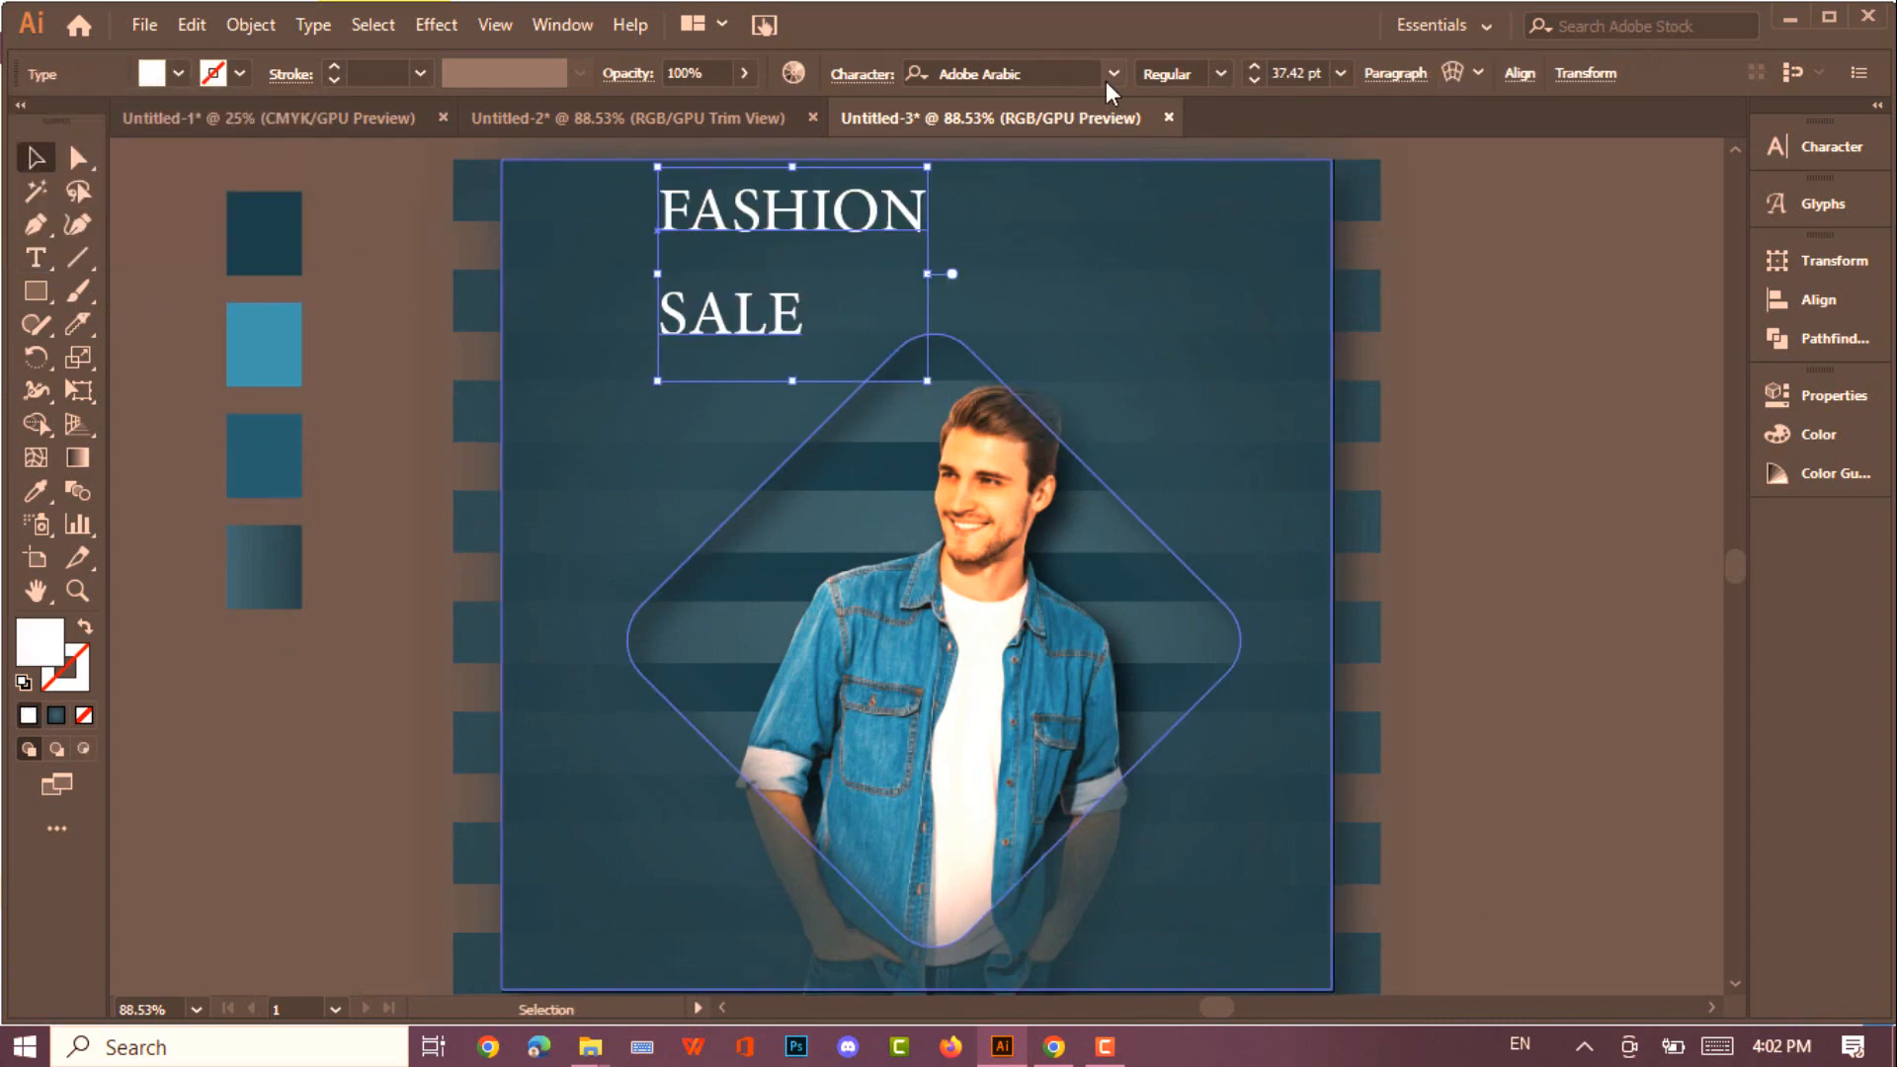
# Set the FASHION SALE title in the Morsan font at 40 pt and move it toward the artboard's upper-left corner
pyautogui.click(1112, 73)
pyautogui.click(1105, 292)
pyautogui.moveTo(847, 220); pyautogui.dragTo(748, 269)
pyautogui.click(1252, 67)
pyautogui.click(1252, 67)
pyautogui.click(1253, 67)
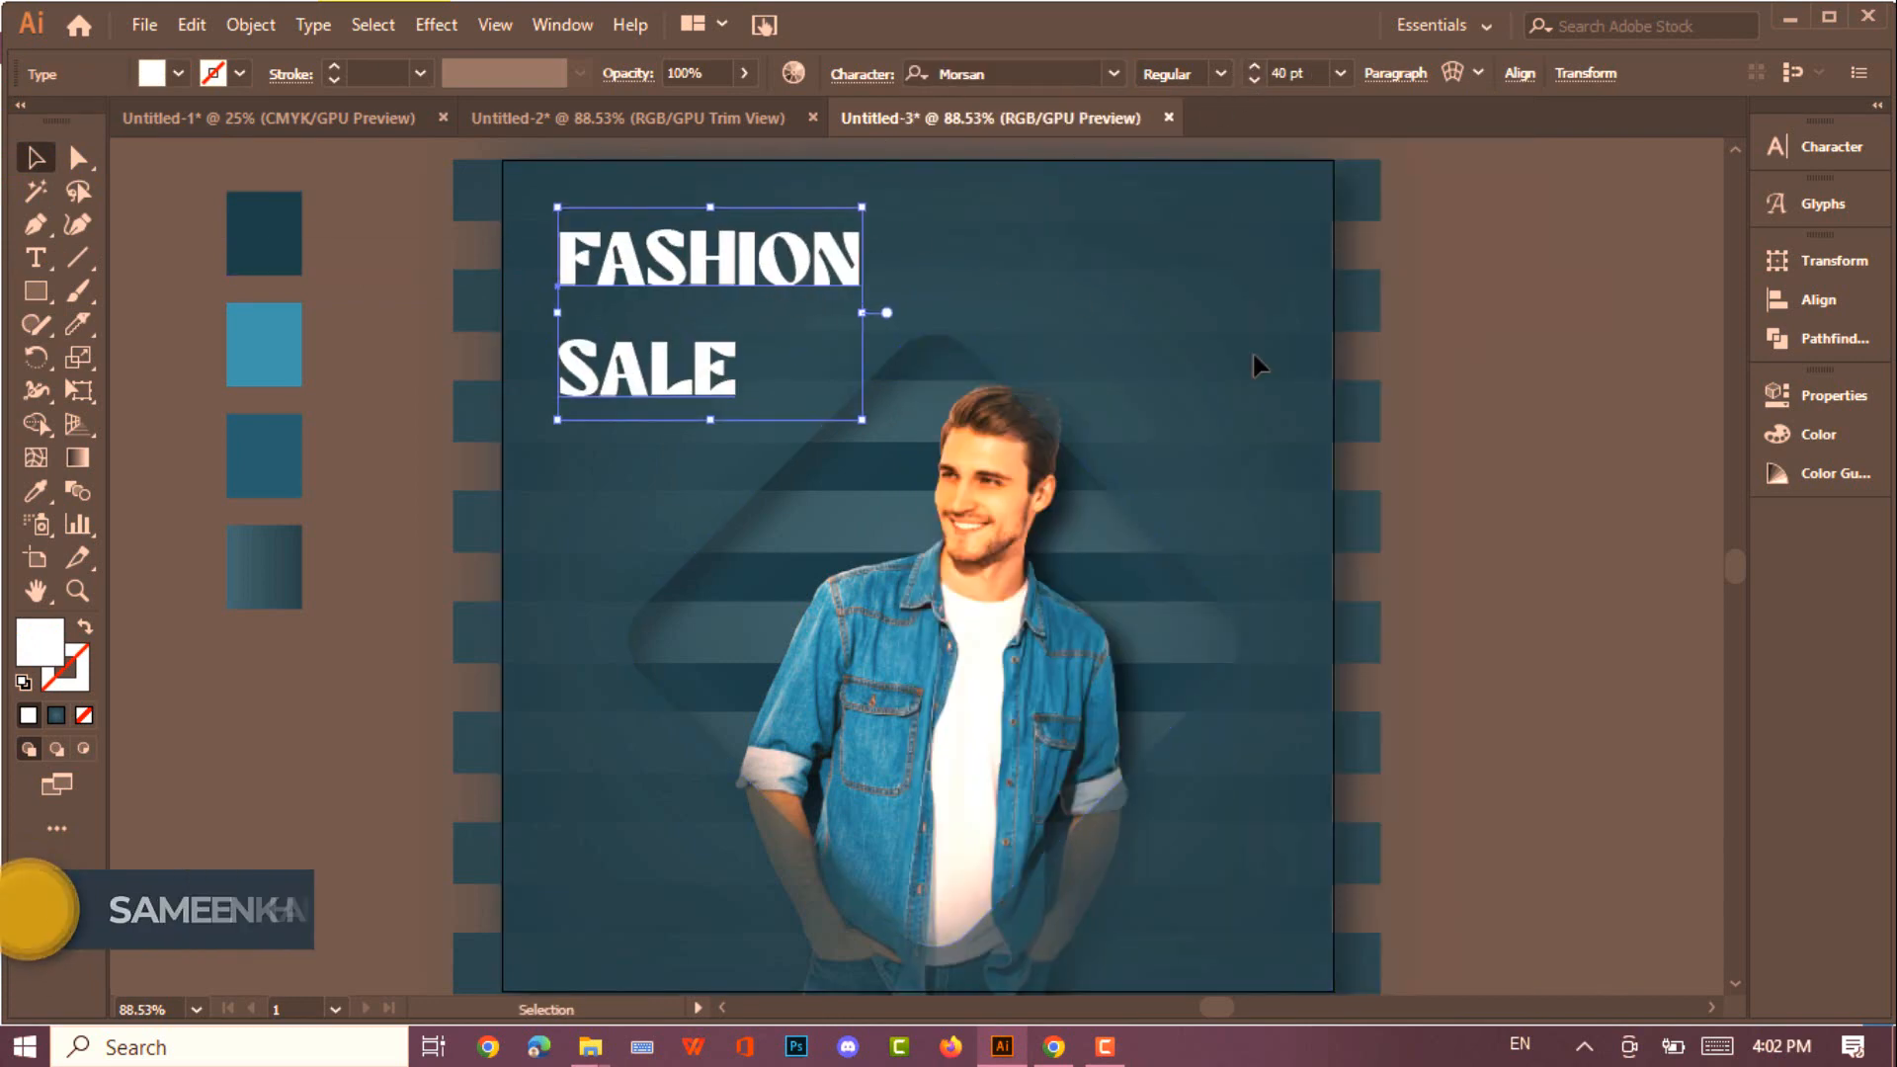
# Tighten the leading between the two title lines and nudge the title closer to the artboard's left edge
pyautogui.click(1831, 146)
pyautogui.click(1640, 267)
pyautogui.click(1640, 267)
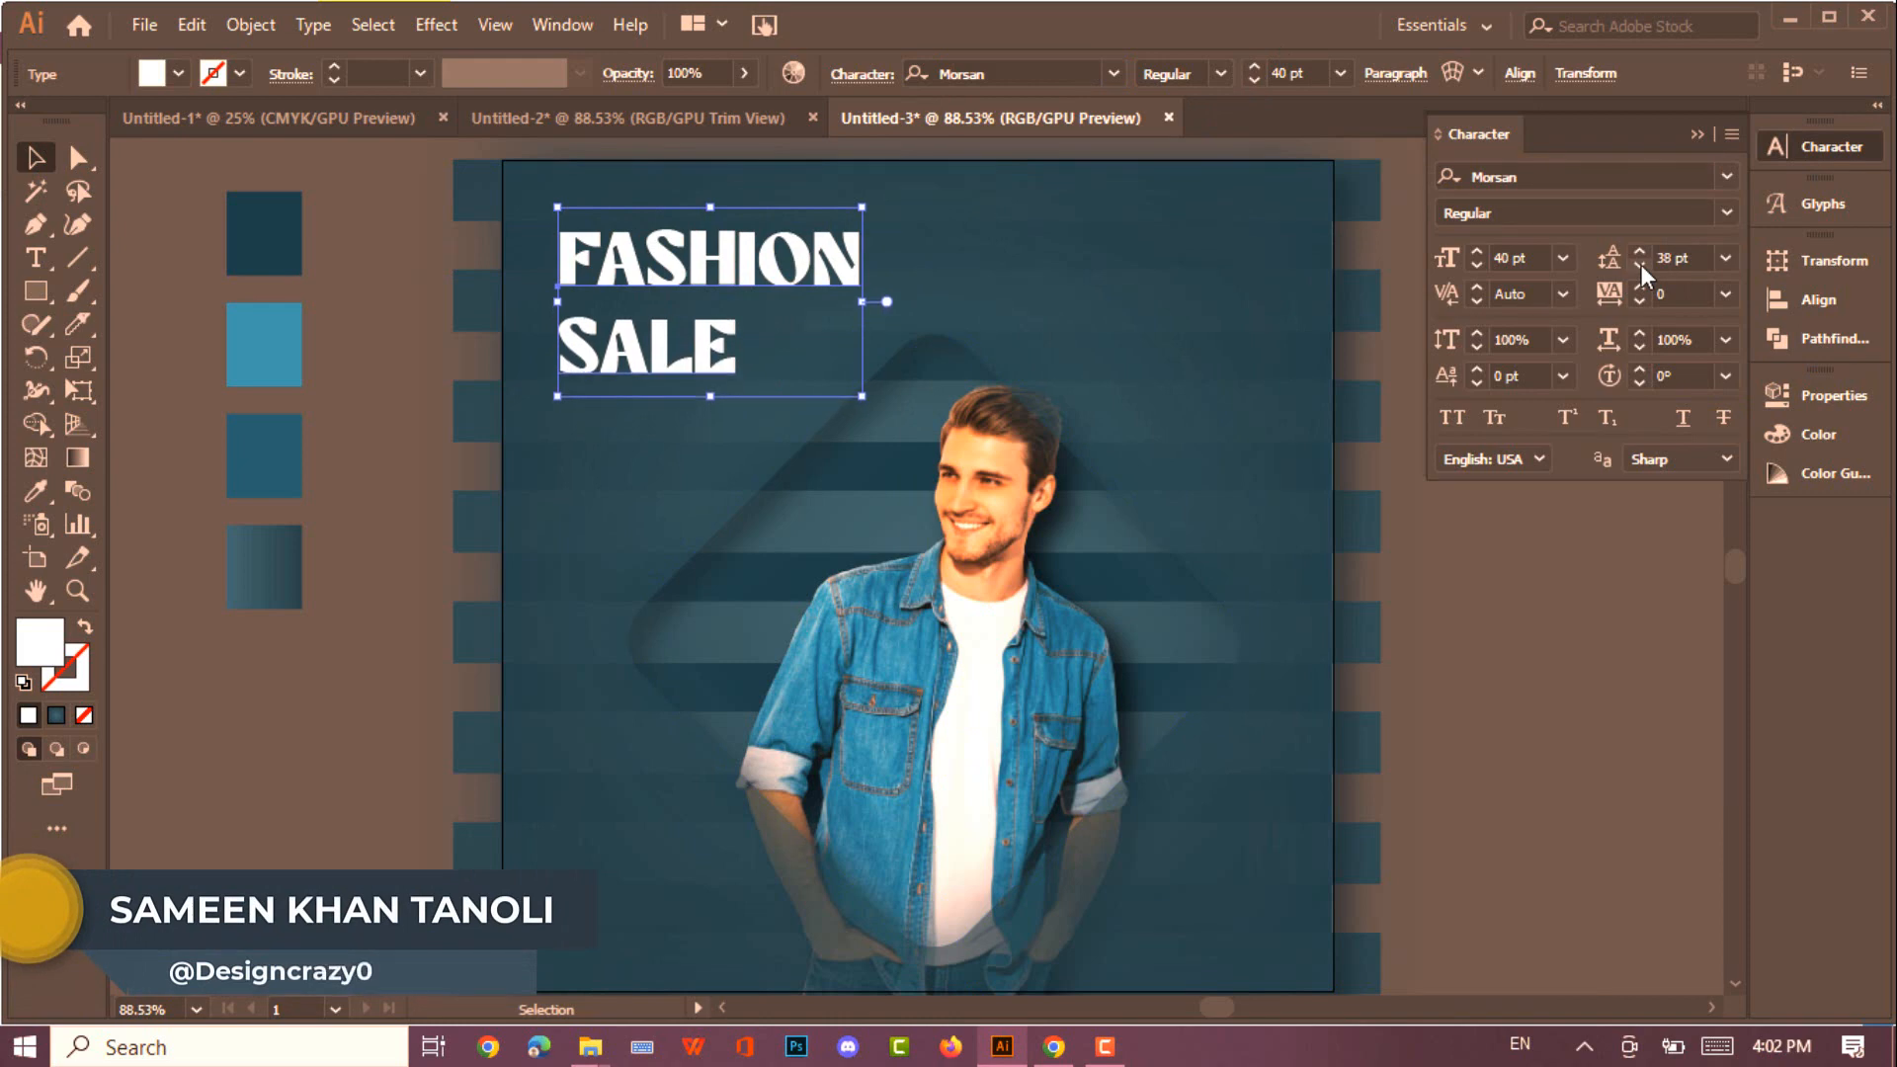
pyautogui.click(1640, 266)
pyautogui.click(1640, 267)
pyautogui.moveTo(696, 270)
pyautogui.mouseDown()
pyautogui.moveTo(675, 315)
pyautogui.moveTo(674, 286)
pyautogui.mouseUp()
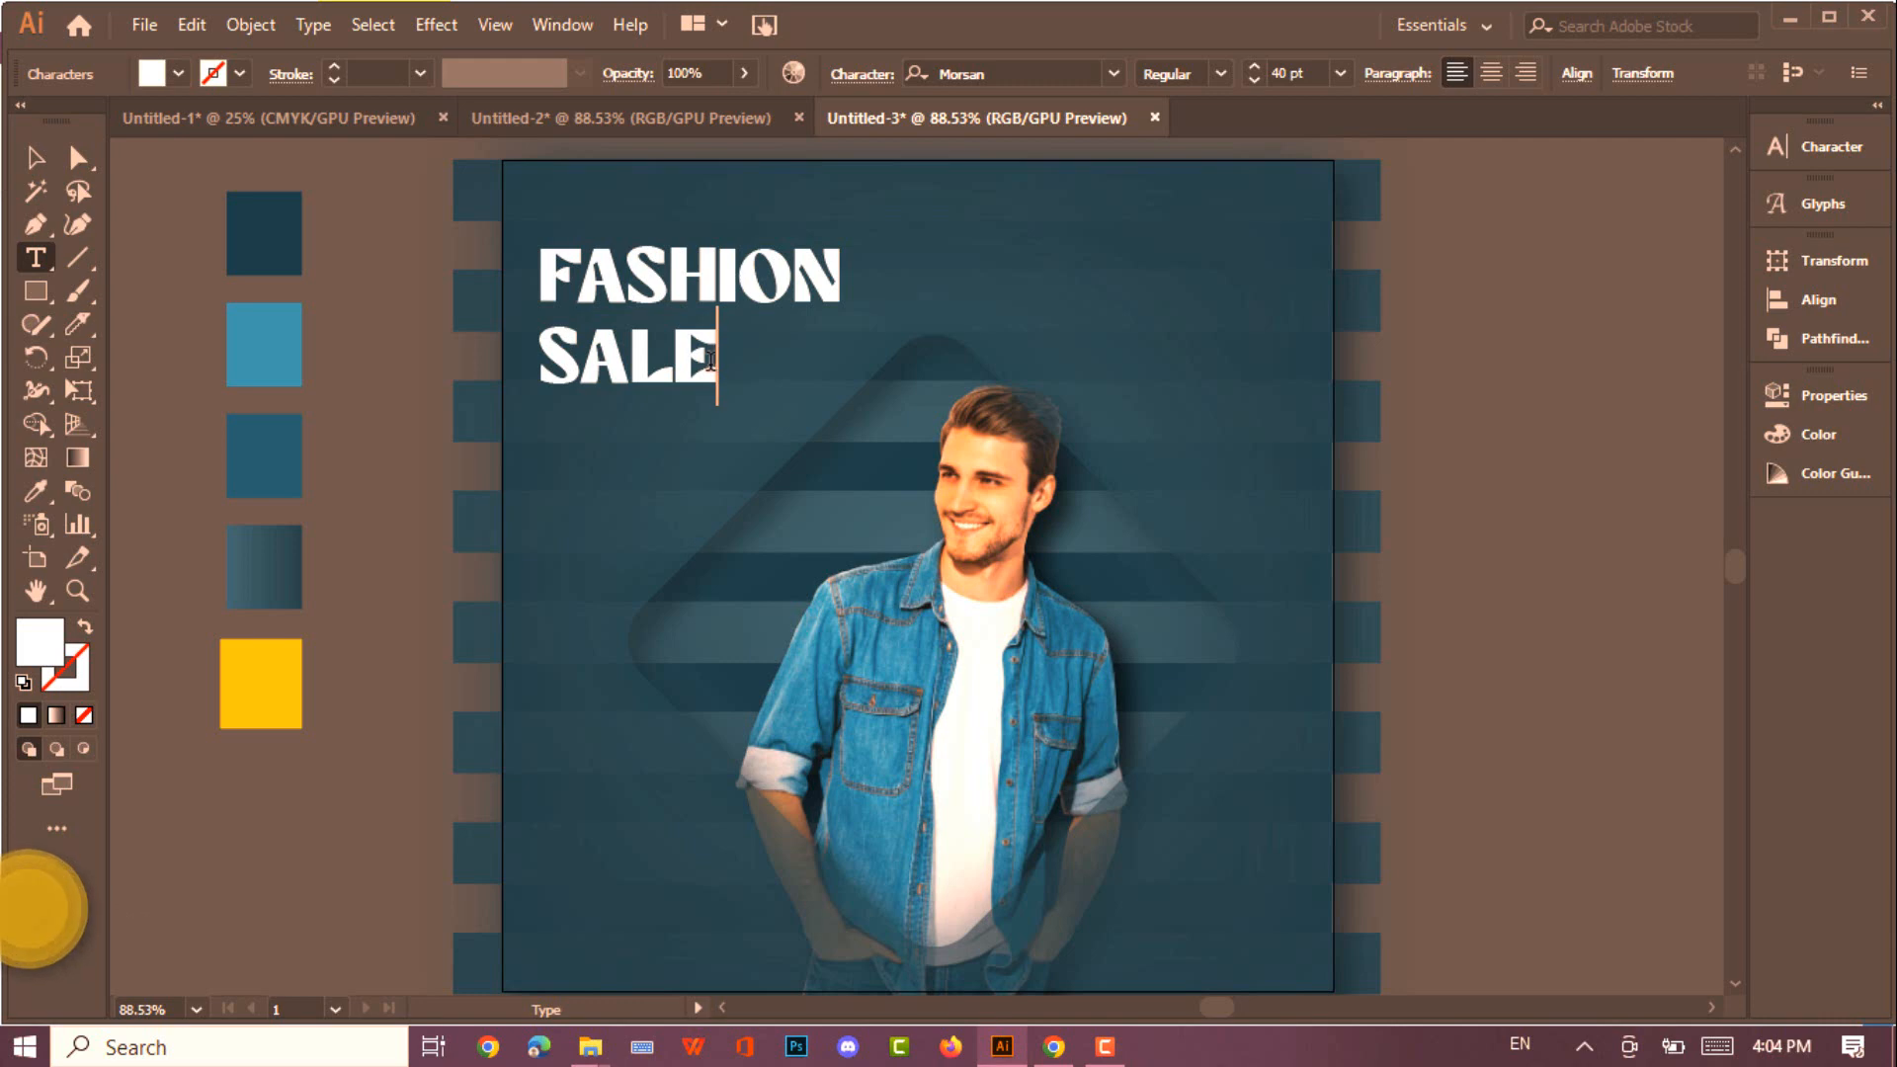
# Recolor the word SALE with the yellow of the sample square beside the artboard
pyautogui.moveTo(715, 366); pyautogui.dragTo(561, 366)
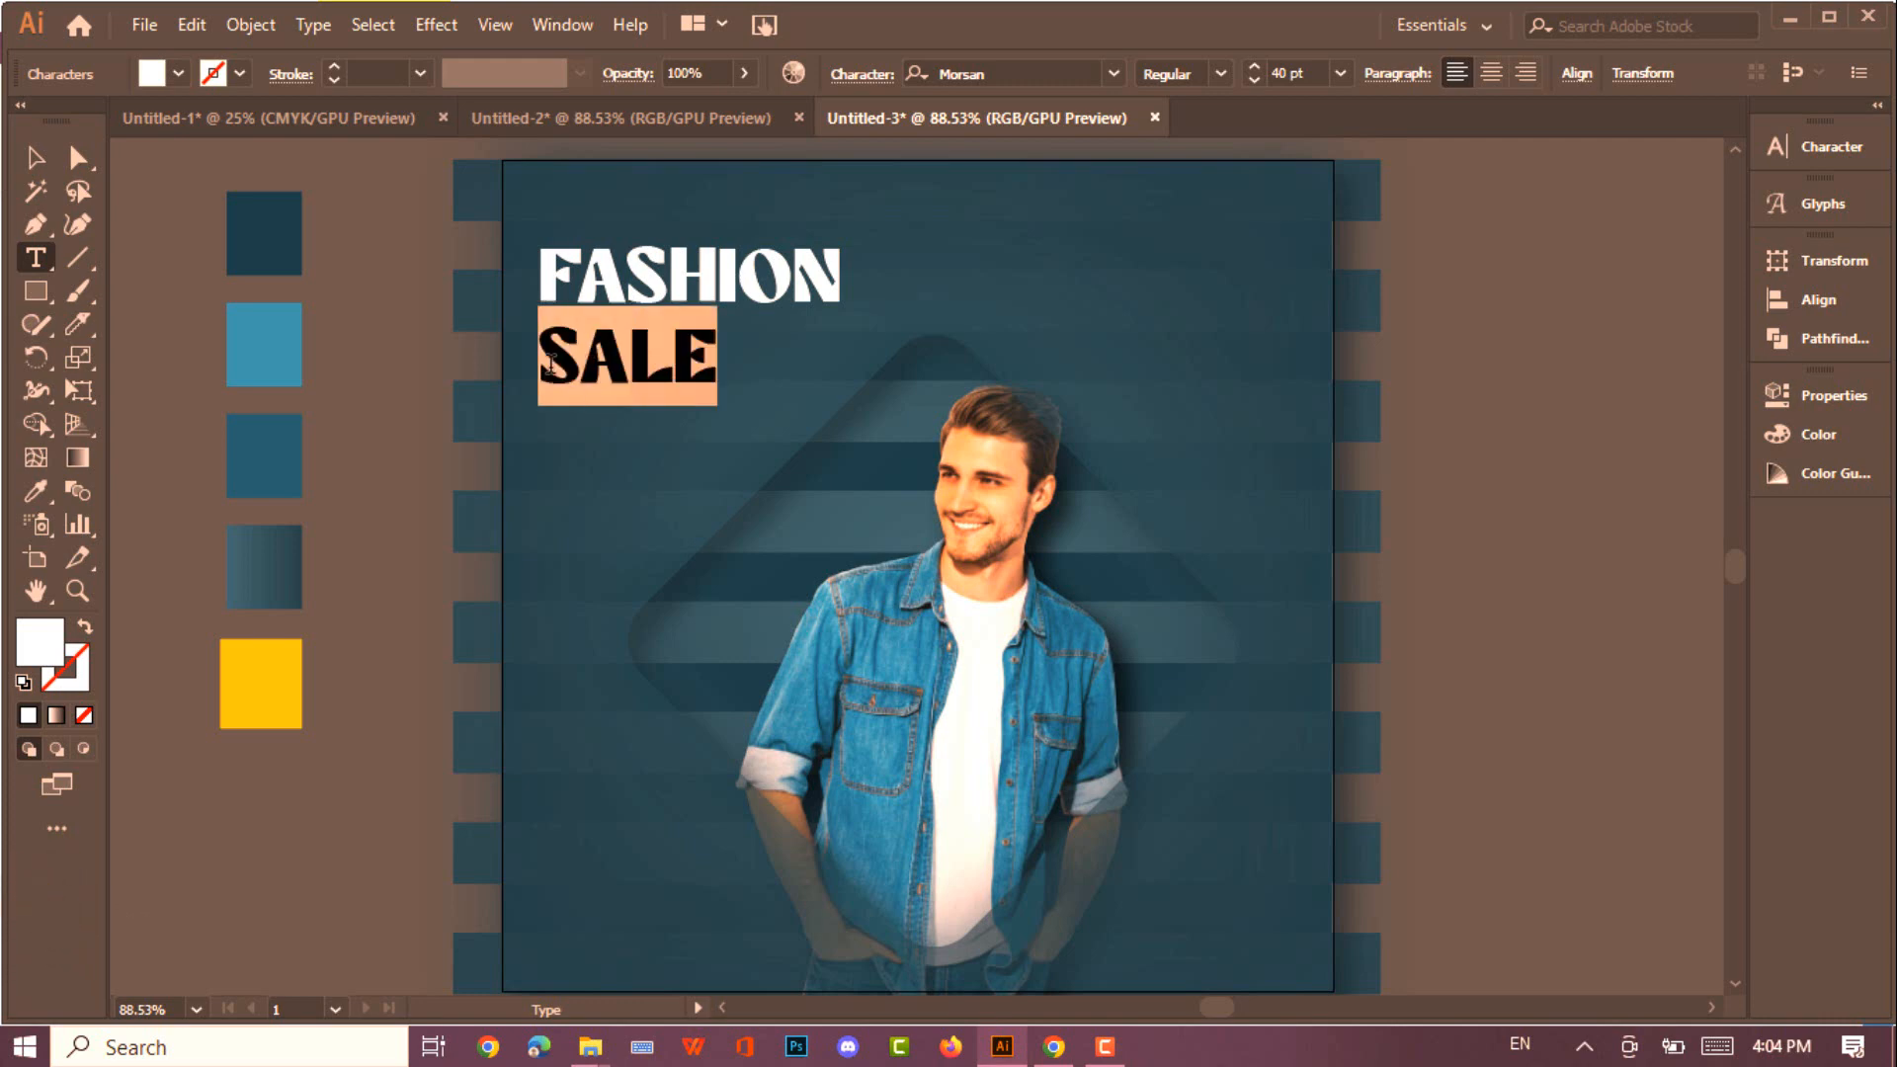
pyautogui.click(35, 491)
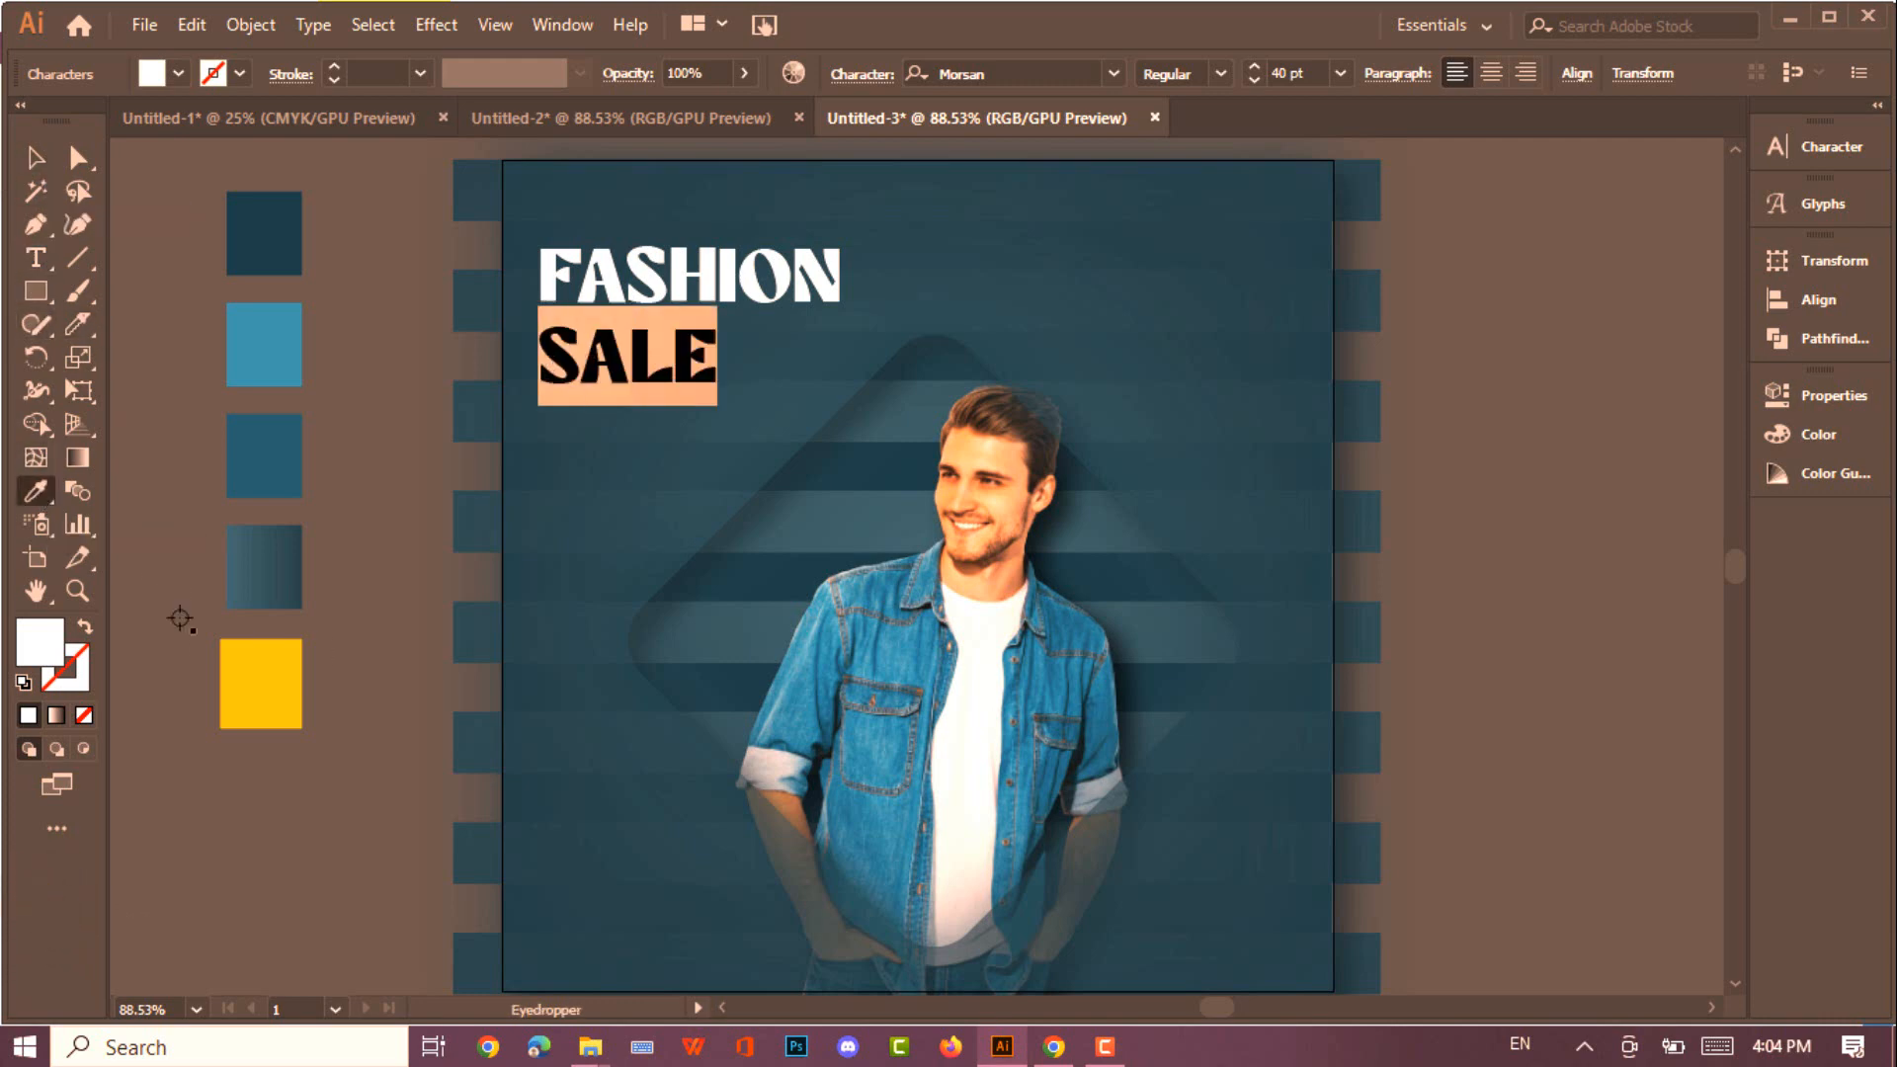
pyautogui.click(260, 682)
pyautogui.press('v')
pyautogui.click(405, 328)
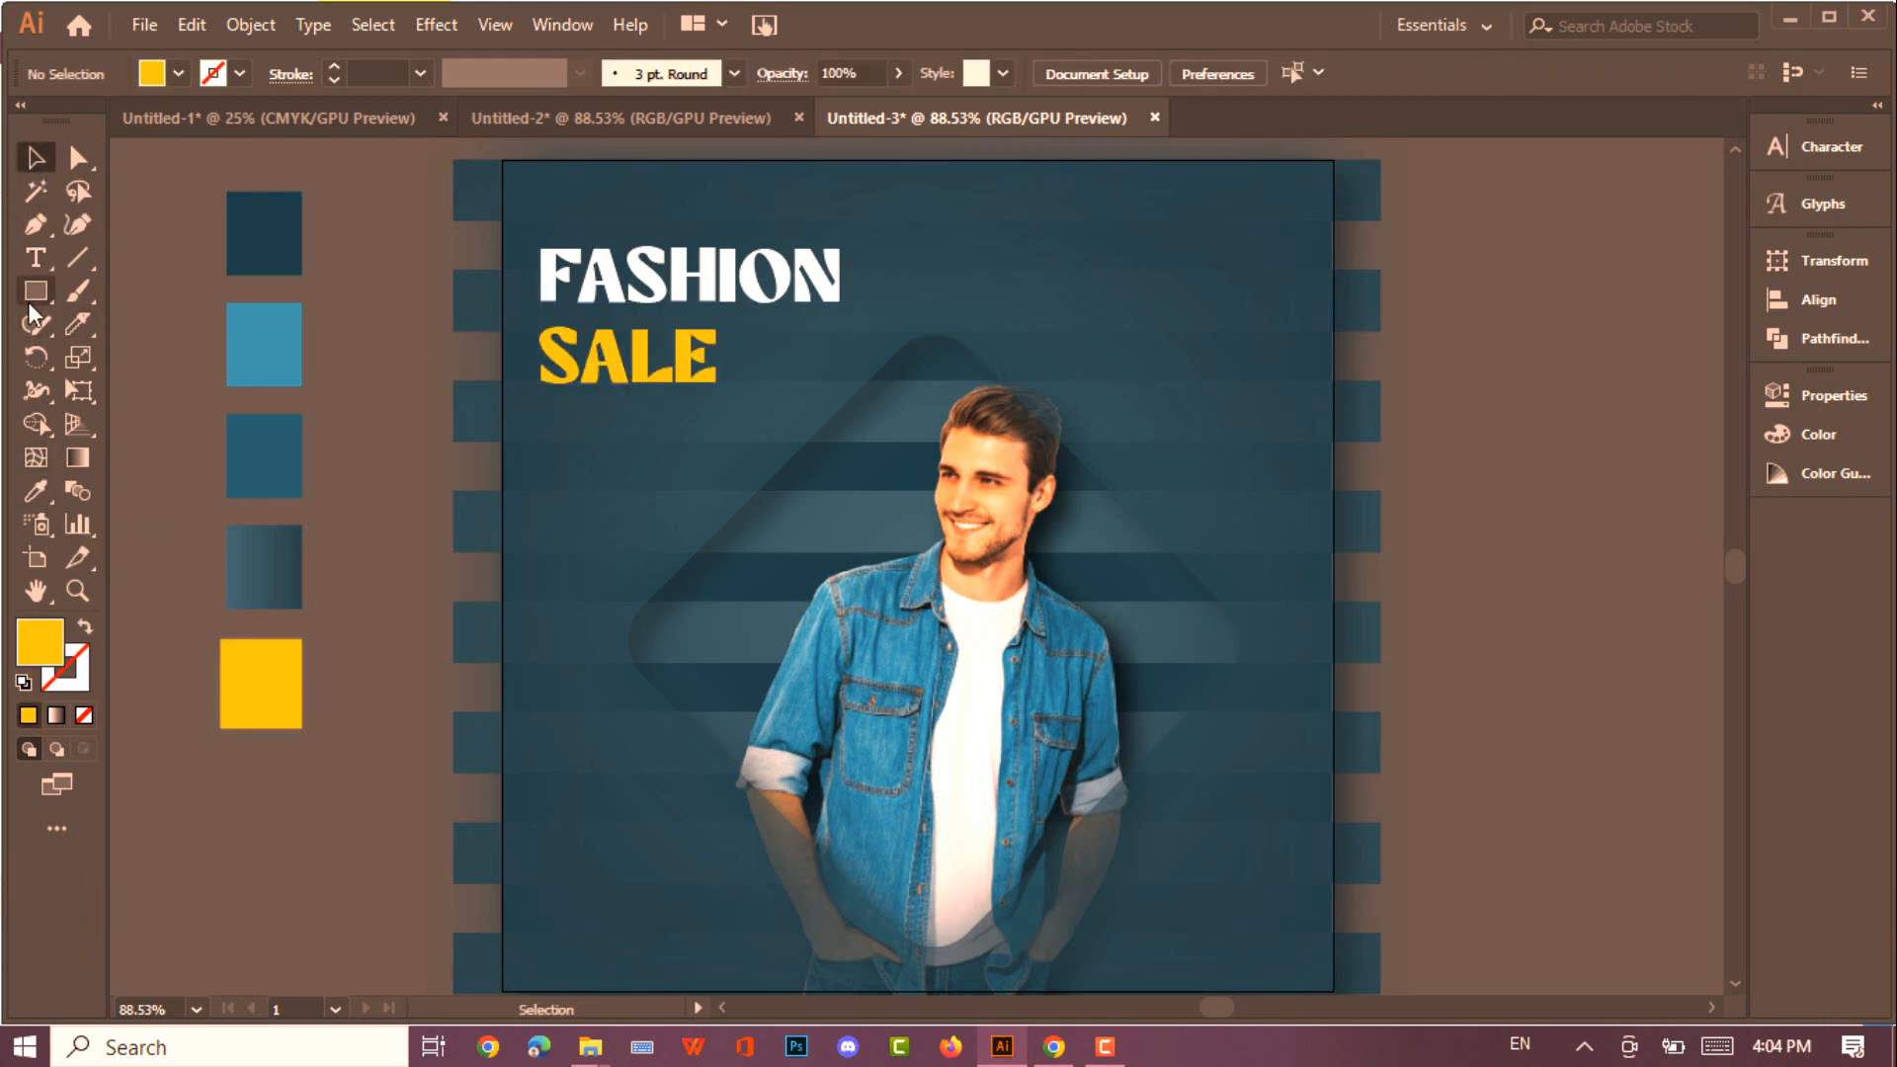
# Add a separate text object reading "FABRIC" at the artboard's upper-right edge
pyautogui.click(37, 257)
pyautogui.click(1238, 361)
pyautogui.write('FABRUI')
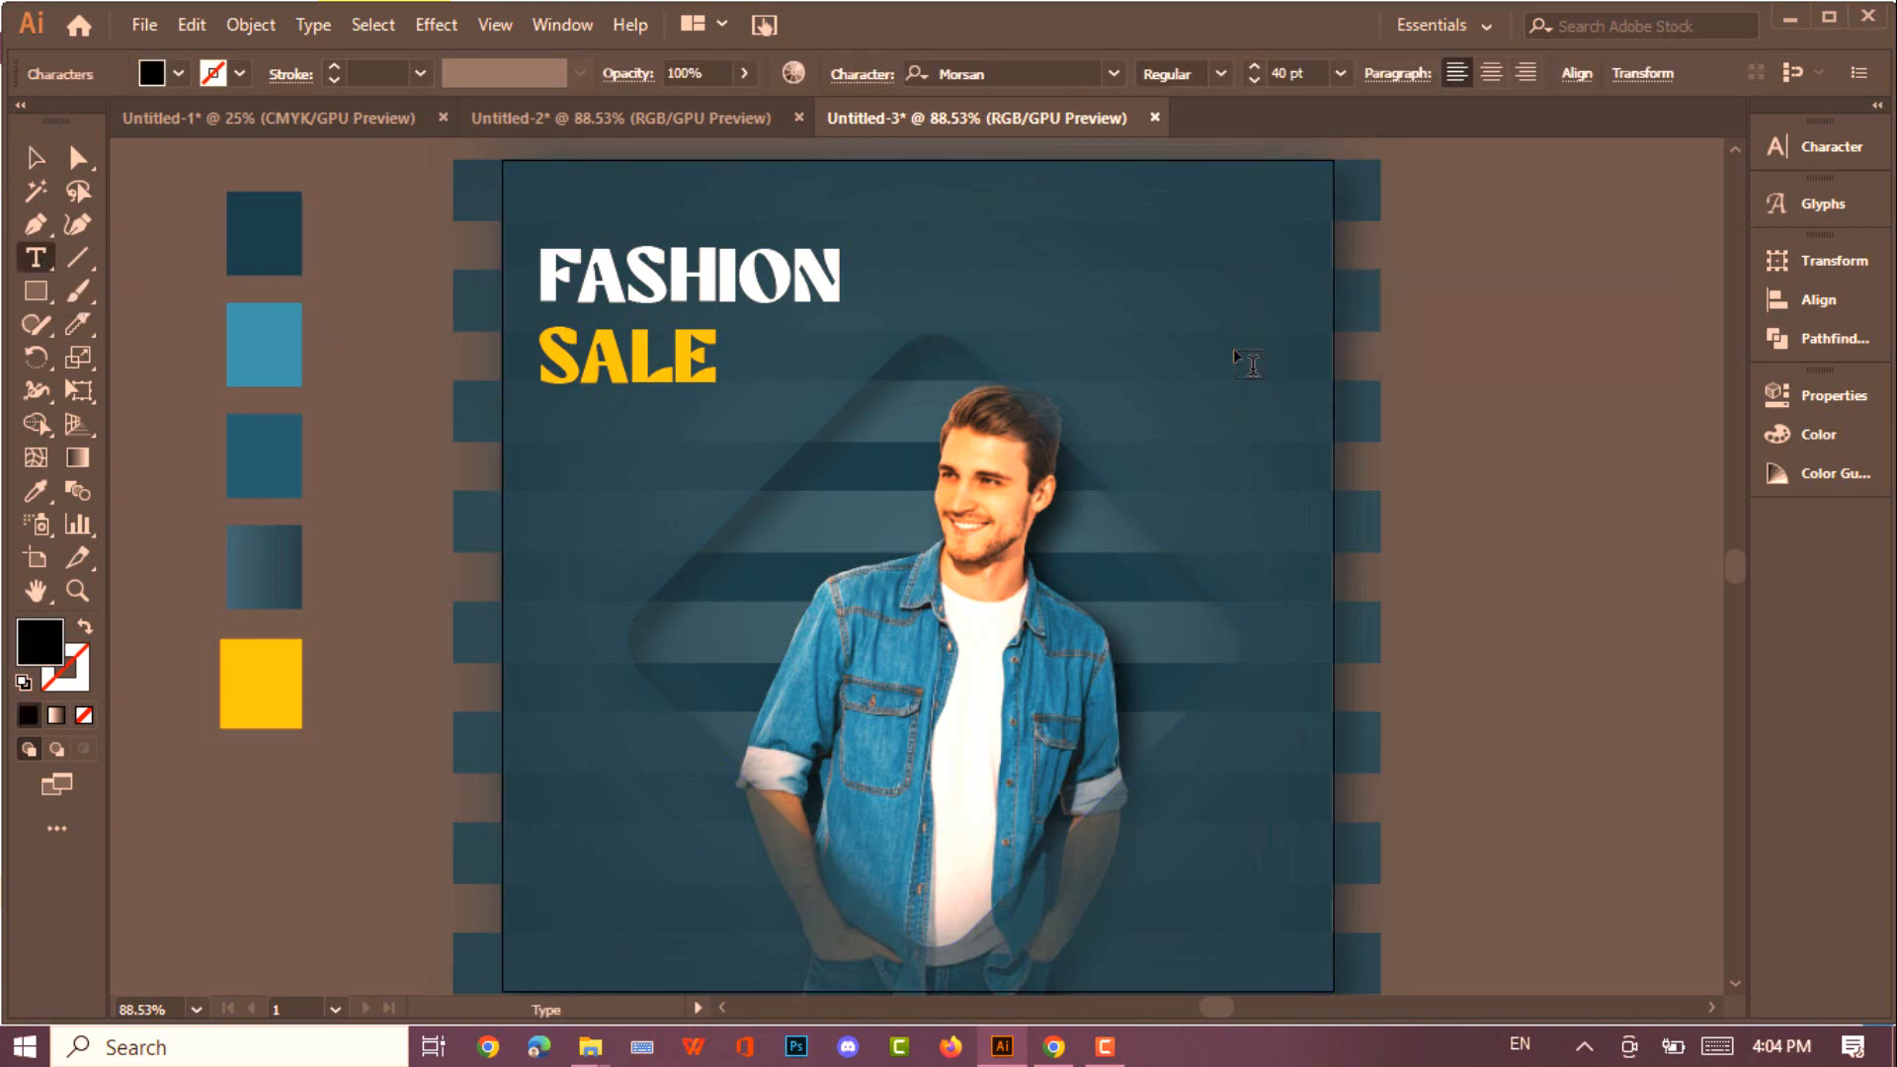
pyautogui.press('BackSpace')
pyautogui.press('BackSpace')
pyautogui.write('IC')
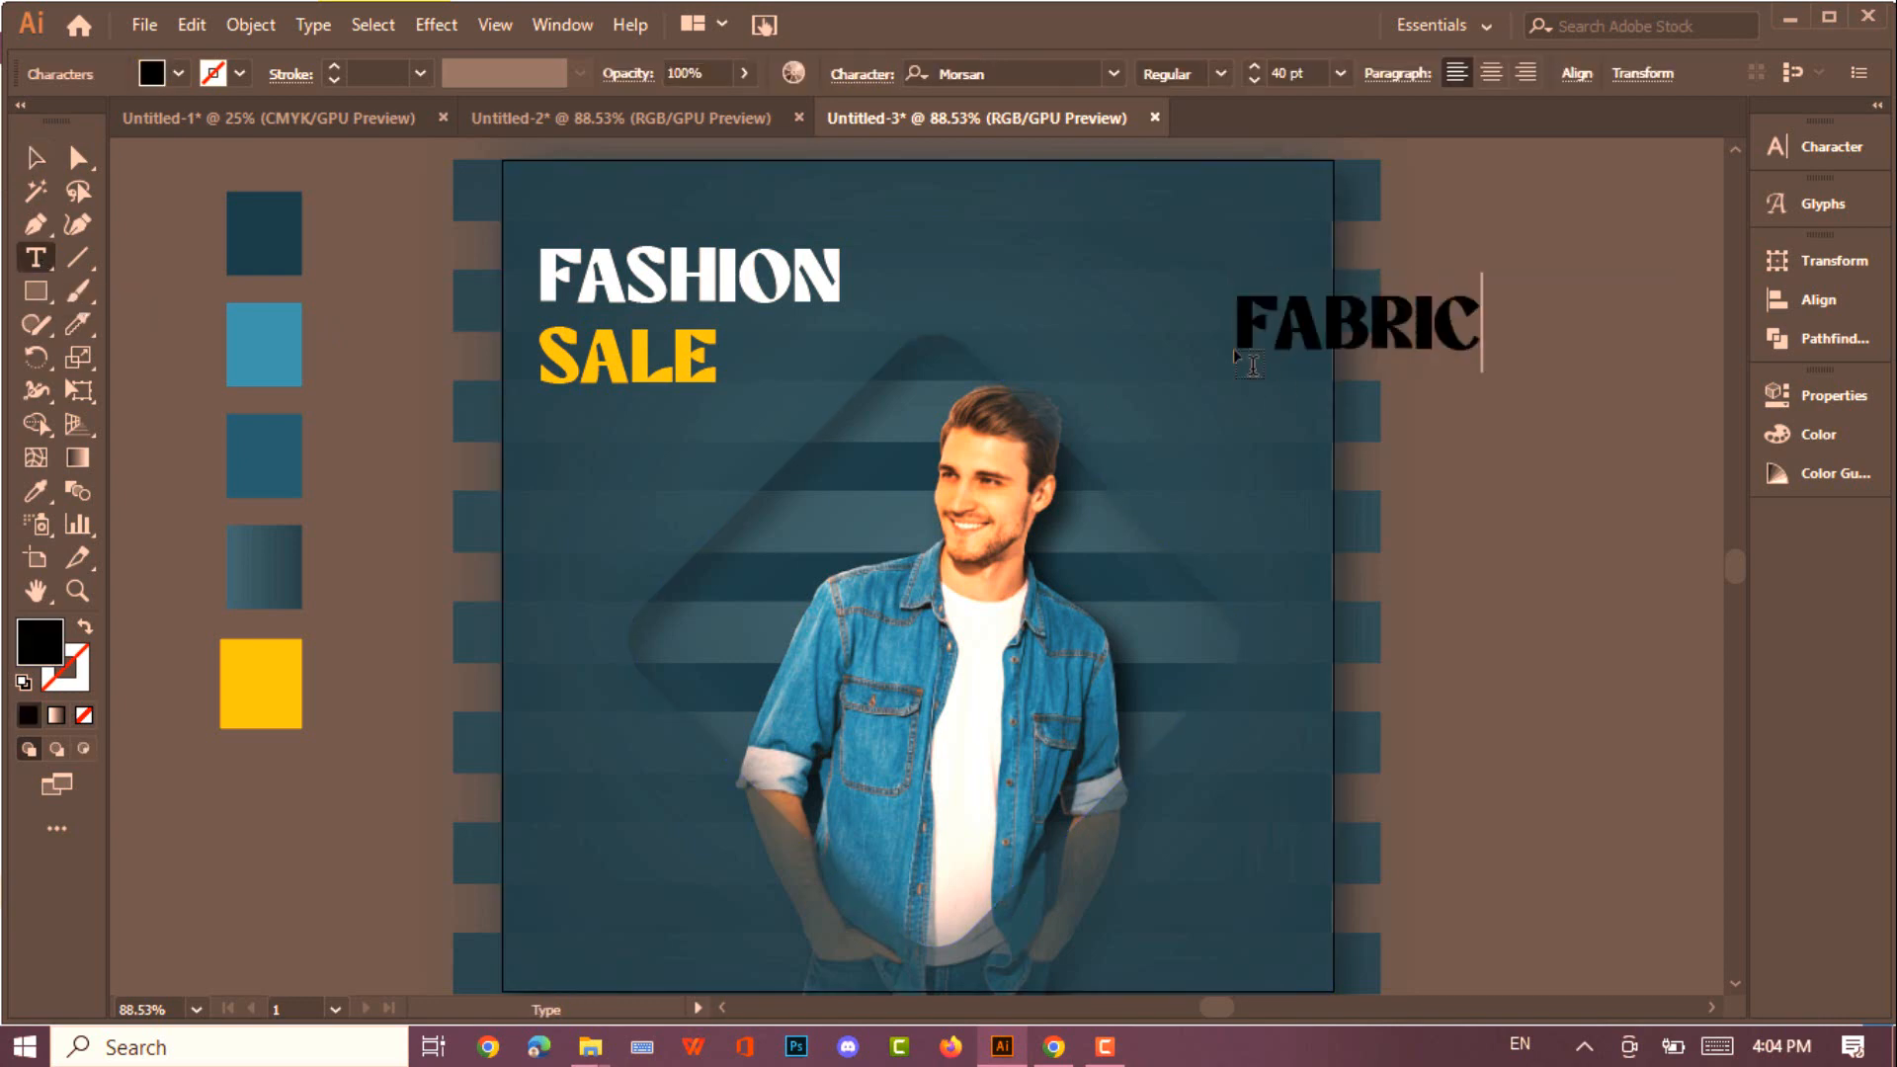
pyautogui.press('Escape')
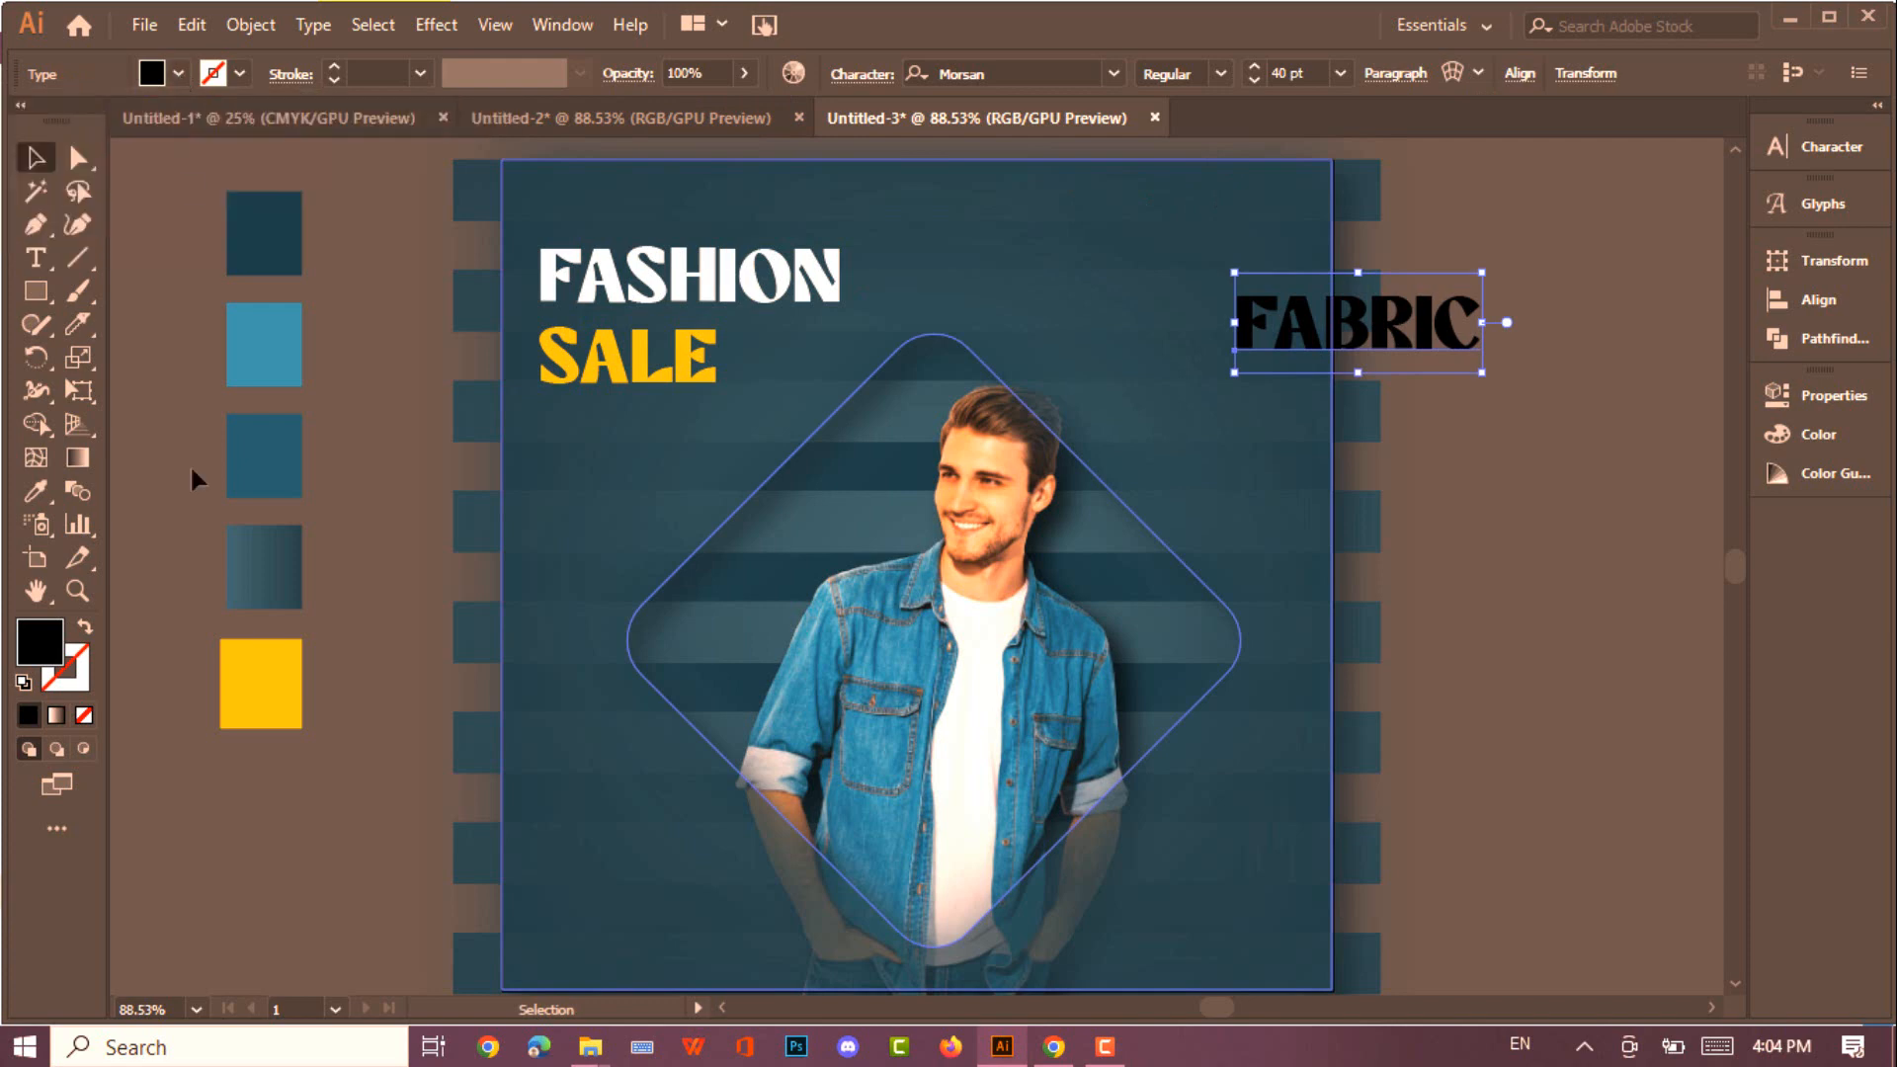
# Color the FABRIC text with the sample yellow, reduce it to 17 pt and move it into the artboard's upper-right corner
pyautogui.press('i')
pyautogui.click(247, 681)
pyautogui.press('v')
pyautogui.click(1254, 81)
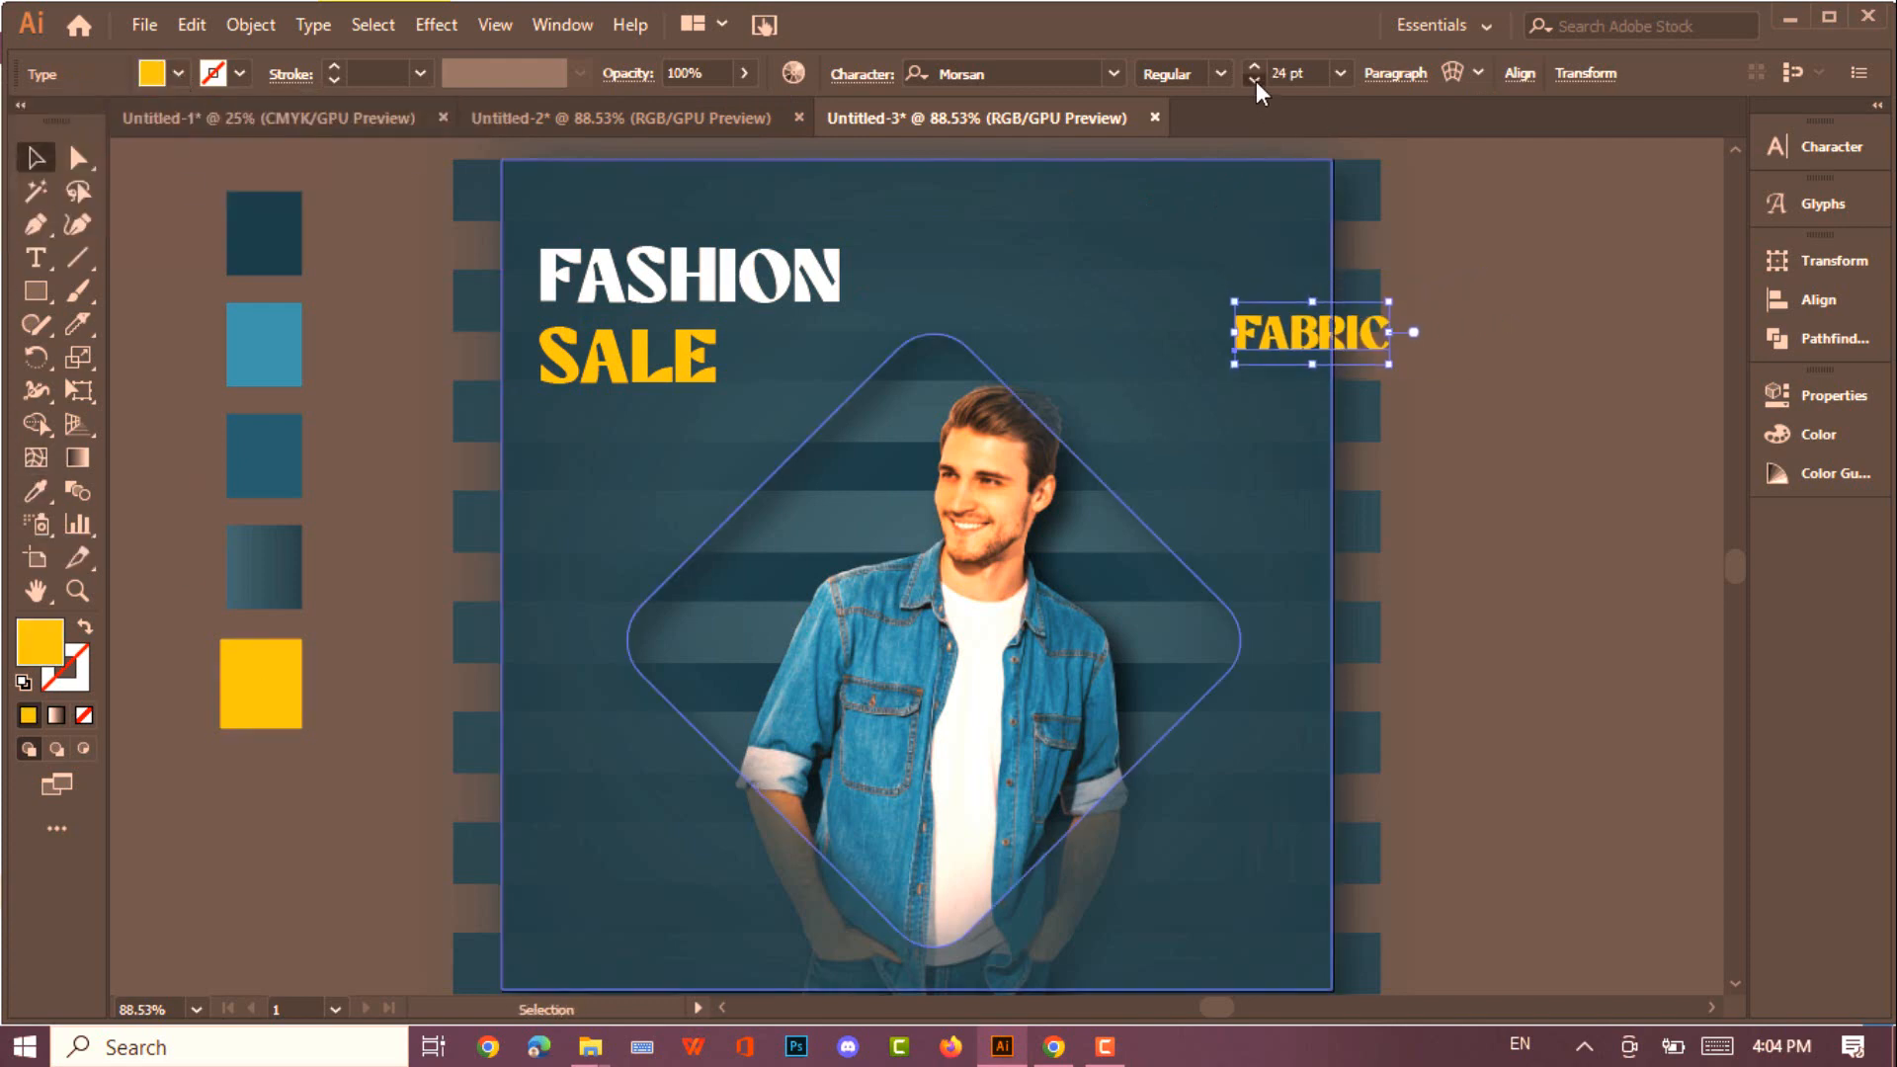
pyautogui.moveTo(1296, 346); pyautogui.dragTo(1229, 218)
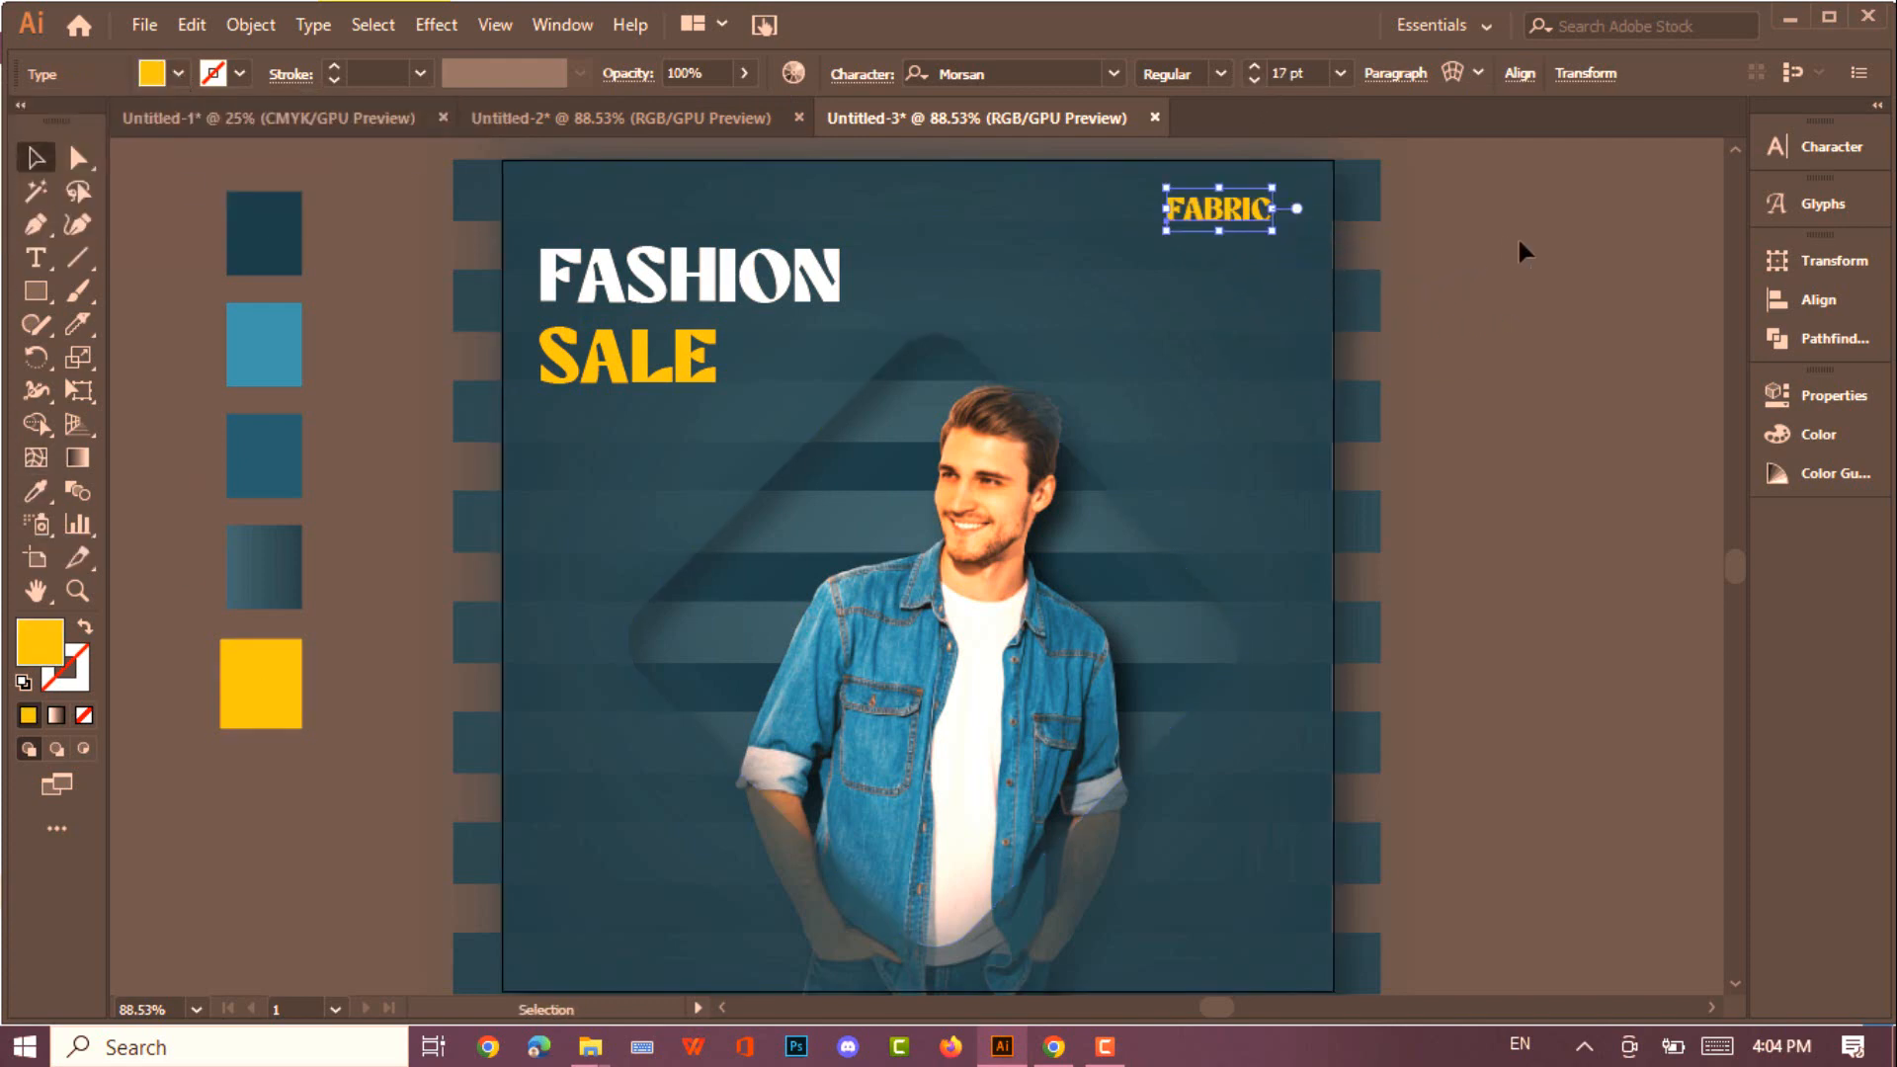
pyautogui.click(1519, 242)
# Draw three overlapping yellow stars to the right of the artboard, with the larger middle star brought to the front
pyautogui.press('space')
pyautogui.moveTo(1062, 372); pyautogui.dragTo(659, 346)
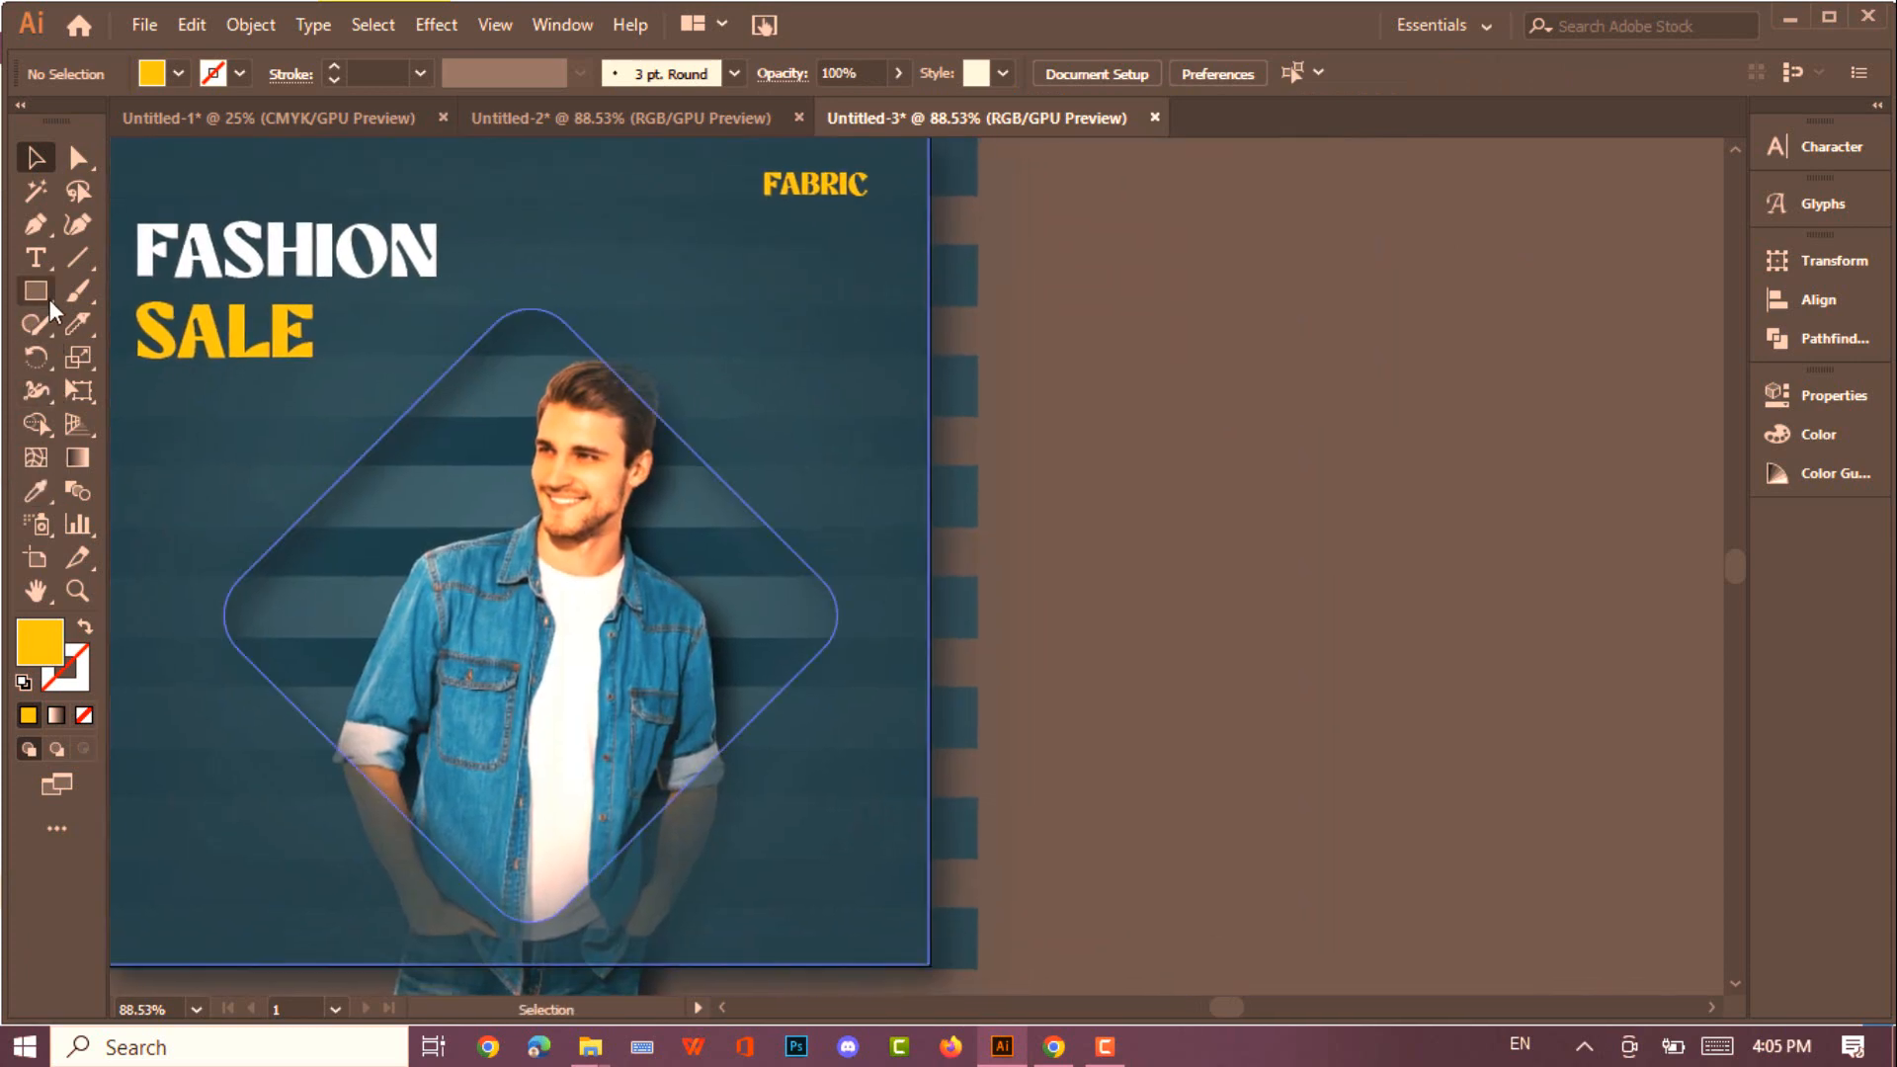
pyautogui.moveTo(50, 300); pyautogui.dragTo(186, 423)
pyautogui.moveTo(1291, 484); pyautogui.dragTo(1412, 489)
pyautogui.rightClick(1338, 499)
pyautogui.moveTo(1431, 894)
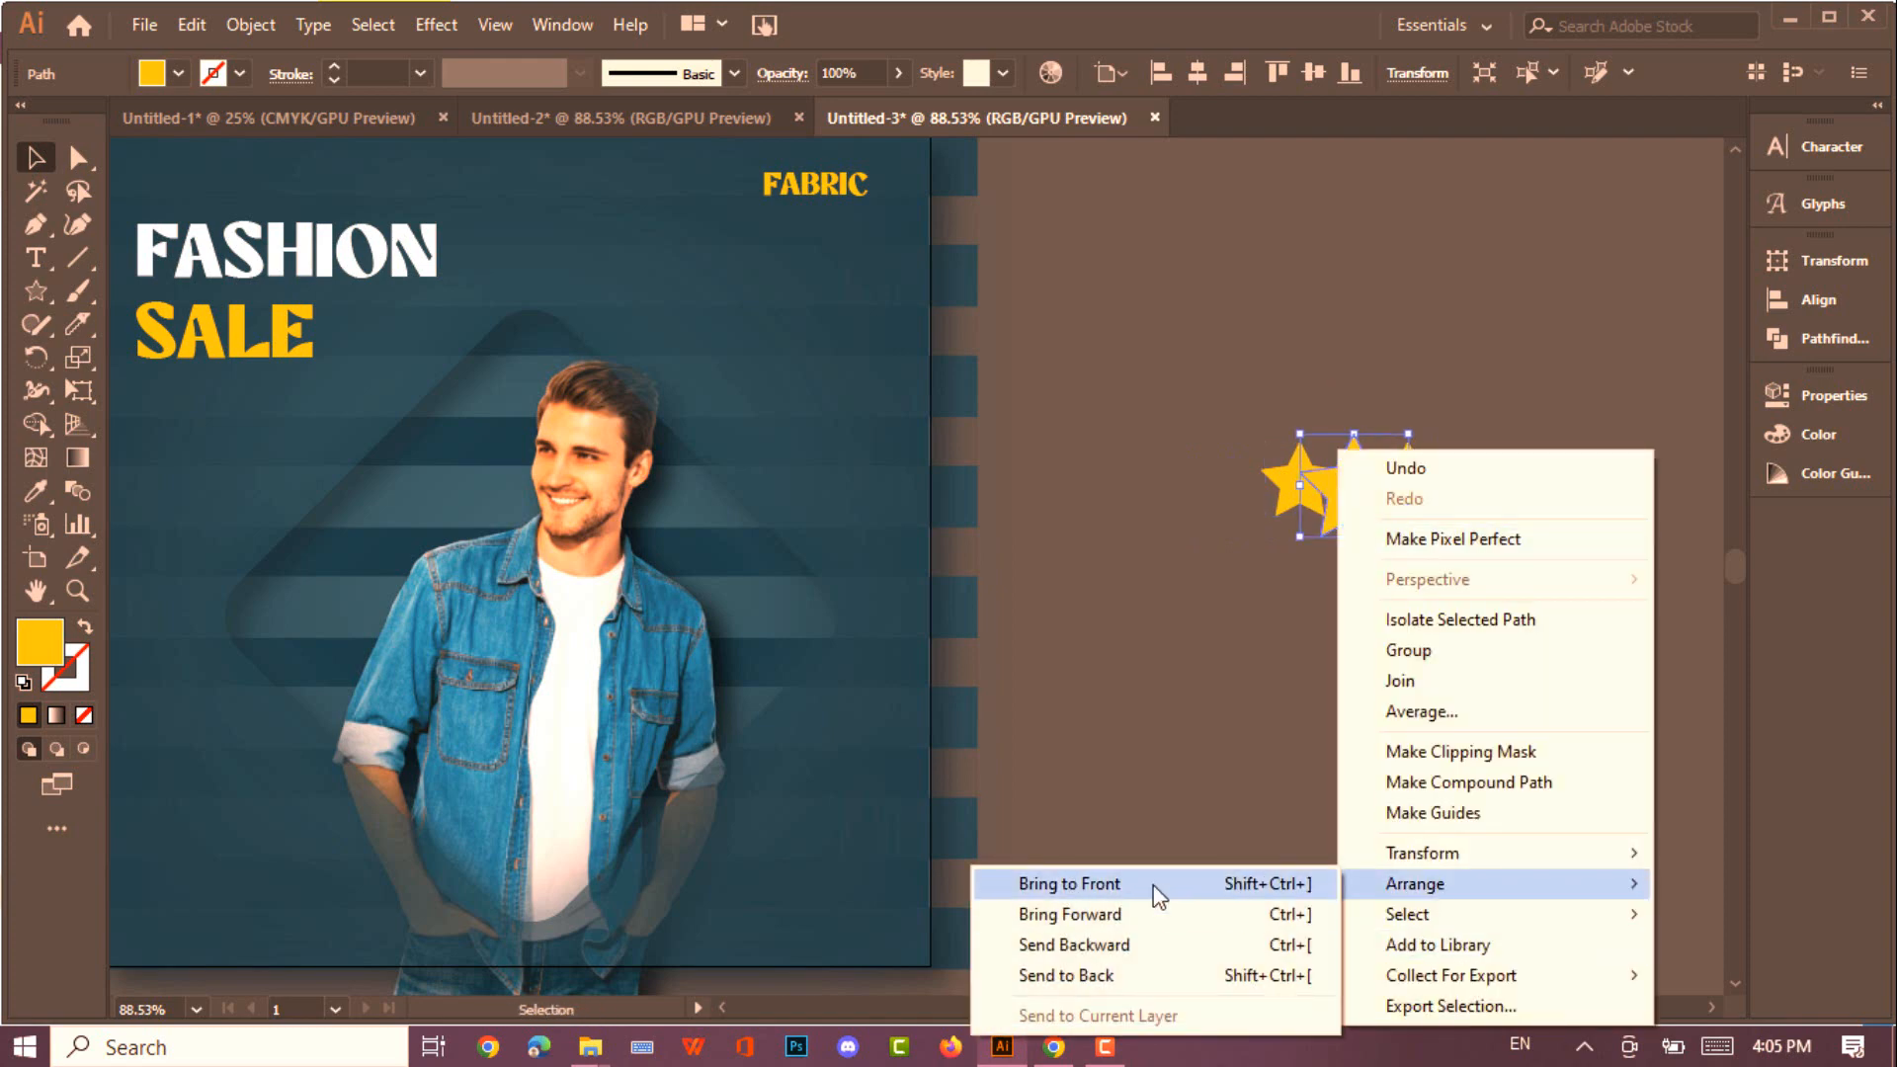
pyautogui.click(1152, 883)
# Give all three stars a 5 pt black stroke
pyautogui.hotkey('ctrl', 'a')
pyautogui.click(240, 74)
pyautogui.click(81, 120)
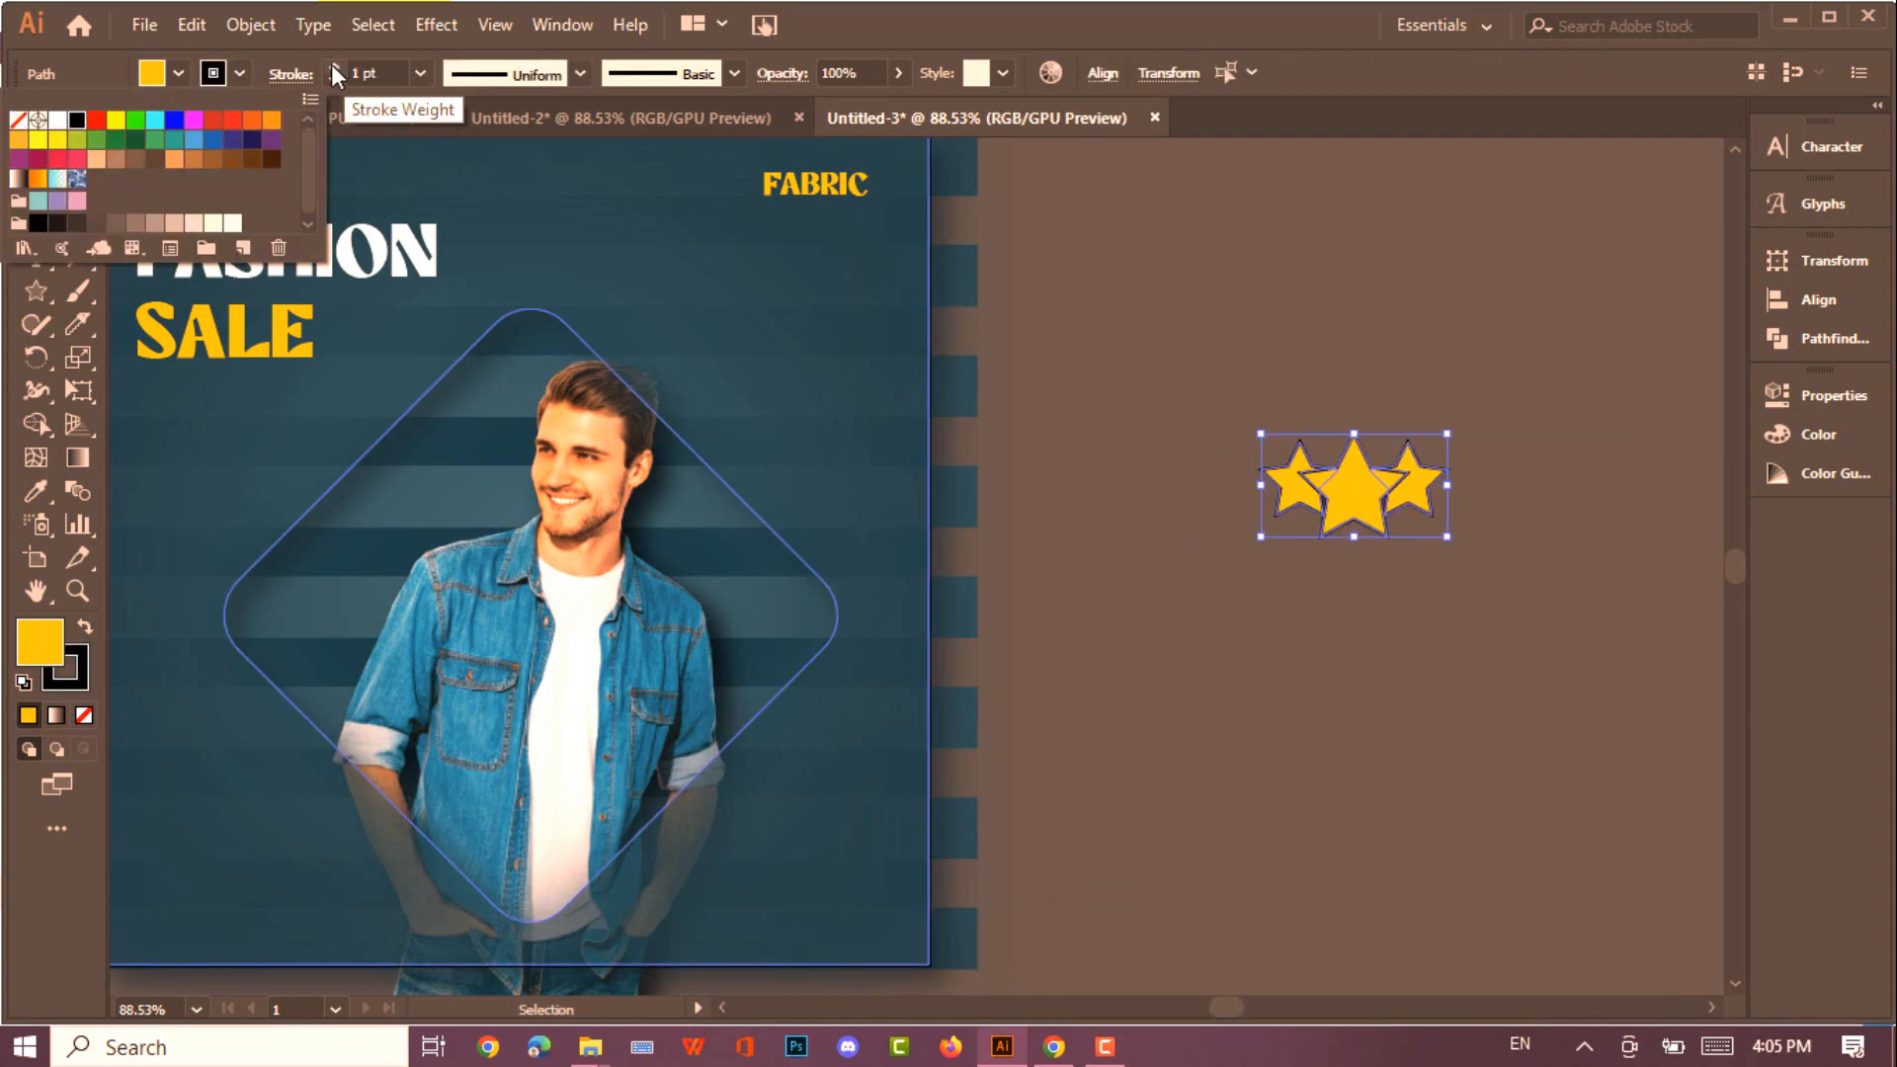
pyautogui.click(333, 66)
pyautogui.click(333, 66)
pyautogui.click(333, 66)
pyautogui.click(332, 65)
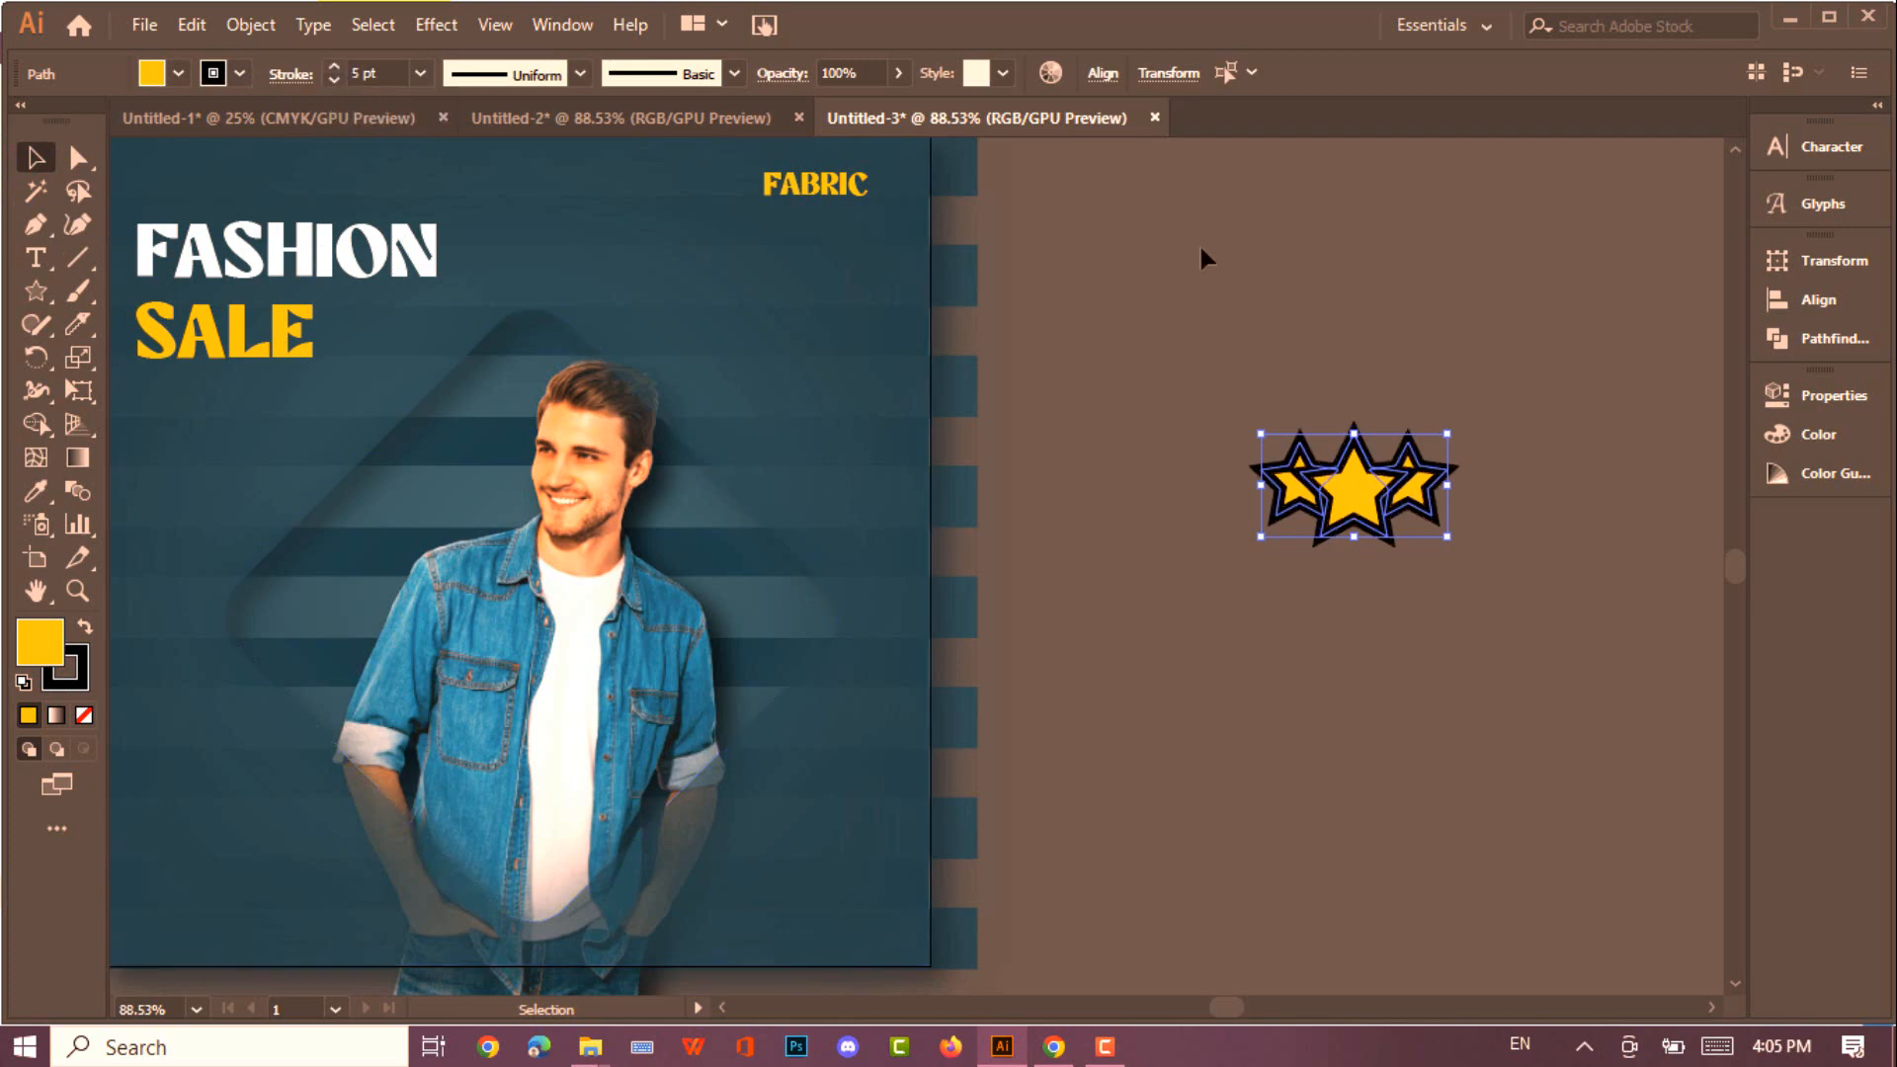
# Expand the stars' fills and strokes, and trim their overlapping parts with the Pathfinder
pyautogui.click(250, 25)
pyautogui.click(375, 309)
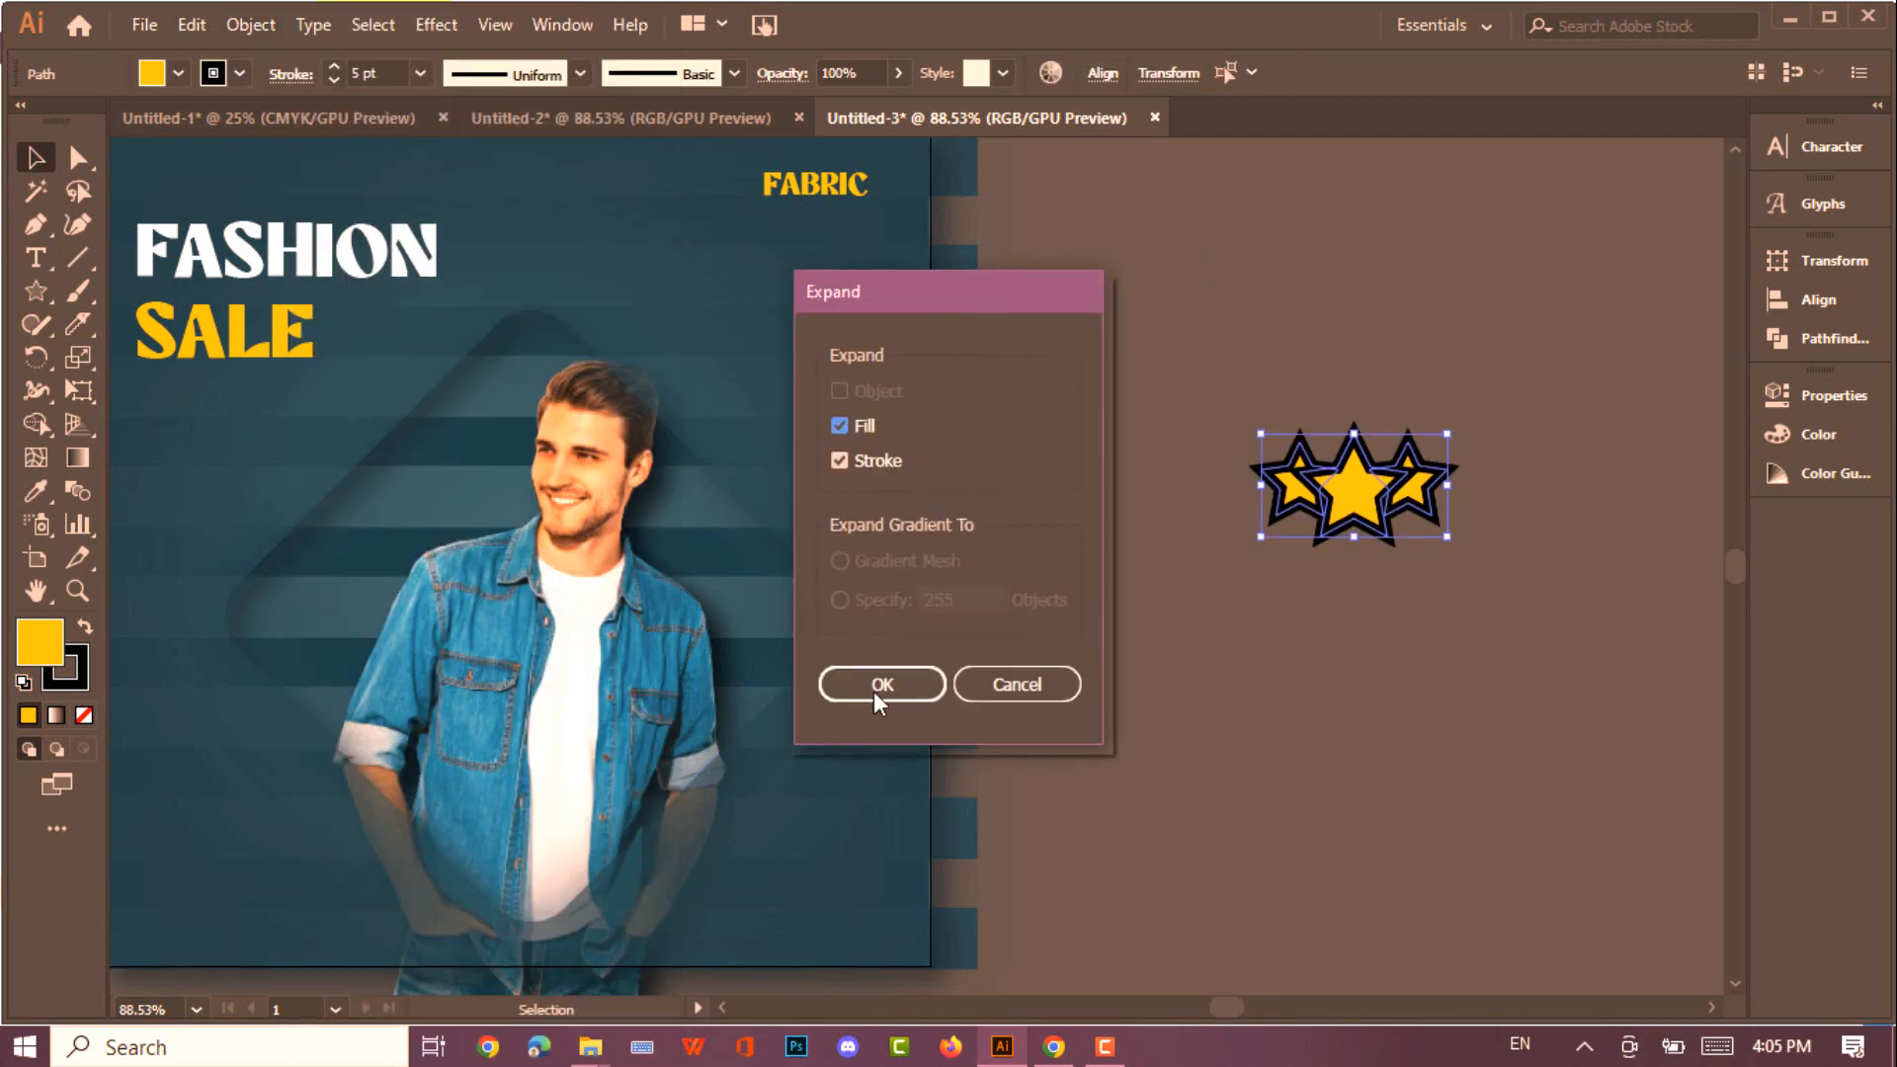
pyautogui.click(877, 681)
pyautogui.click(1819, 338)
pyautogui.click(1504, 395)
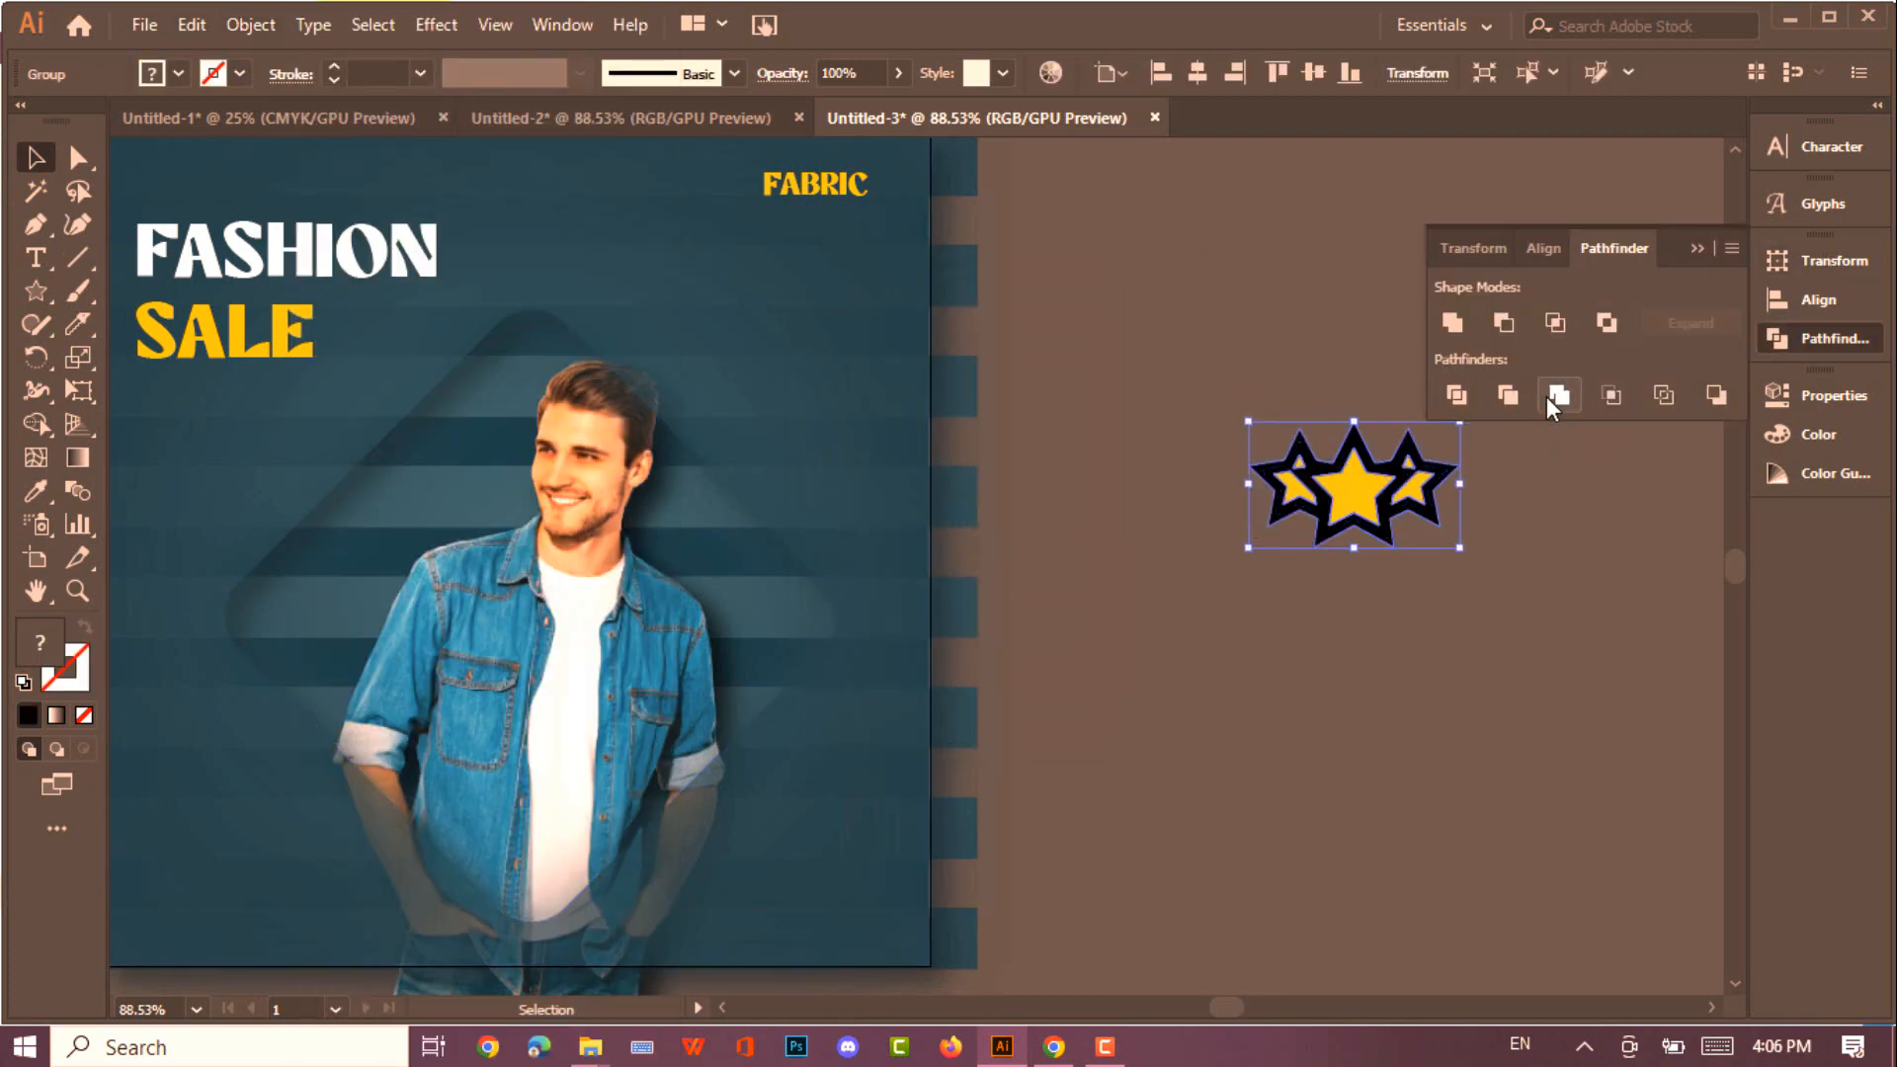
pyautogui.click(1545, 299)
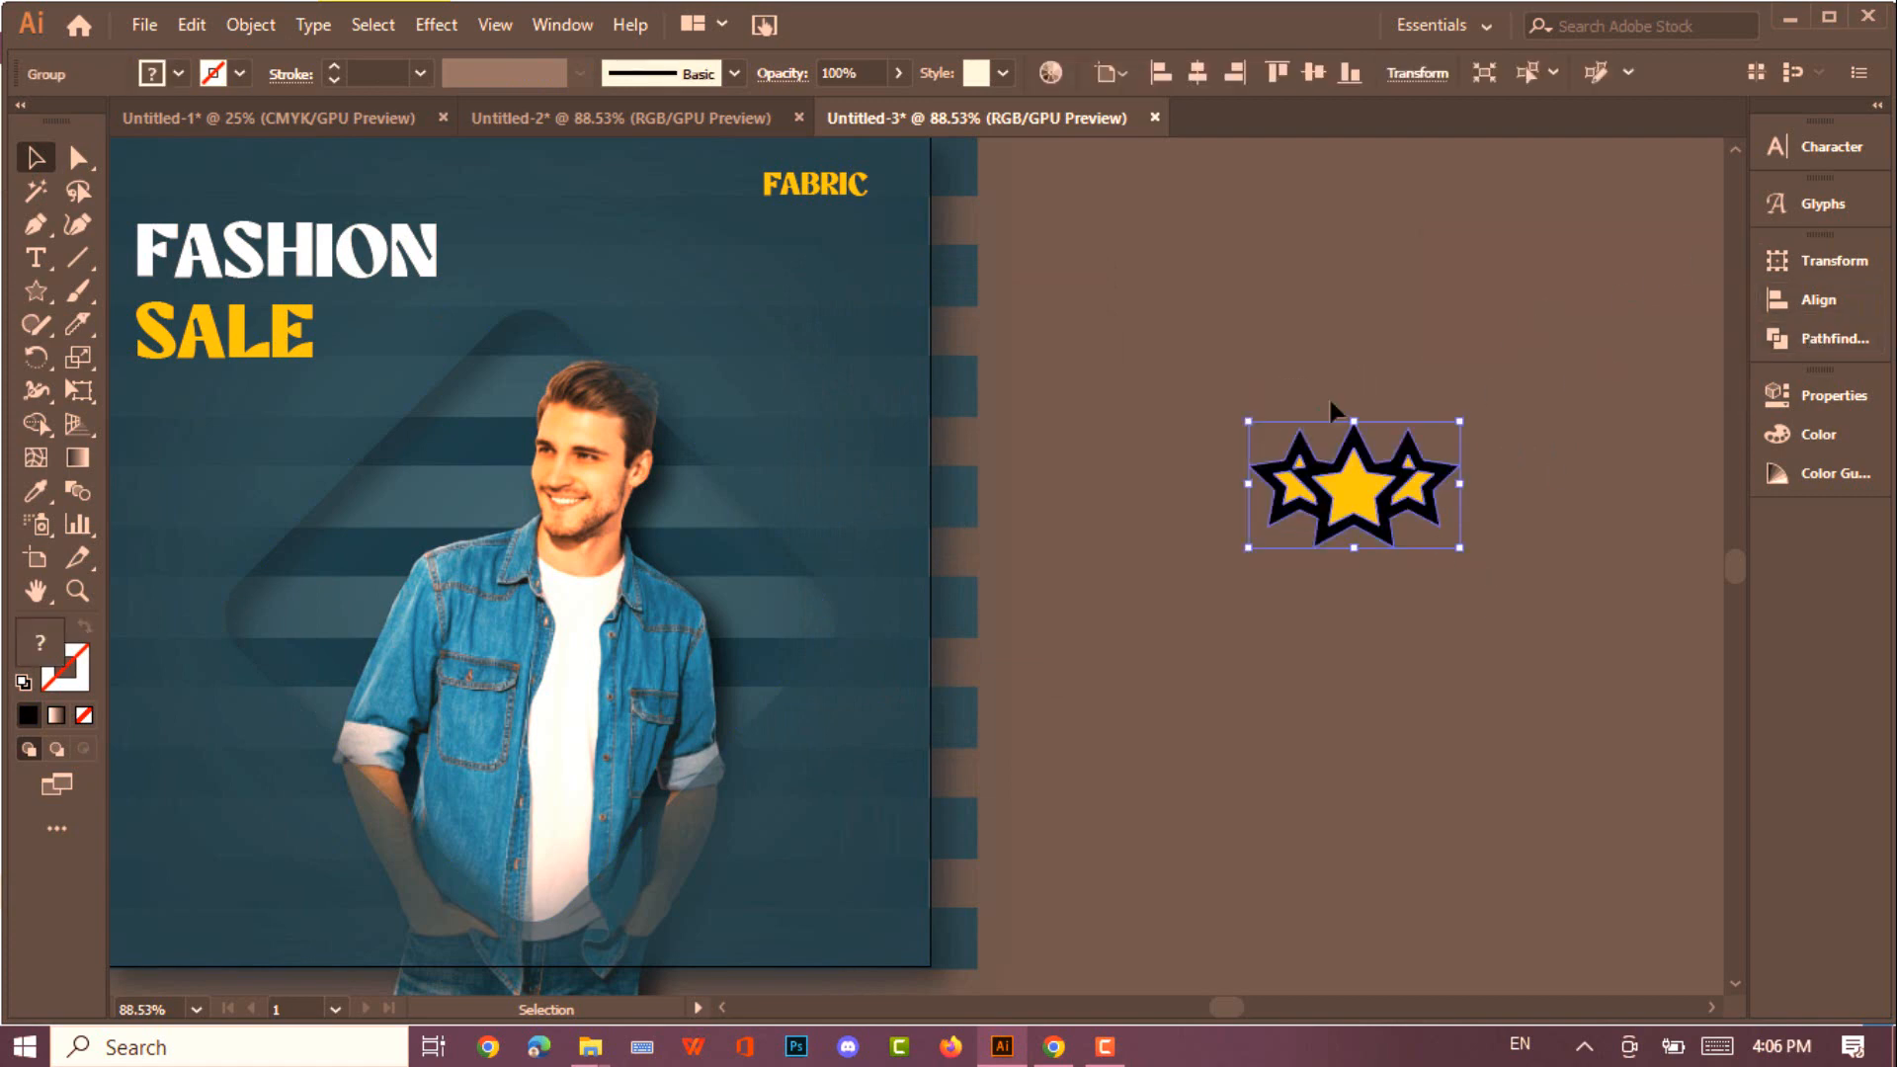
# Select all black outline pieces of the stars by color and delete them
pyautogui.click(240, 27)
pyautogui.click(1289, 438)
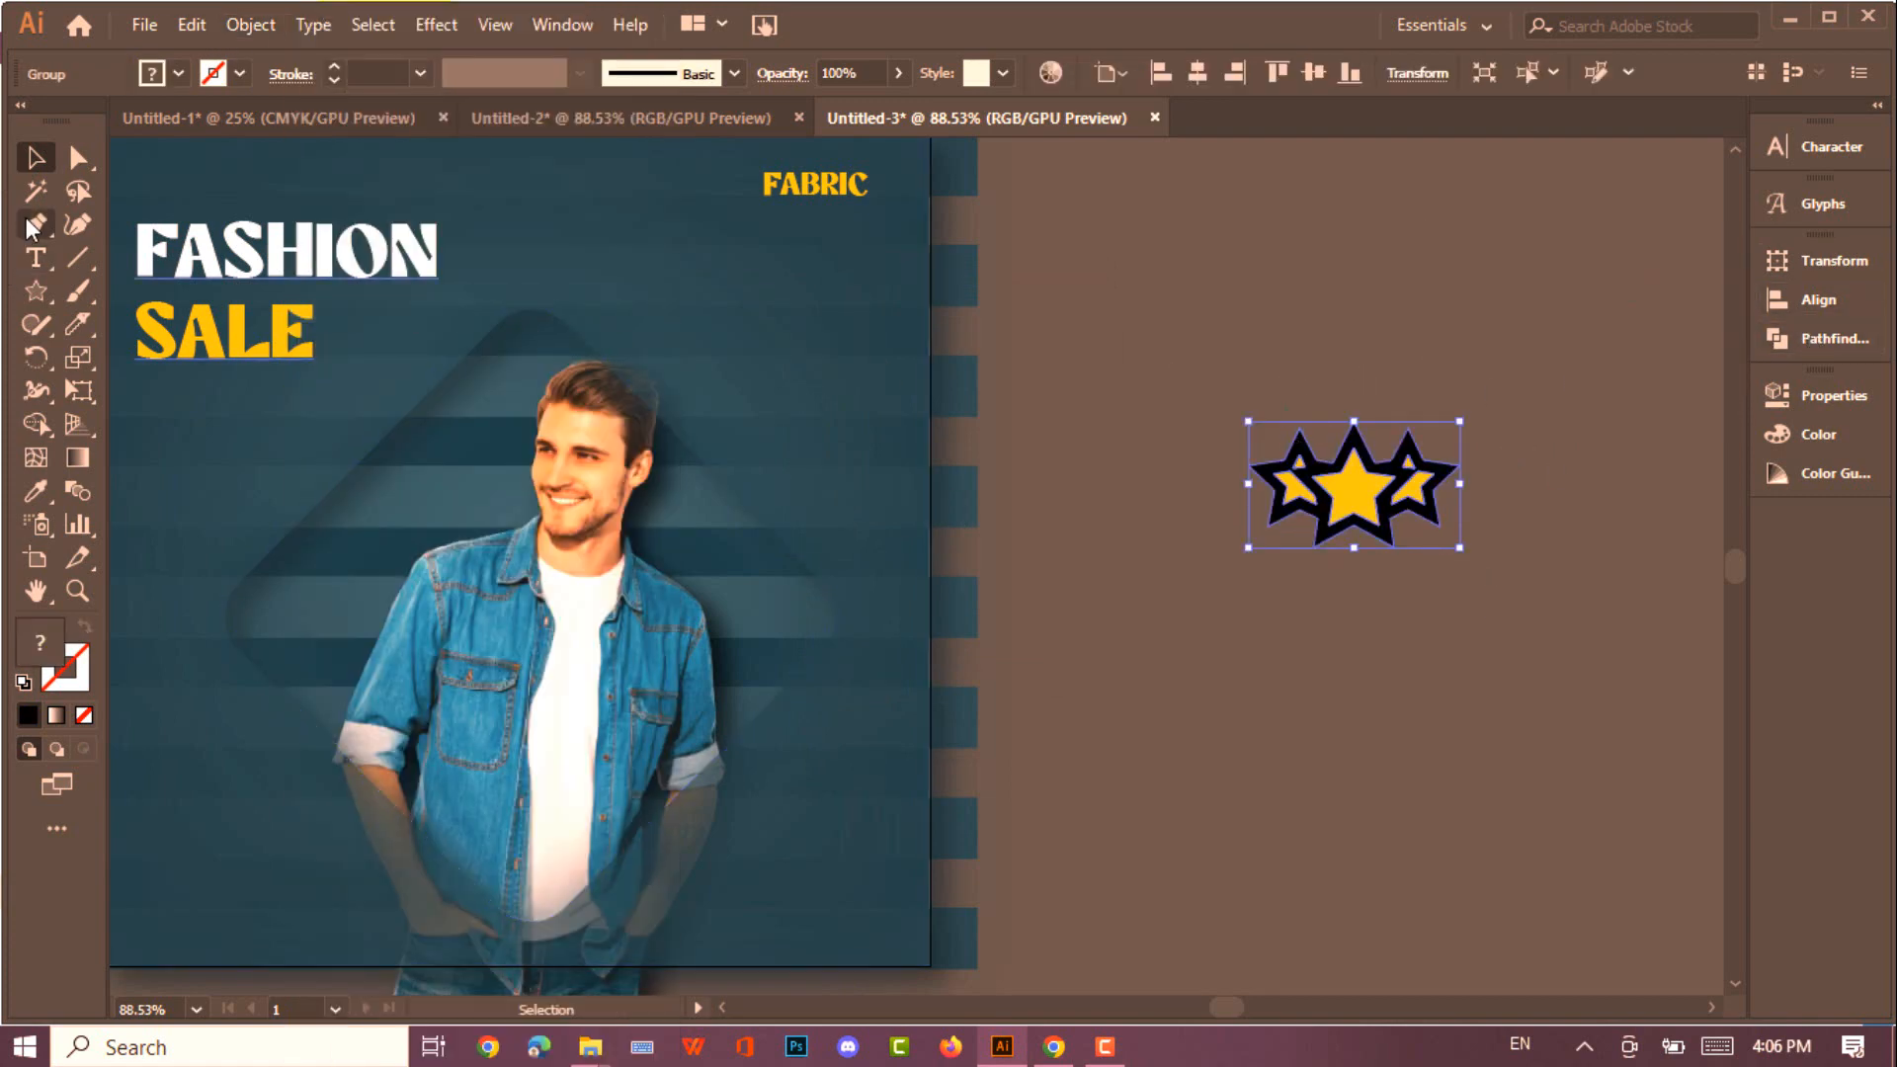
pyautogui.press('y')
pyautogui.press('Delete')
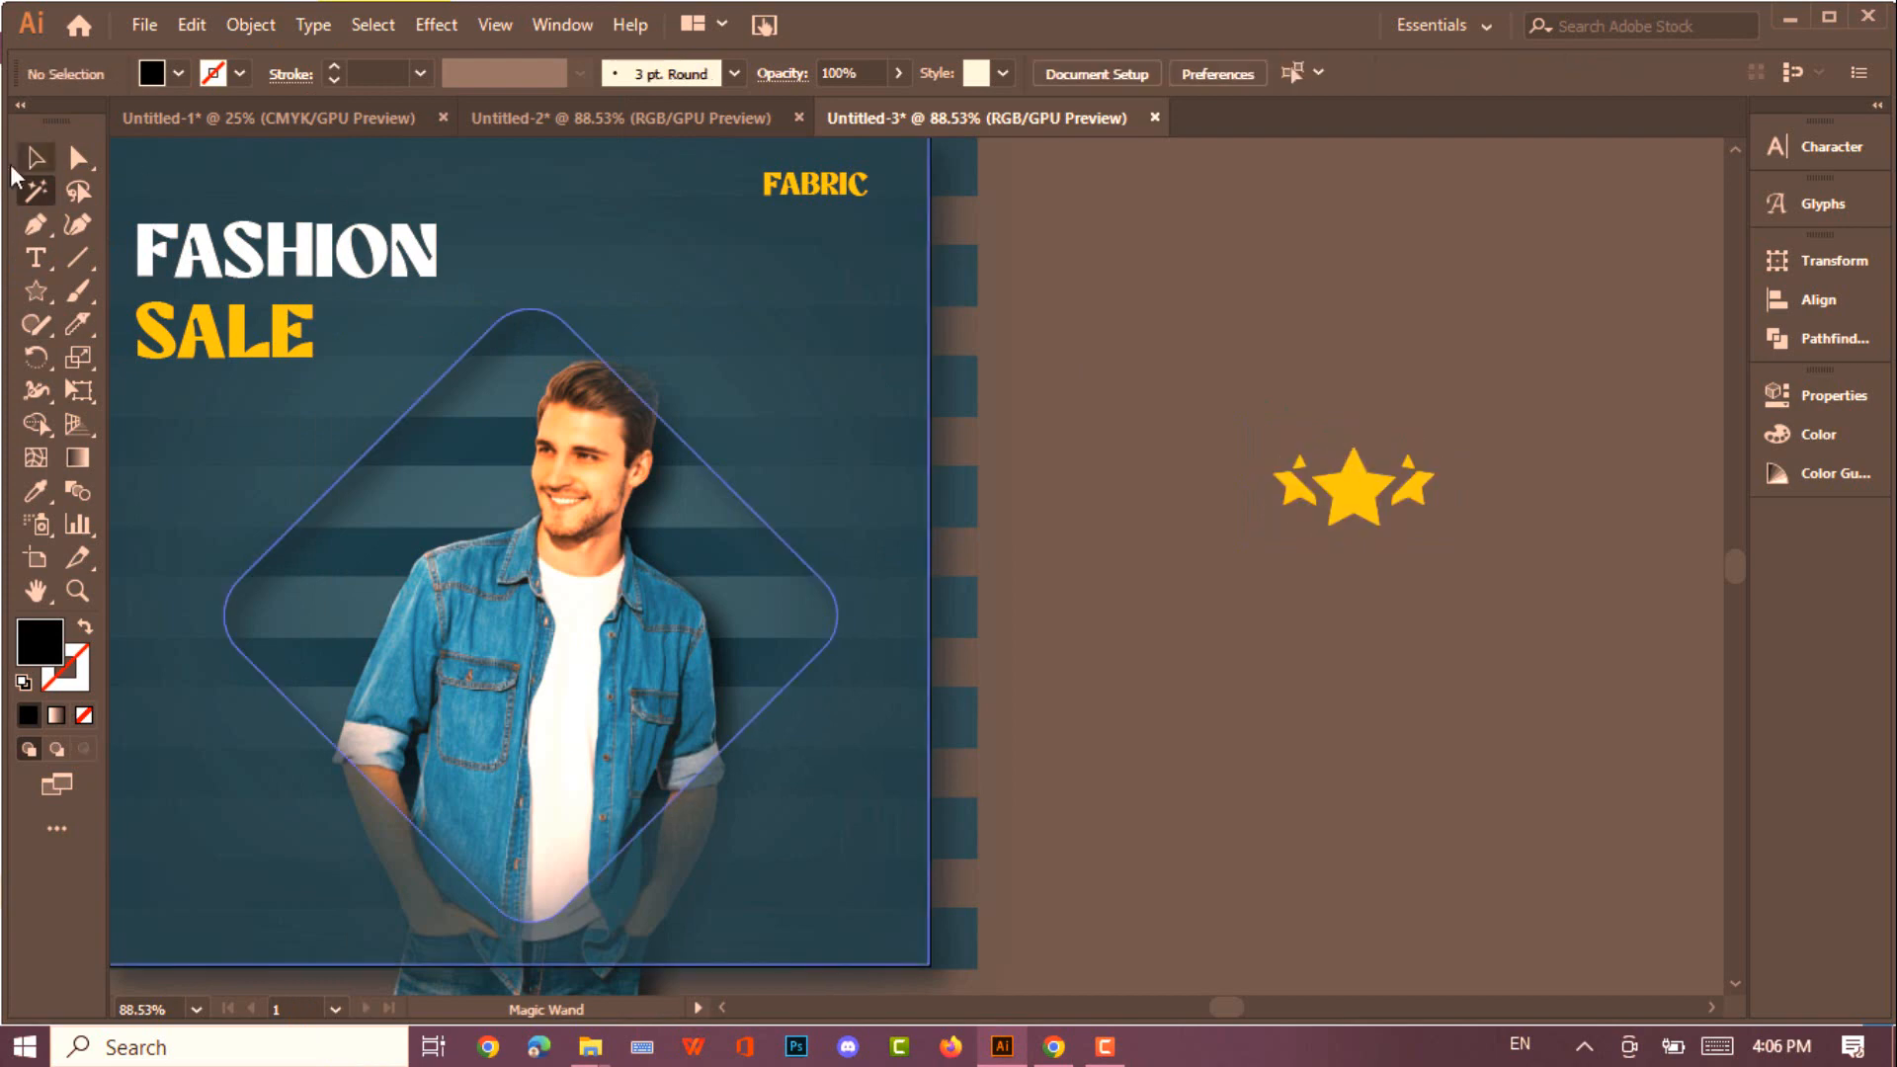
# Shrink the star group and place it directly above the FABRIC text
pyautogui.press('v')
pyautogui.click(1338, 491)
pyautogui.moveTo(1439, 530); pyautogui.dragTo(1403, 512)
pyautogui.moveTo(1362, 494); pyautogui.dragTo(1237, 374)
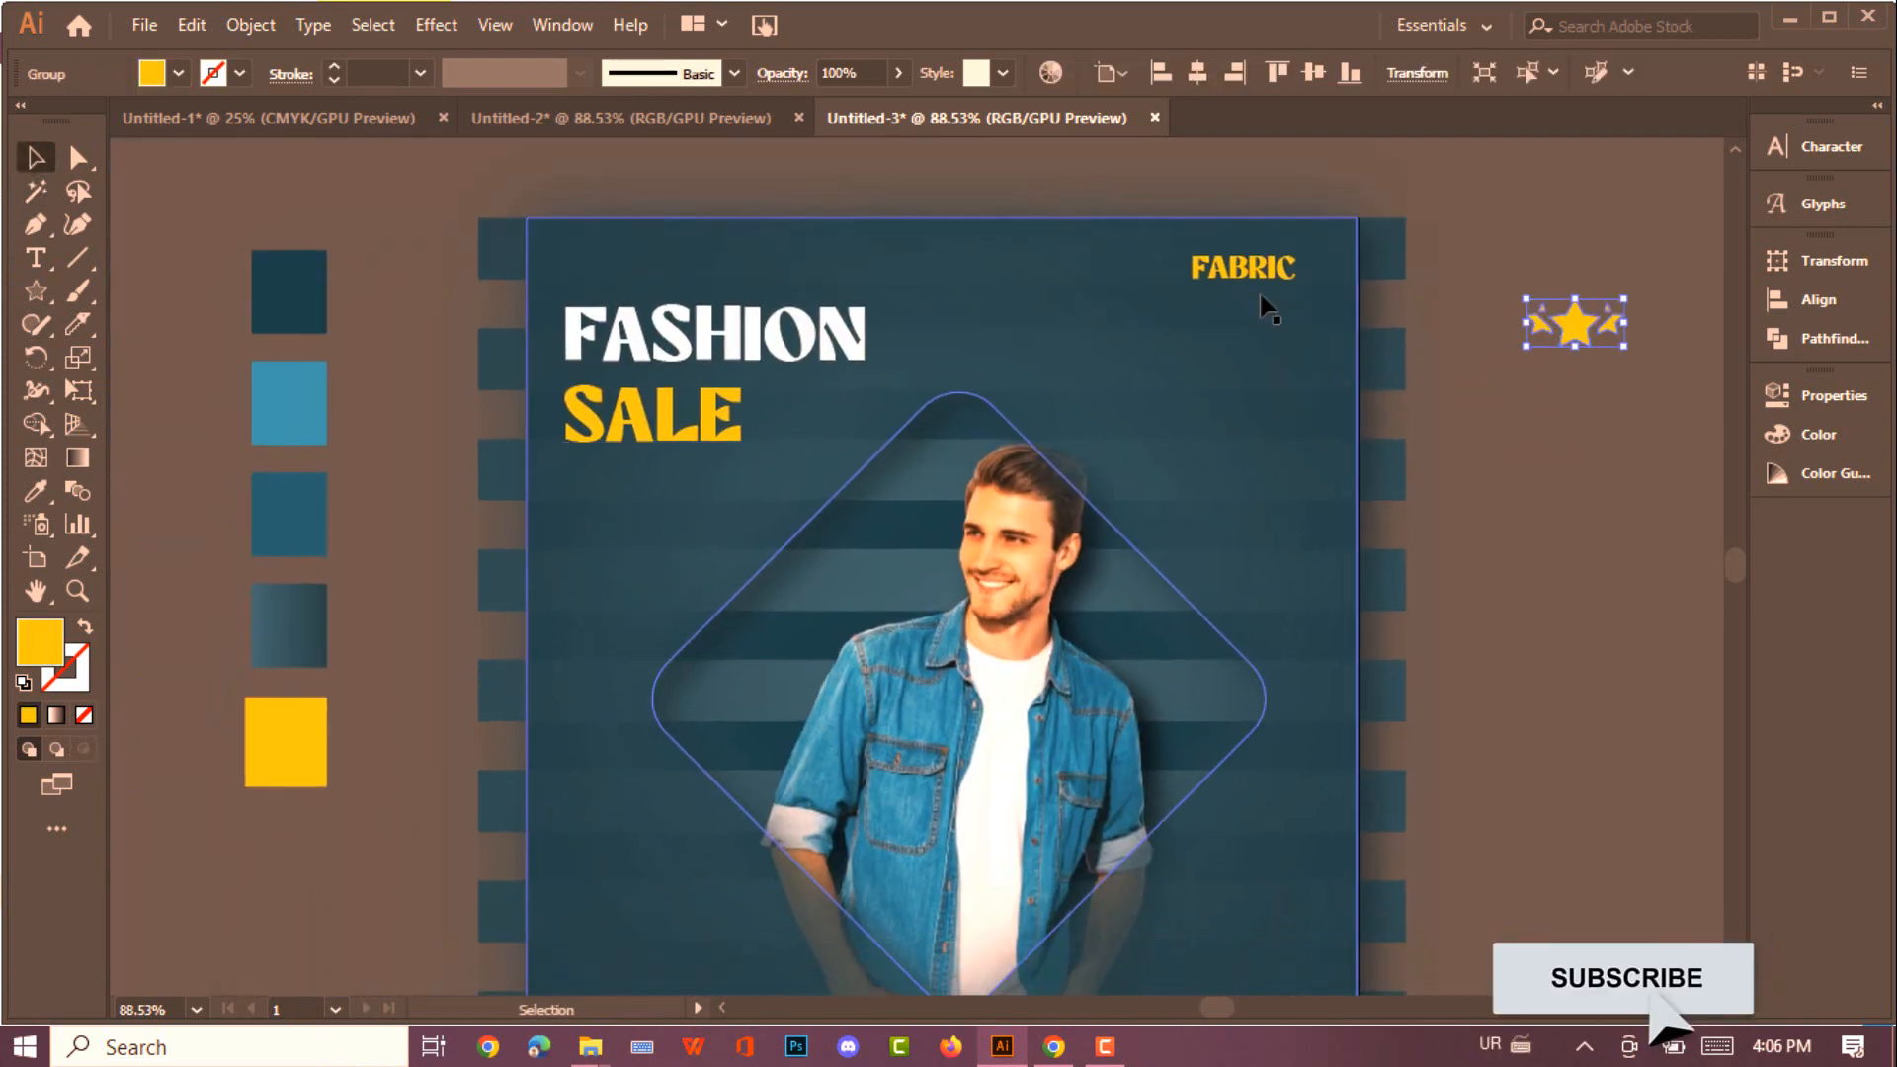
pyautogui.click(1261, 296)
pyautogui.moveTo(1469, 281); pyautogui.dragTo(1253, 259)
# Reduce the FABRIC text's size and scale the star group to match its width
pyautogui.click(1257, 290)
pyautogui.click(1252, 67)
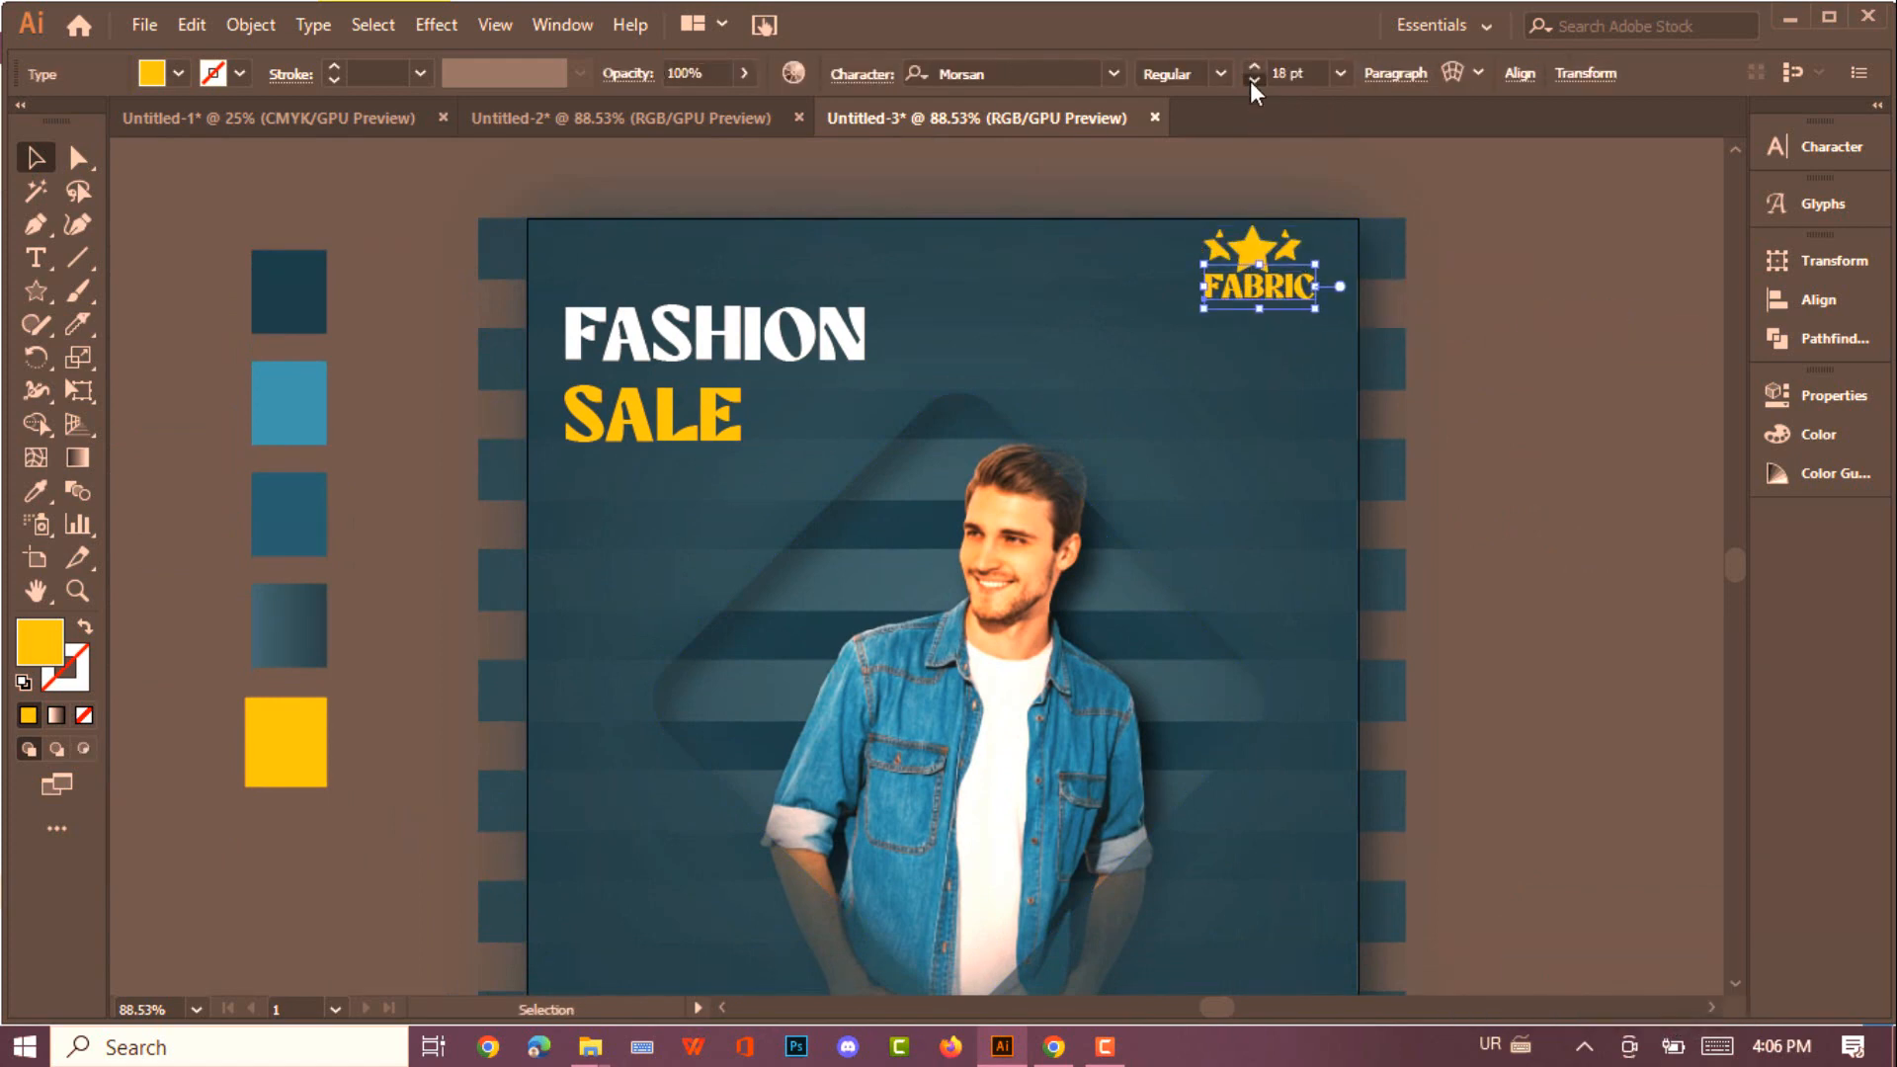
pyautogui.click(1252, 83)
pyautogui.click(1267, 253)
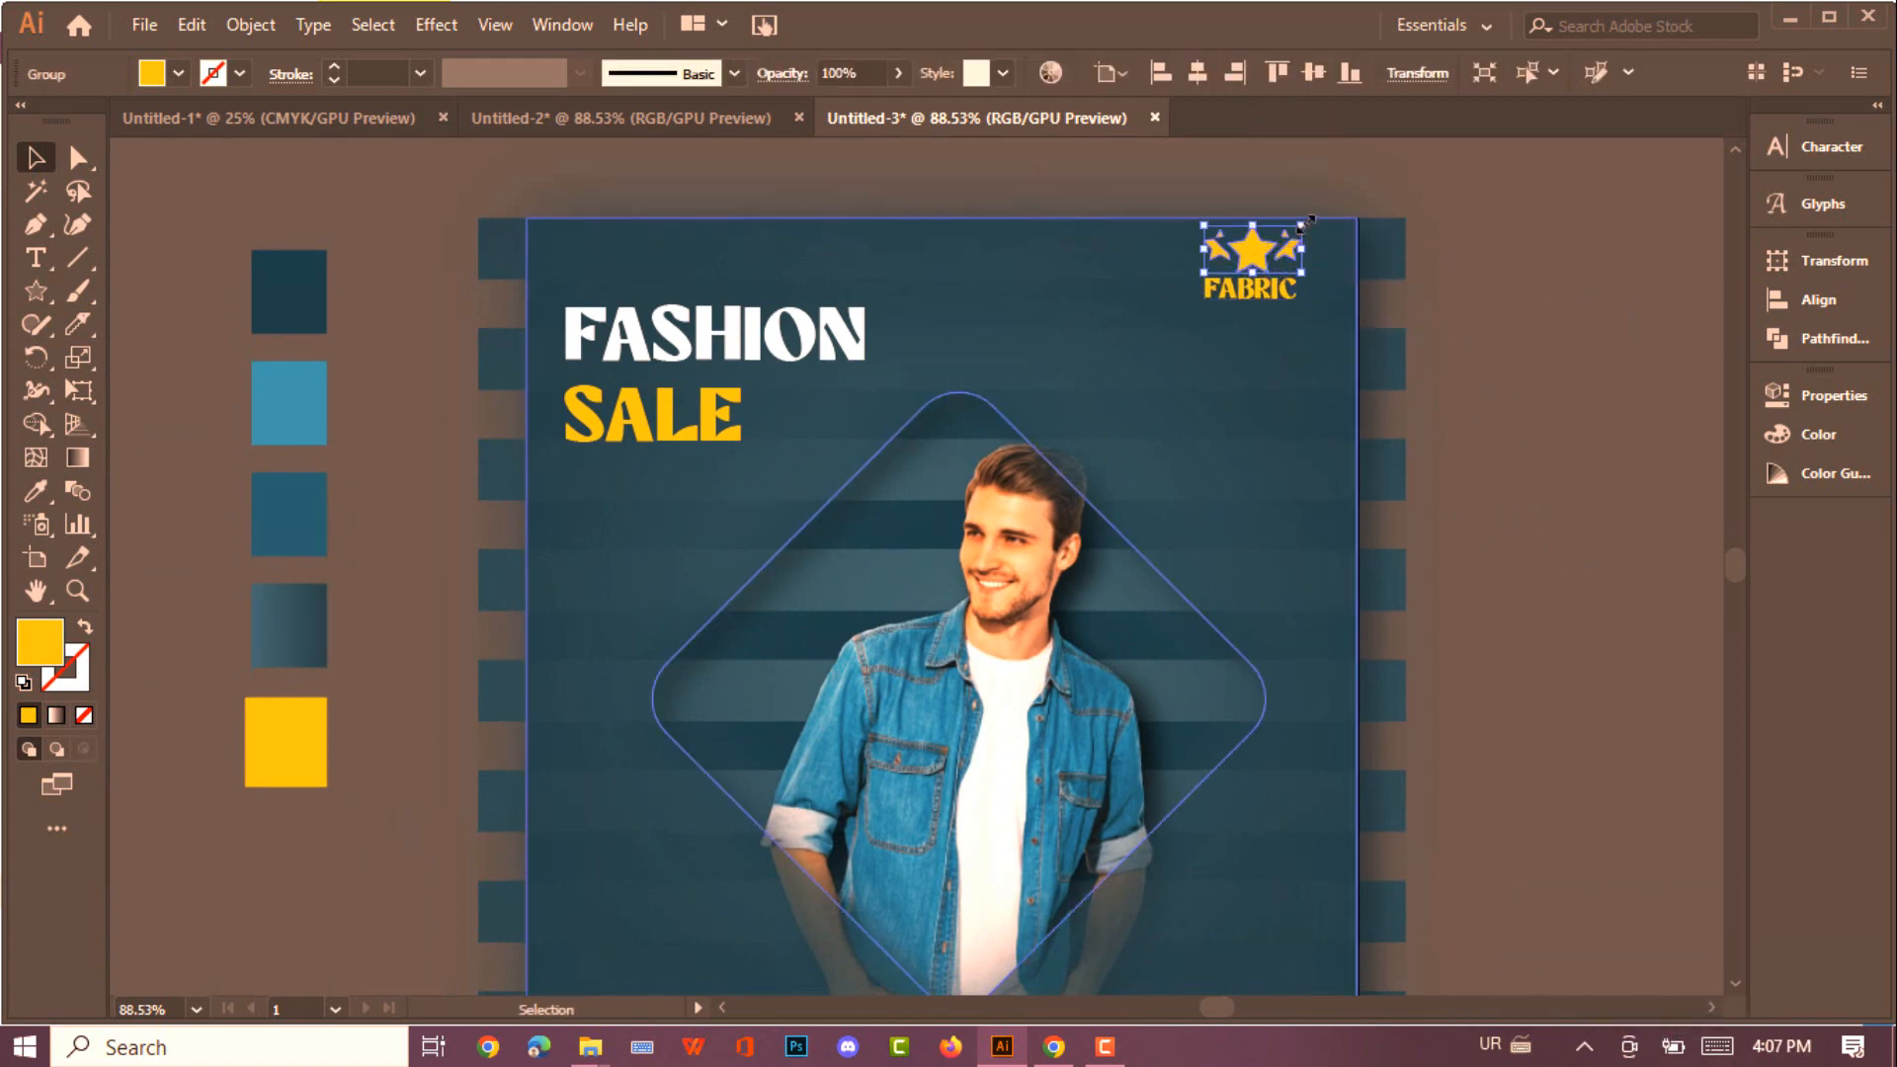
pyautogui.moveTo(1303, 226); pyautogui.dragTo(1304, 223)
pyautogui.click(1511, 305)
# Draw a rectangular border just inside the artboard's edges with a yellow stroke and no fill
pyautogui.scroll(-1, 1512, 316)
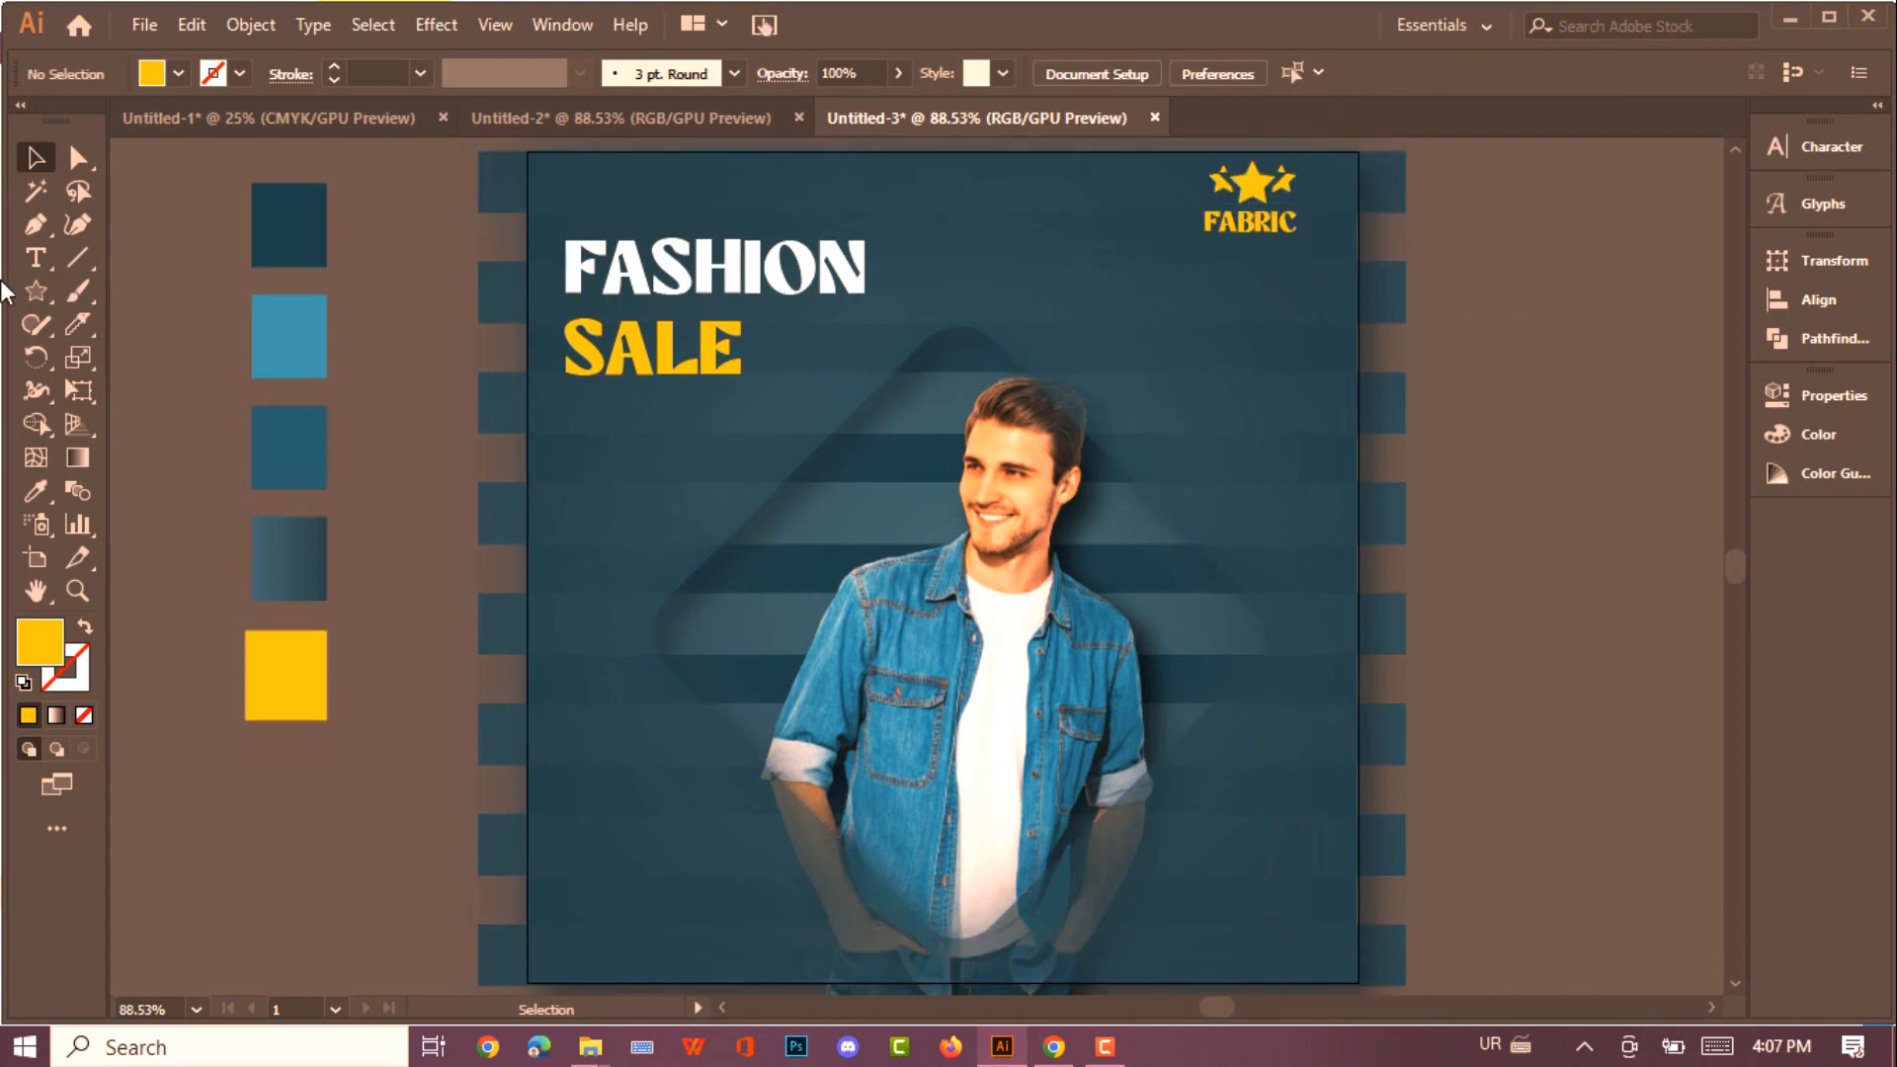
pyautogui.moveTo(36, 290); pyautogui.dragTo(119, 292)
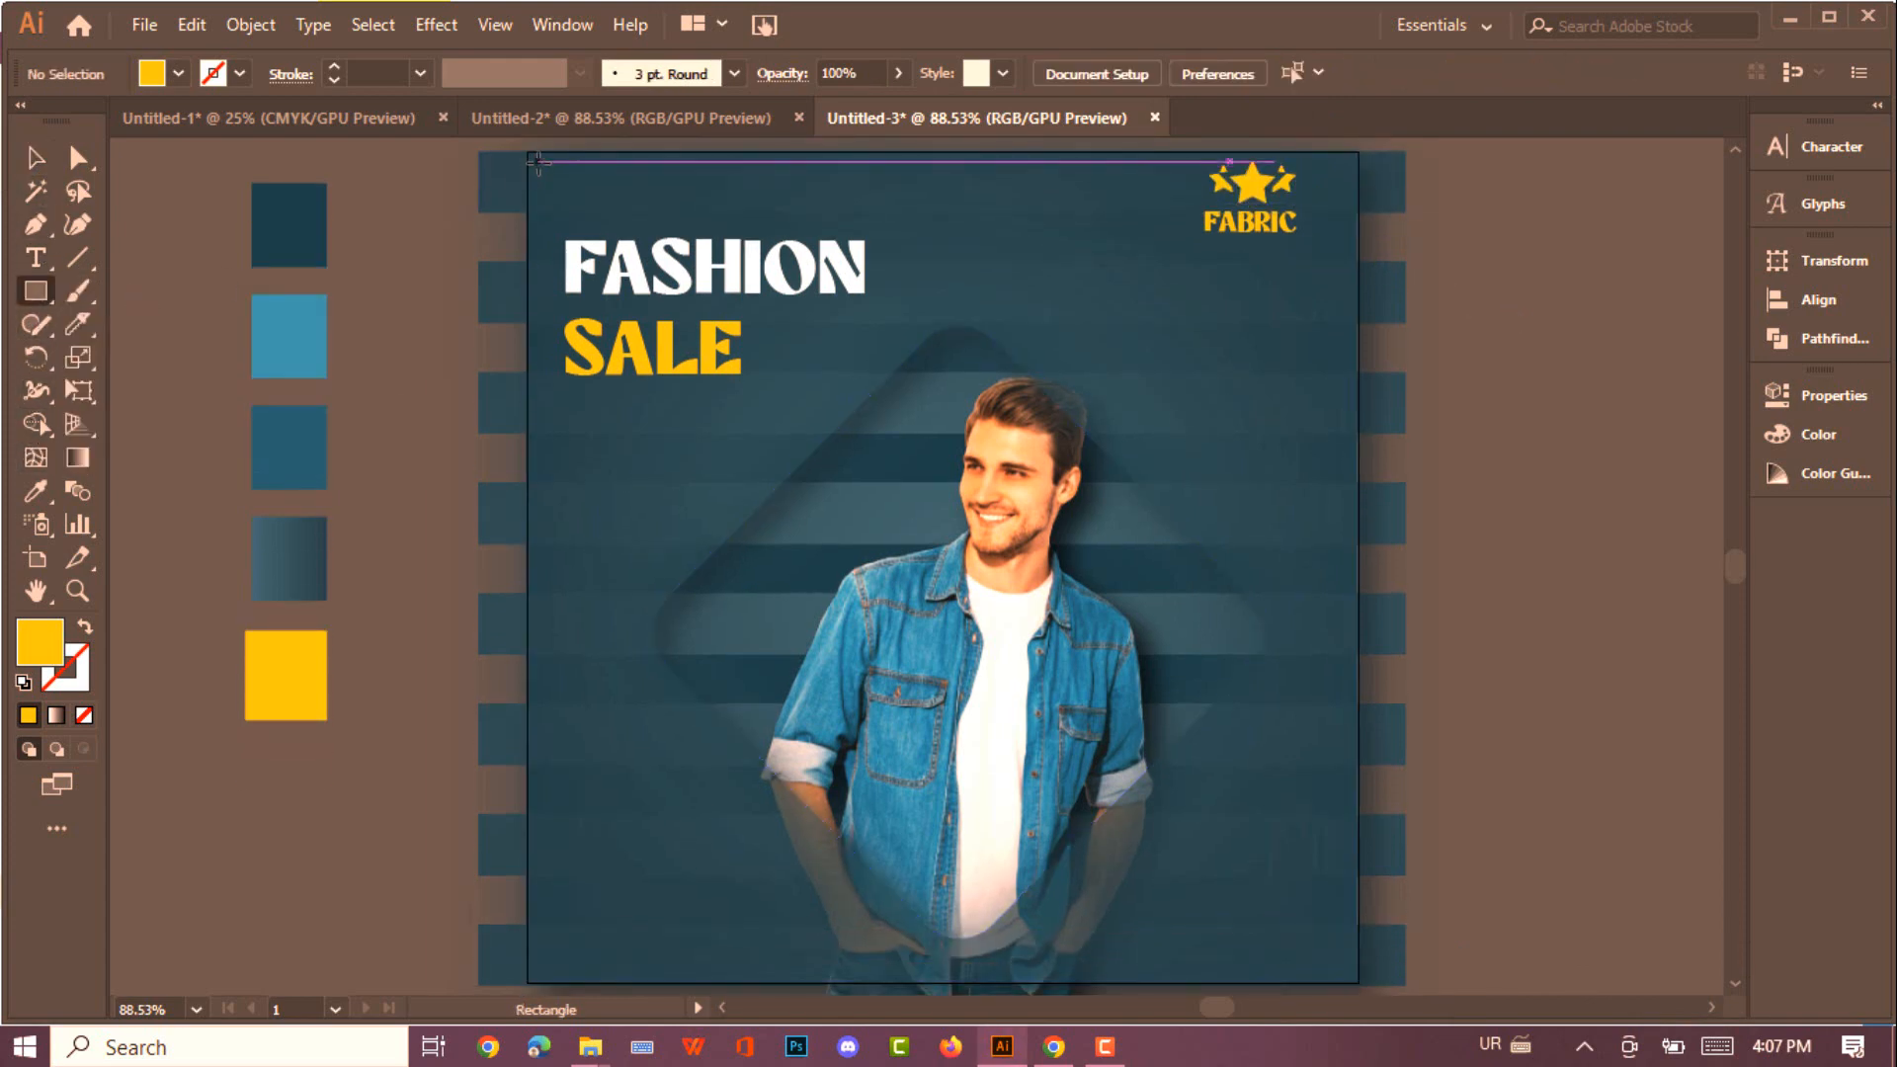
pyautogui.moveTo(539, 169); pyautogui.dragTo(1341, 966)
pyautogui.click(87, 632)
# Make the yellow border's stroke dashed, with the dashes aligned to corners and path ends
pyautogui.click(290, 74)
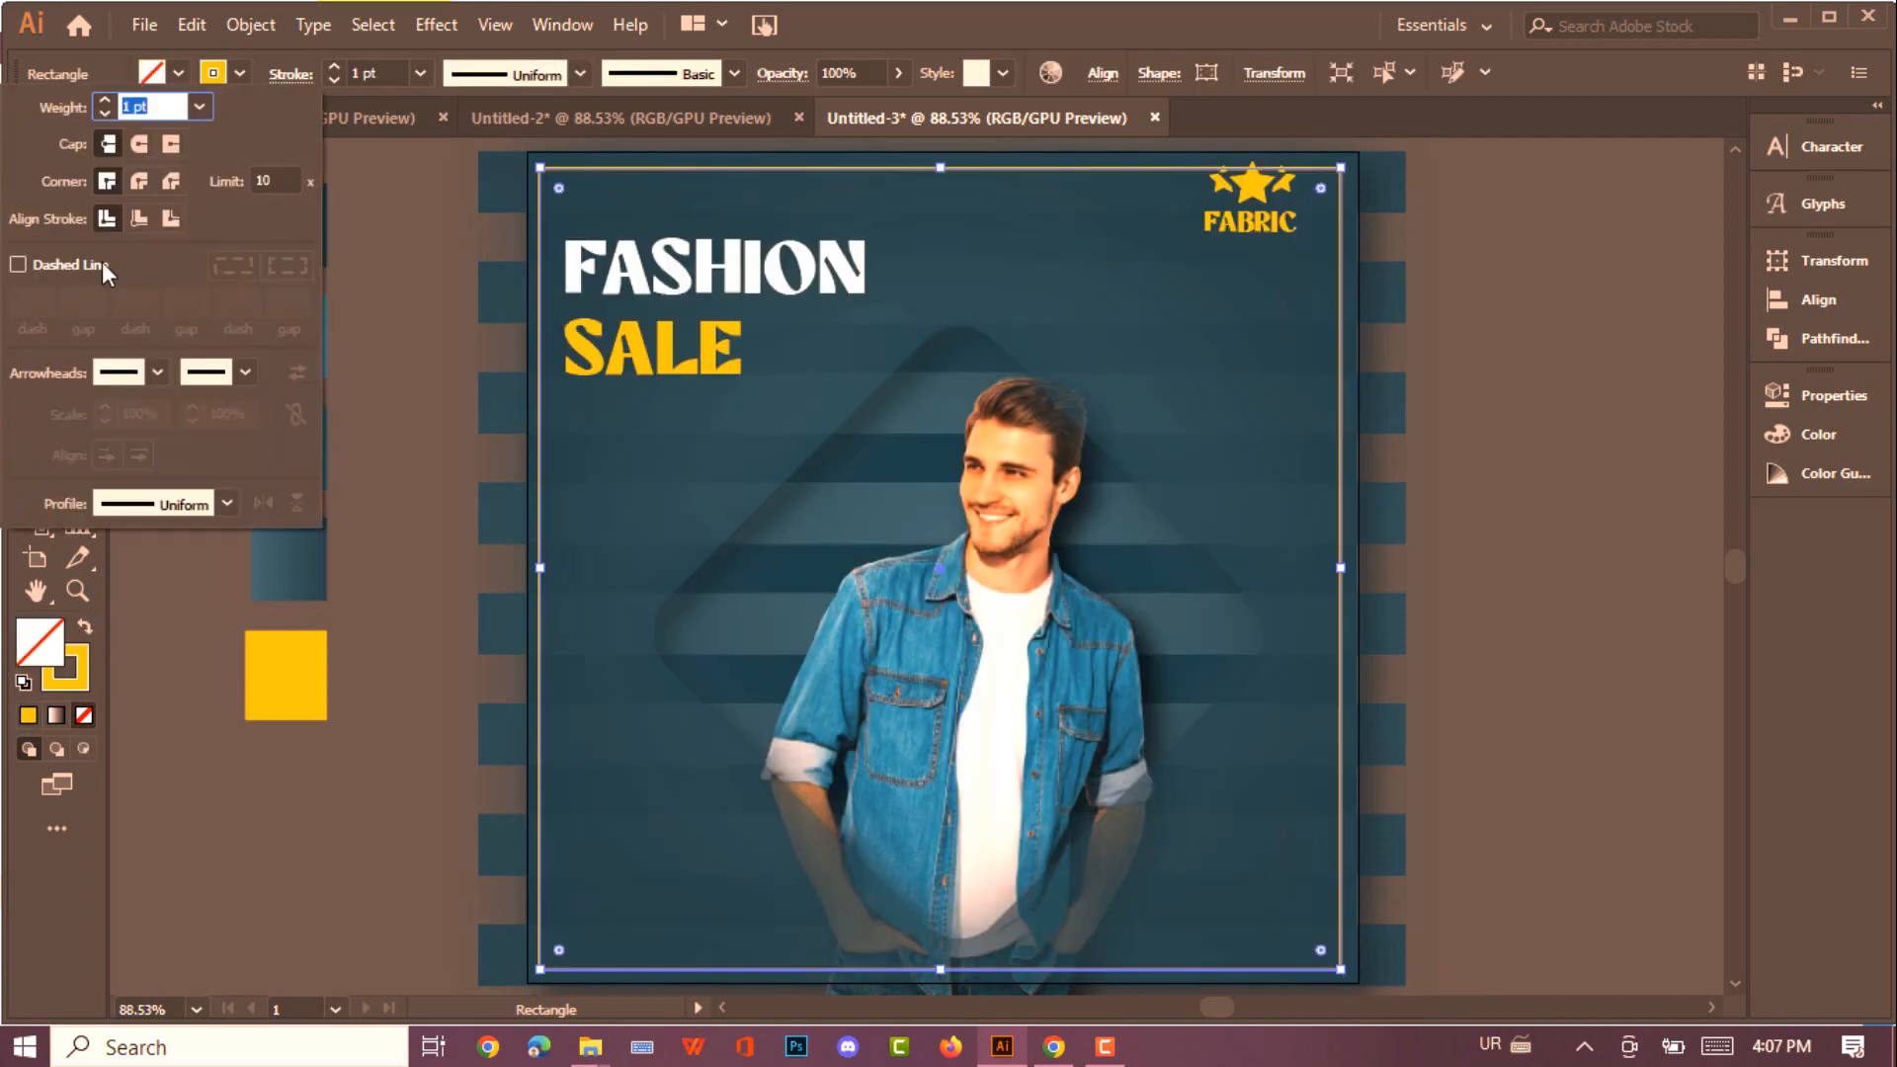
pyautogui.click(18, 264)
pyautogui.click(288, 269)
pyautogui.click(386, 229)
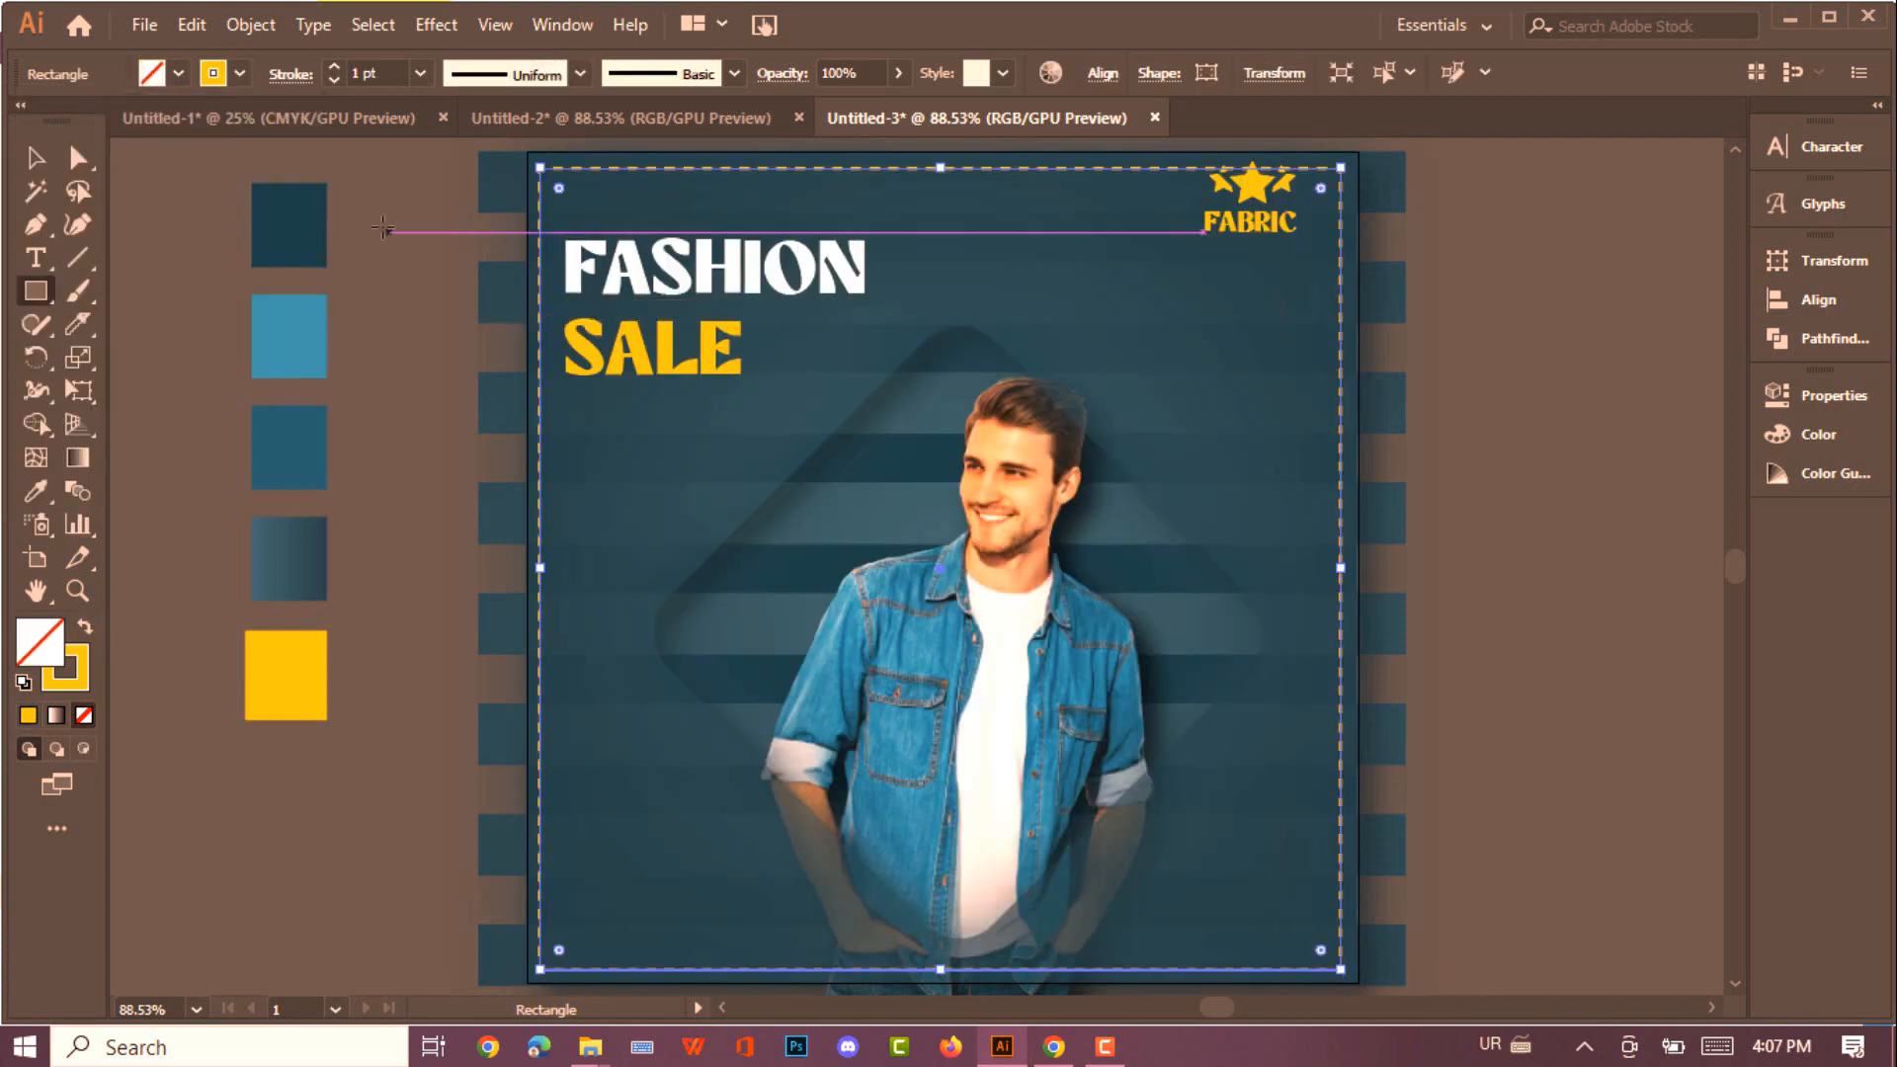
pyautogui.click(986, 581)
pyautogui.click(37, 158)
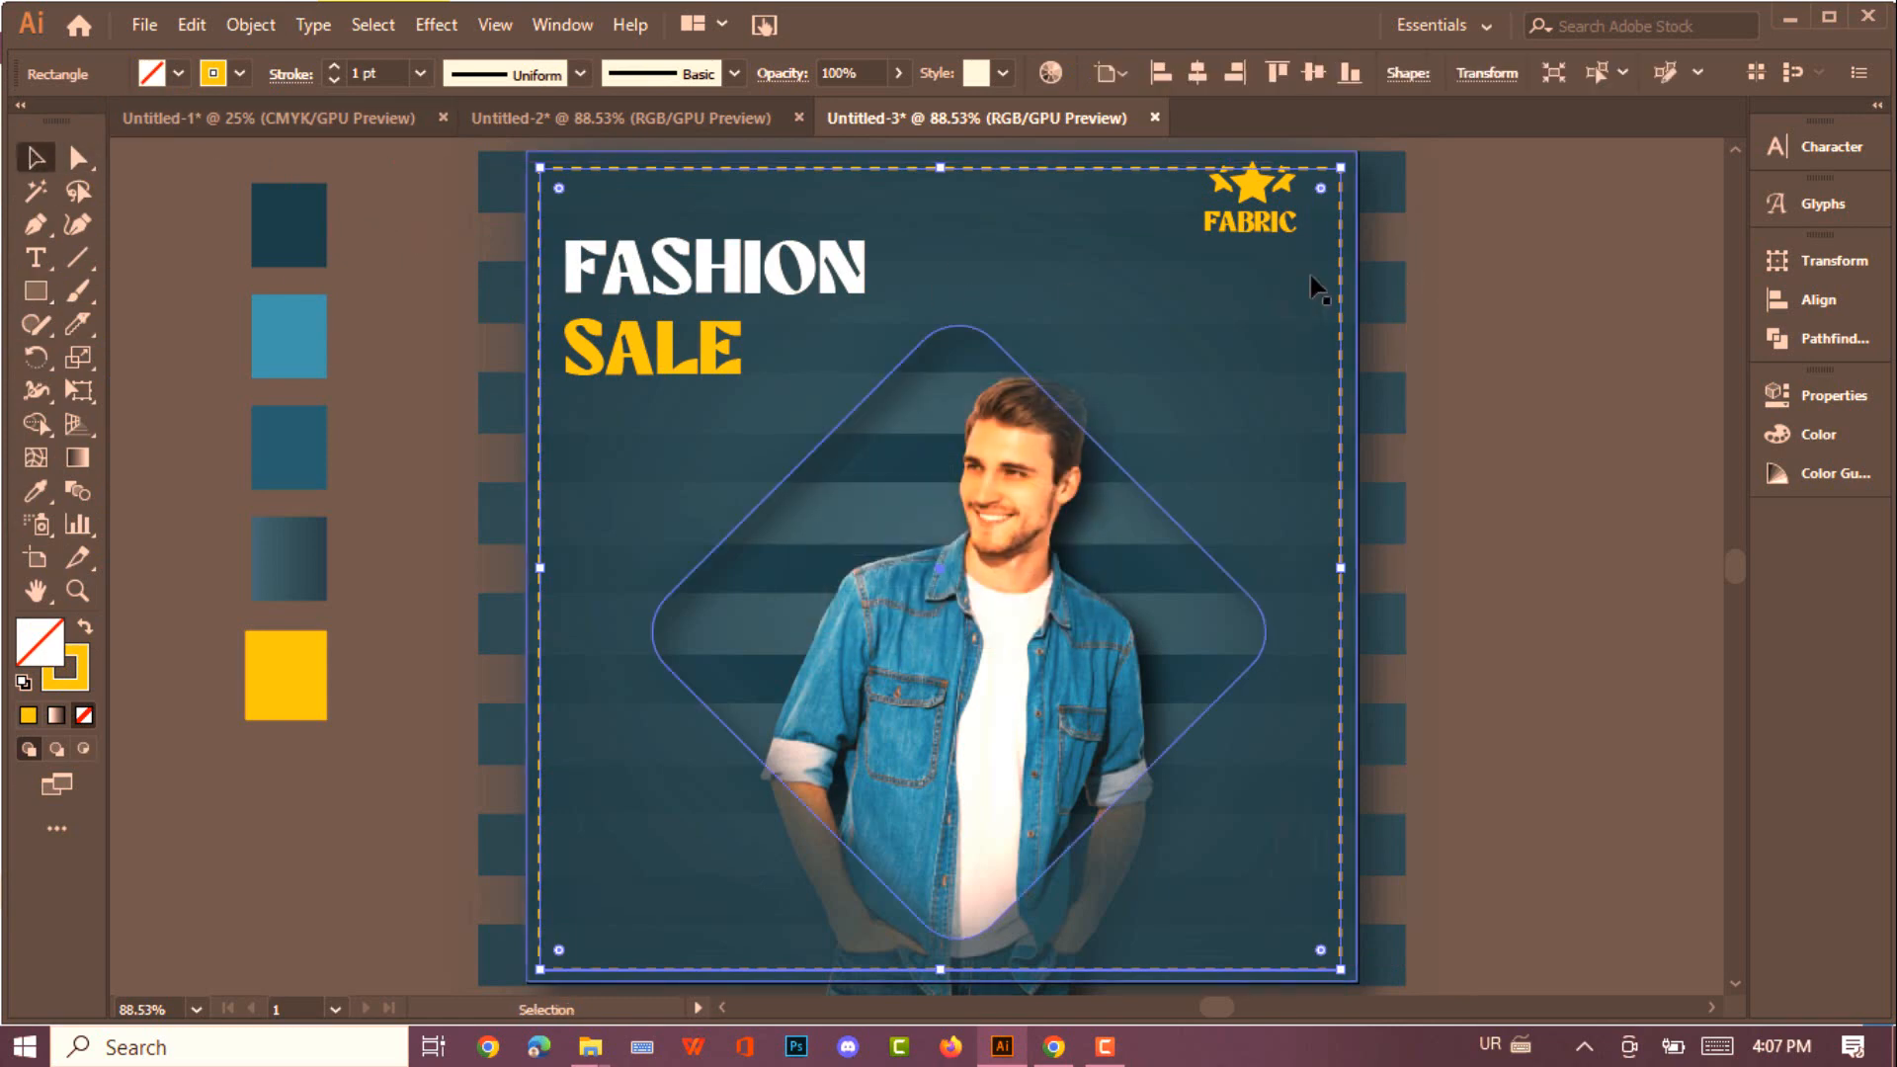
# Cut the dashed border's top edge on both sides of the FABRIC logo with the Knife tool
pyautogui.hotkey('ctrl', '=')
pyautogui.hotkey('ctrl', '=')
pyautogui.hotkey('ctrl', '=')
pyautogui.hotkey('ctrl', '=')
pyautogui.moveTo(1199, 274); pyautogui.dragTo(812, 590)
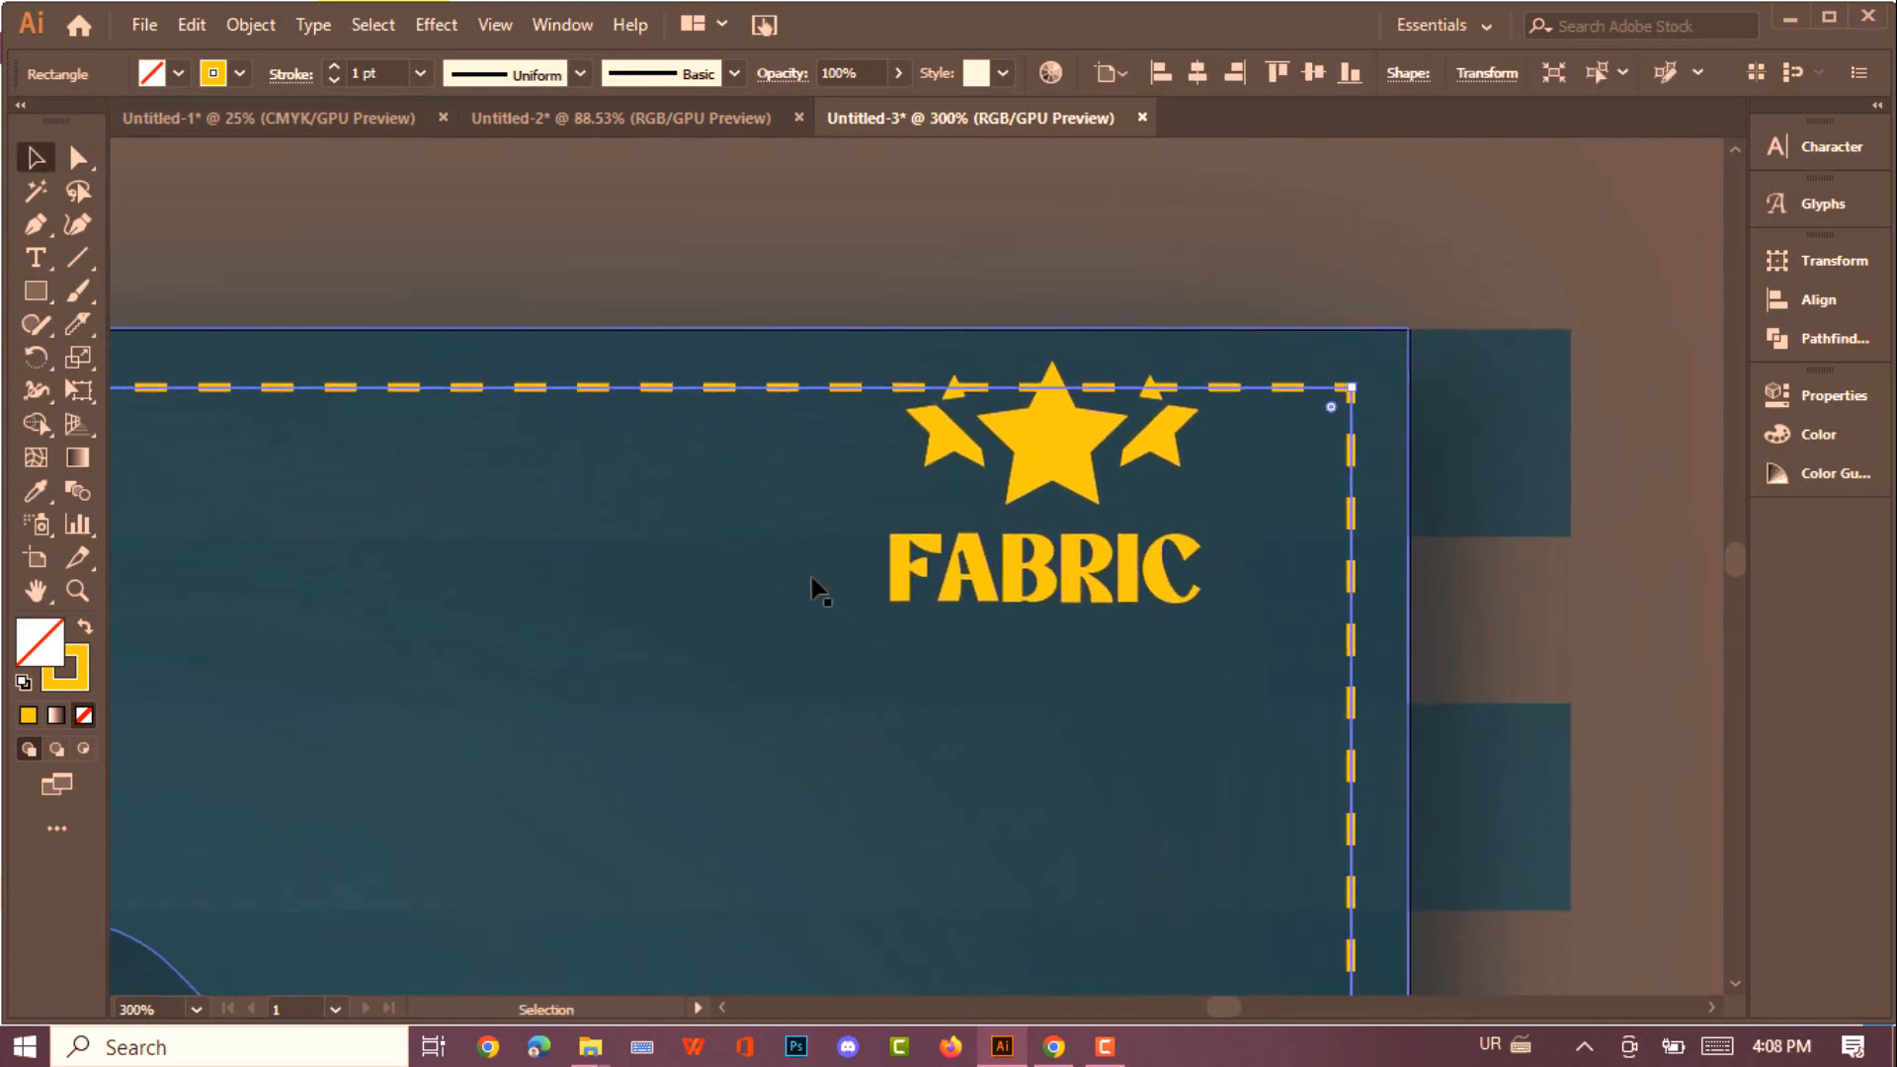
pyautogui.click(76, 326)
pyautogui.click(859, 387)
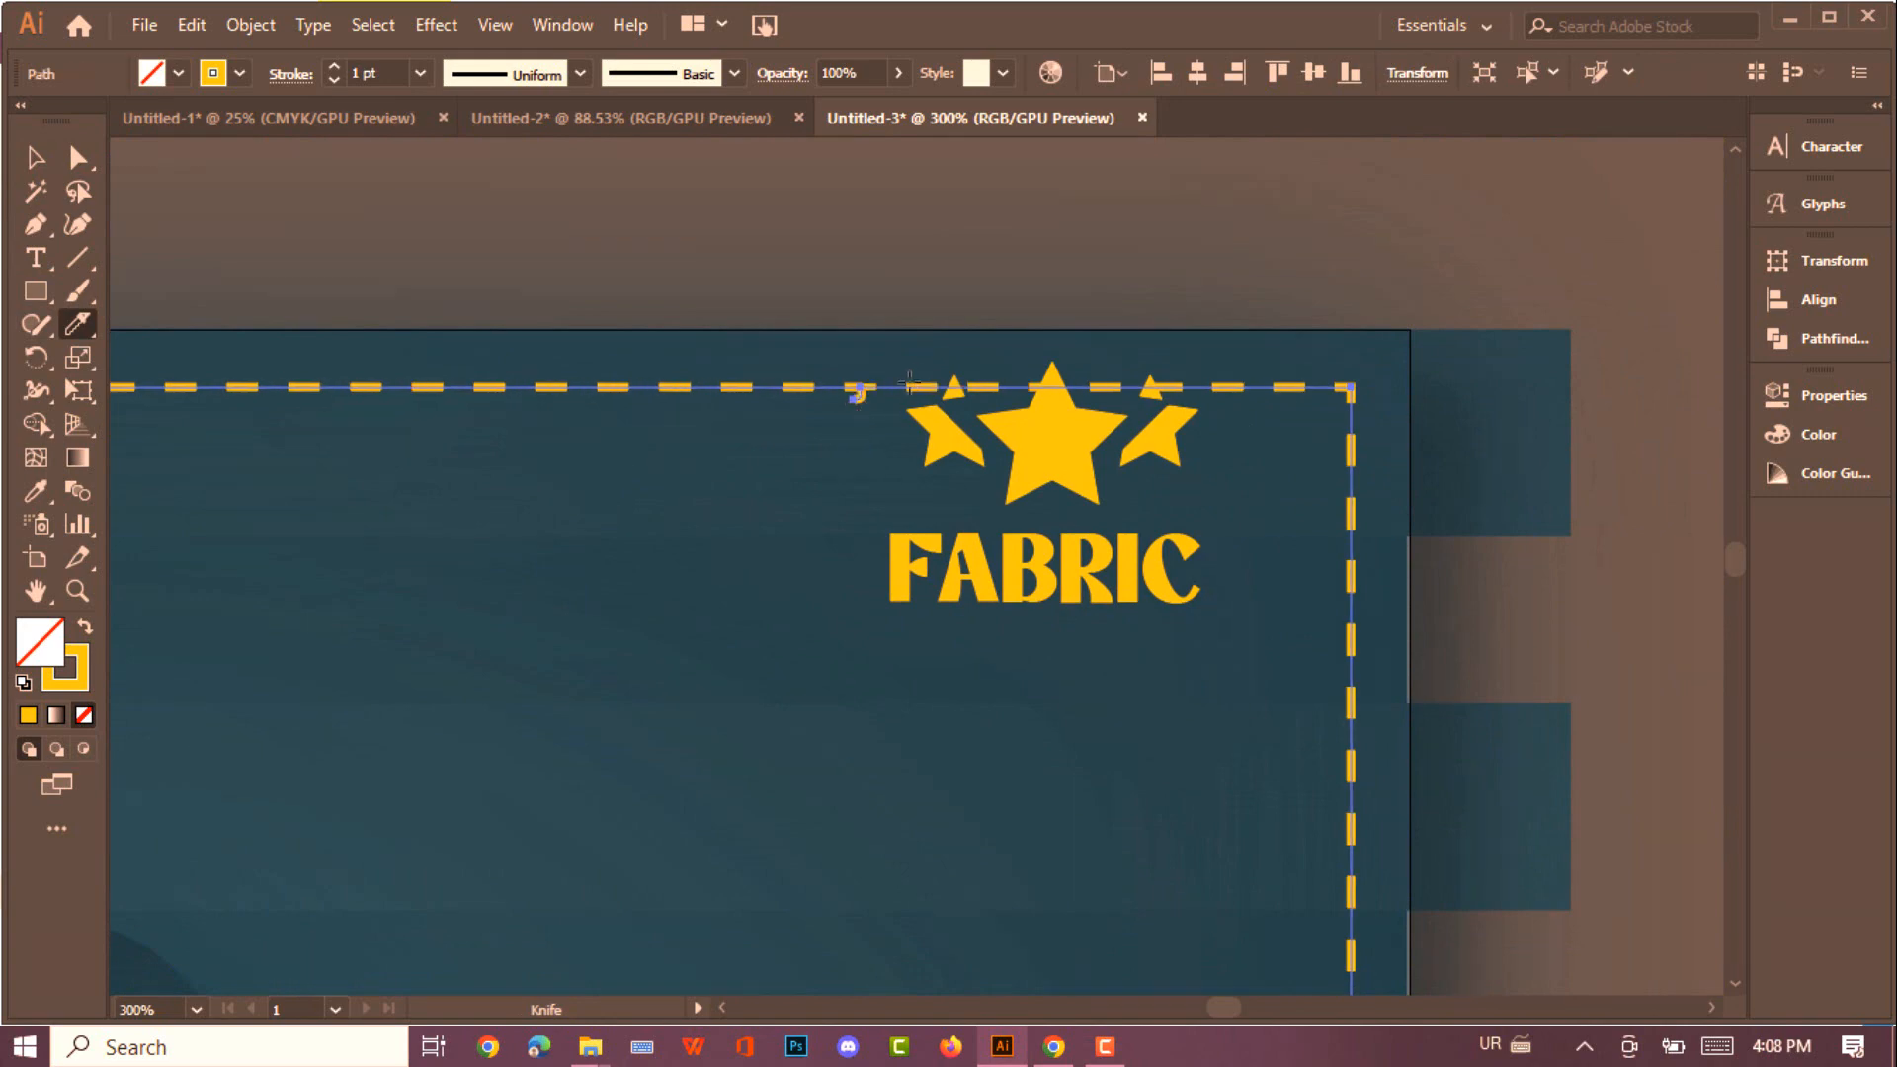
pyautogui.click(844, 386)
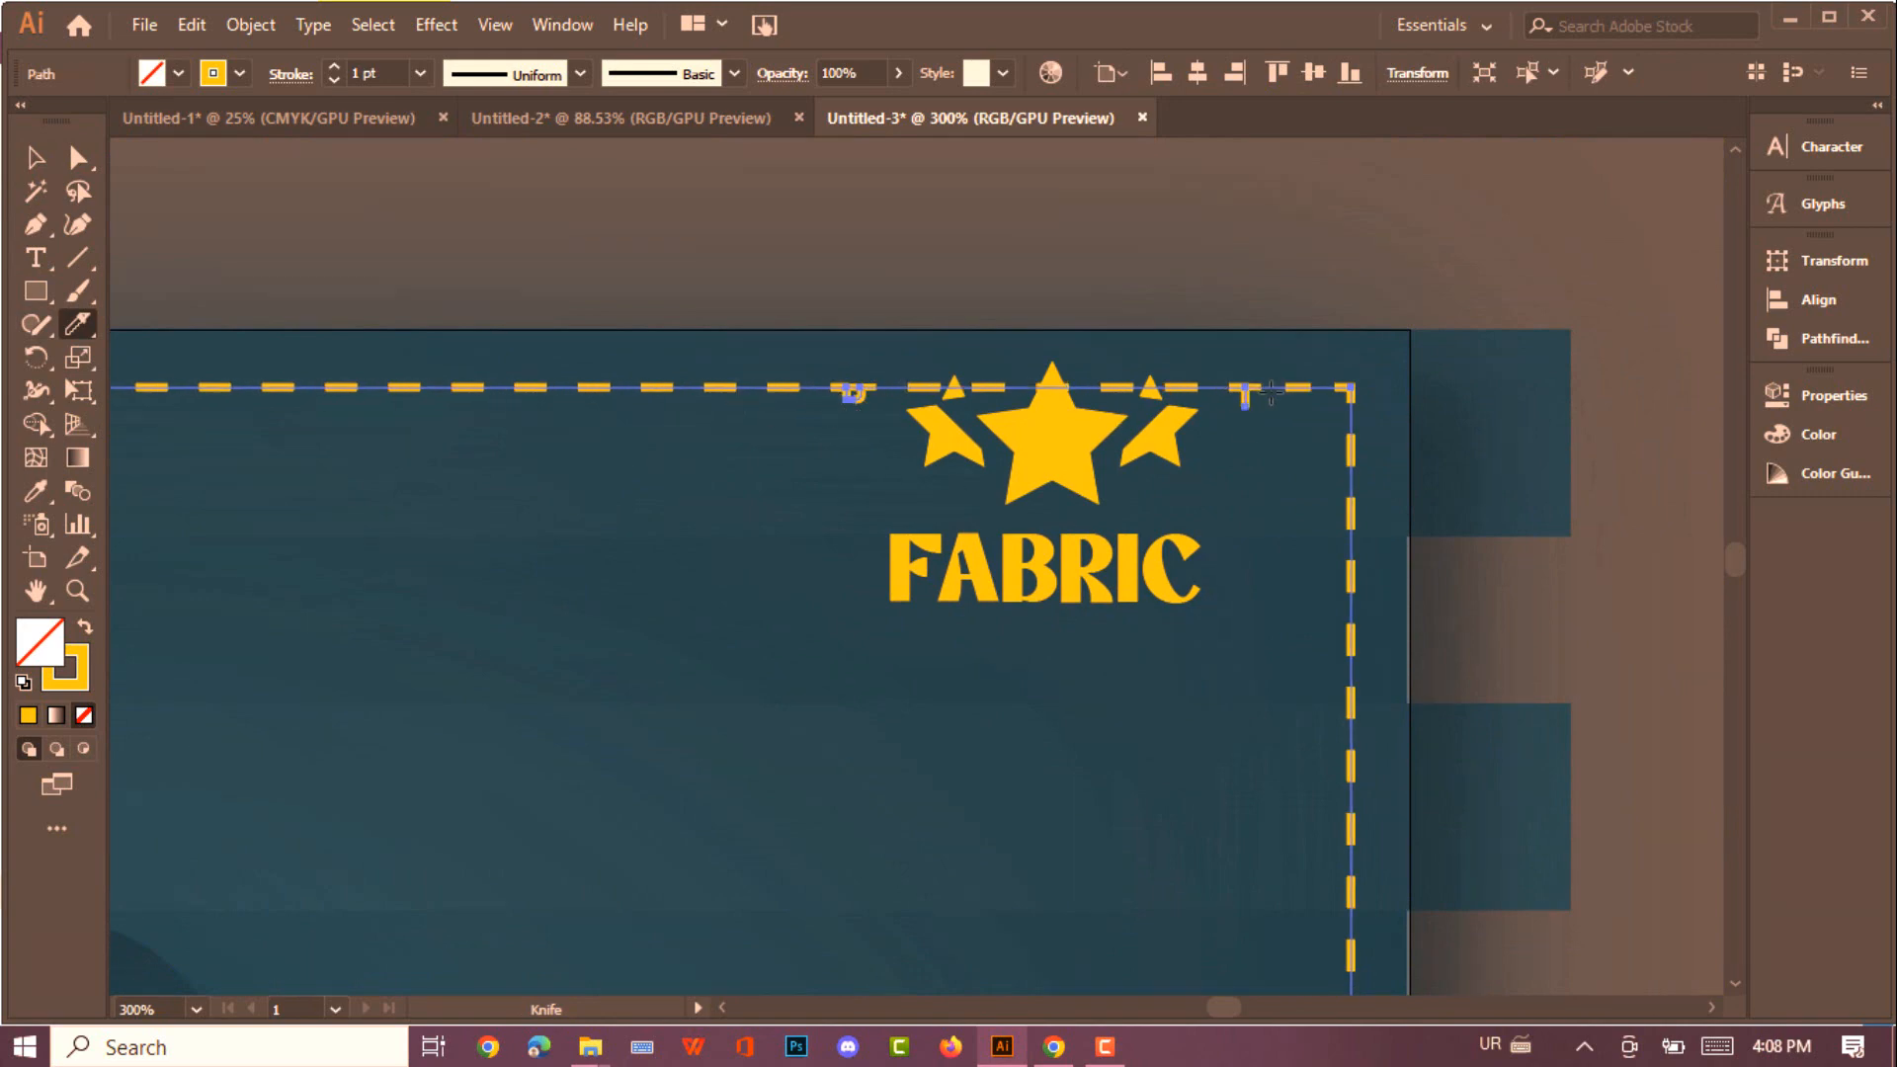
# Delete the border segment running behind the star logo and the small leftover cut pieces at both ends of the gap
pyautogui.click(77, 158)
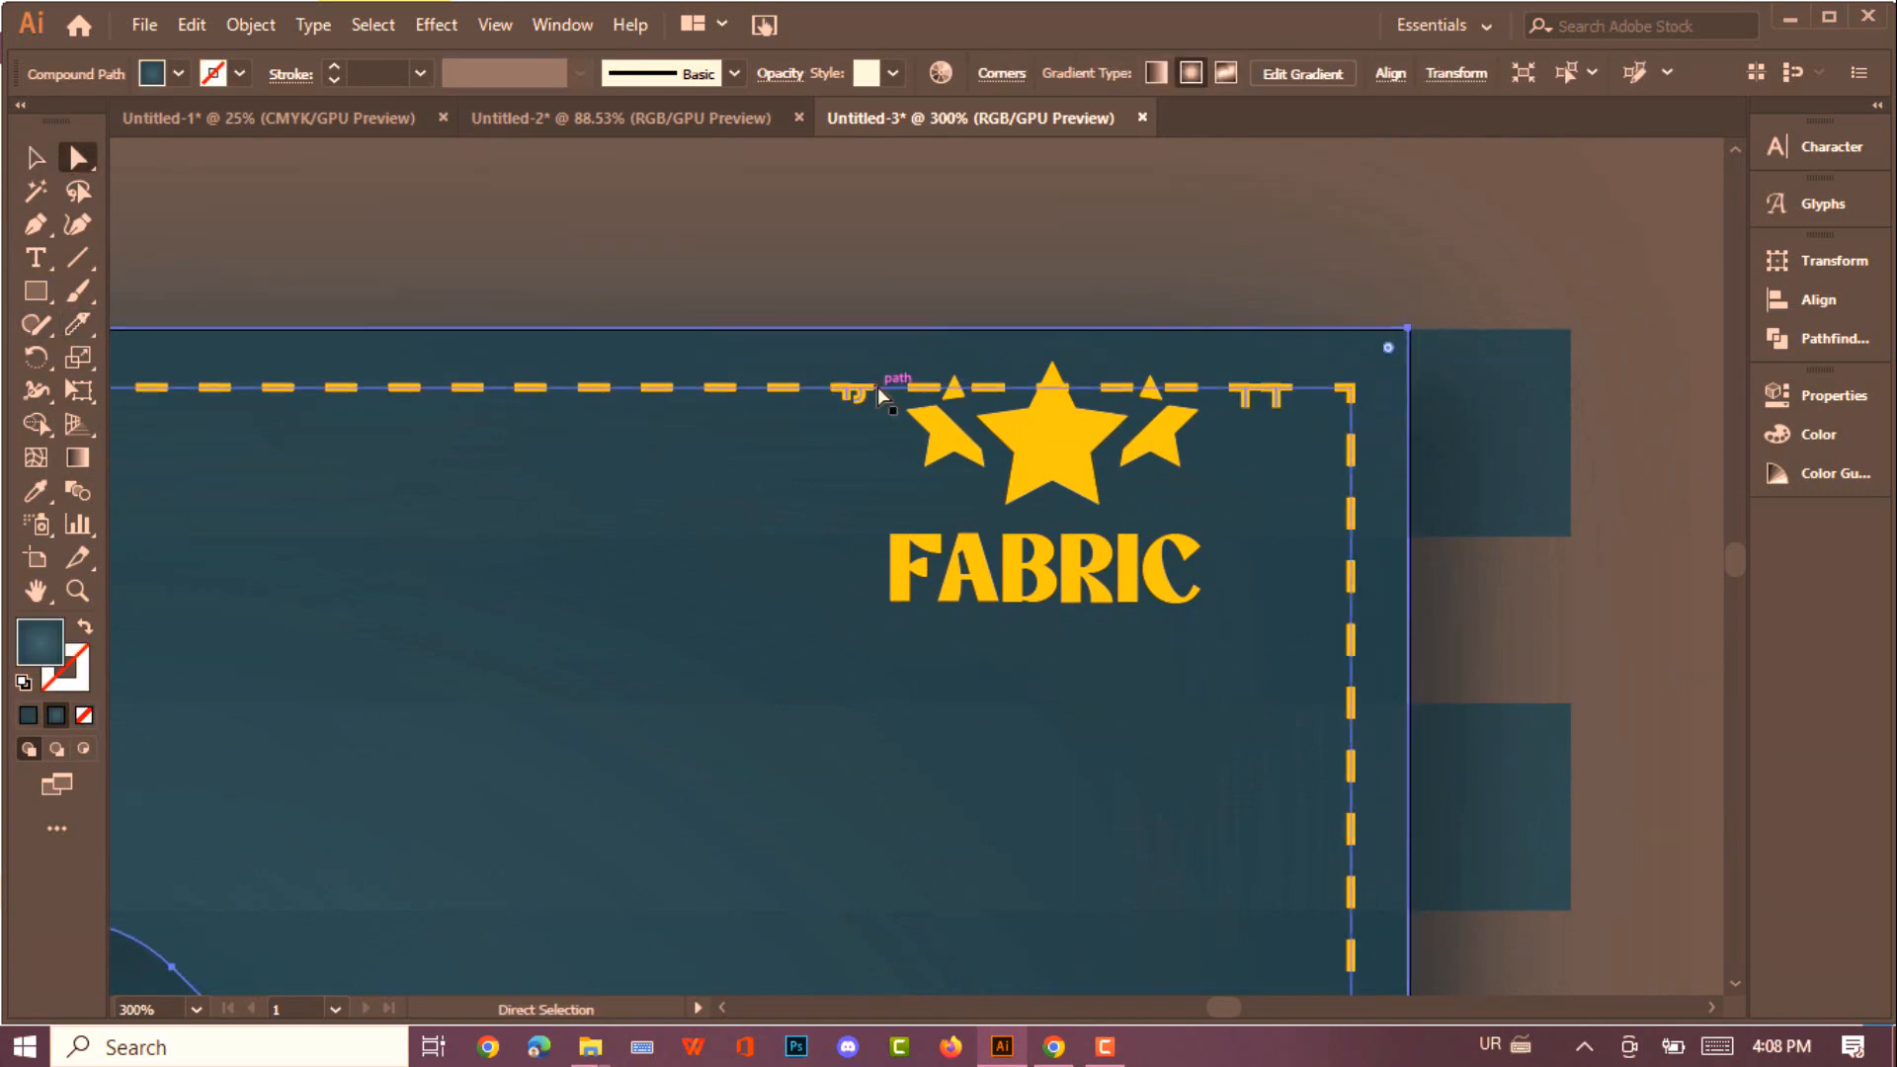
pyautogui.click(877, 387)
pyautogui.press('Delete')
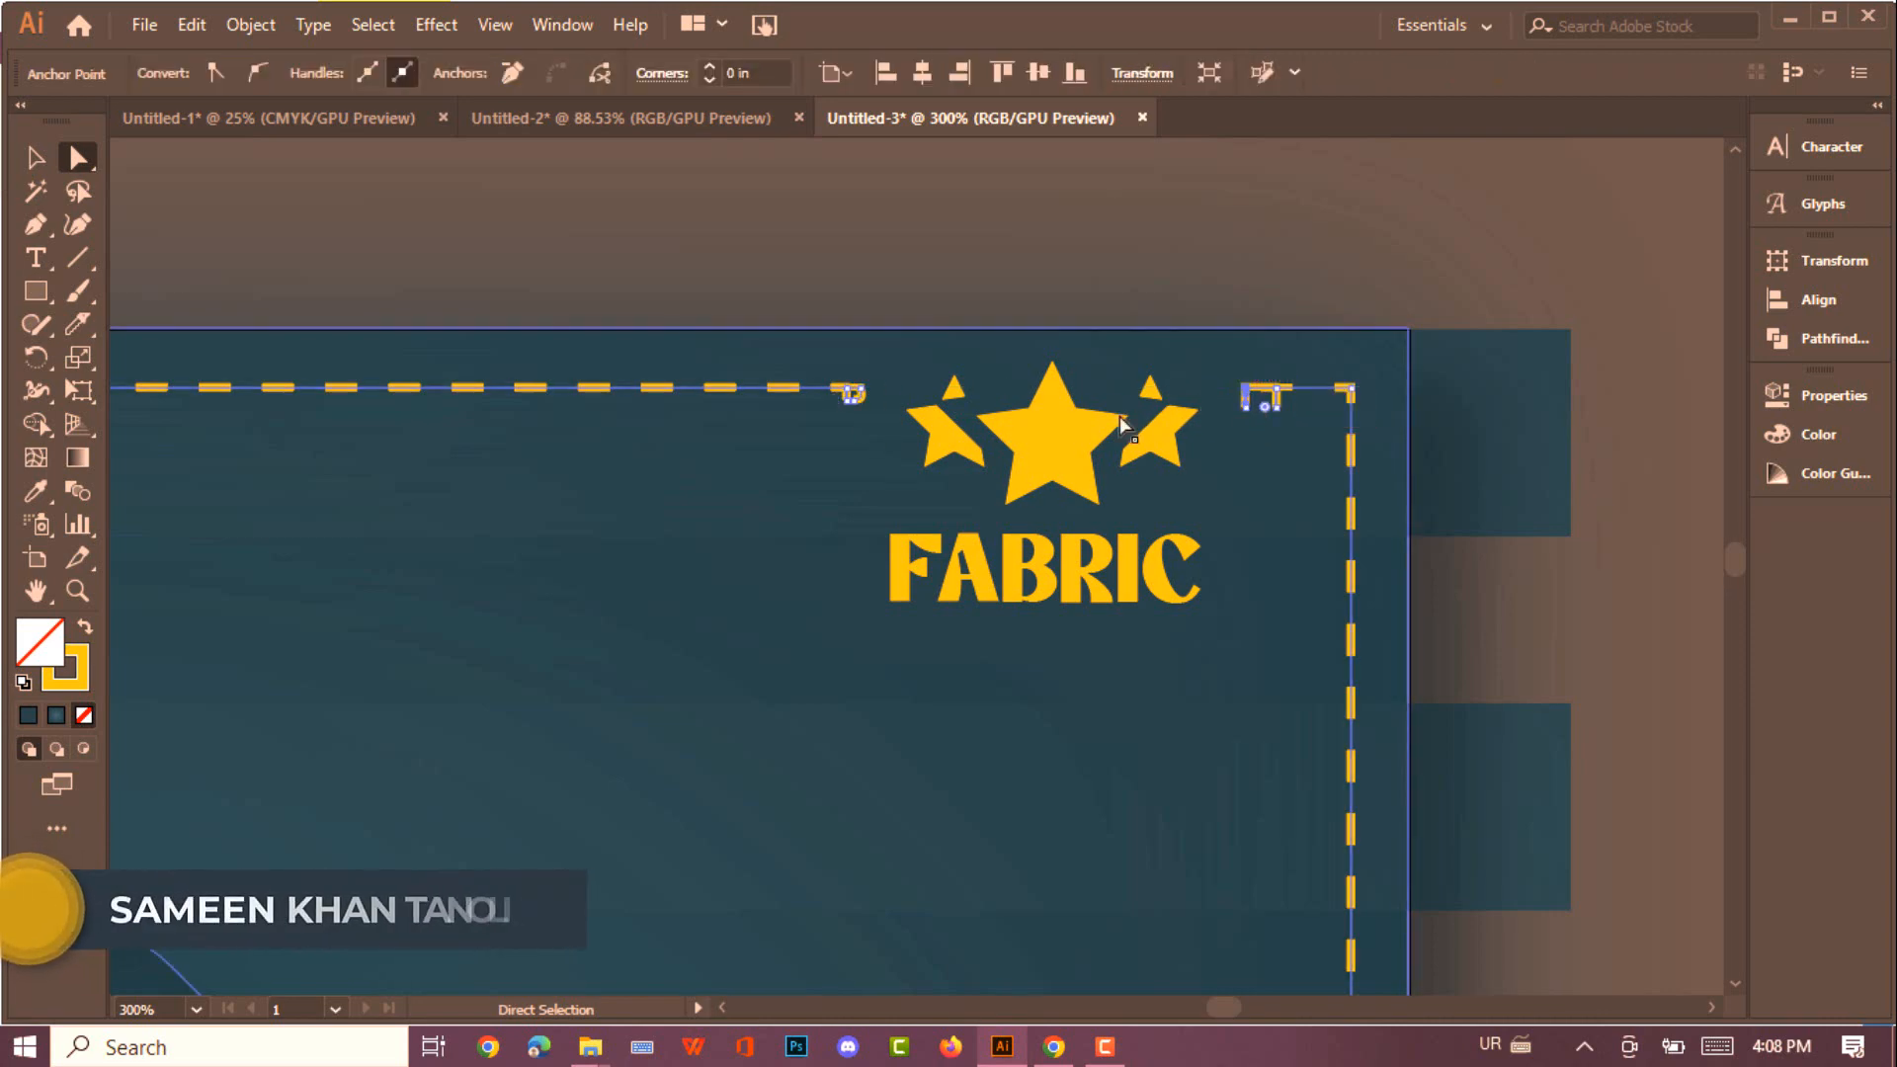
pyautogui.click(1209, 415)
pyautogui.click(1276, 406)
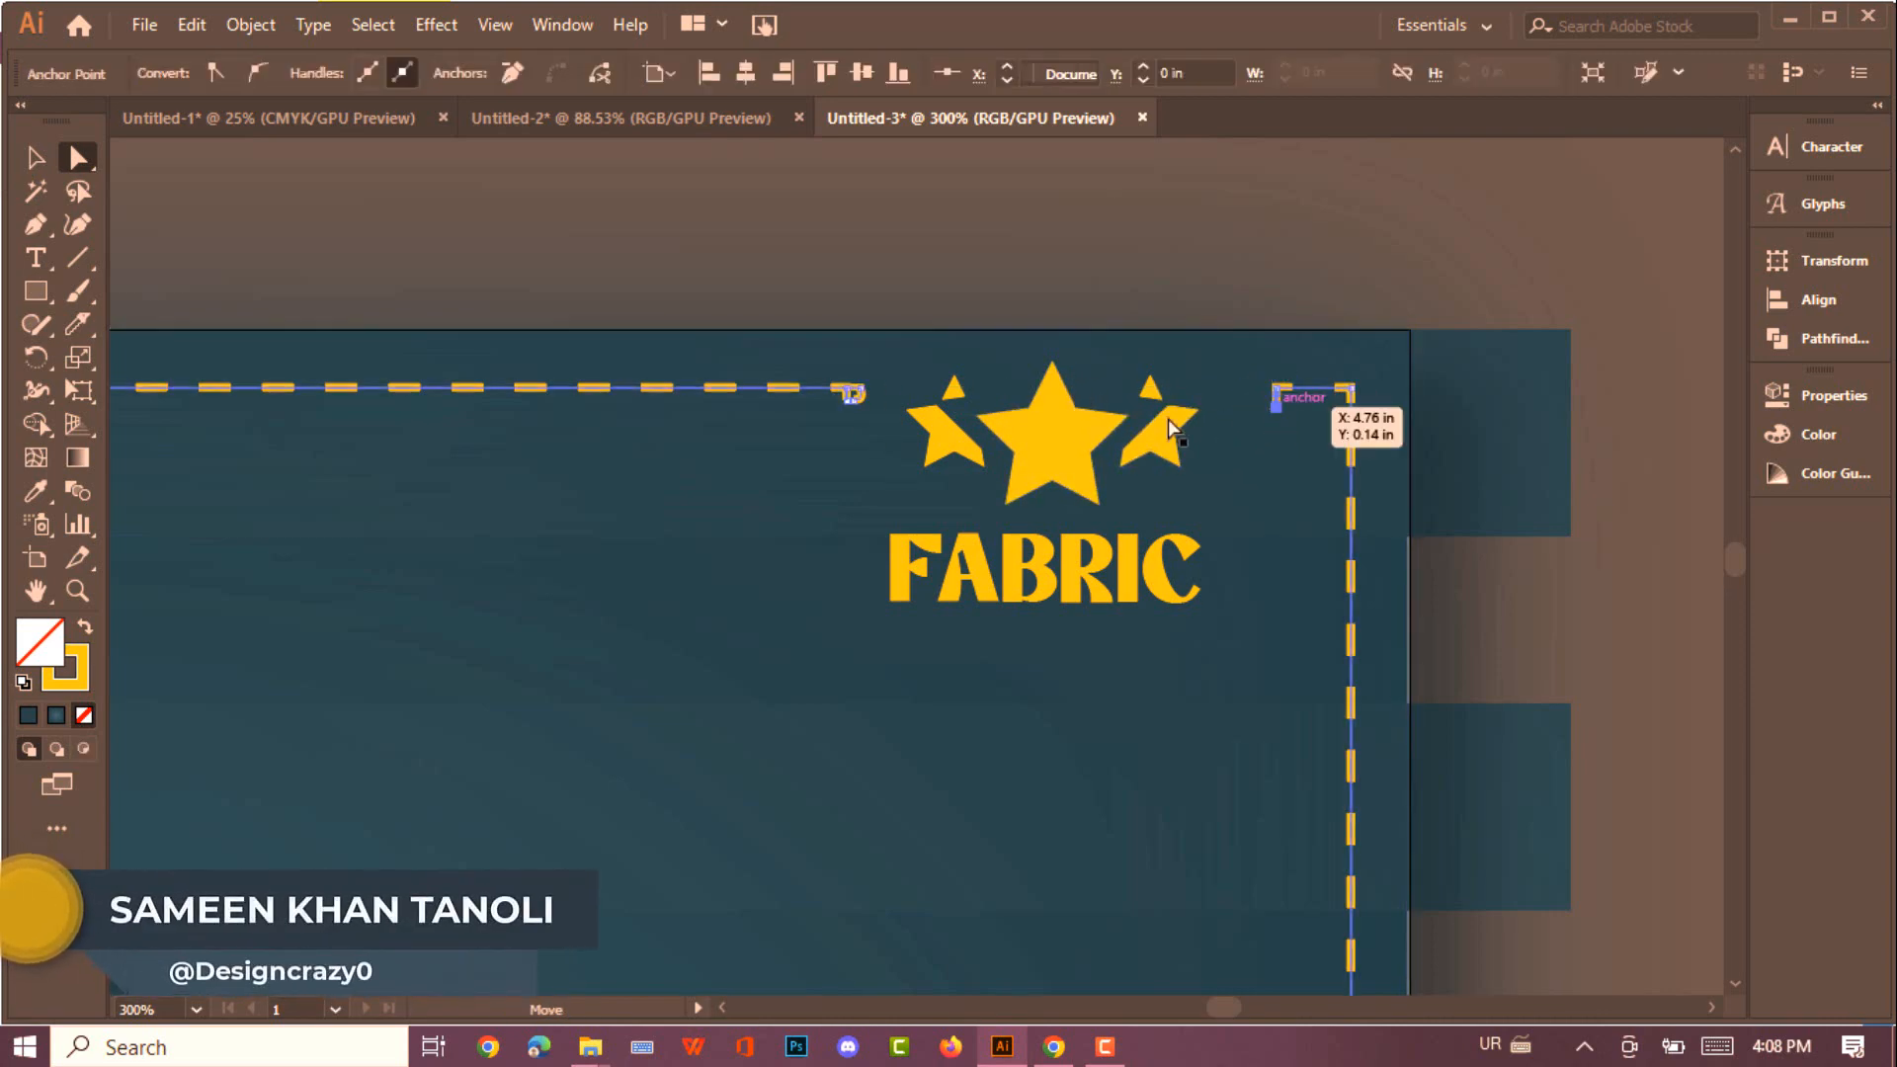
pyautogui.press('Delete')
pyautogui.click(860, 404)
pyautogui.click(846, 403)
pyautogui.press('Delete')
pyautogui.click(841, 415)
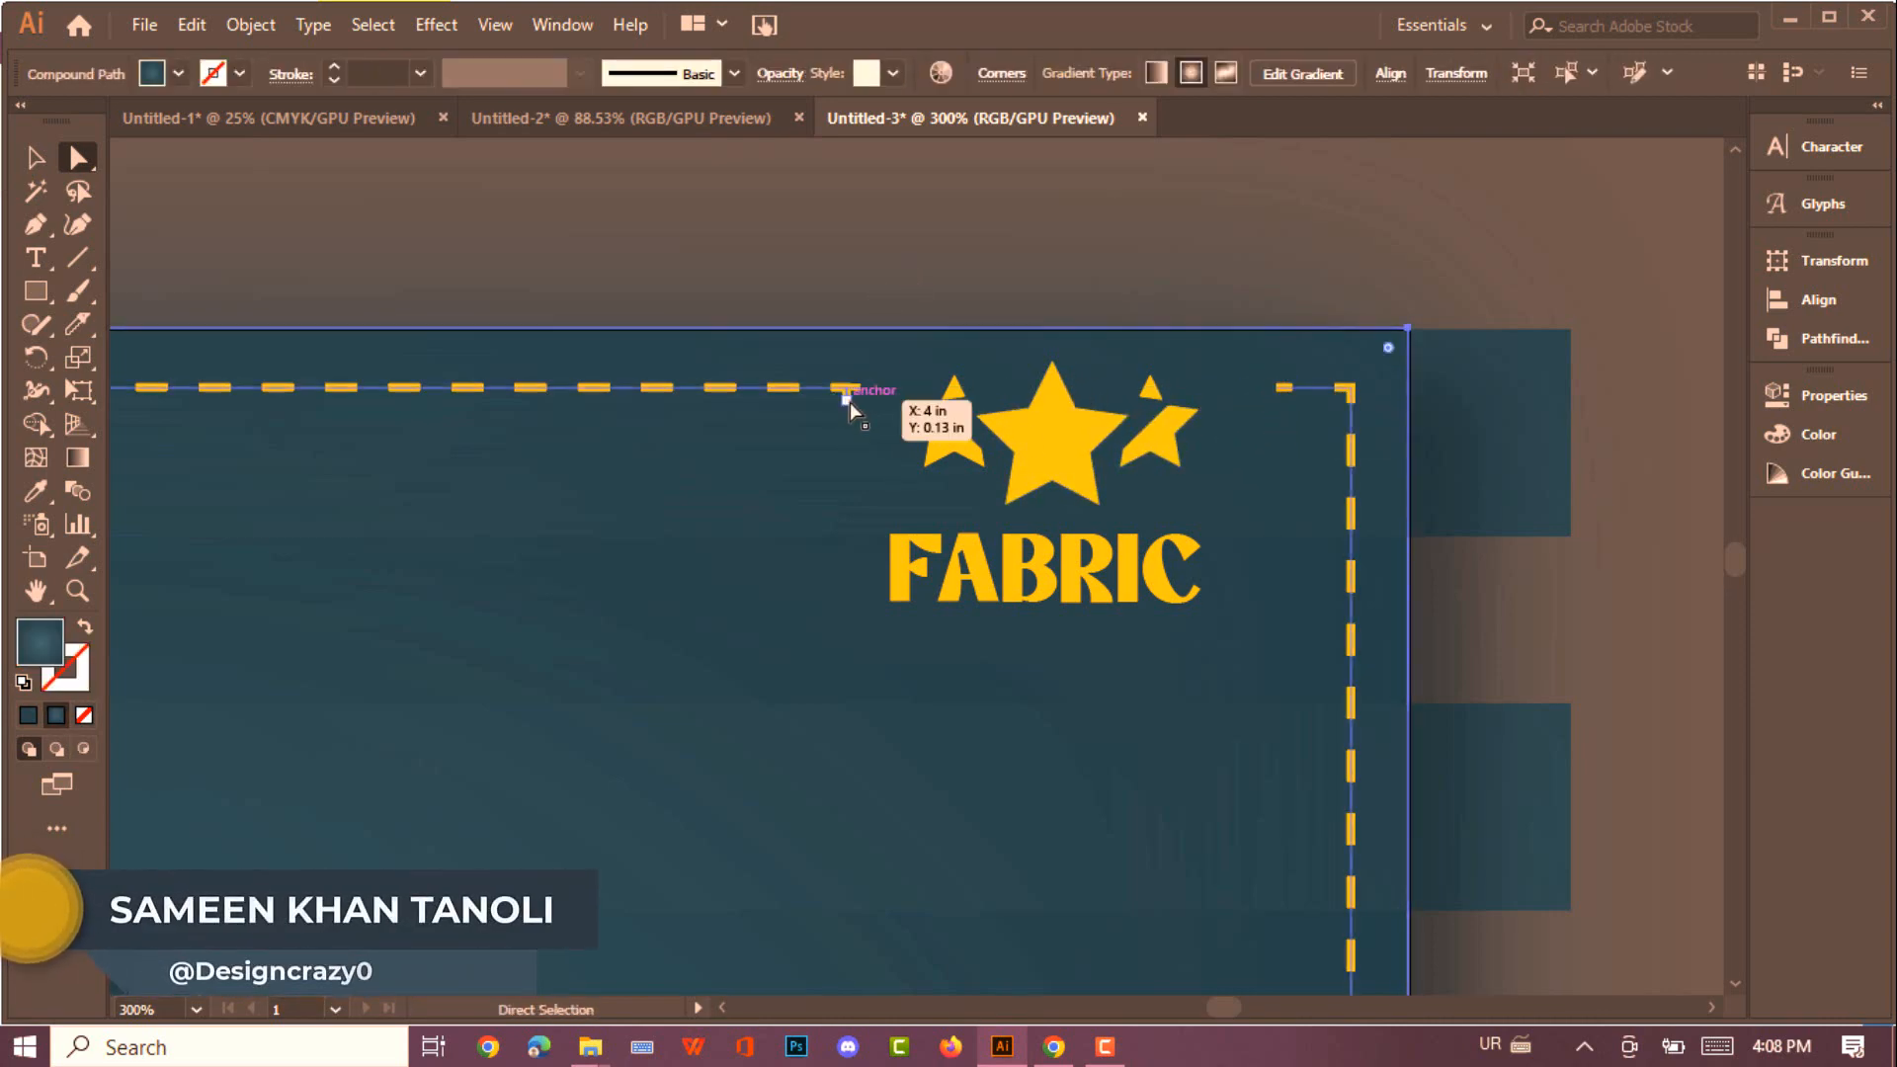
pyautogui.click(849, 401)
pyautogui.press('Delete')
pyautogui.click(863, 375)
# Shift the star group and the FABRIC text slightly right to centre them in the border gap
pyautogui.click(36, 158)
pyautogui.moveTo(1034, 436); pyautogui.dragTo(1069, 442)
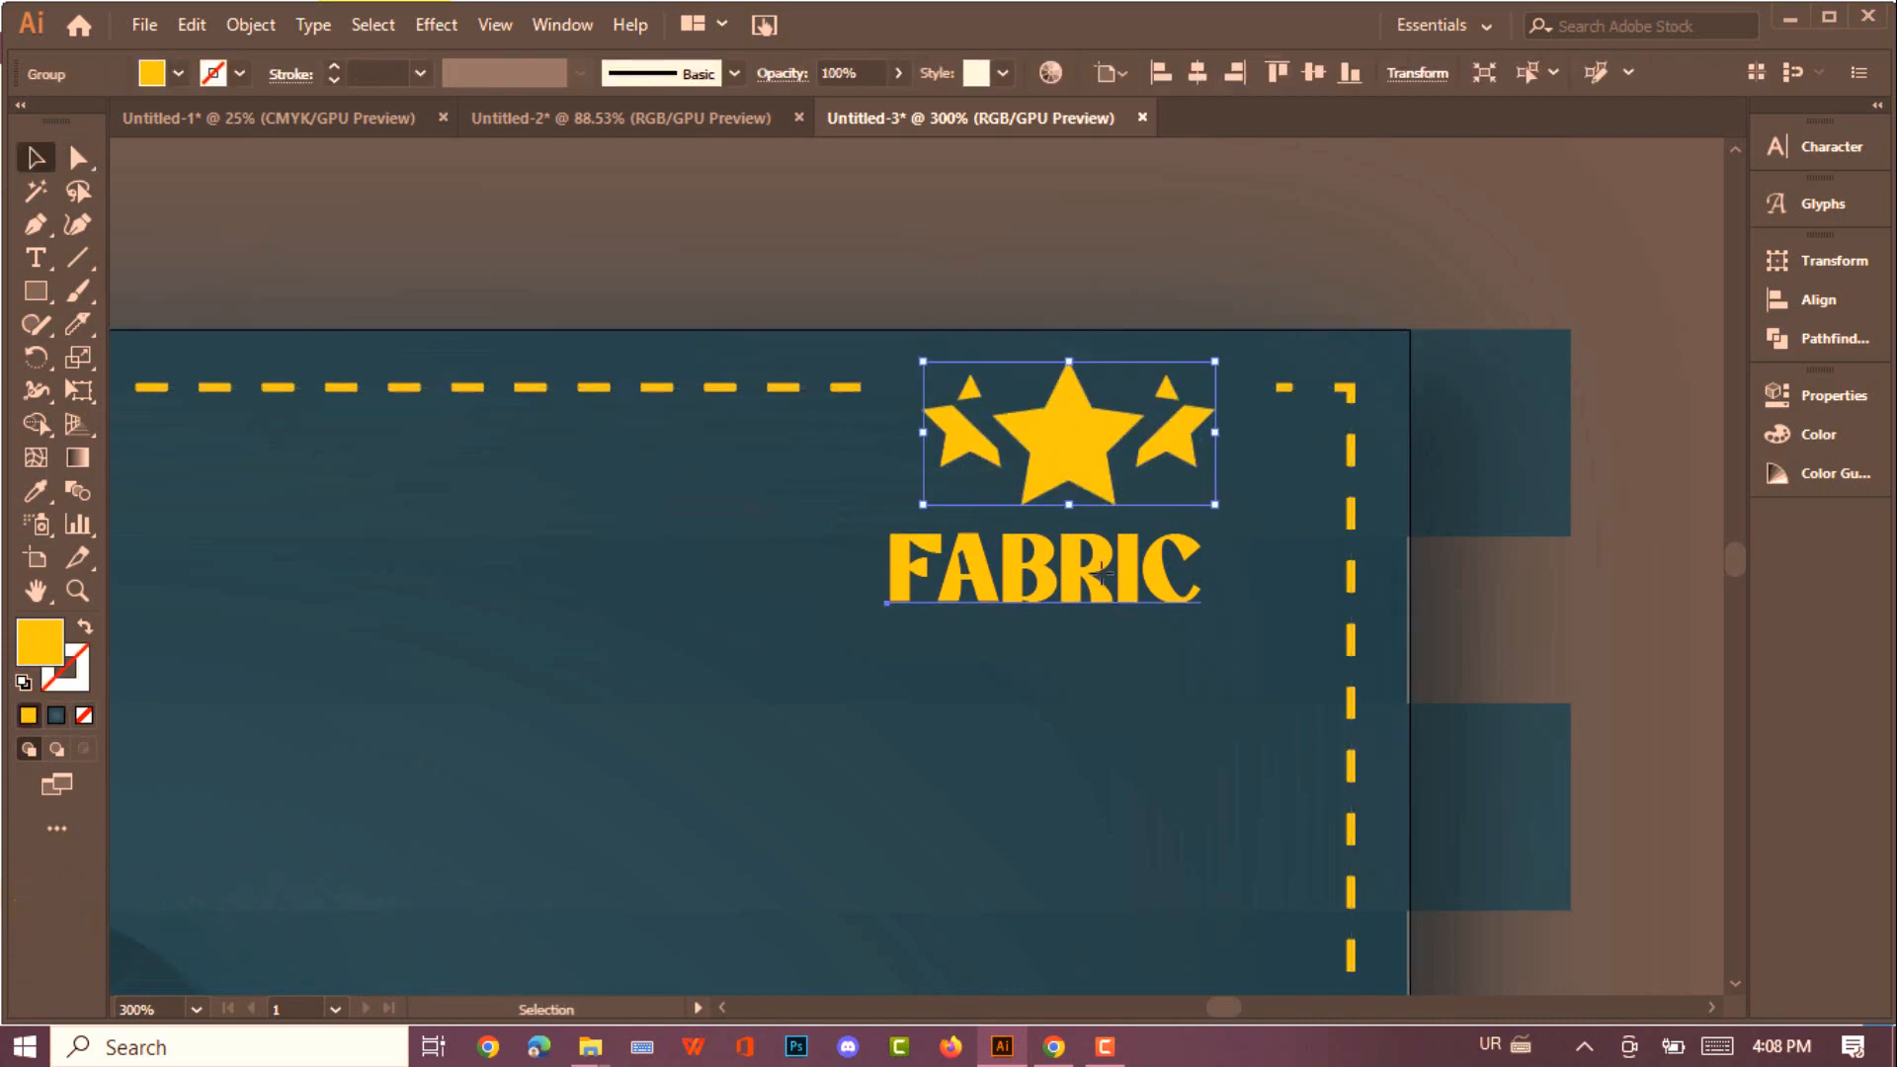
pyautogui.moveTo(1102, 571); pyautogui.dragTo(1131, 571)
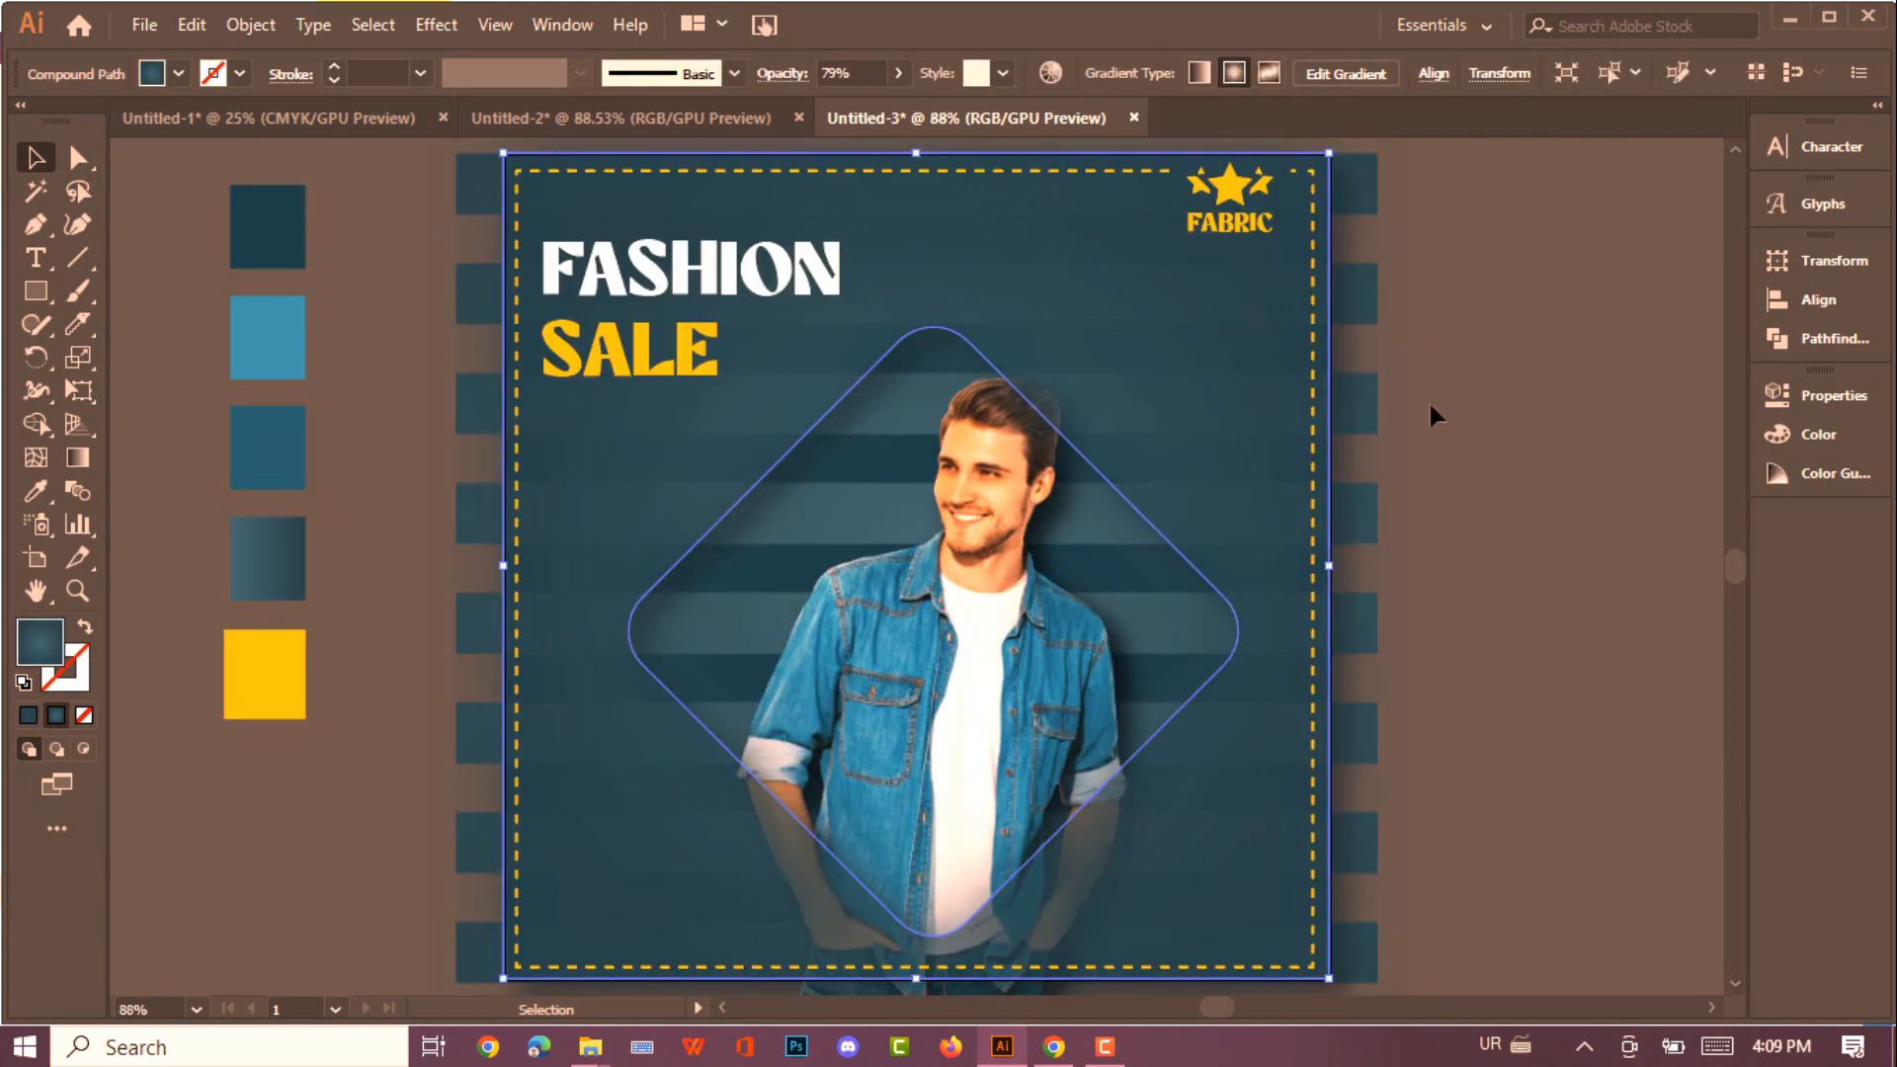
pyautogui.hotkey('ctrl', 'shift', 'a')
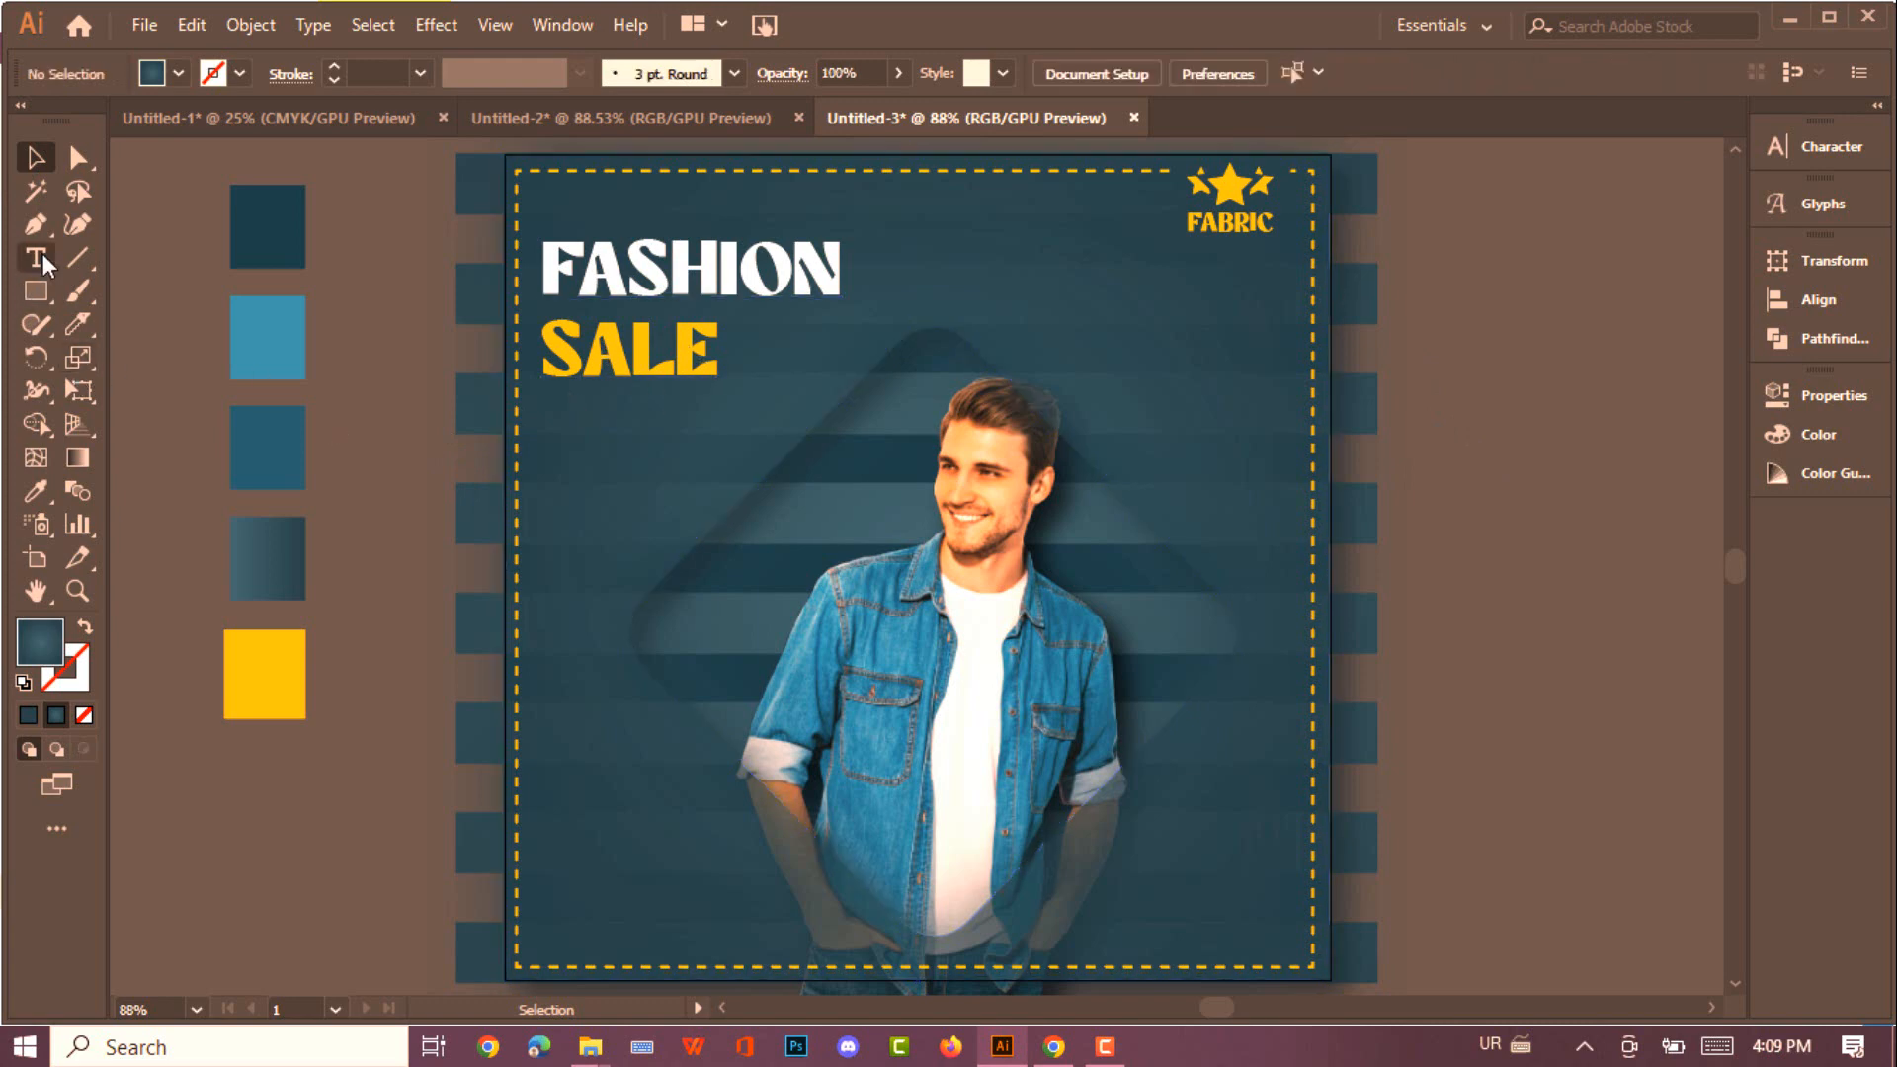
# Add a BUY NOW text line below the FABRIC logo in the poster's upper right area
pyautogui.click(39, 255)
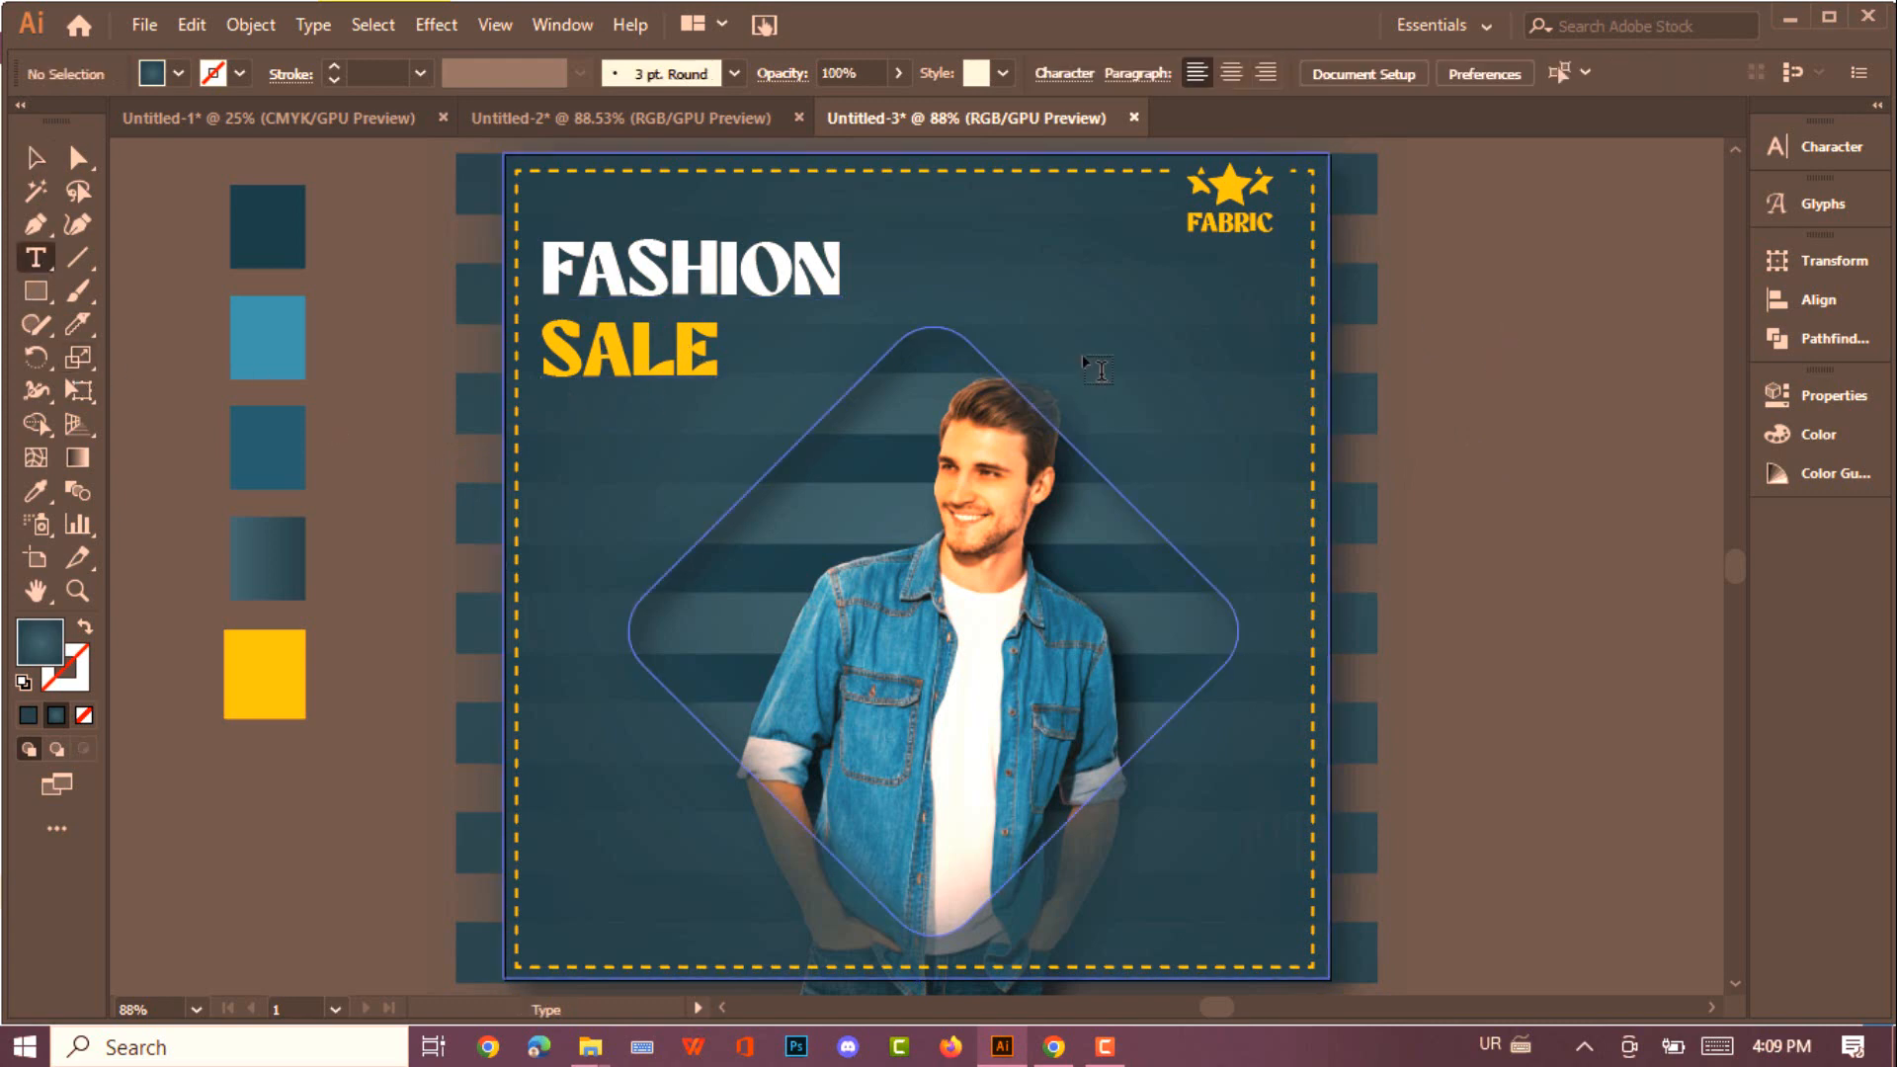
pyautogui.press('BackSpace')
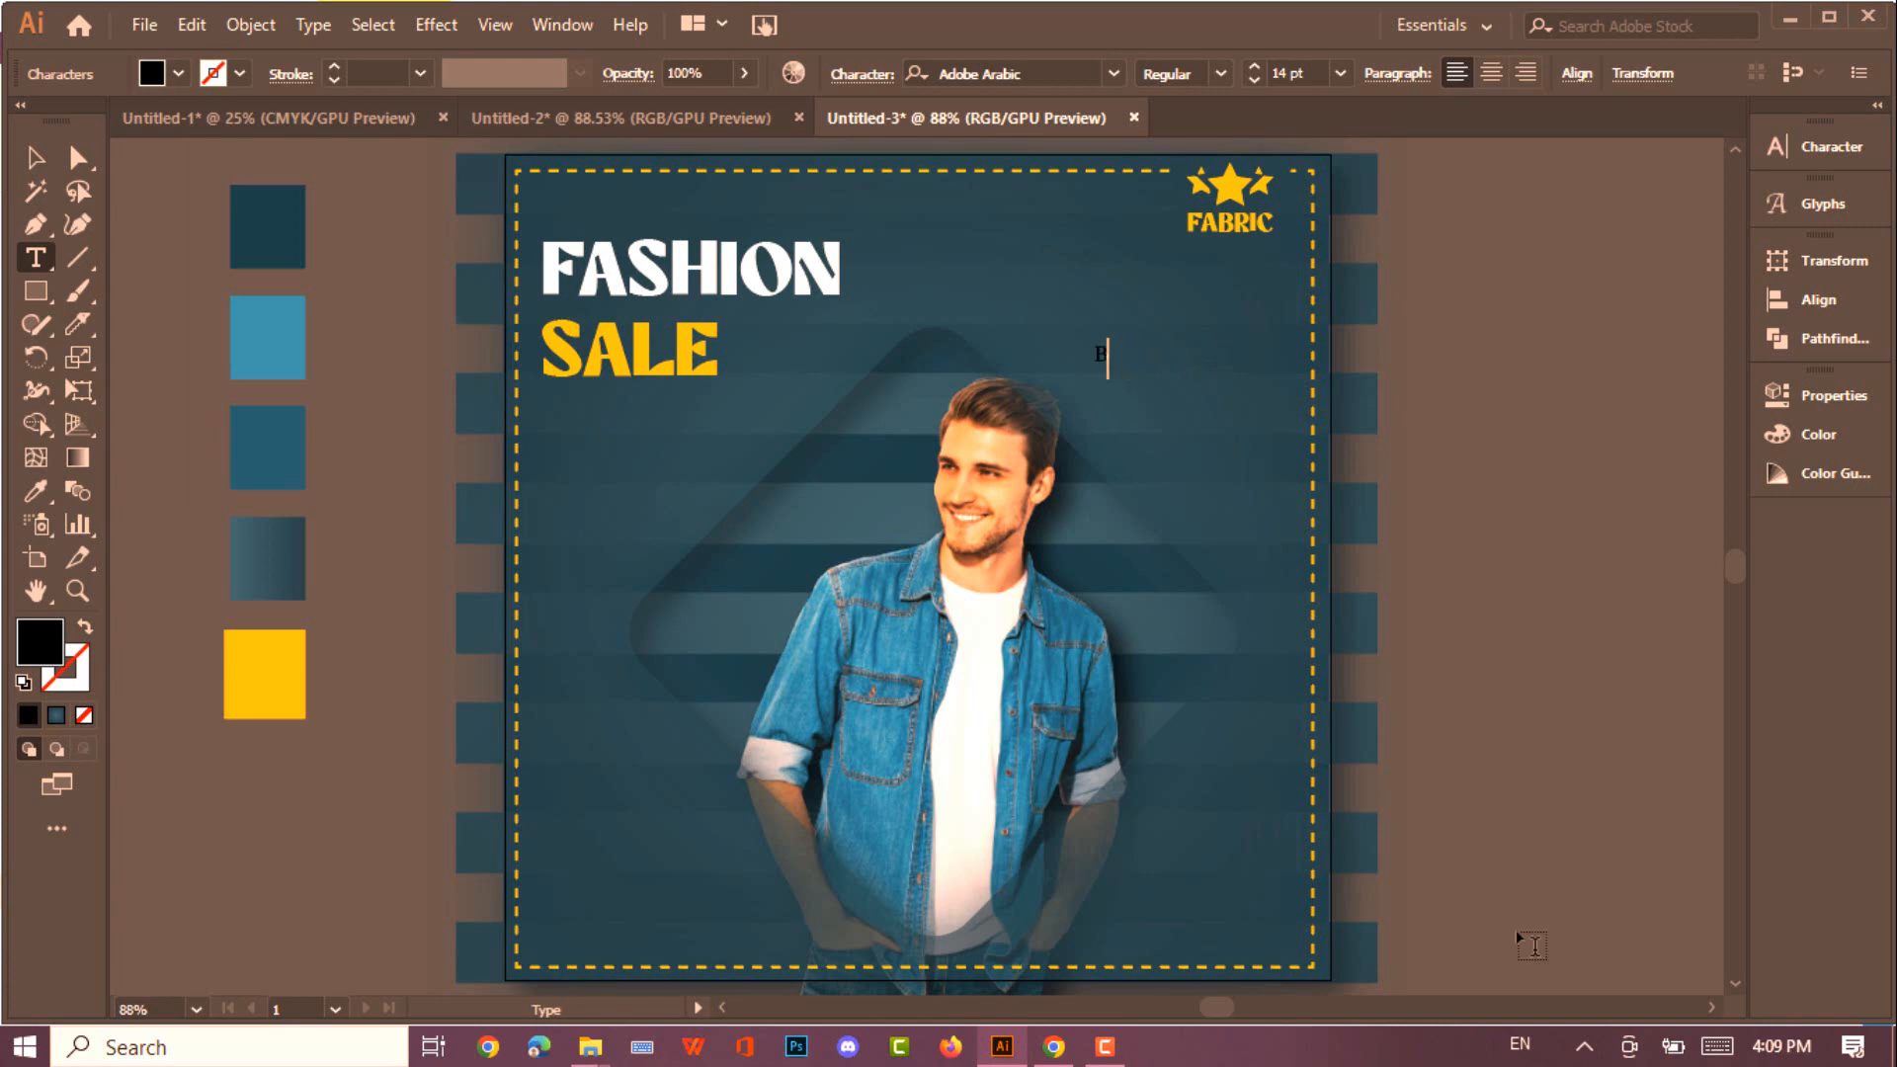
pyautogui.write('BUY NOW')
pyautogui.press('Escape')
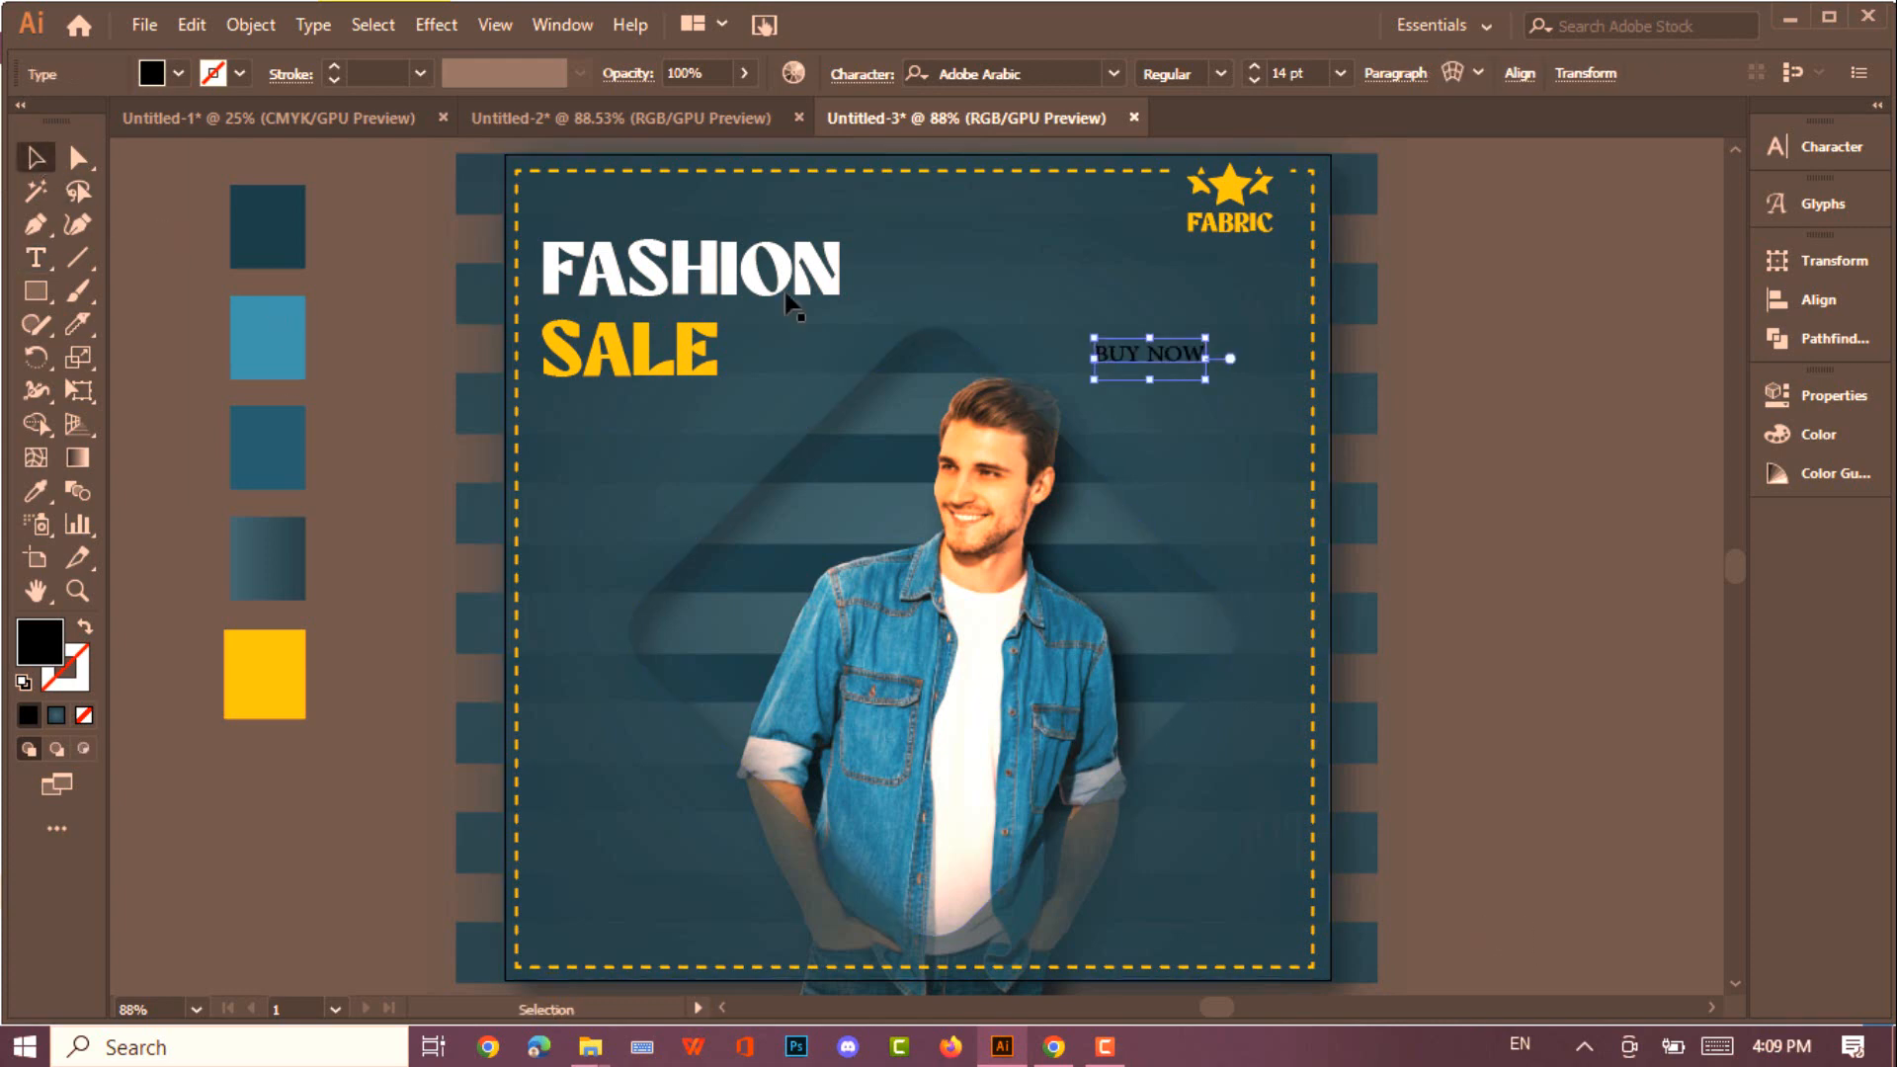
# Give the BUY NOW text a white fill and the LEMON MILK font
pyautogui.click(57, 120)
pyautogui.click(1113, 74)
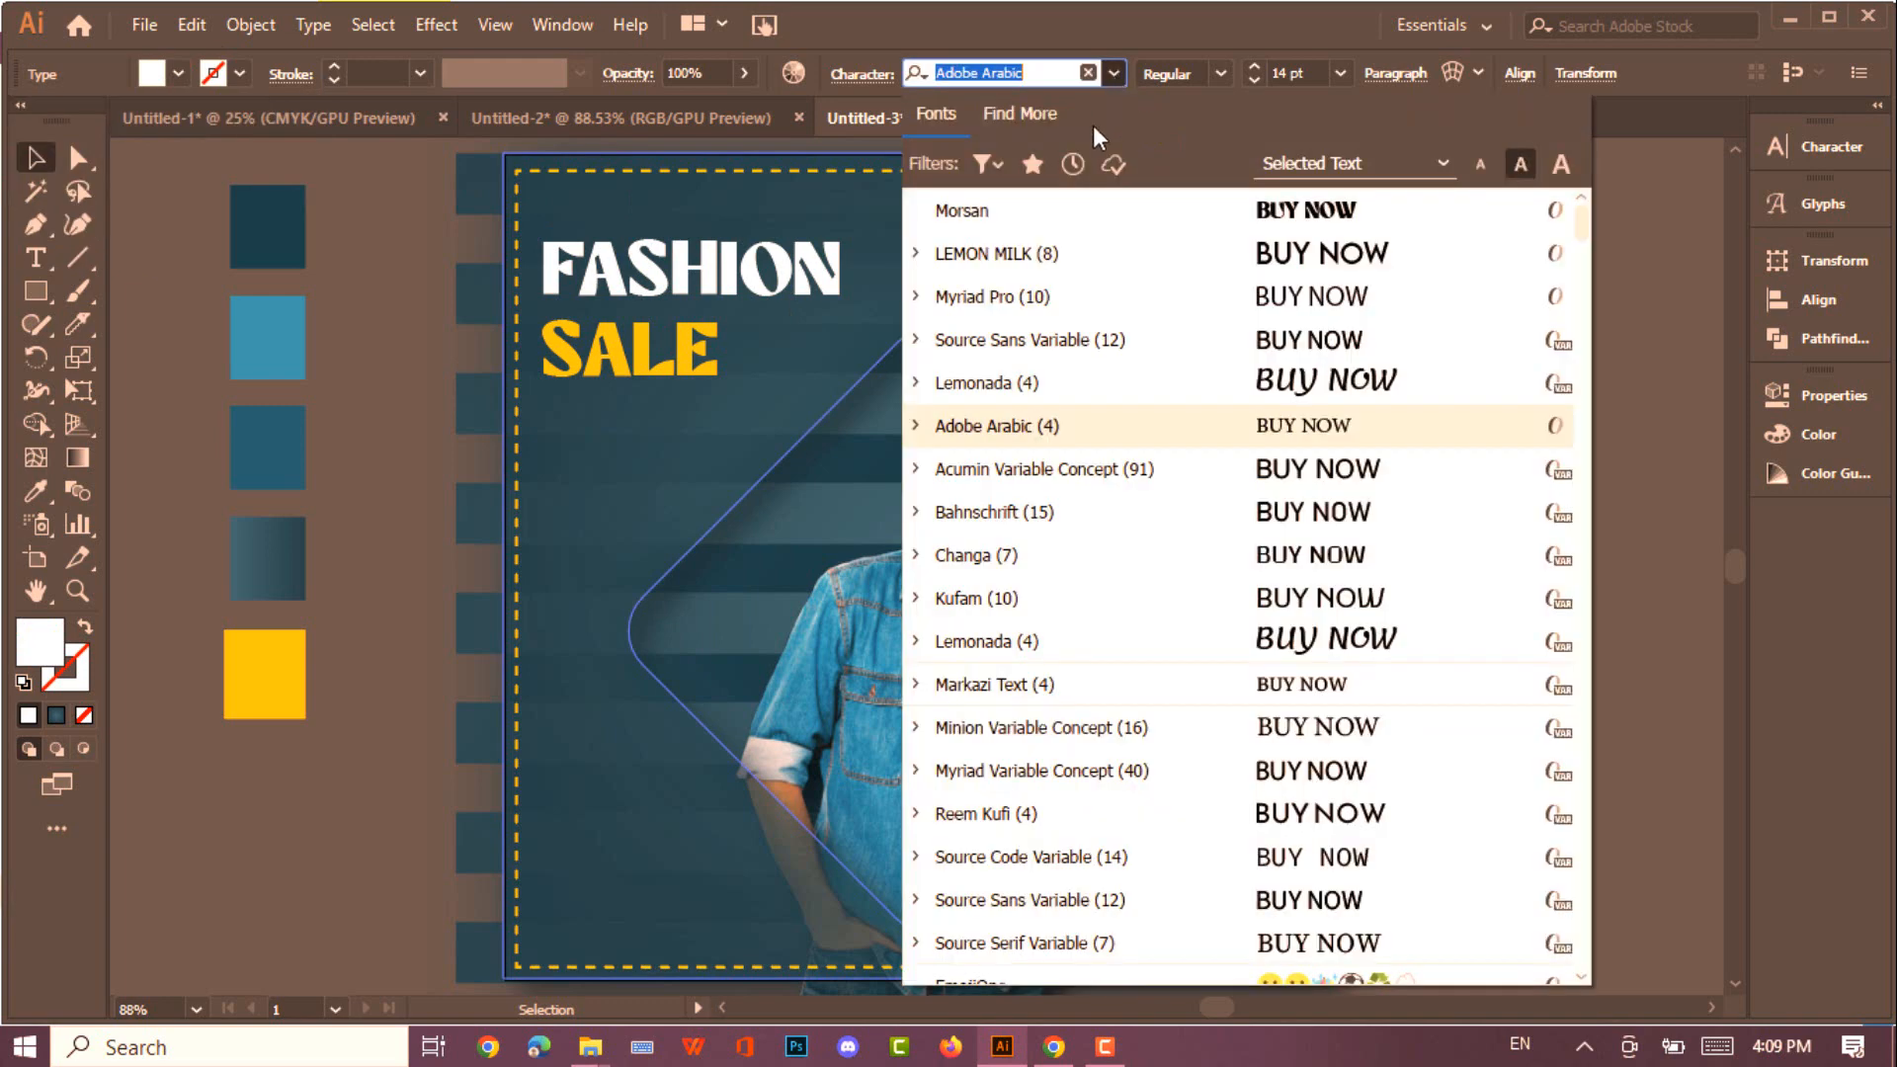
pyautogui.click(988, 246)
# Insert a down-right arrow glyph (↘) from the LEMON MILK font in front of BUY NOW
pyautogui.click(1803, 204)
pyautogui.click(1804, 204)
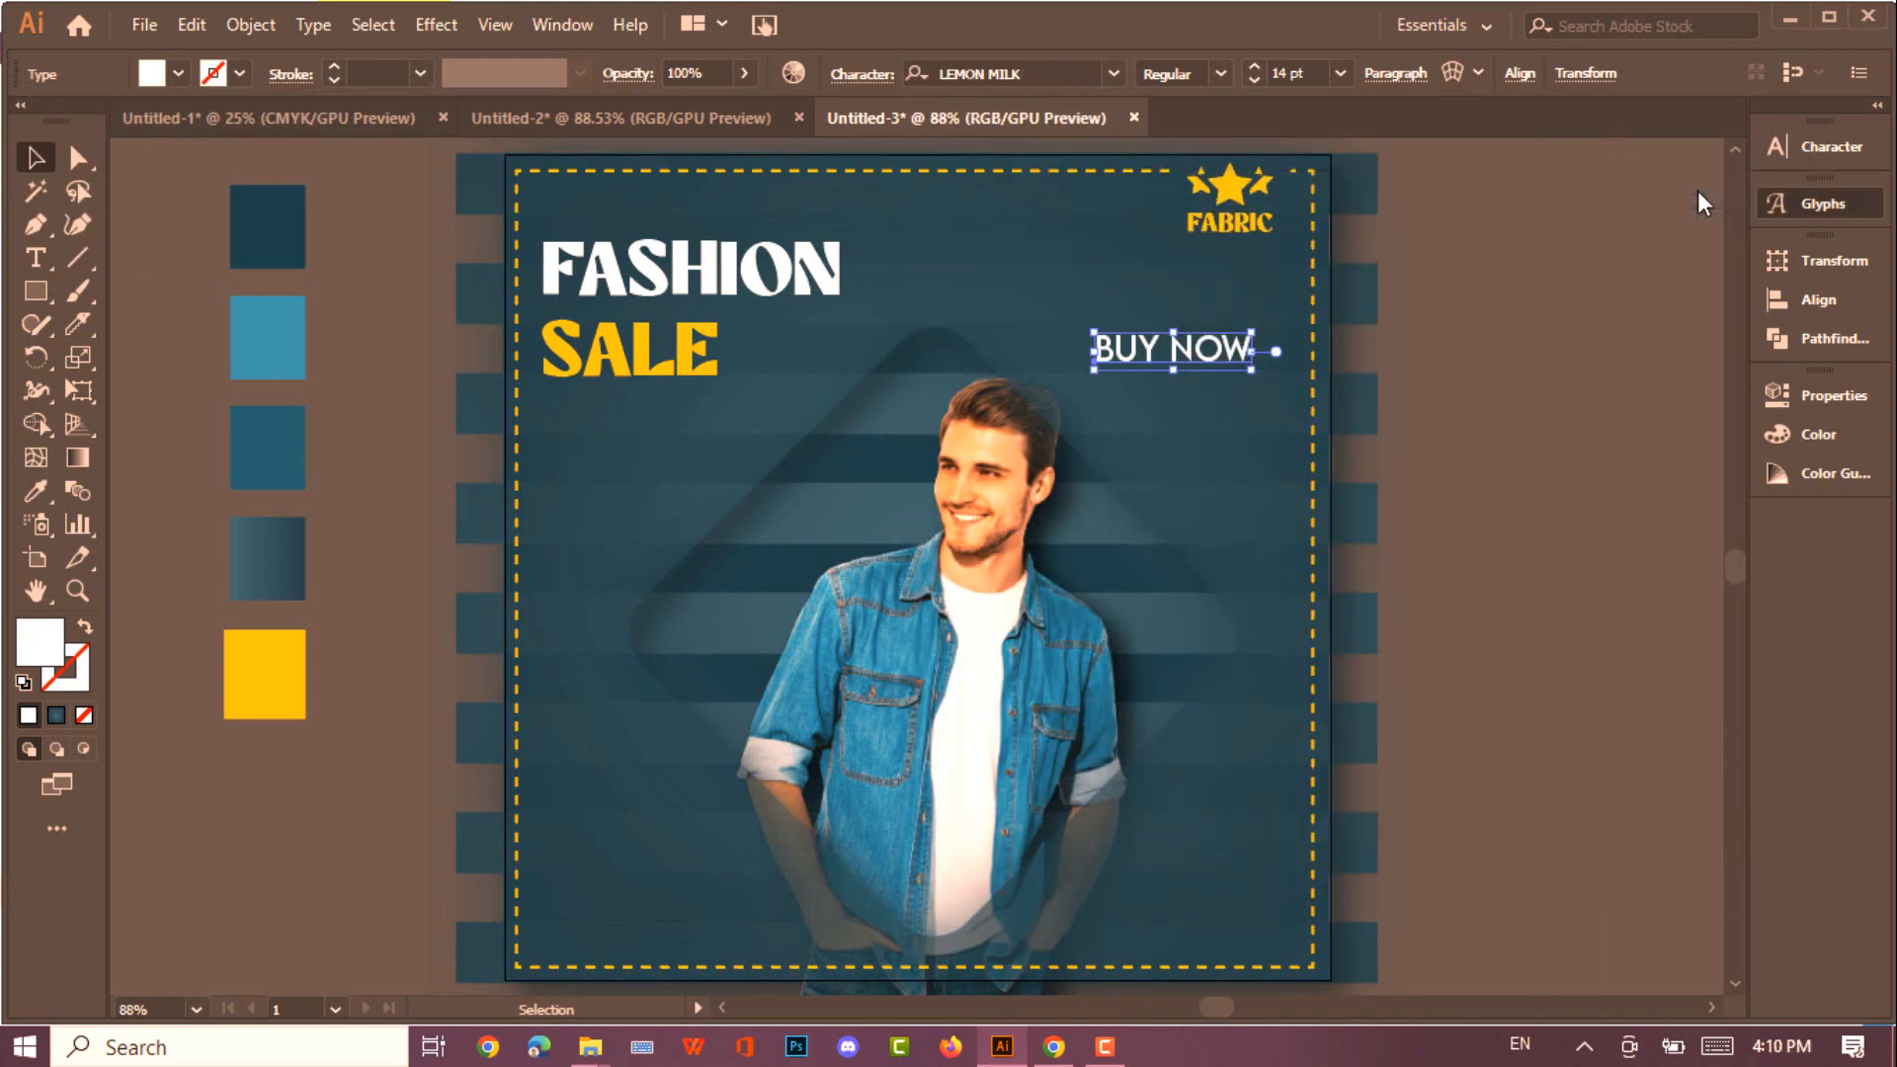
pyautogui.doubleClick(1240, 354)
pyautogui.click(1818, 215)
pyautogui.scroll(-5, 1462, 604)
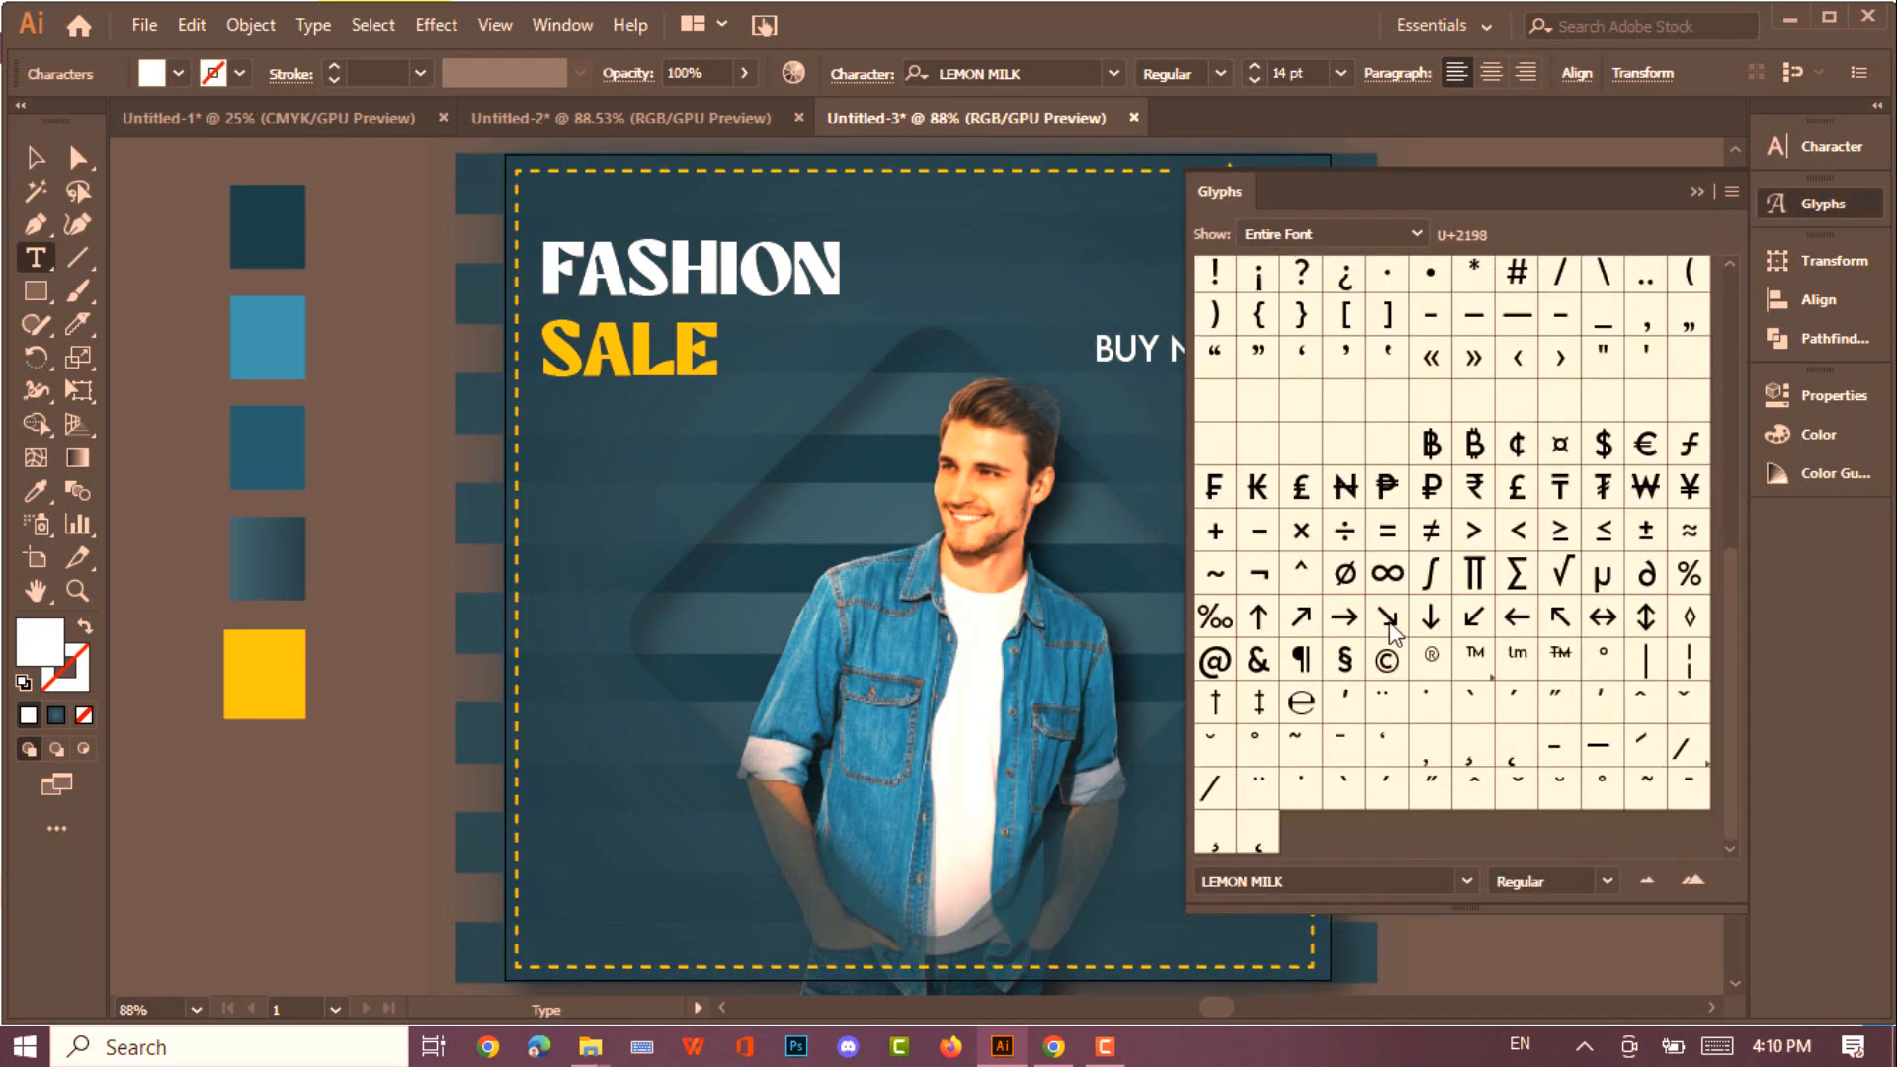
pyautogui.click(1711, 187)
pyautogui.click(1817, 207)
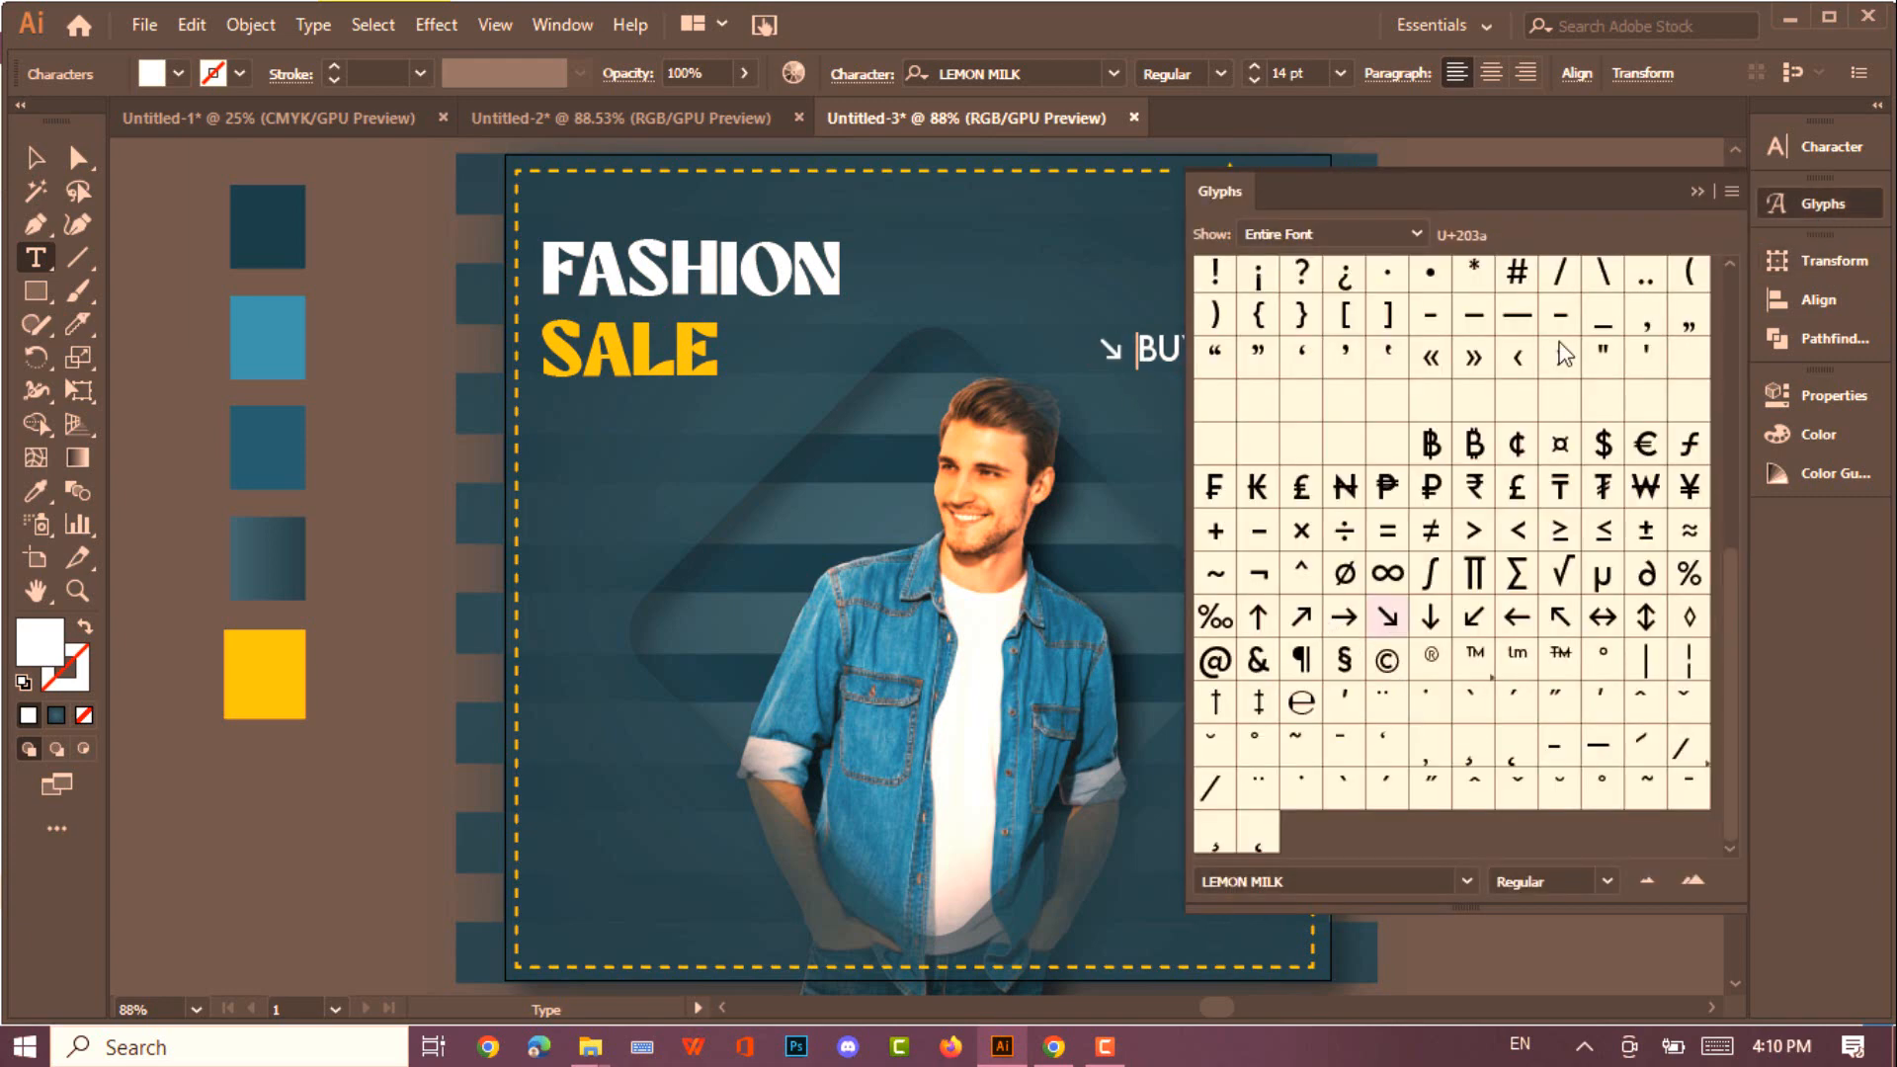
pyautogui.click(1697, 191)
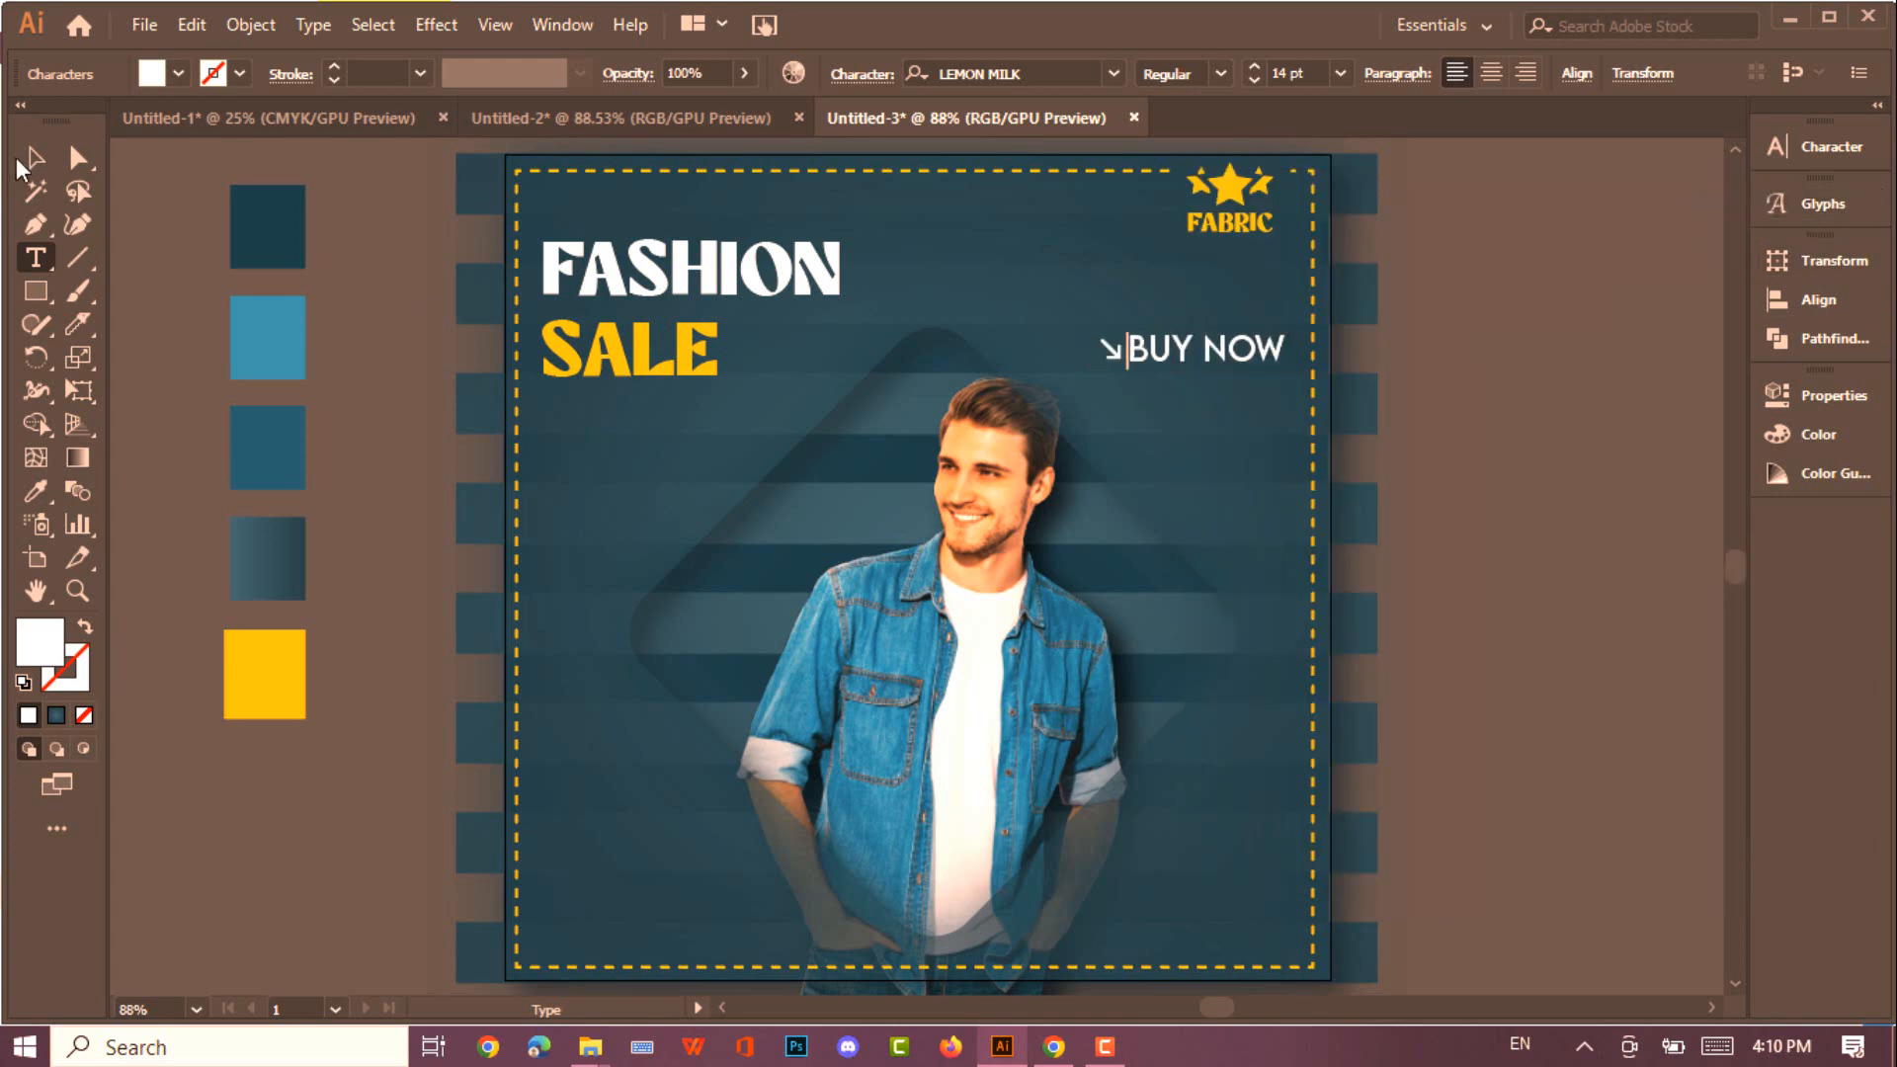
# Place the arrow and BUY NOW text below SALE, and shift the FASHION SALE title slightly down and right to align with it
pyautogui.click(30, 160)
pyautogui.click(1186, 350)
pyautogui.moveTo(1179, 369); pyautogui.dragTo(674, 470)
pyautogui.moveTo(668, 290); pyautogui.dragTo(734, 298)
pyautogui.moveTo(689, 465); pyautogui.dragTo(701, 463)
pyautogui.click(1467, 456)
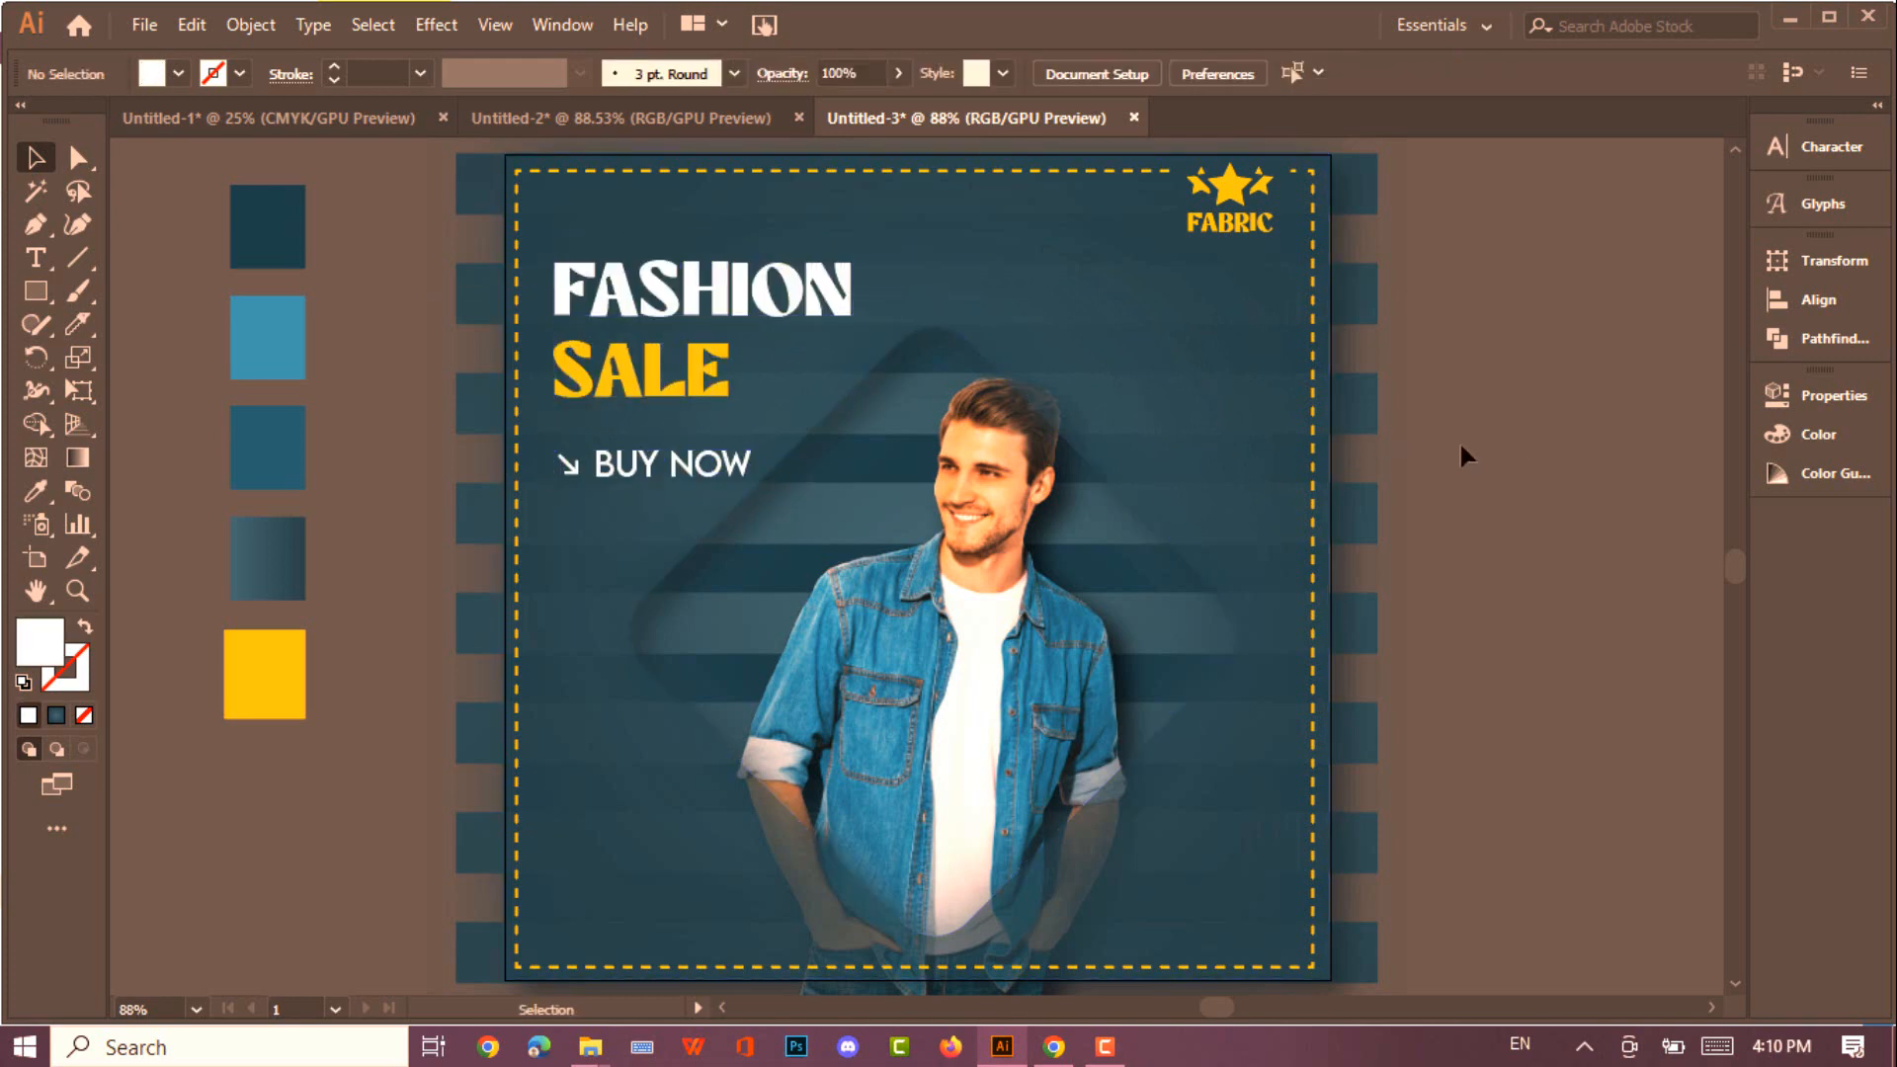
# Create a separate text object below the FABRIC logo containing only a down-left arrow glyph (↙)
pyautogui.press('t')
pyautogui.click(1161, 326)
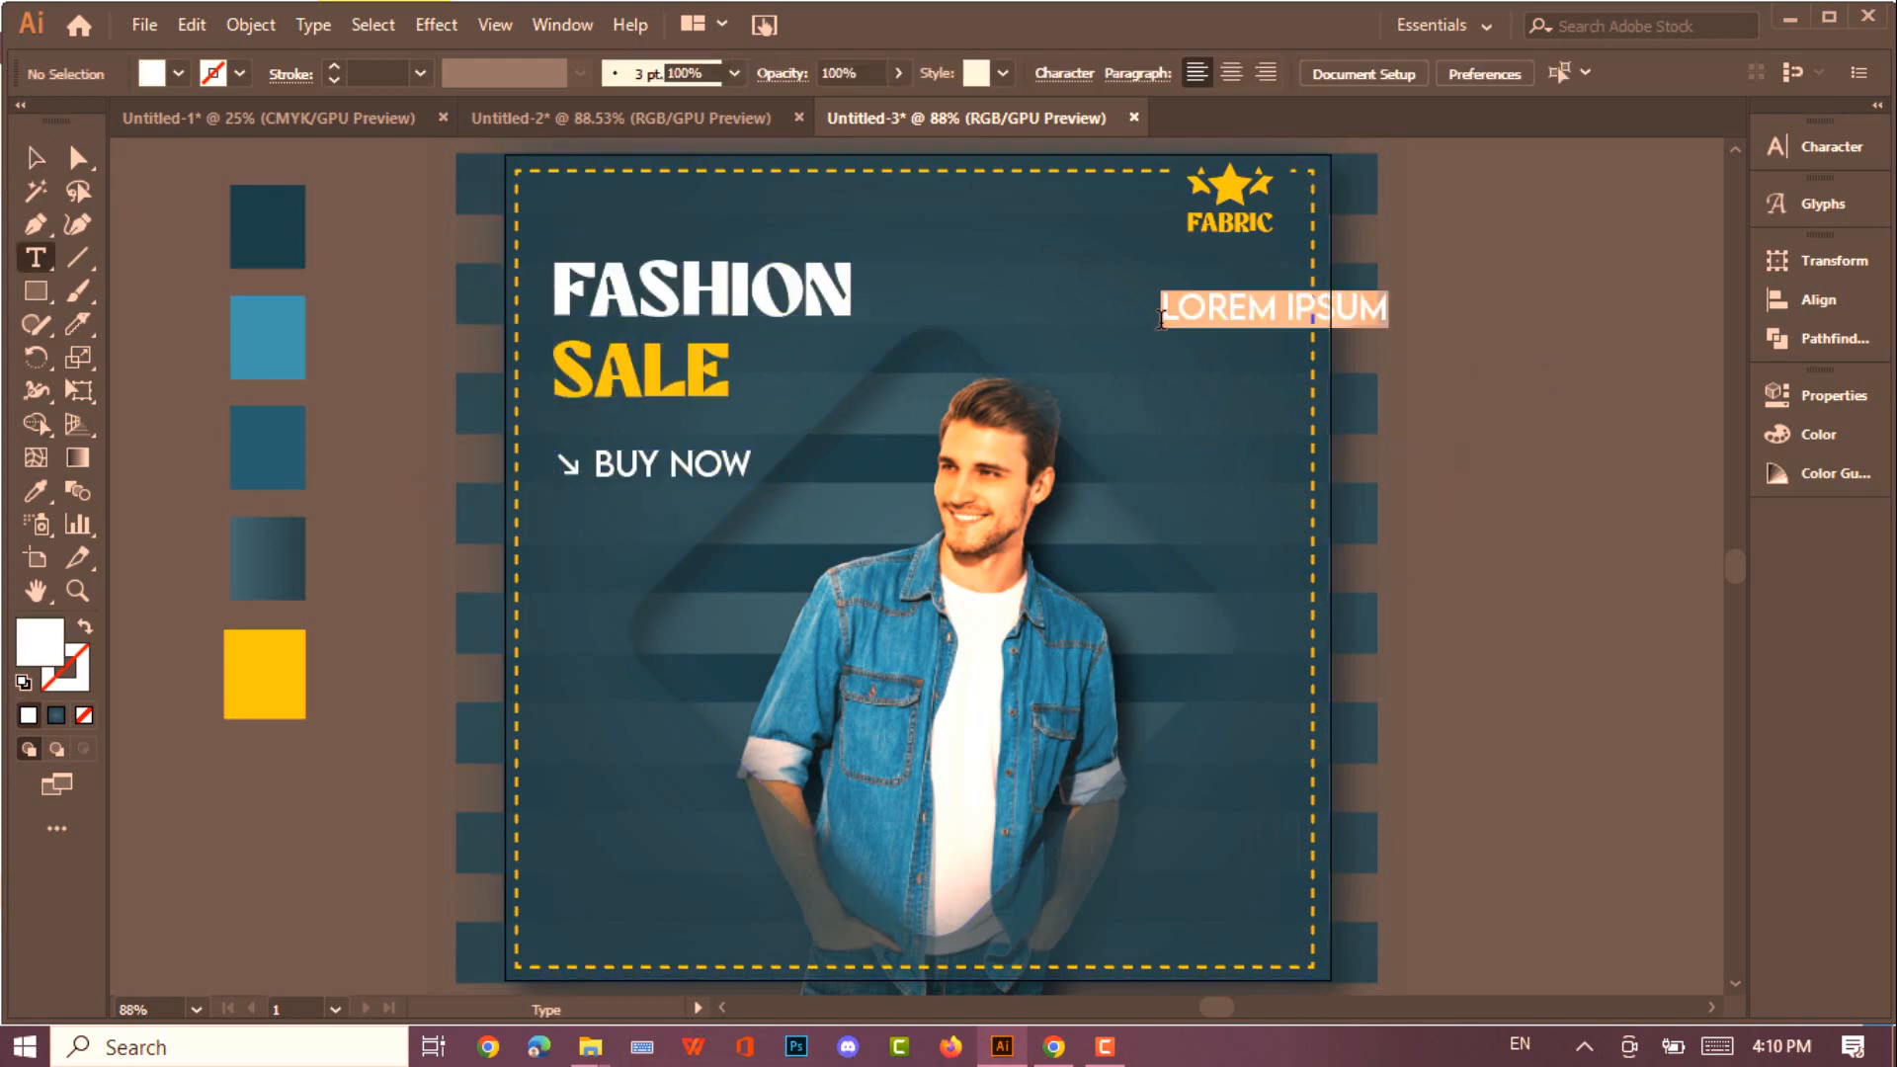
pyautogui.press('BackSpace')
pyautogui.click(1823, 208)
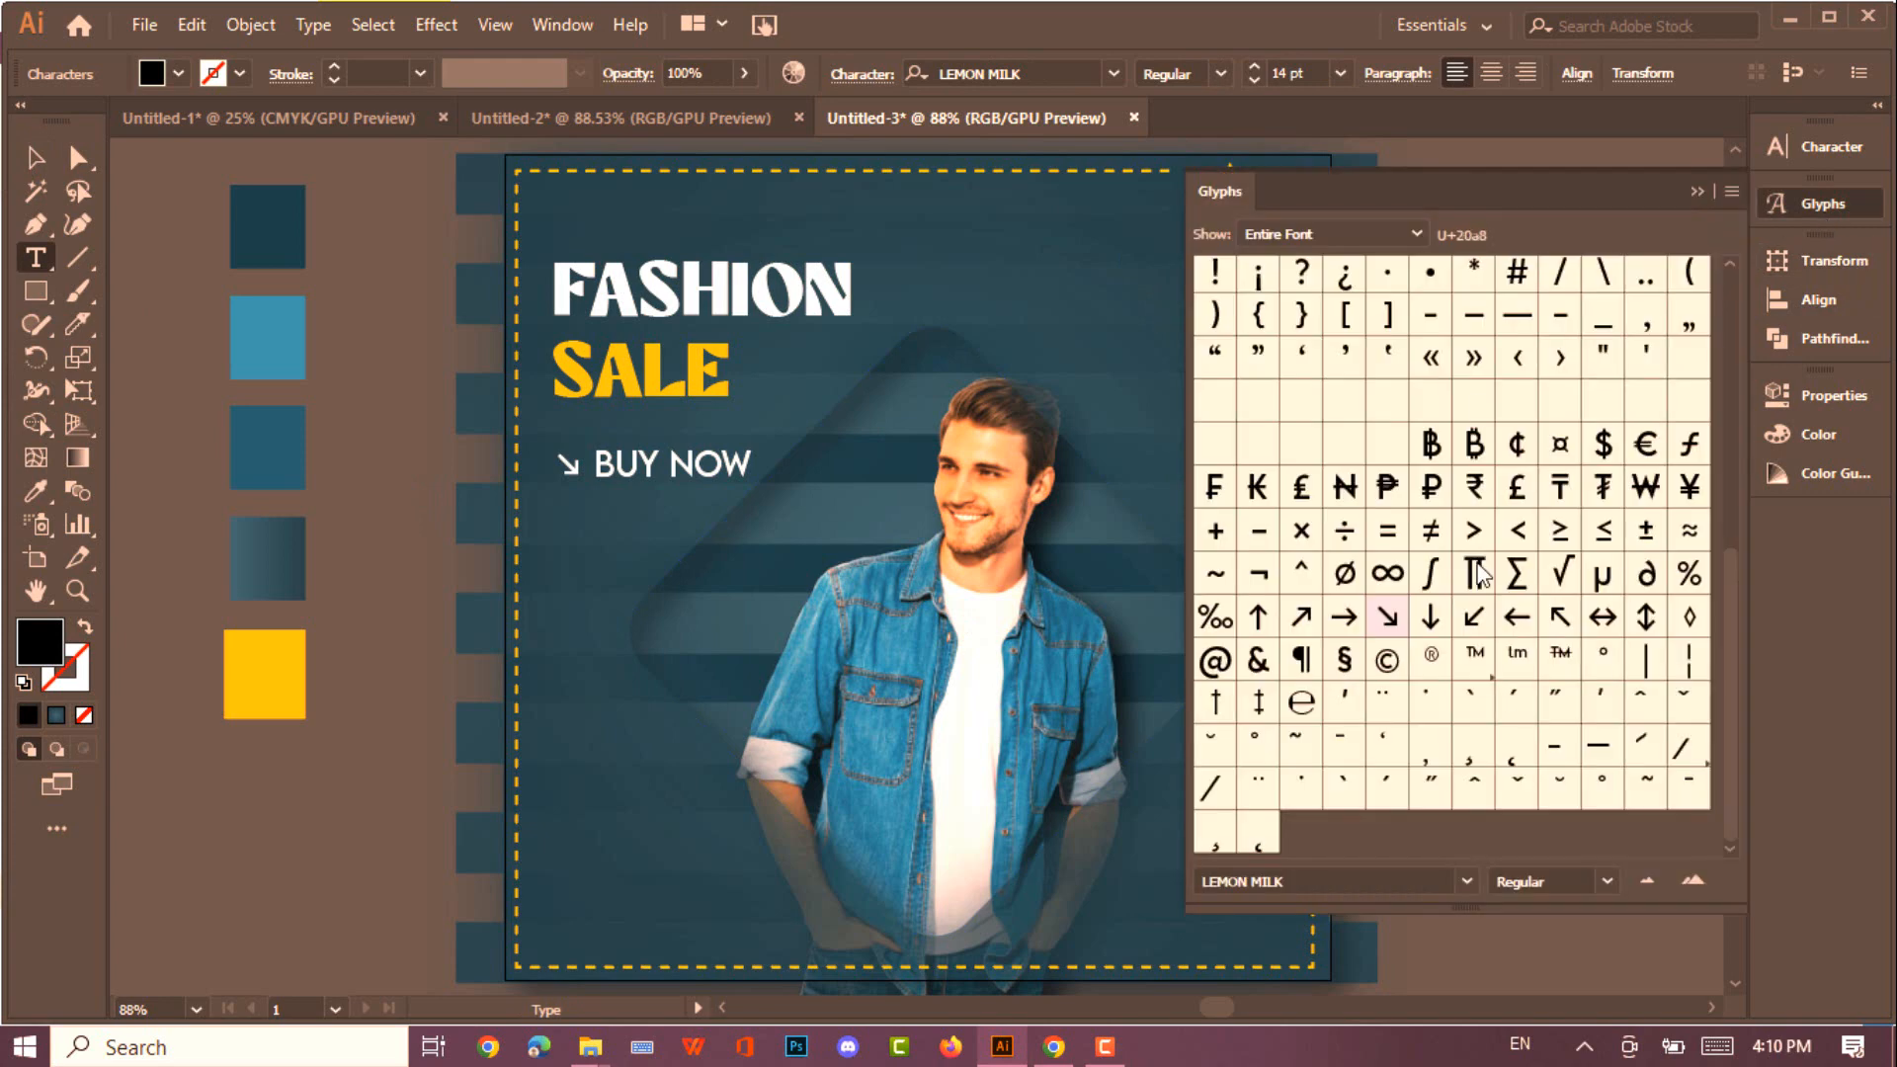
pyautogui.doubleClick(1467, 624)
pyautogui.click(1697, 191)
# Set the down-left arrow glyph to the Bold style with a white fill
pyautogui.click(1220, 74)
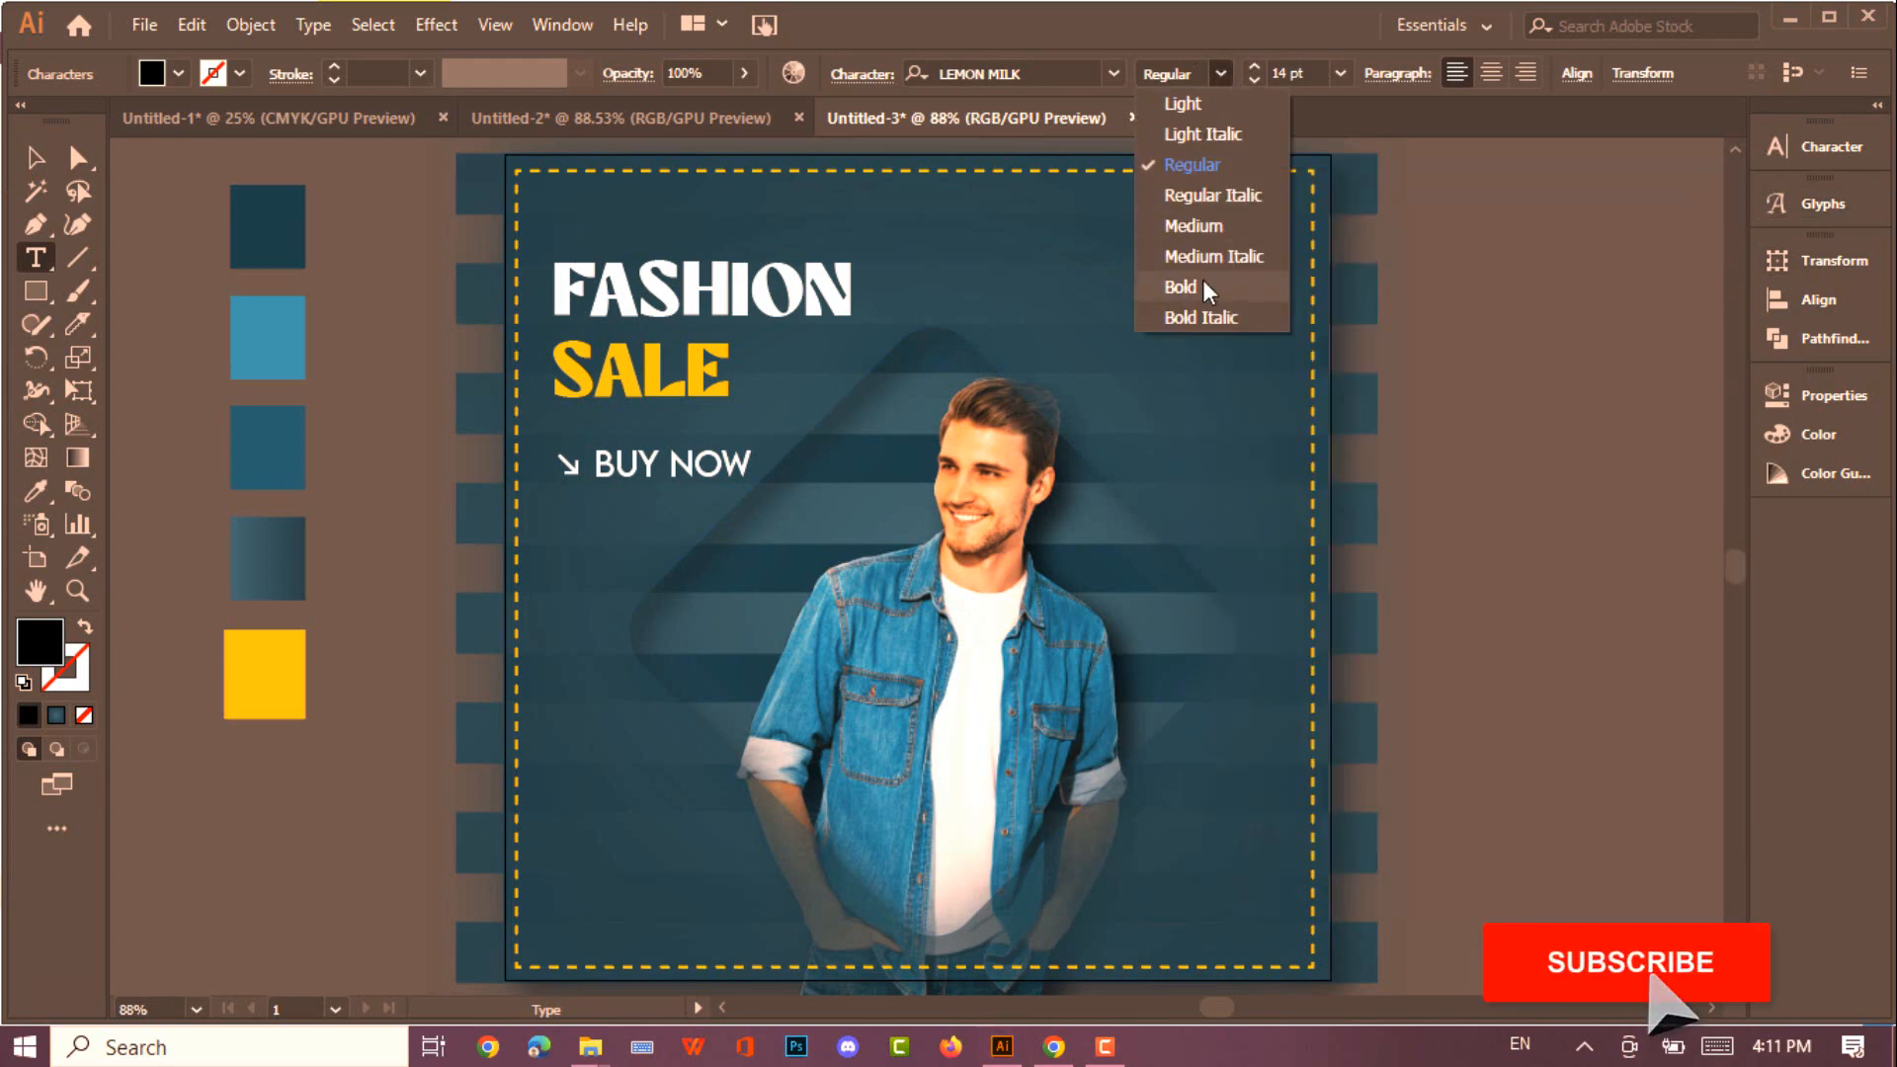
pyautogui.click(1182, 286)
pyautogui.press('Escape')
pyautogui.click(178, 74)
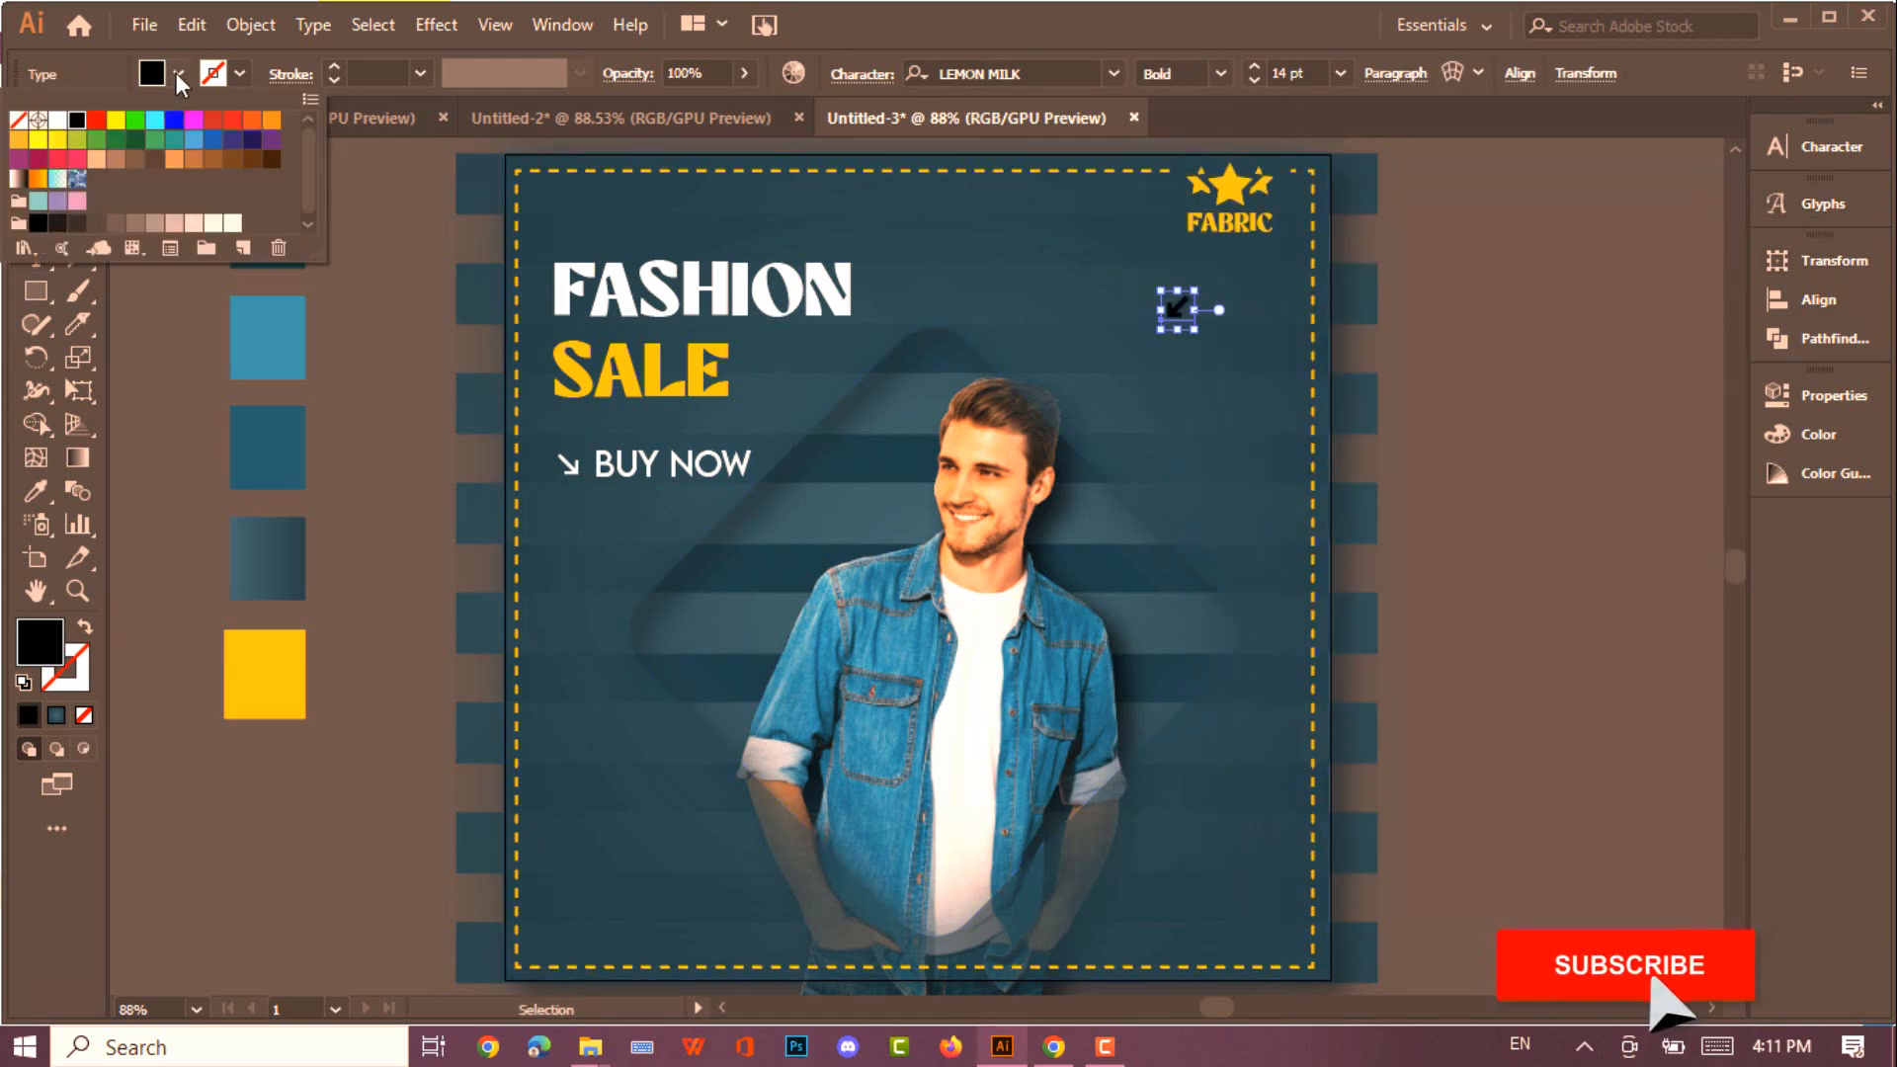
pyautogui.click(58, 120)
# Draw a circle about 0.2 in wide over the down-left arrow and fill it with the palette's yellow
pyautogui.press('l')
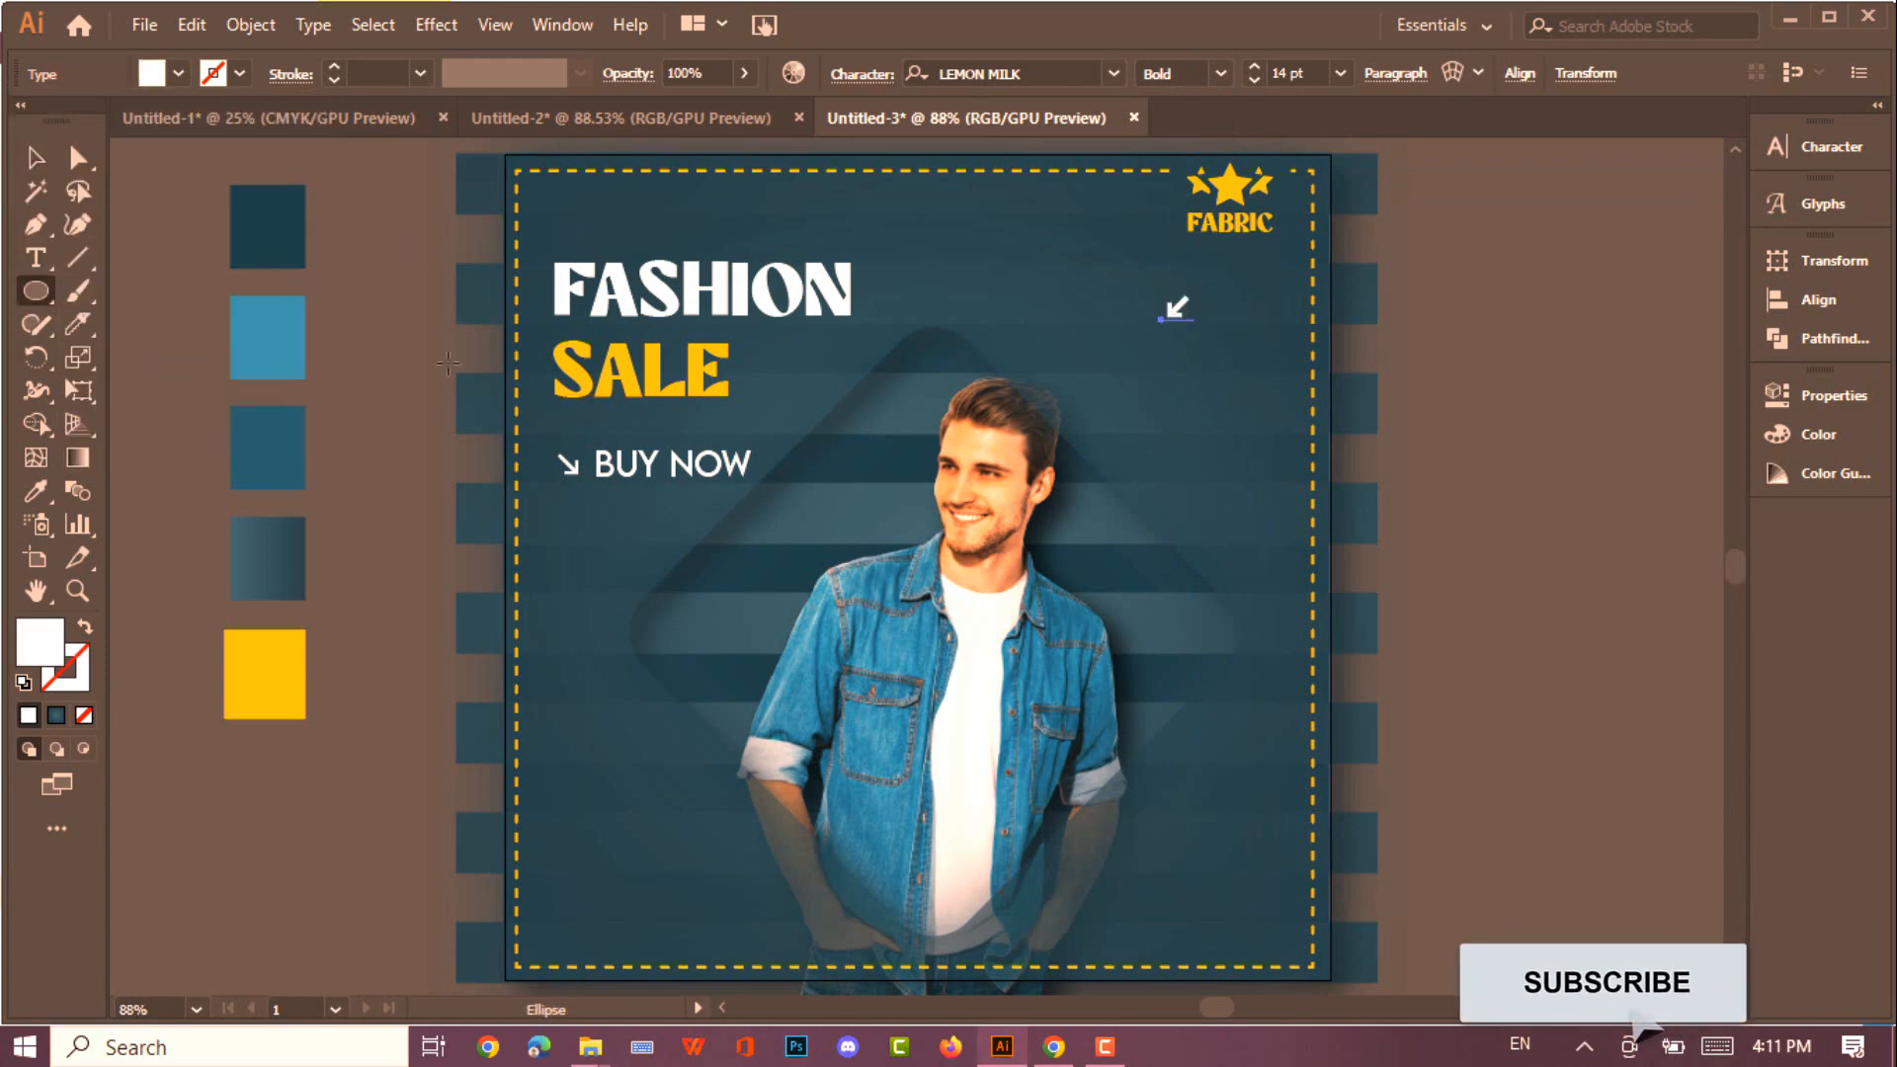
pyautogui.moveTo(1160, 288); pyautogui.dragTo(1198, 326)
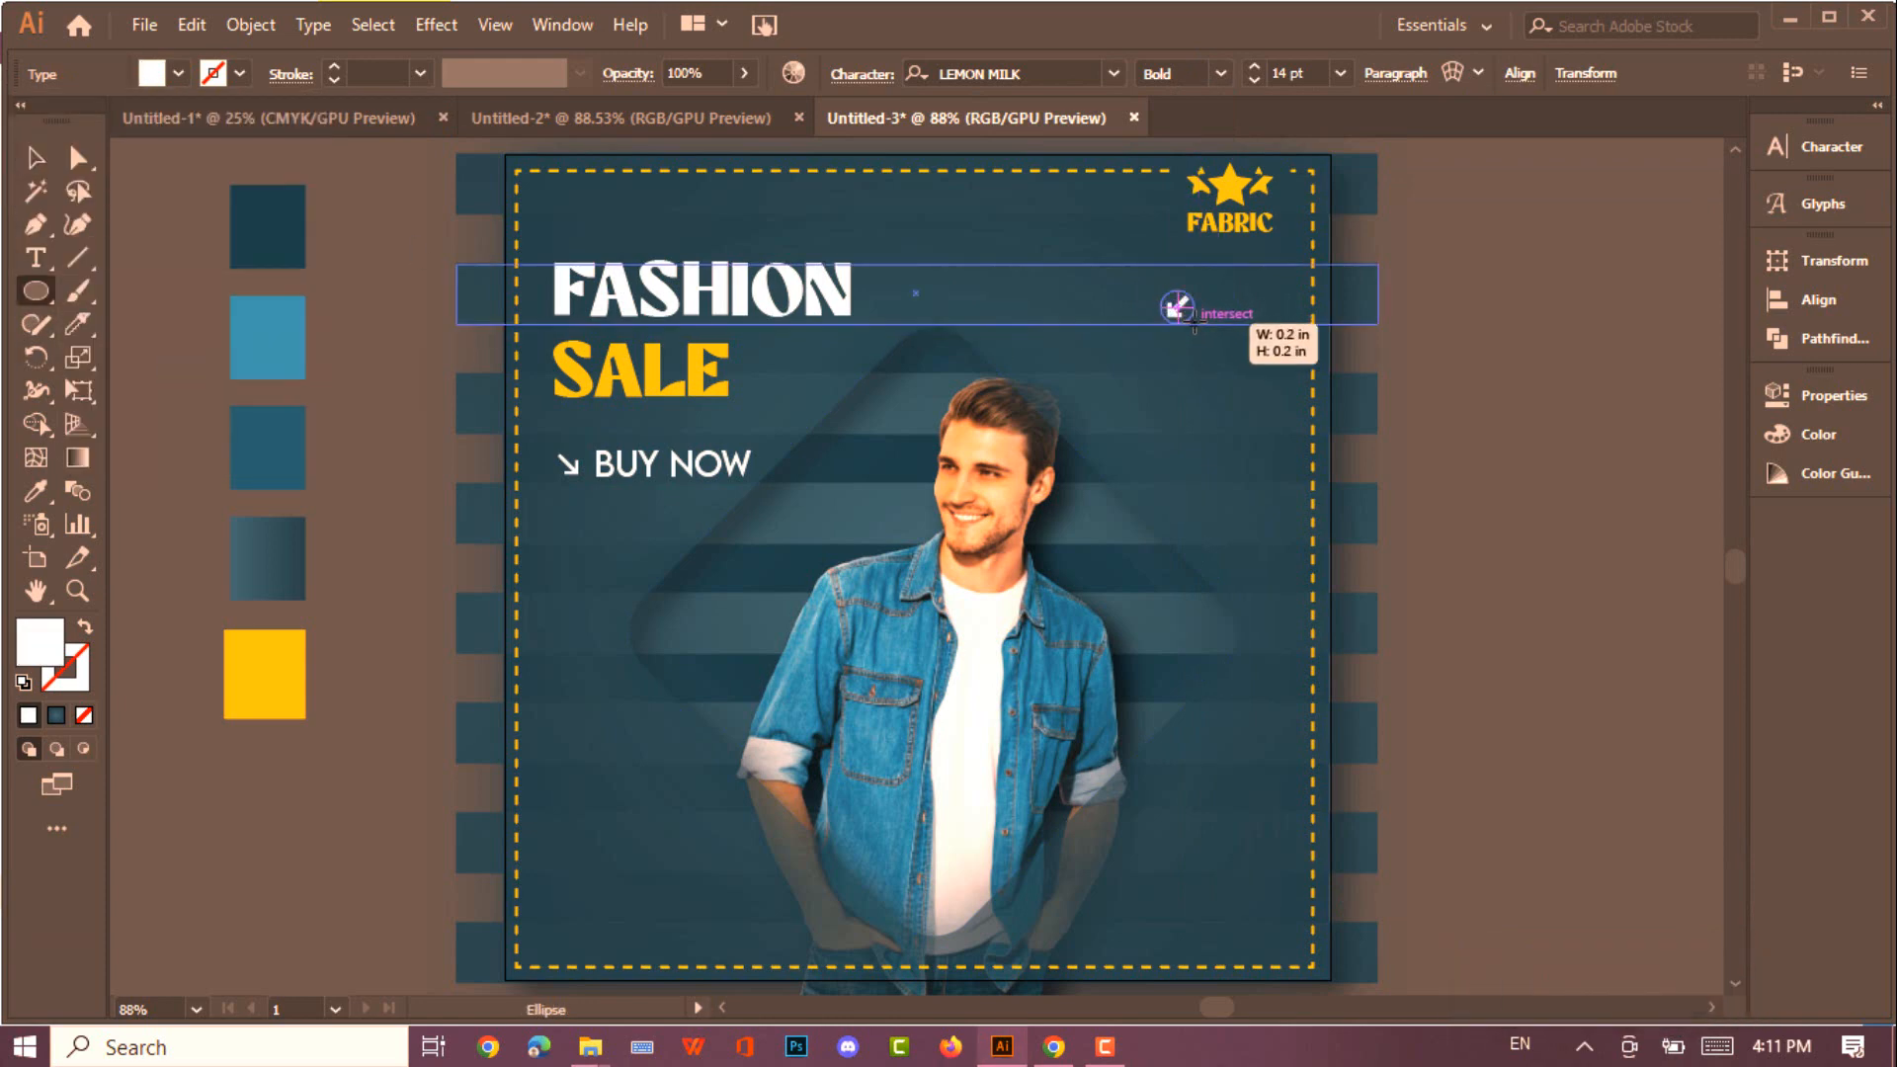
pyautogui.press('v')
pyautogui.press('i')
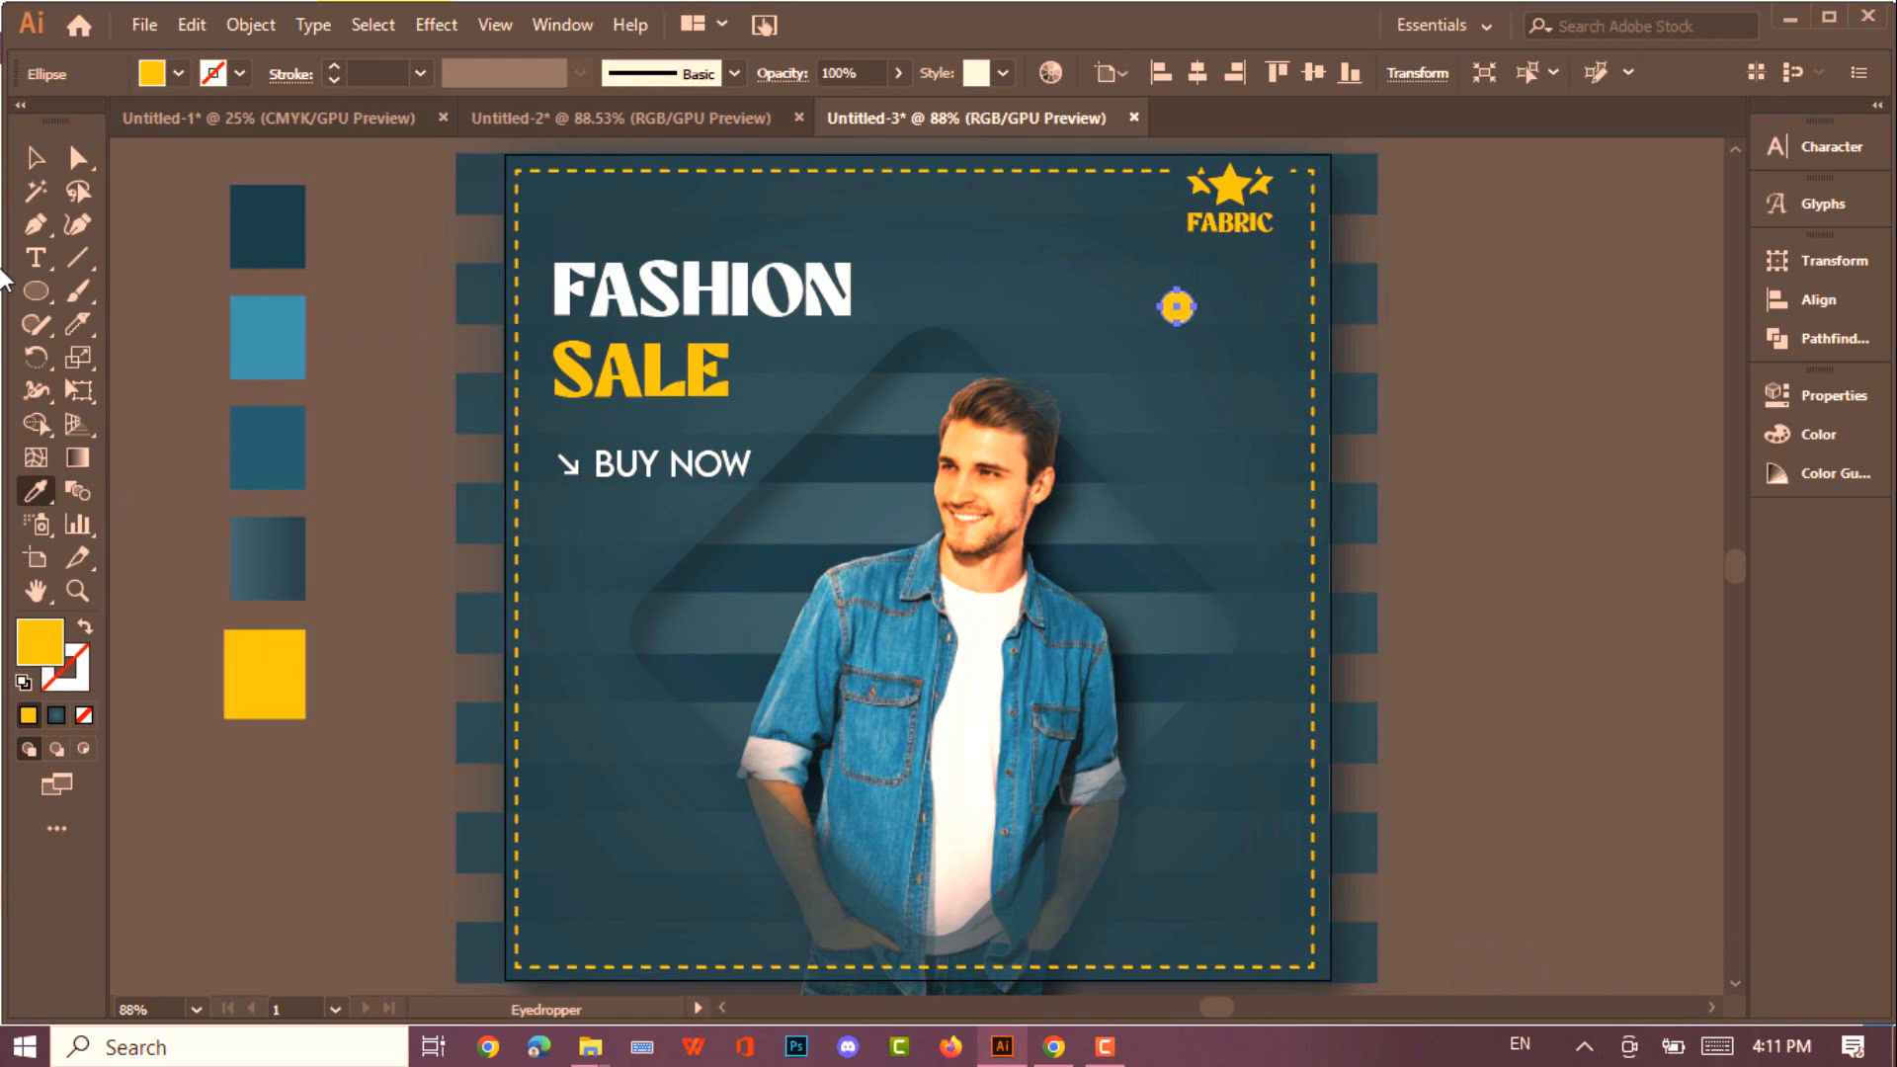
# Move the yellow circle and arrow outside the artboard with the arrow stacked in front, and select both together
pyautogui.press('v')
pyautogui.moveTo(1175, 306); pyautogui.dragTo(1456, 309)
pyautogui.rightClick(1459, 307)
pyautogui.moveTo(1579, 704)
pyautogui.click(1324, 706)
pyautogui.moveTo(1403, 252); pyautogui.dragTo(1528, 359)
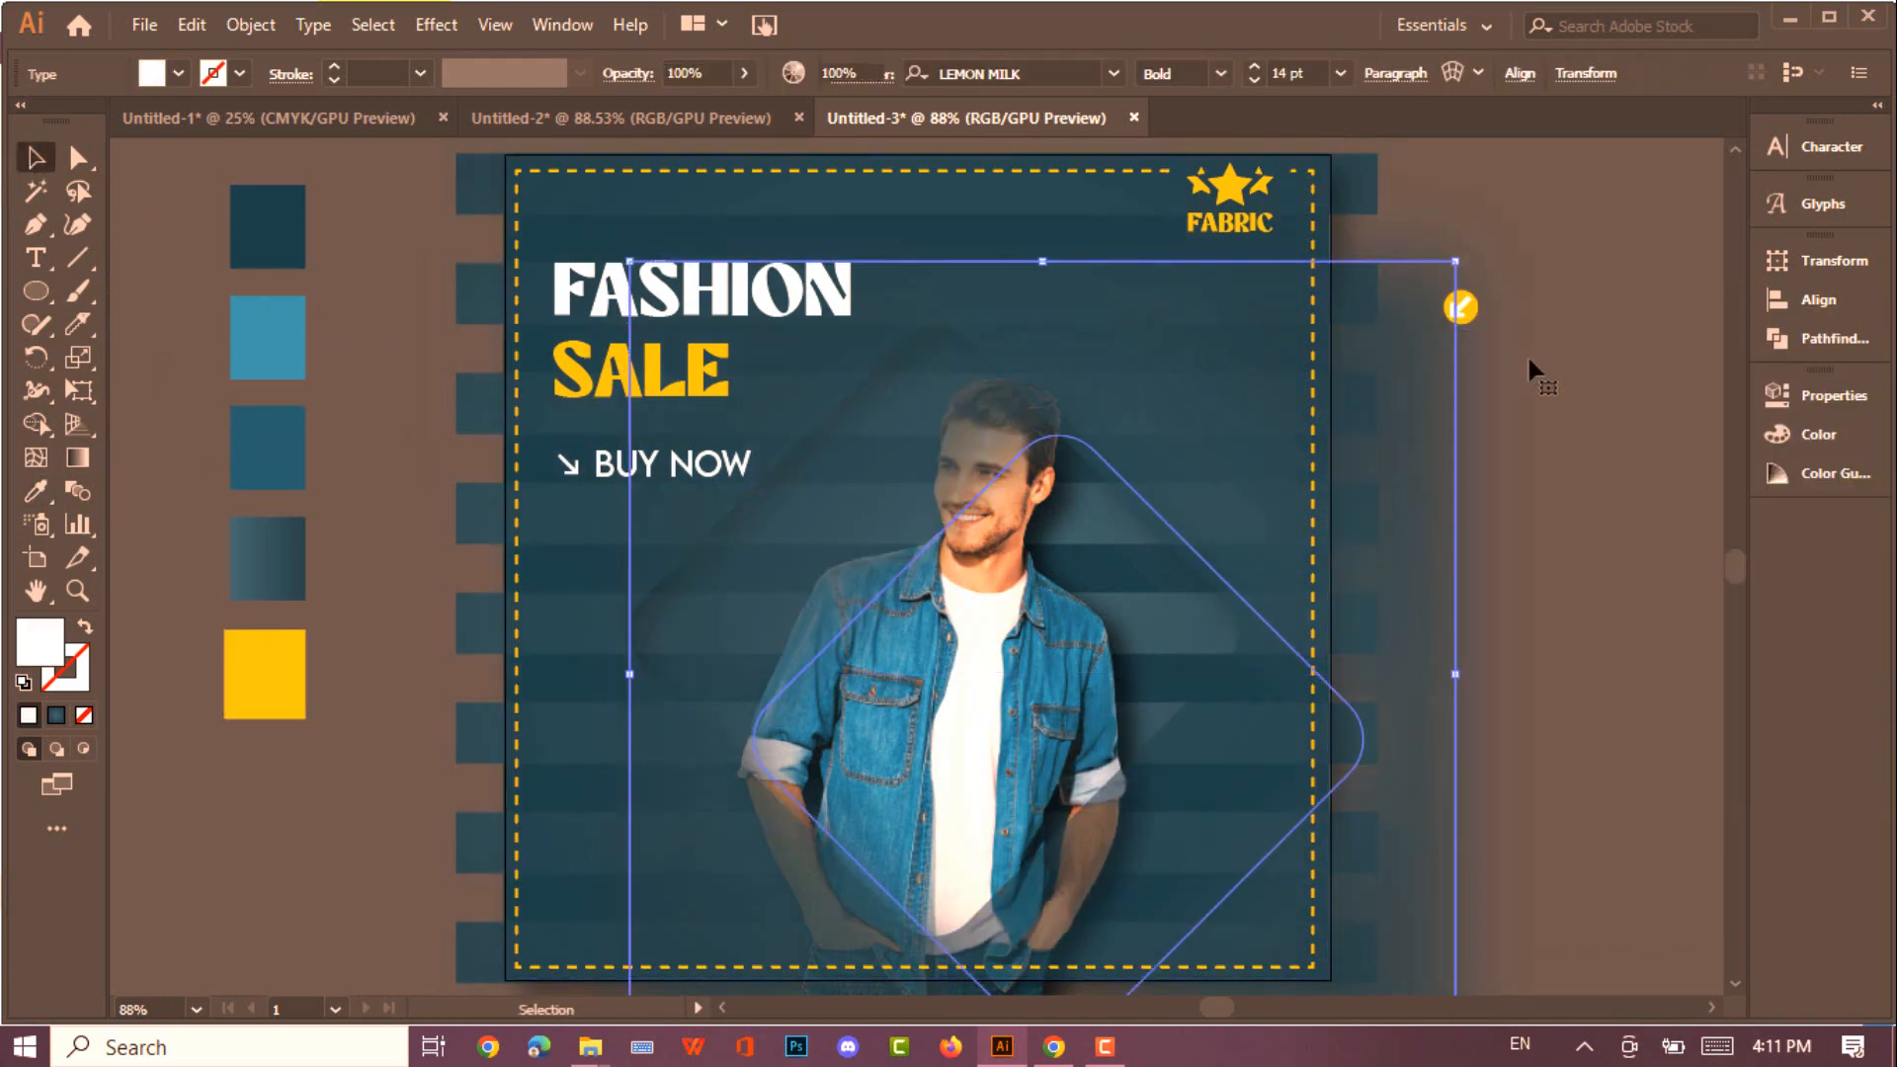
pyautogui.hotkey('ctrl', 'z')
pyautogui.click(1490, 353)
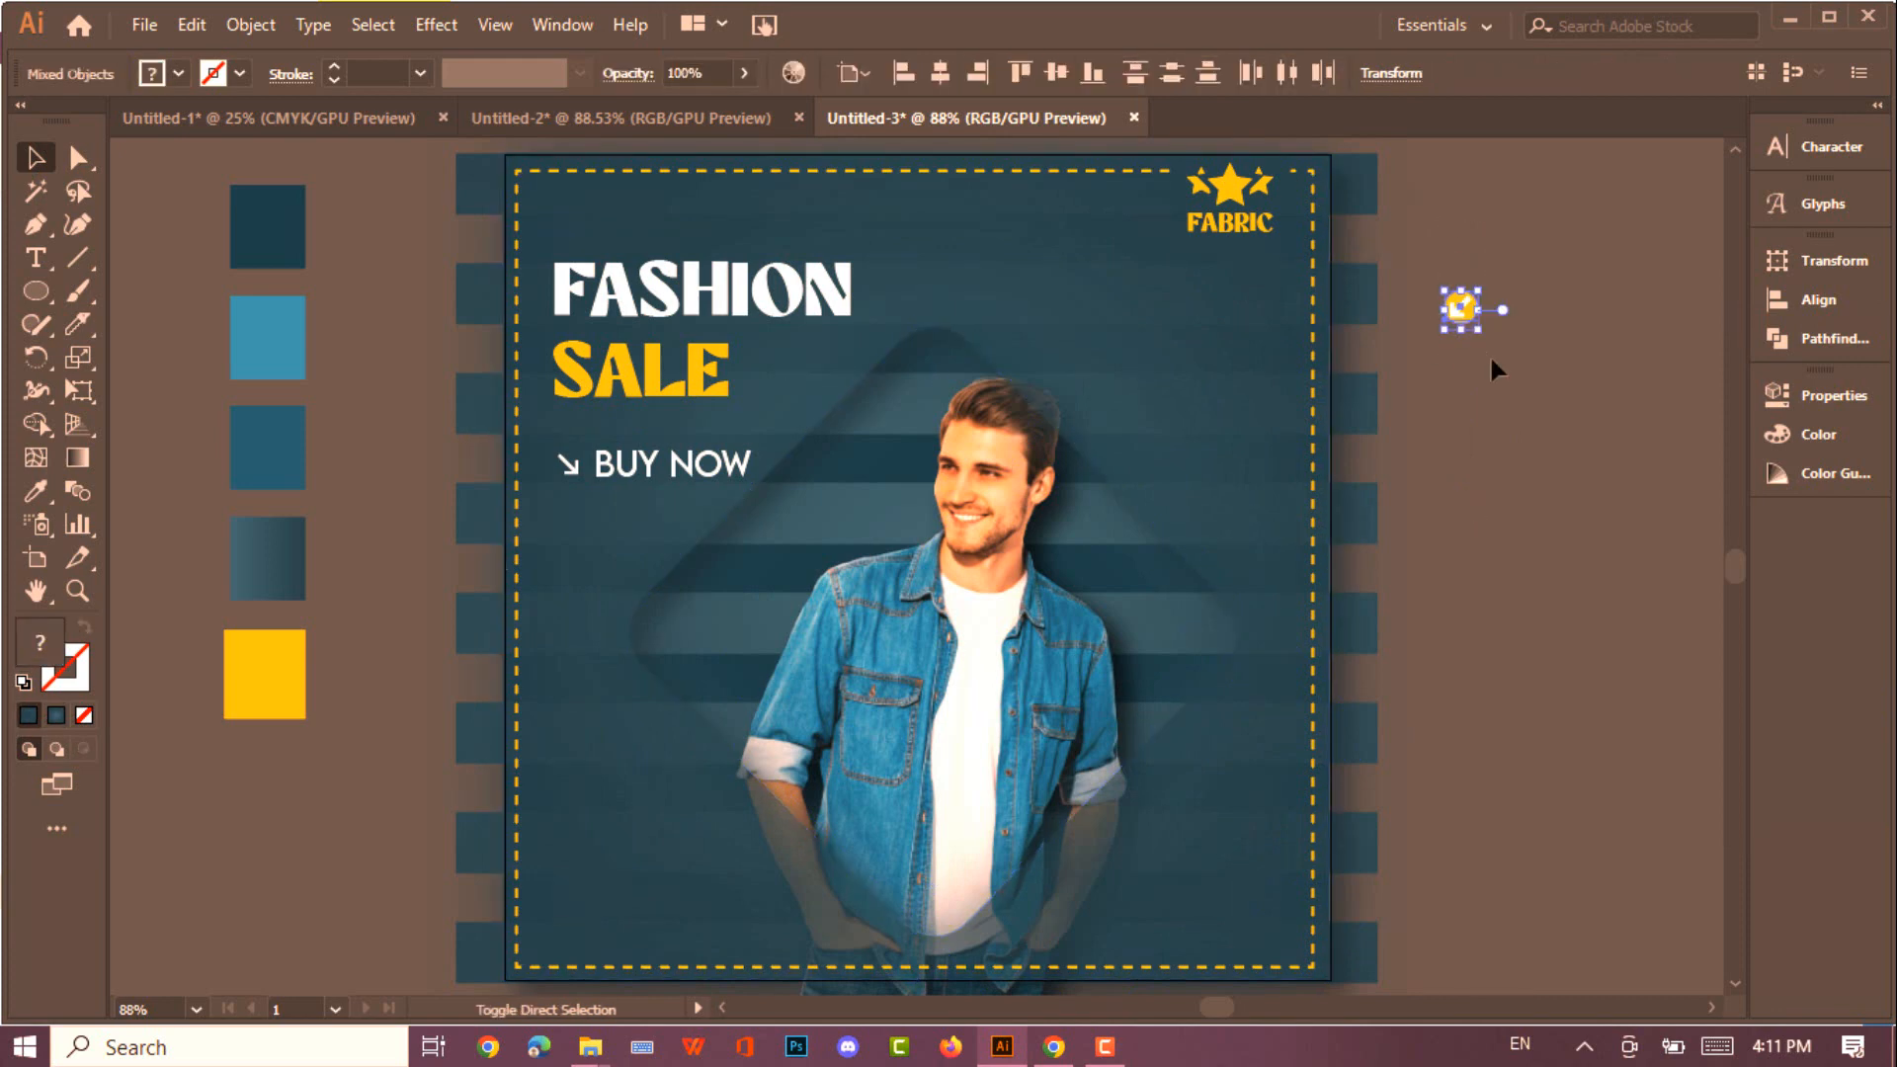
pyautogui.moveTo(1460, 303); pyautogui.dragTo(768, 380)
pyautogui.click(1422, 378)
pyautogui.hotkey('ctrl', 'z')
pyautogui.hotkey('ctrl', 'z')
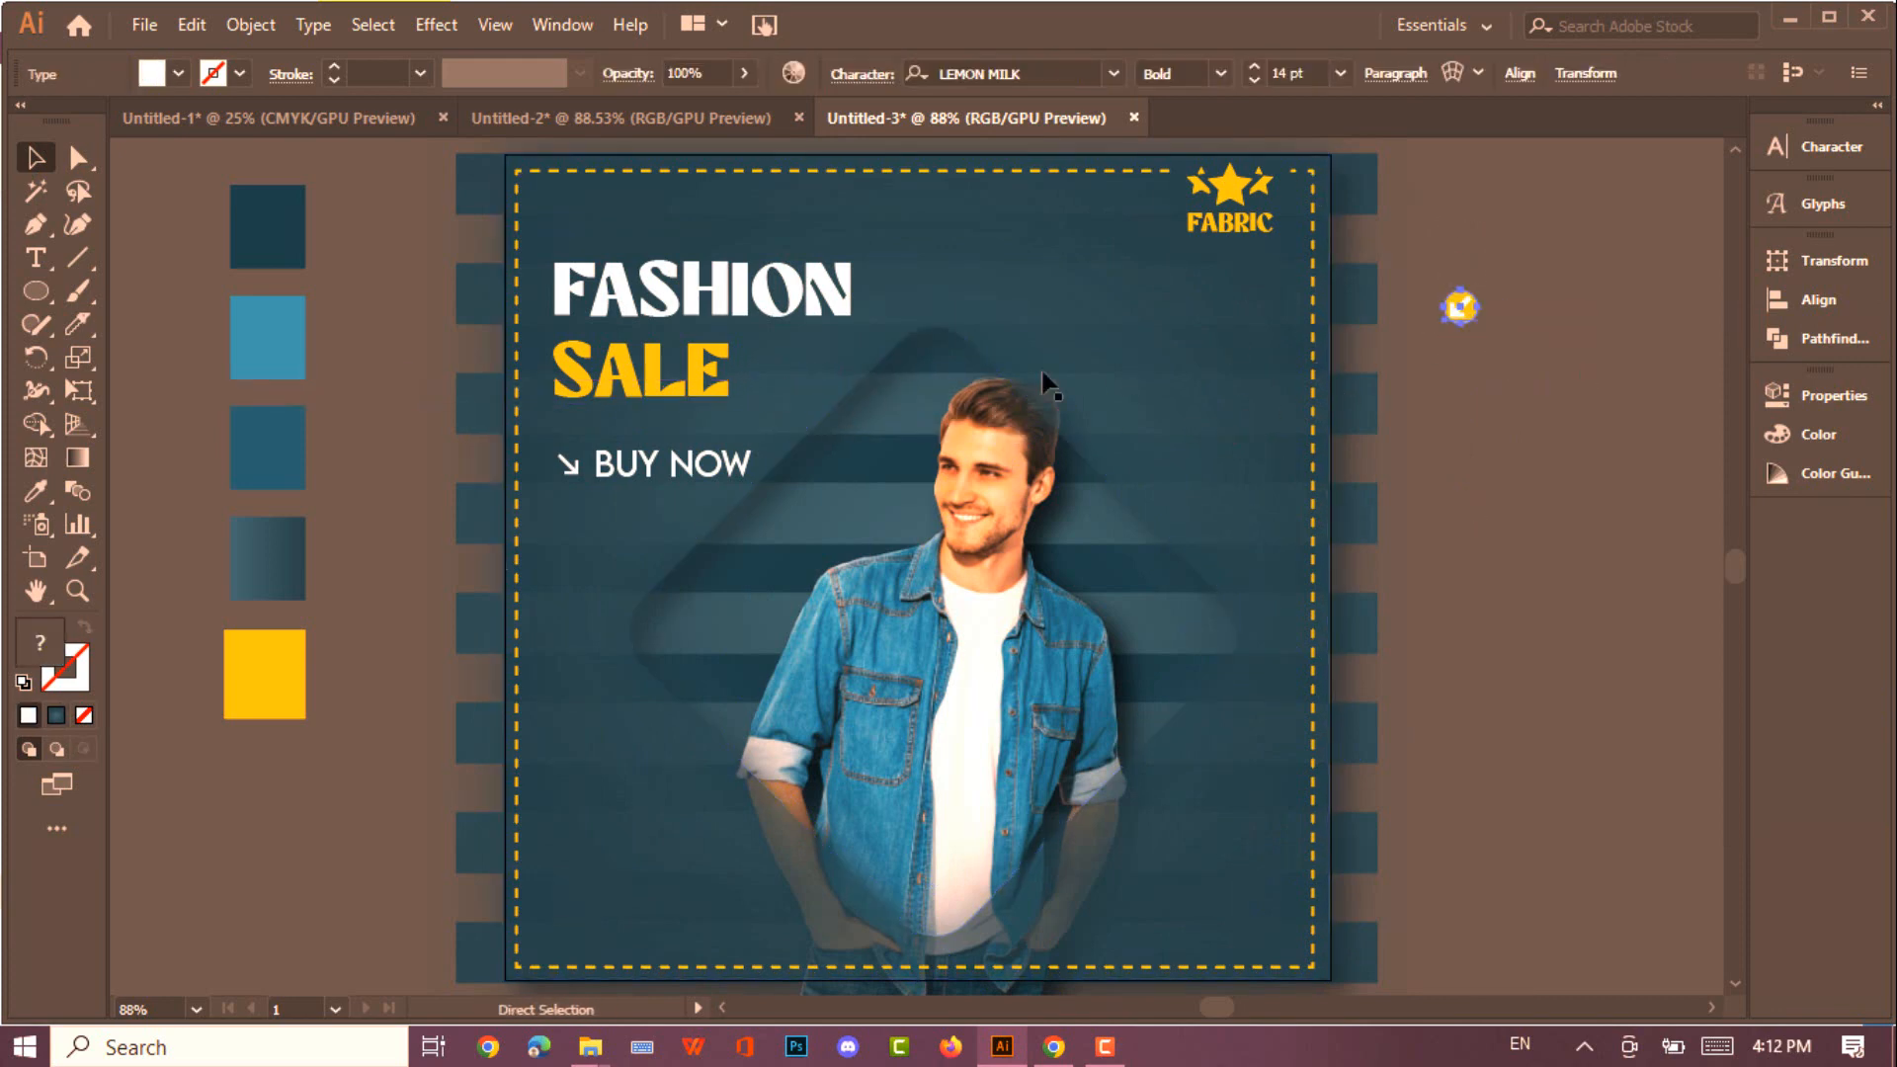
# Place the yellow arrow badge just right of SALE and enlarge it slightly
pyautogui.moveTo(1460, 310); pyautogui.dragTo(907, 425)
pyautogui.click(1468, 479)
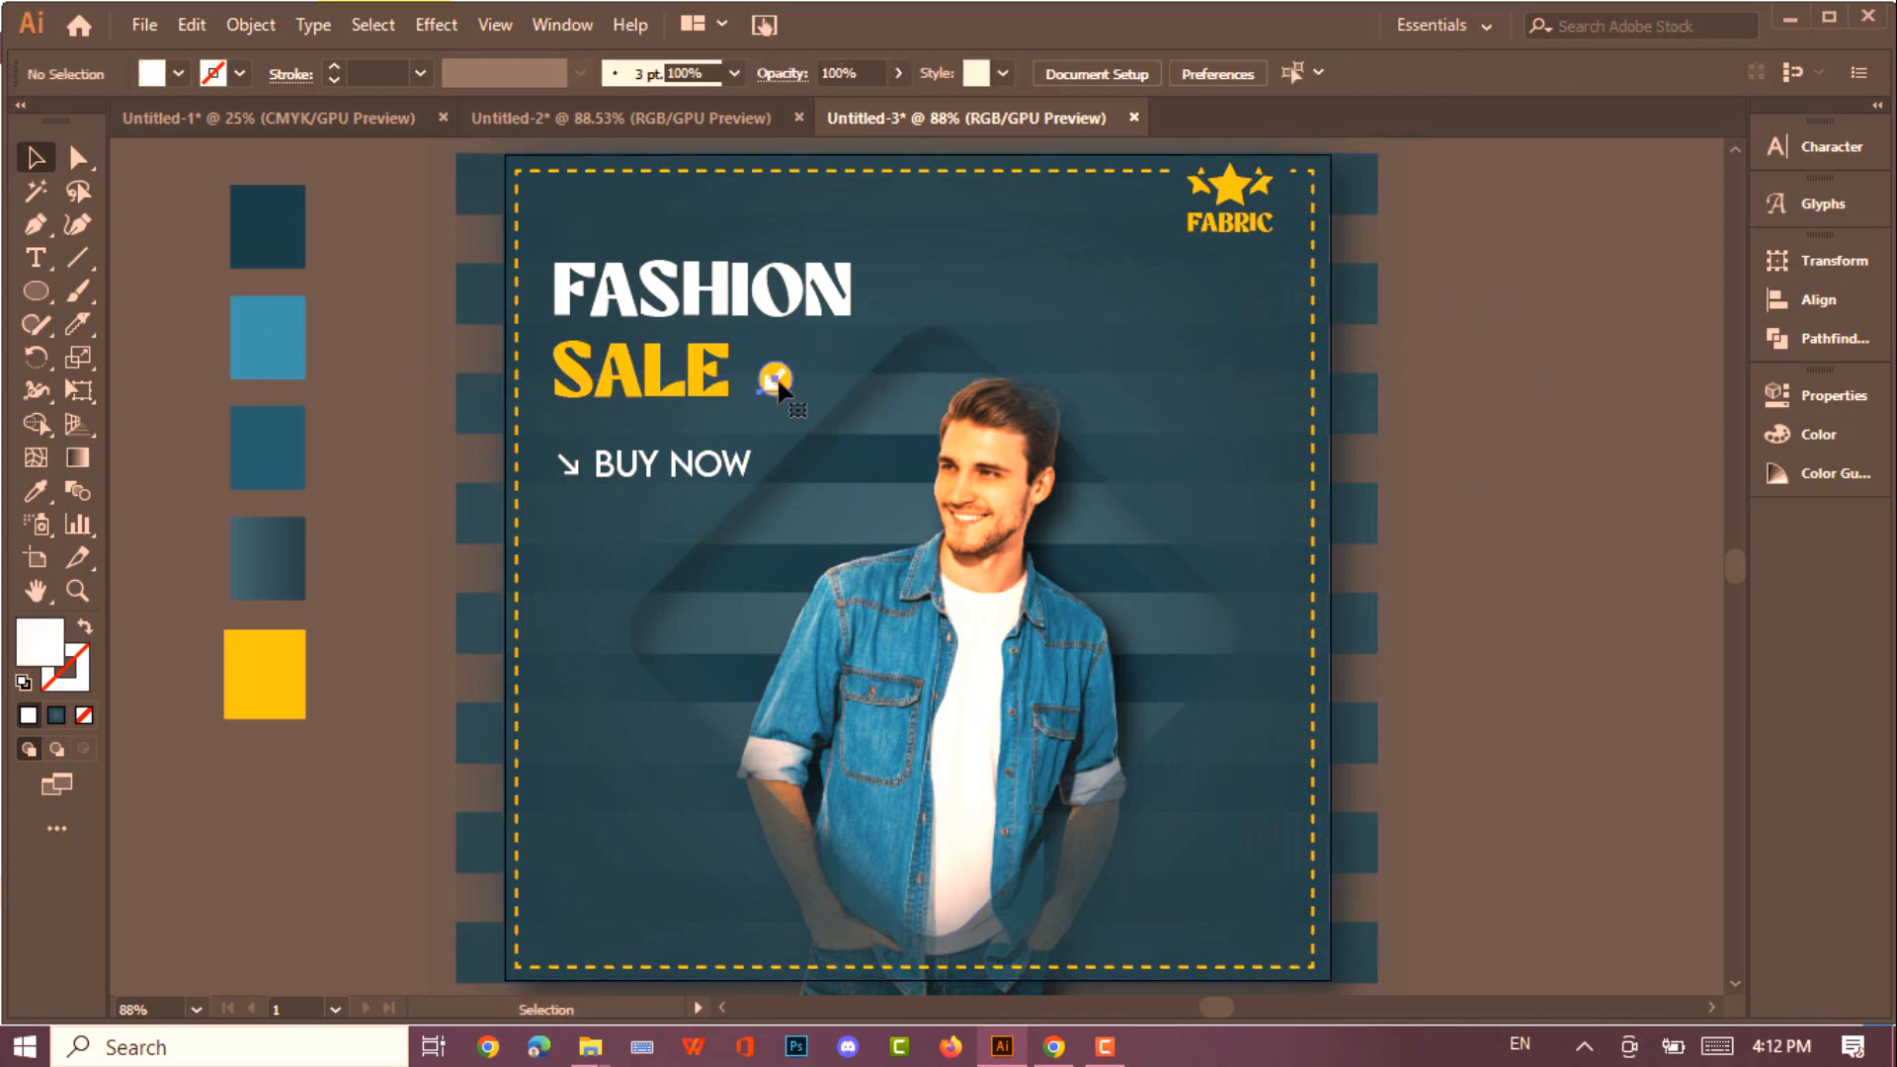
pyautogui.click(774, 379)
pyautogui.moveTo(793, 404); pyautogui.dragTo(802, 418)
pyautogui.click(1460, 405)
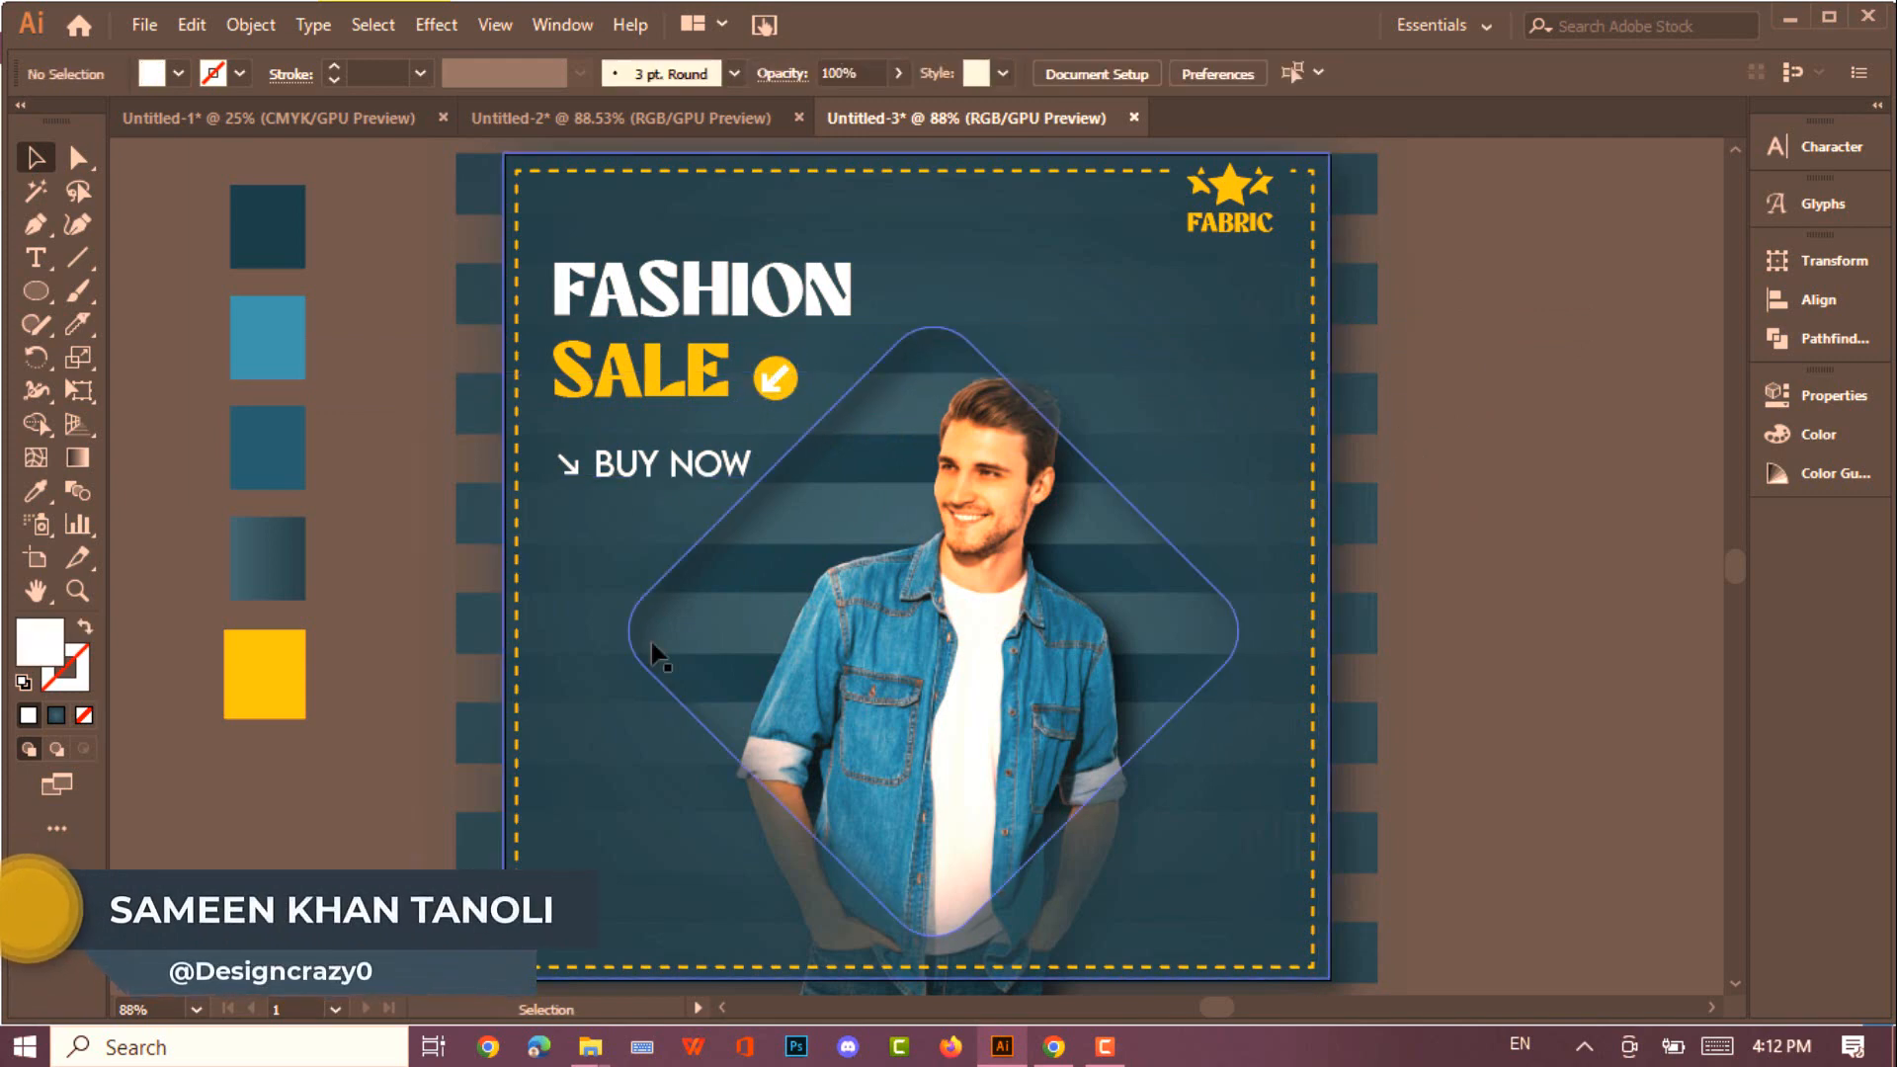
# Add a text line with a placeholder phone number beside the artboard
pyautogui.press('t')
pyautogui.click(1439, 357)
pyautogui.write('O')
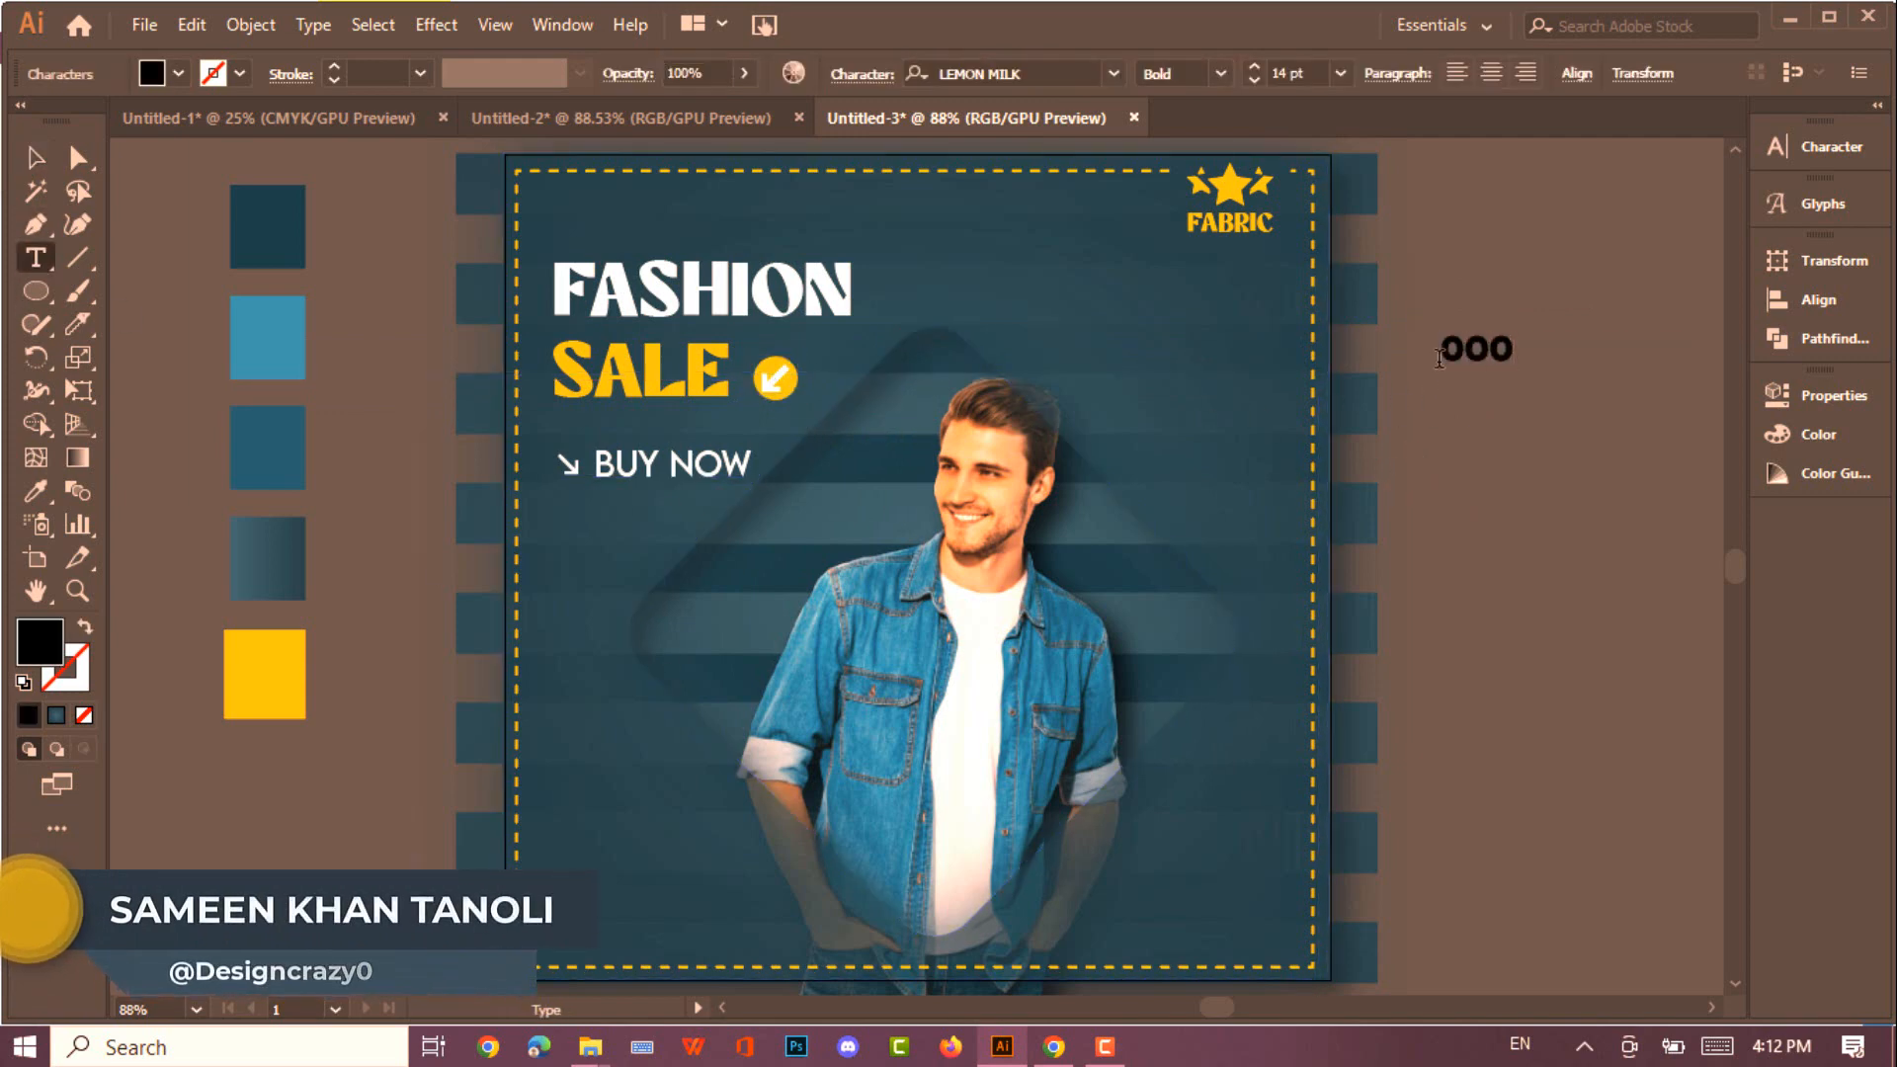
pyautogui.write('00-00000-000')
pyautogui.click(36, 158)
# Give the phone number text a white fill and the Regular font style
pyautogui.click(154, 74)
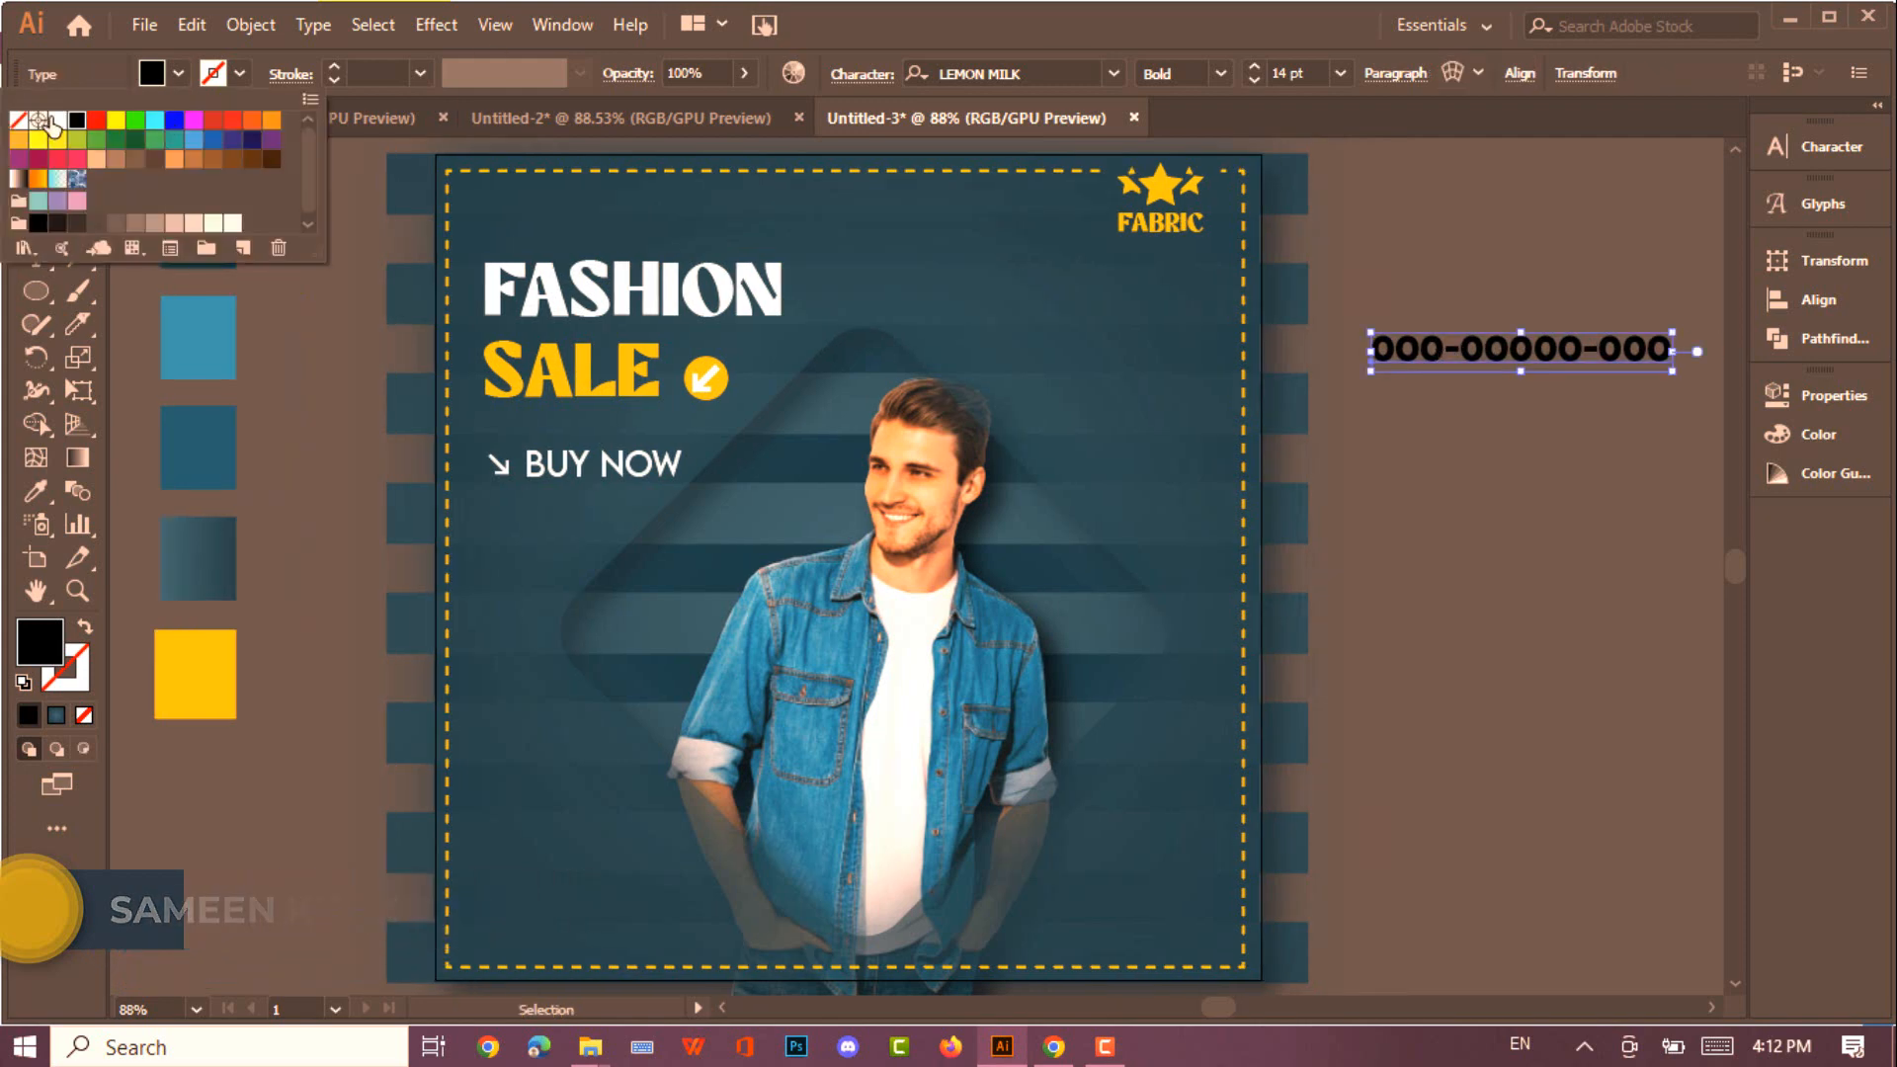
pyautogui.click(57, 121)
pyautogui.click(1533, 347)
pyautogui.click(1221, 73)
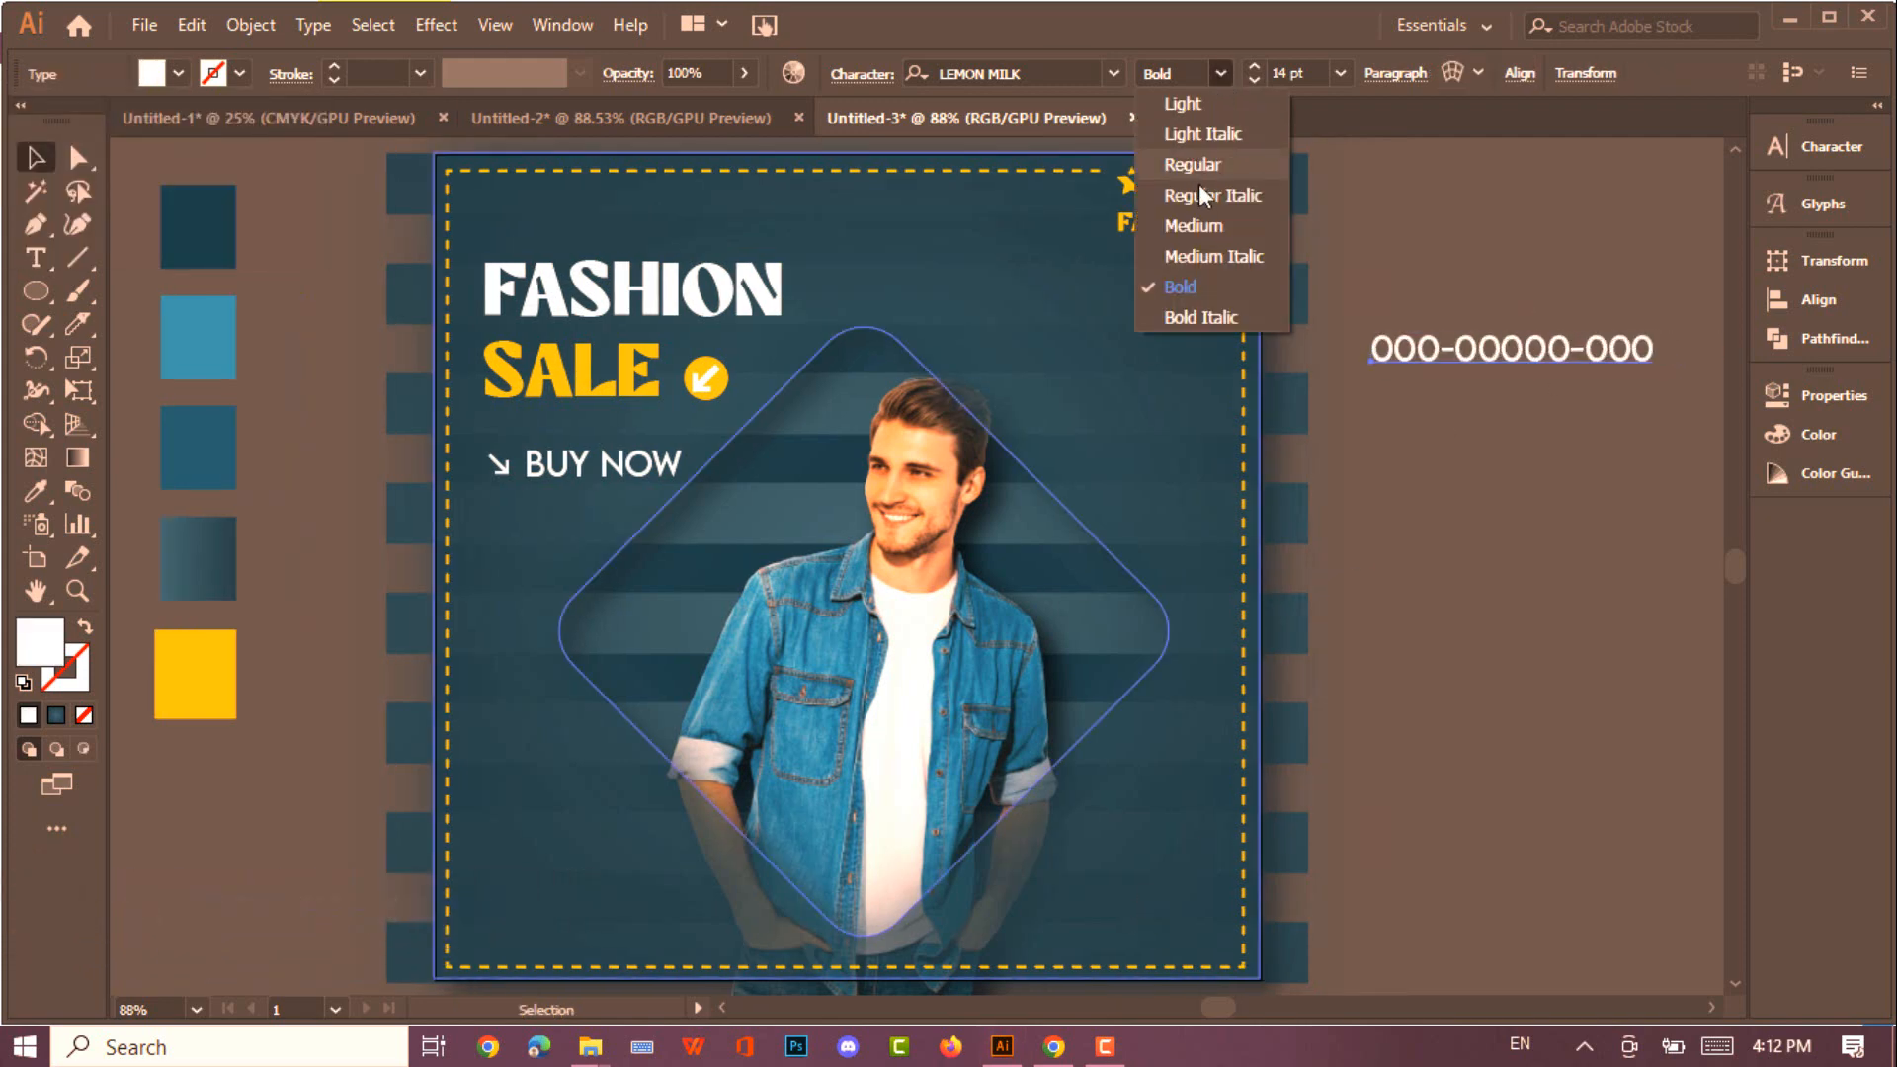
pyautogui.click(1176, 161)
# Move the phone number to the poster's lower right corner inside the dashed border and reduce its font size to 13 pt
pyautogui.moveTo(1538, 358); pyautogui.dragTo(1107, 945)
pyautogui.click(1254, 80)
pyautogui.click(1254, 80)
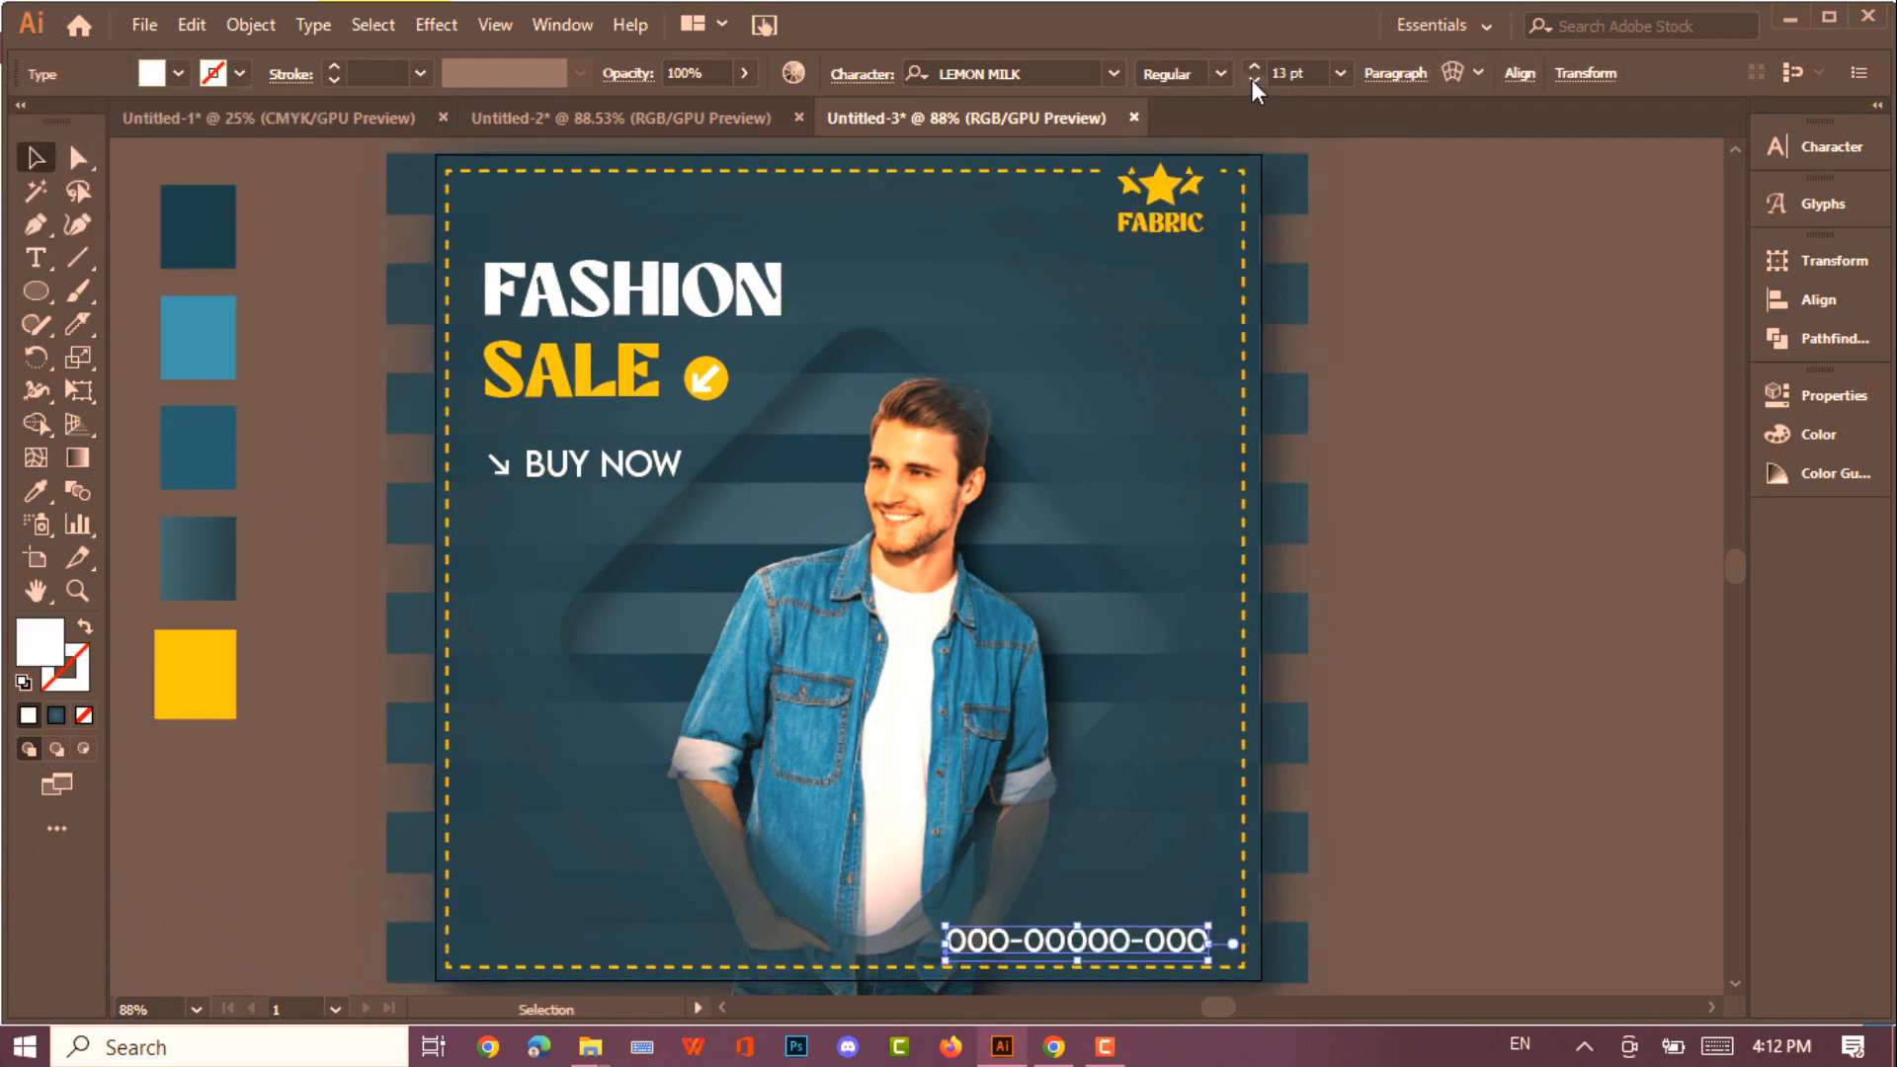
# Reduce the phone number's font size to 7 pt
pyautogui.click(1254, 80)
pyautogui.click(1254, 80)
pyautogui.click(1253, 80)
pyautogui.click(1253, 80)
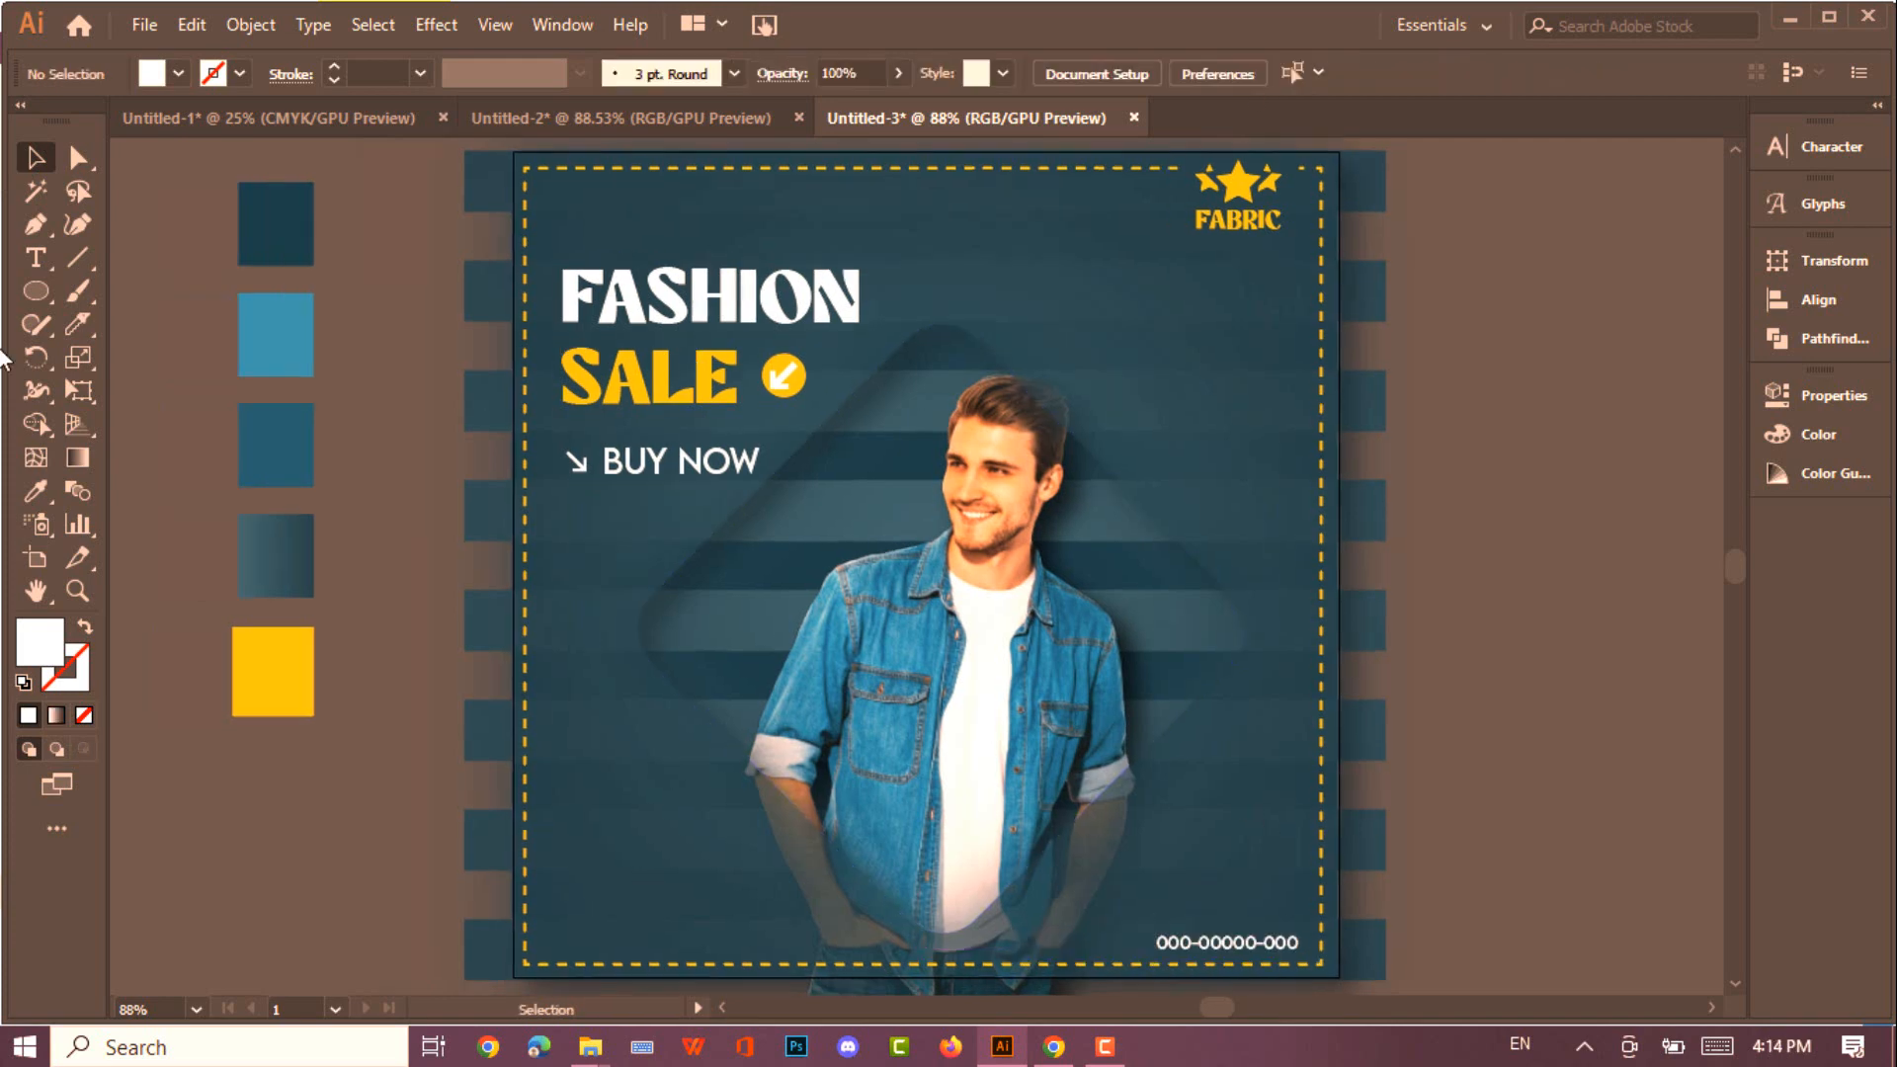
# Add the text SALE on the empty canvas beside the artboard and scale it up to about 22 pt
pyautogui.press('t')
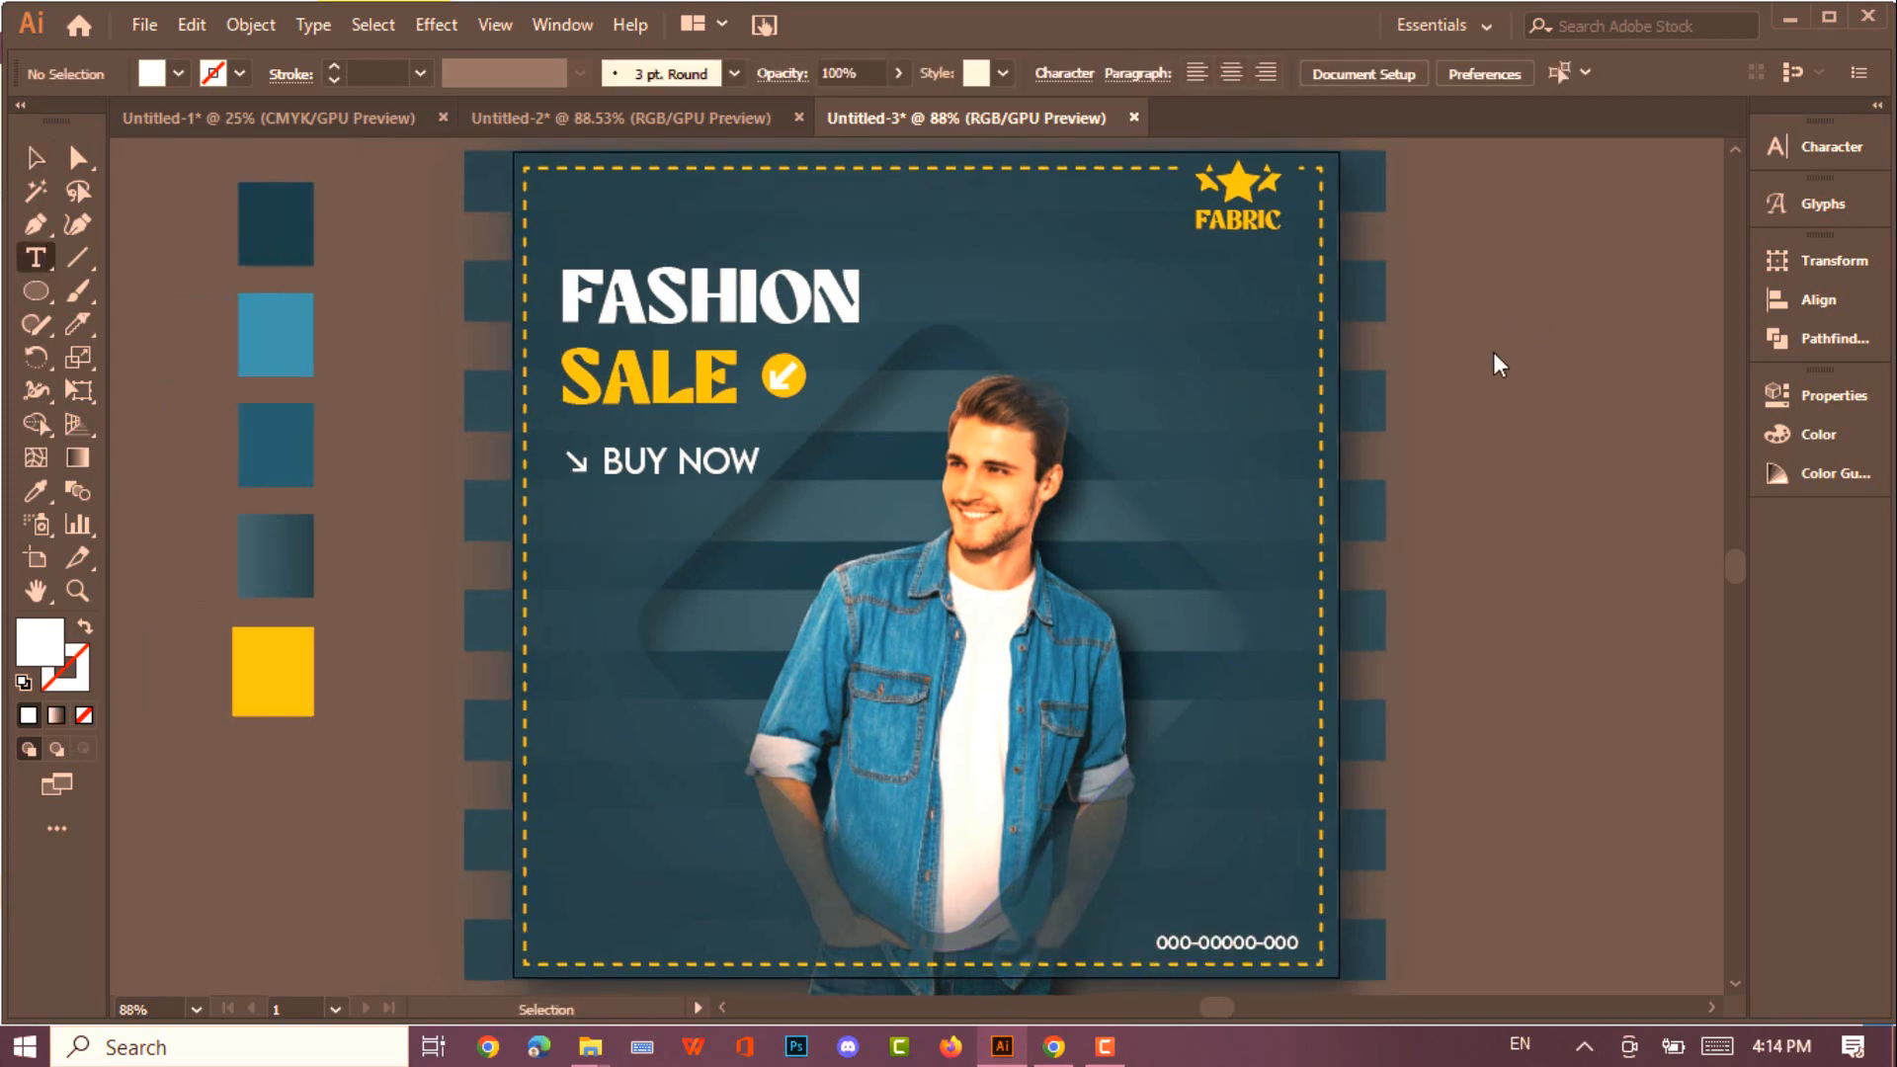
pyautogui.click(1493, 351)
pyautogui.press('BackSpace')
pyautogui.write('SA')
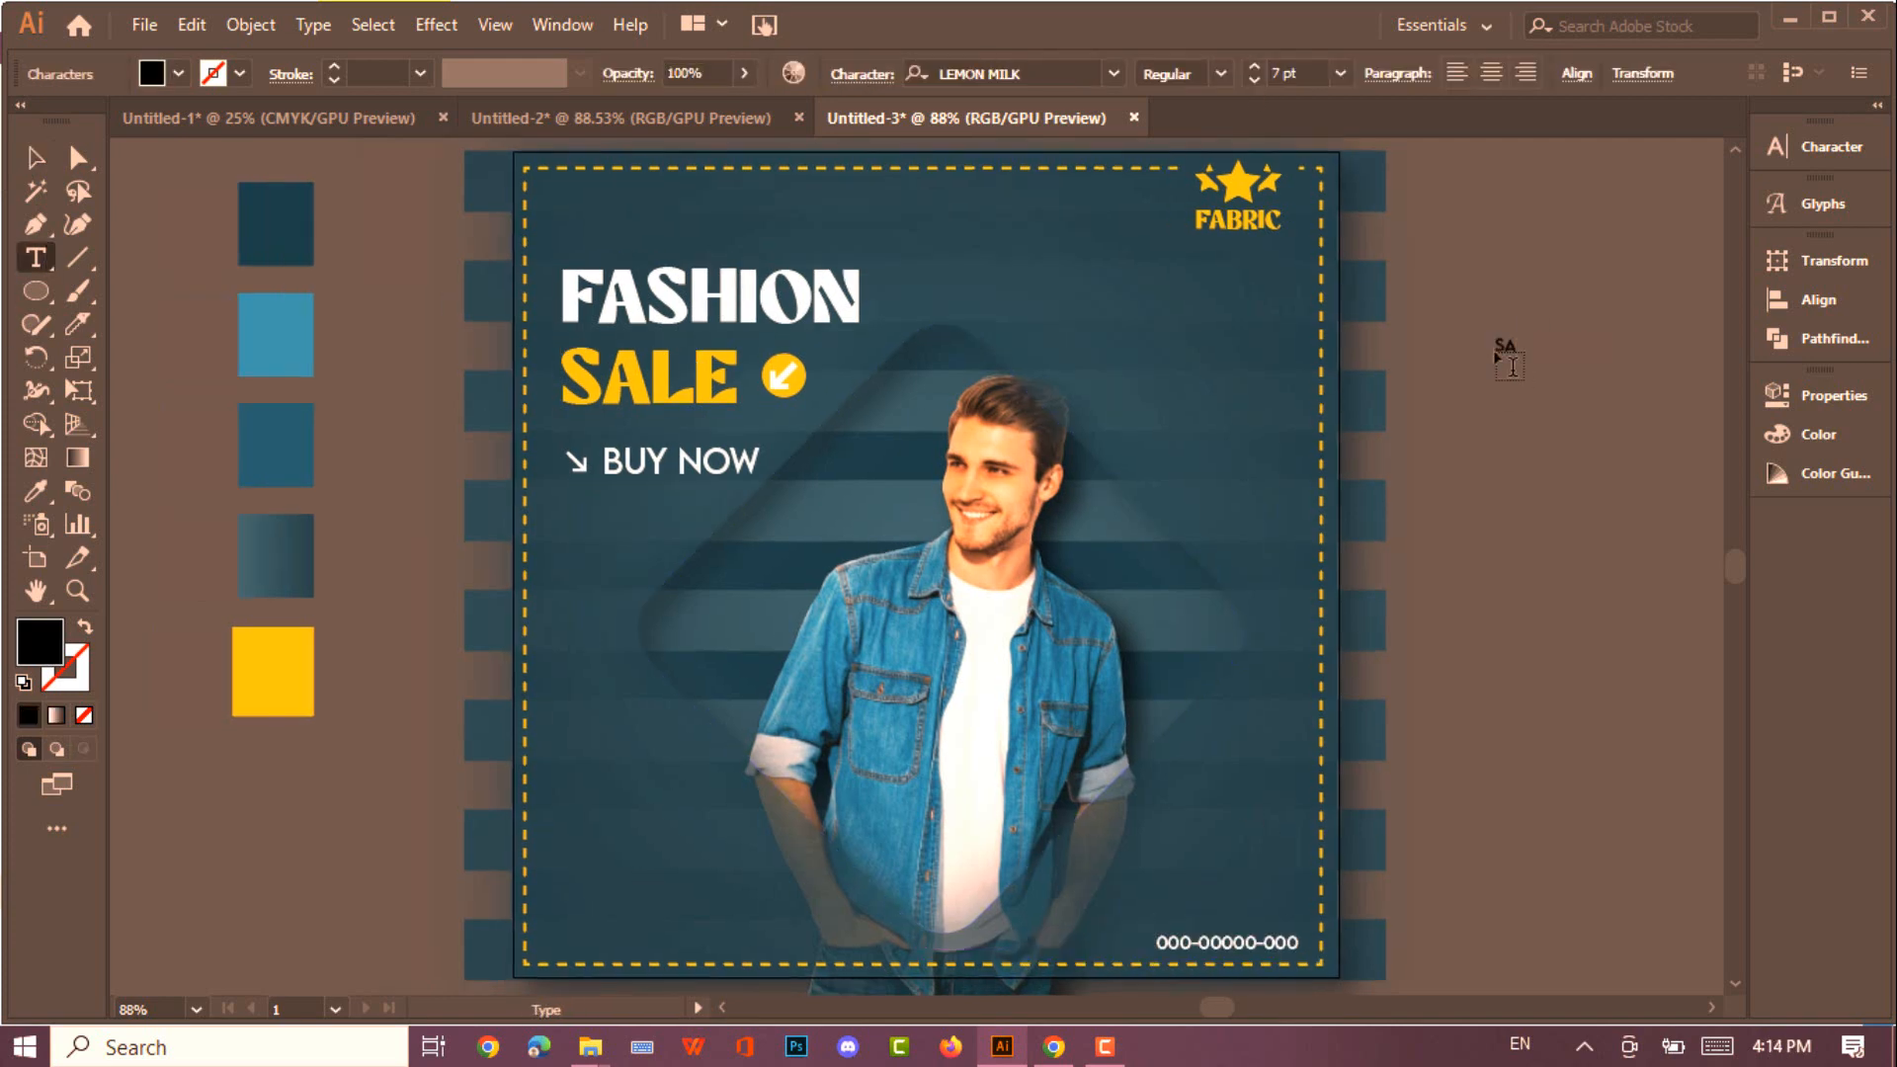
pyautogui.write('LE')
pyautogui.press('Escape')
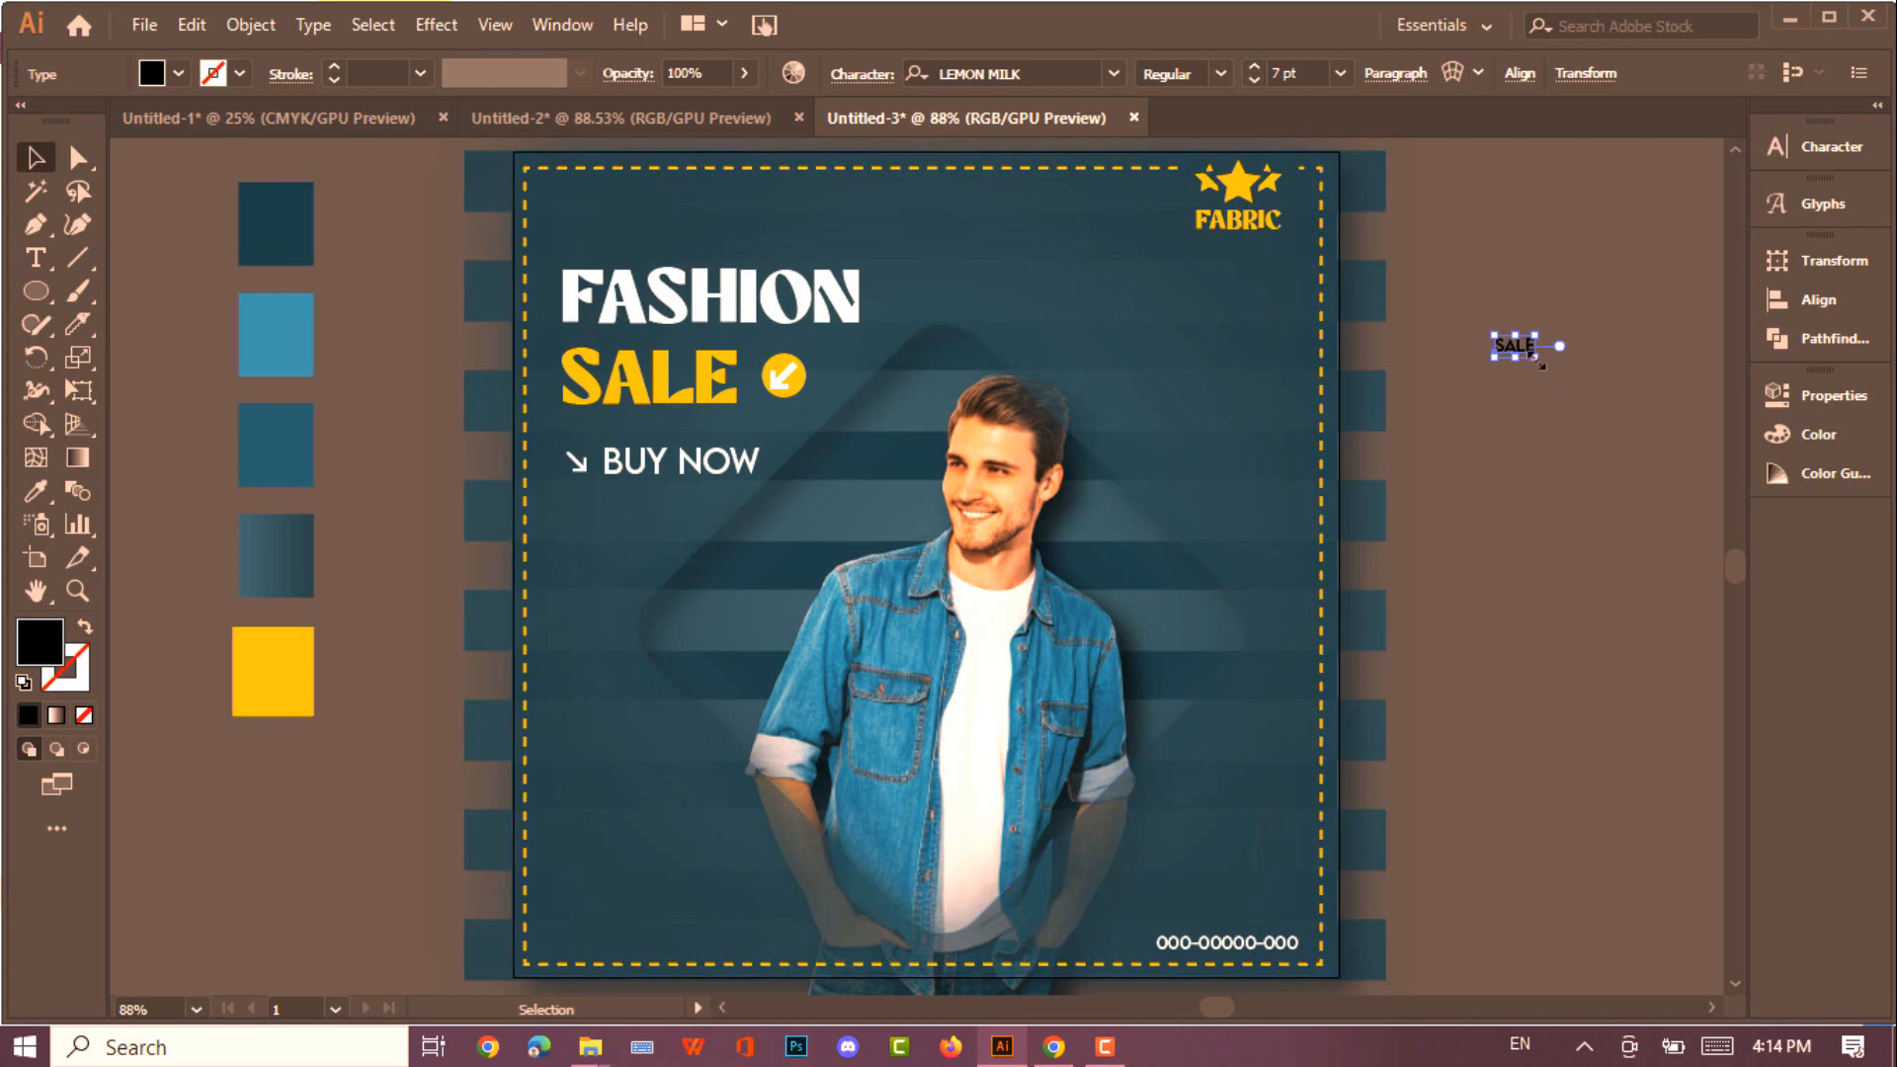
pyautogui.moveTo(1534, 355)
pyautogui.mouseDown()
pyautogui.moveTo(1612, 393)
pyautogui.moveTo(1579, 378)
pyautogui.mouseUp()
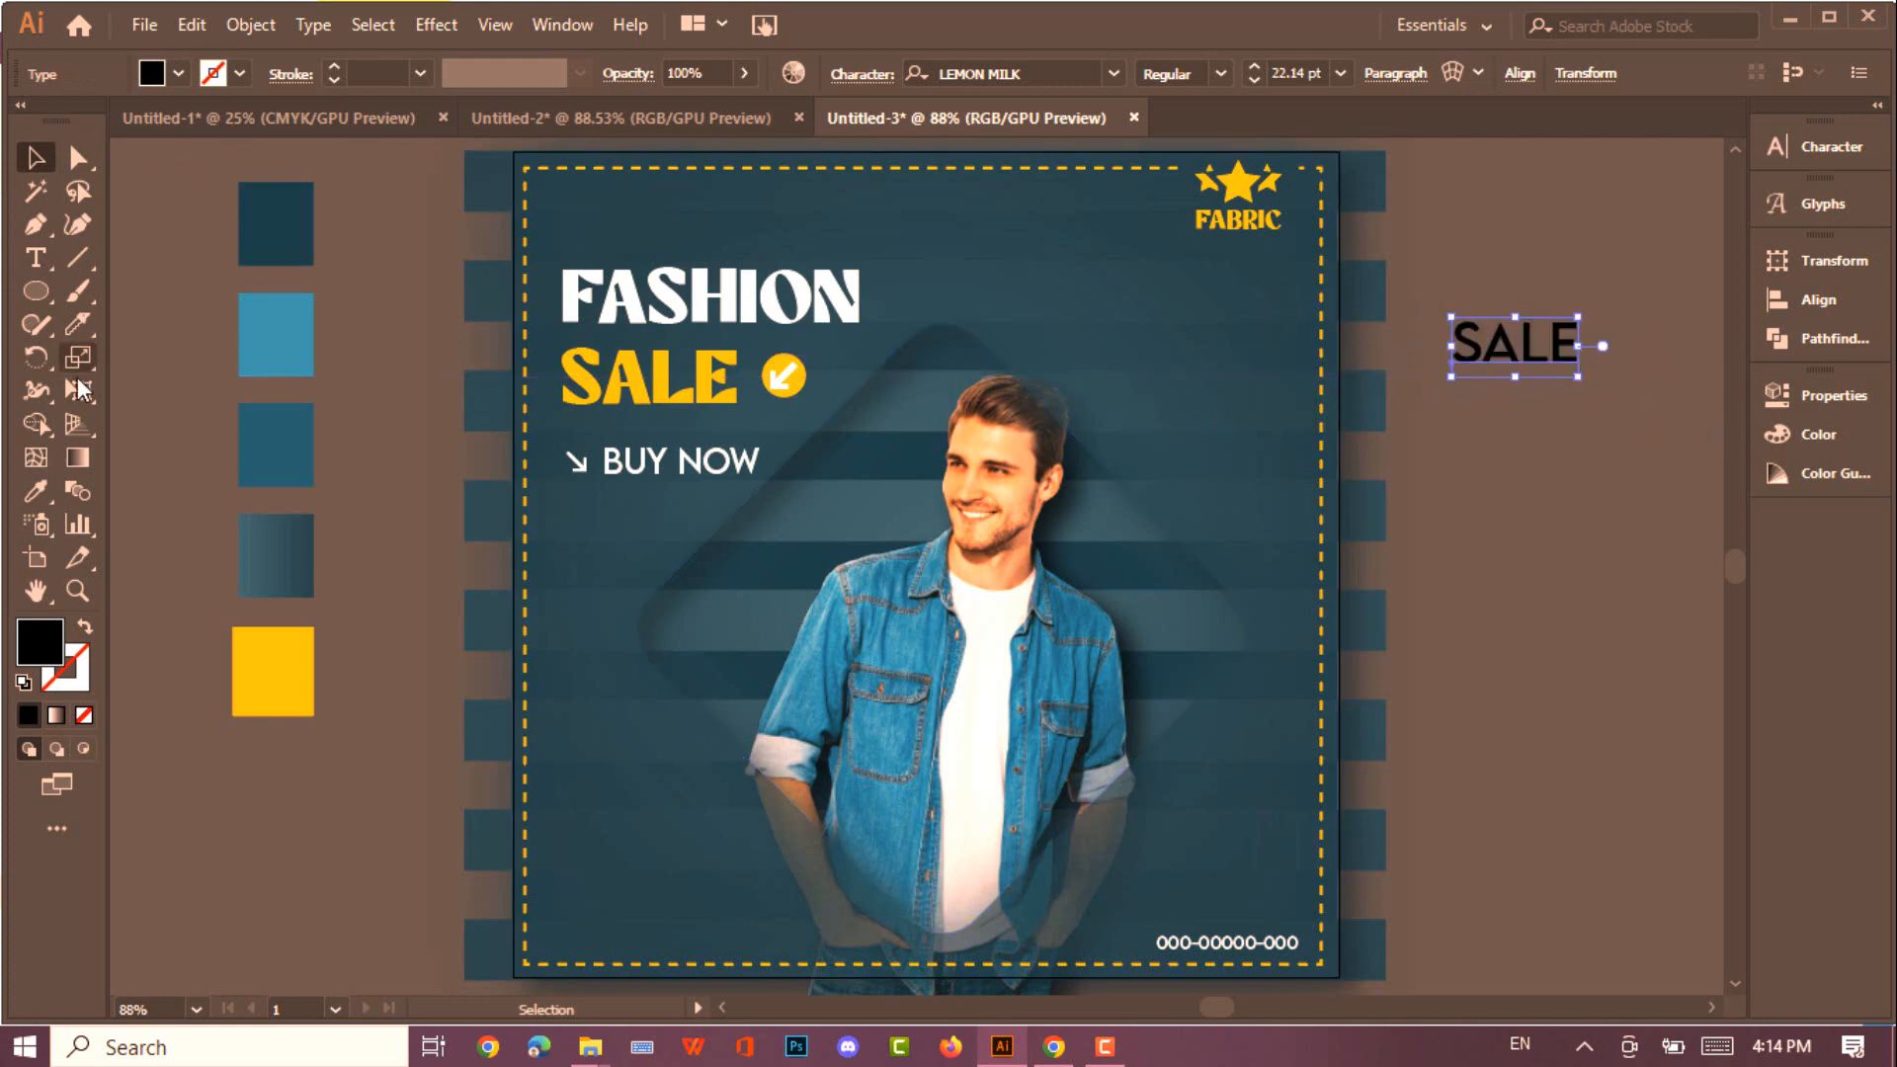
# Style the SALE text beside the artboard as an outline with no fill and a white 0.25 pt stroke
pyautogui.click(85, 626)
pyautogui.click(179, 74)
pyautogui.click(54, 121)
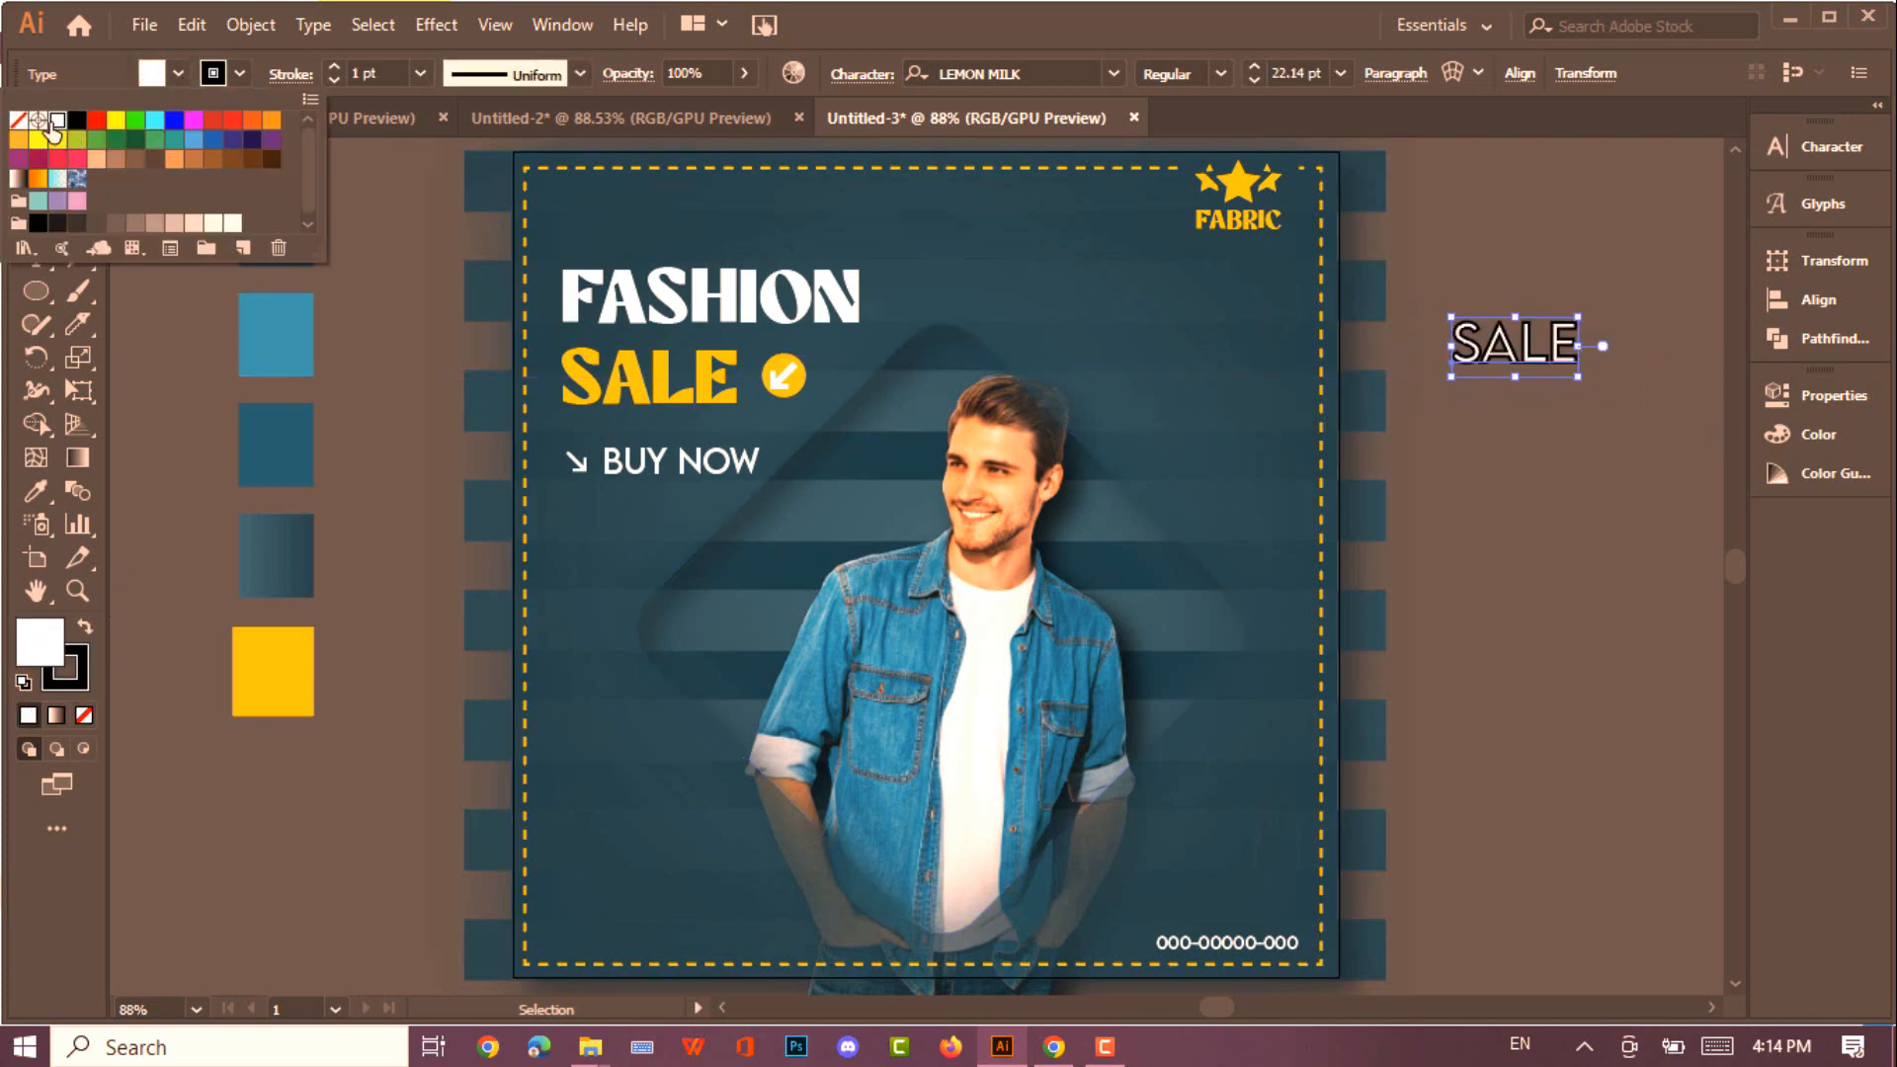
pyautogui.click(82, 646)
pyautogui.click(240, 73)
pyautogui.click(57, 120)
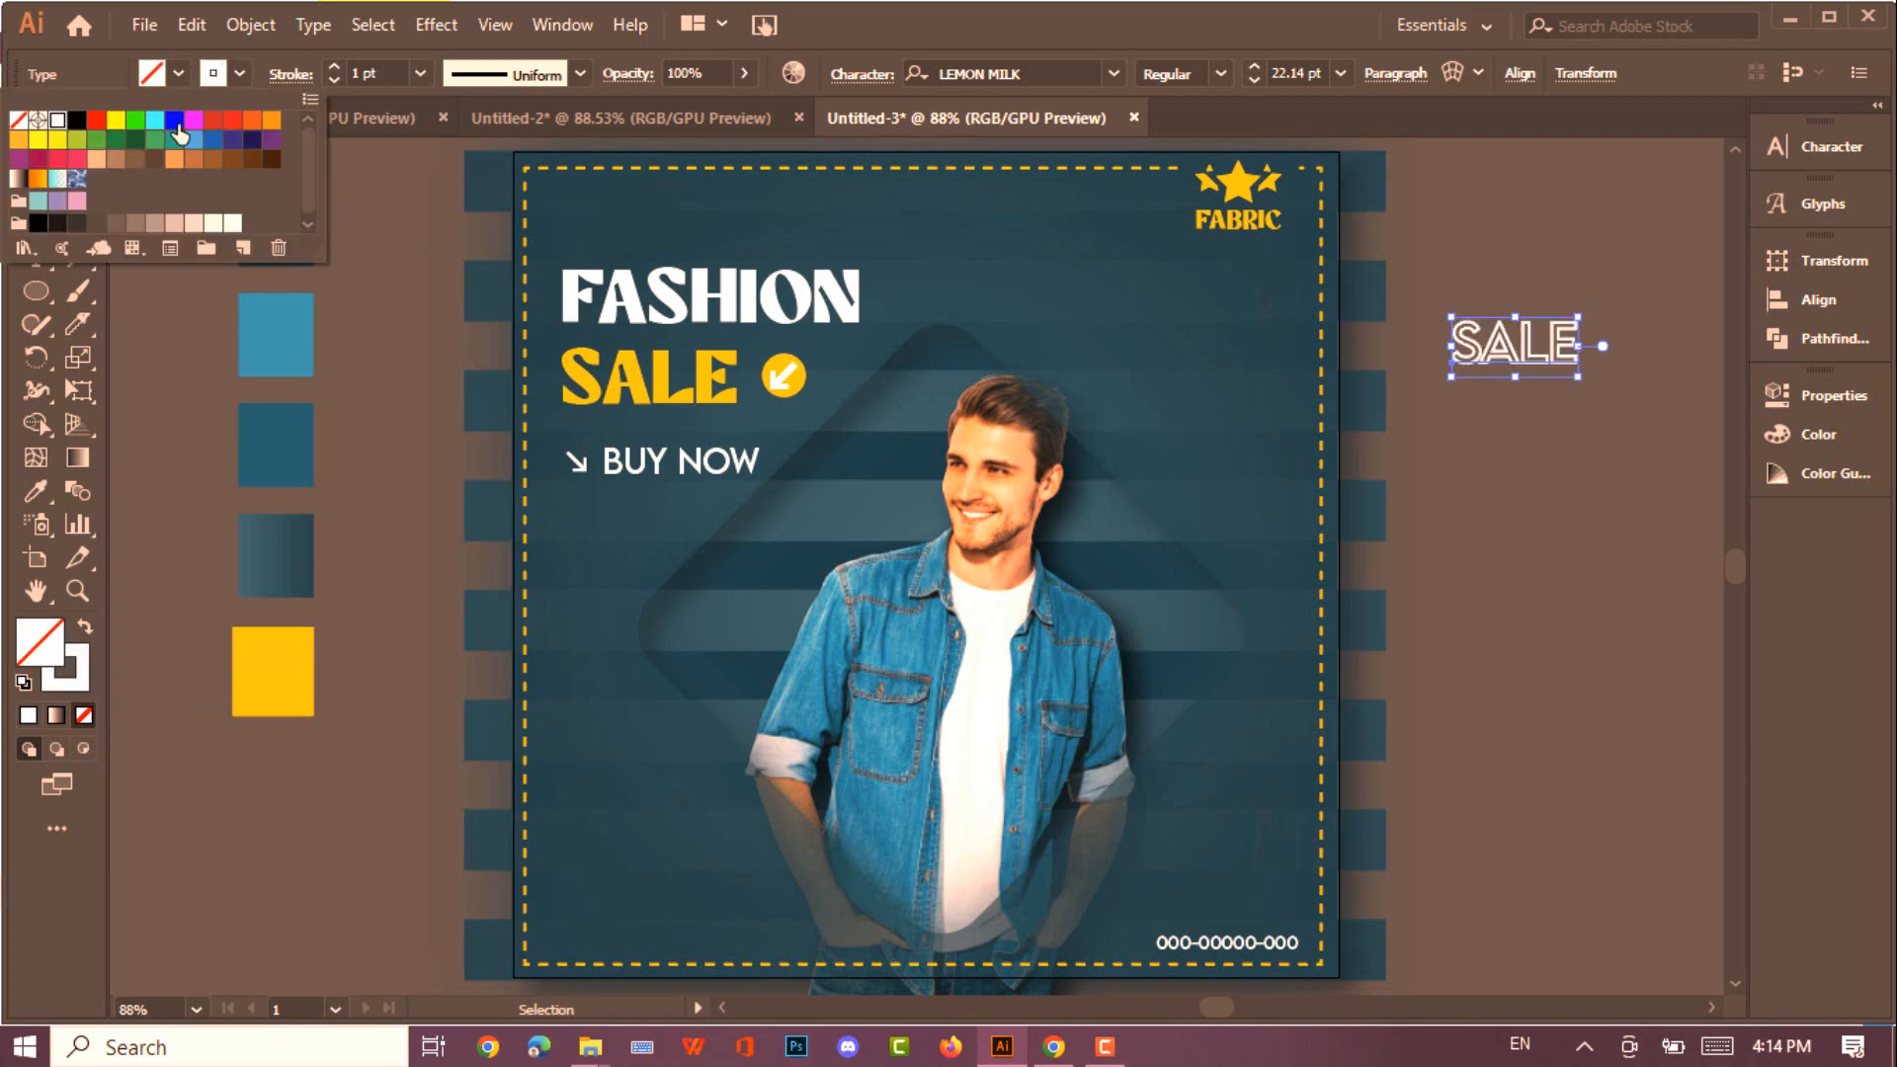
pyautogui.click(334, 79)
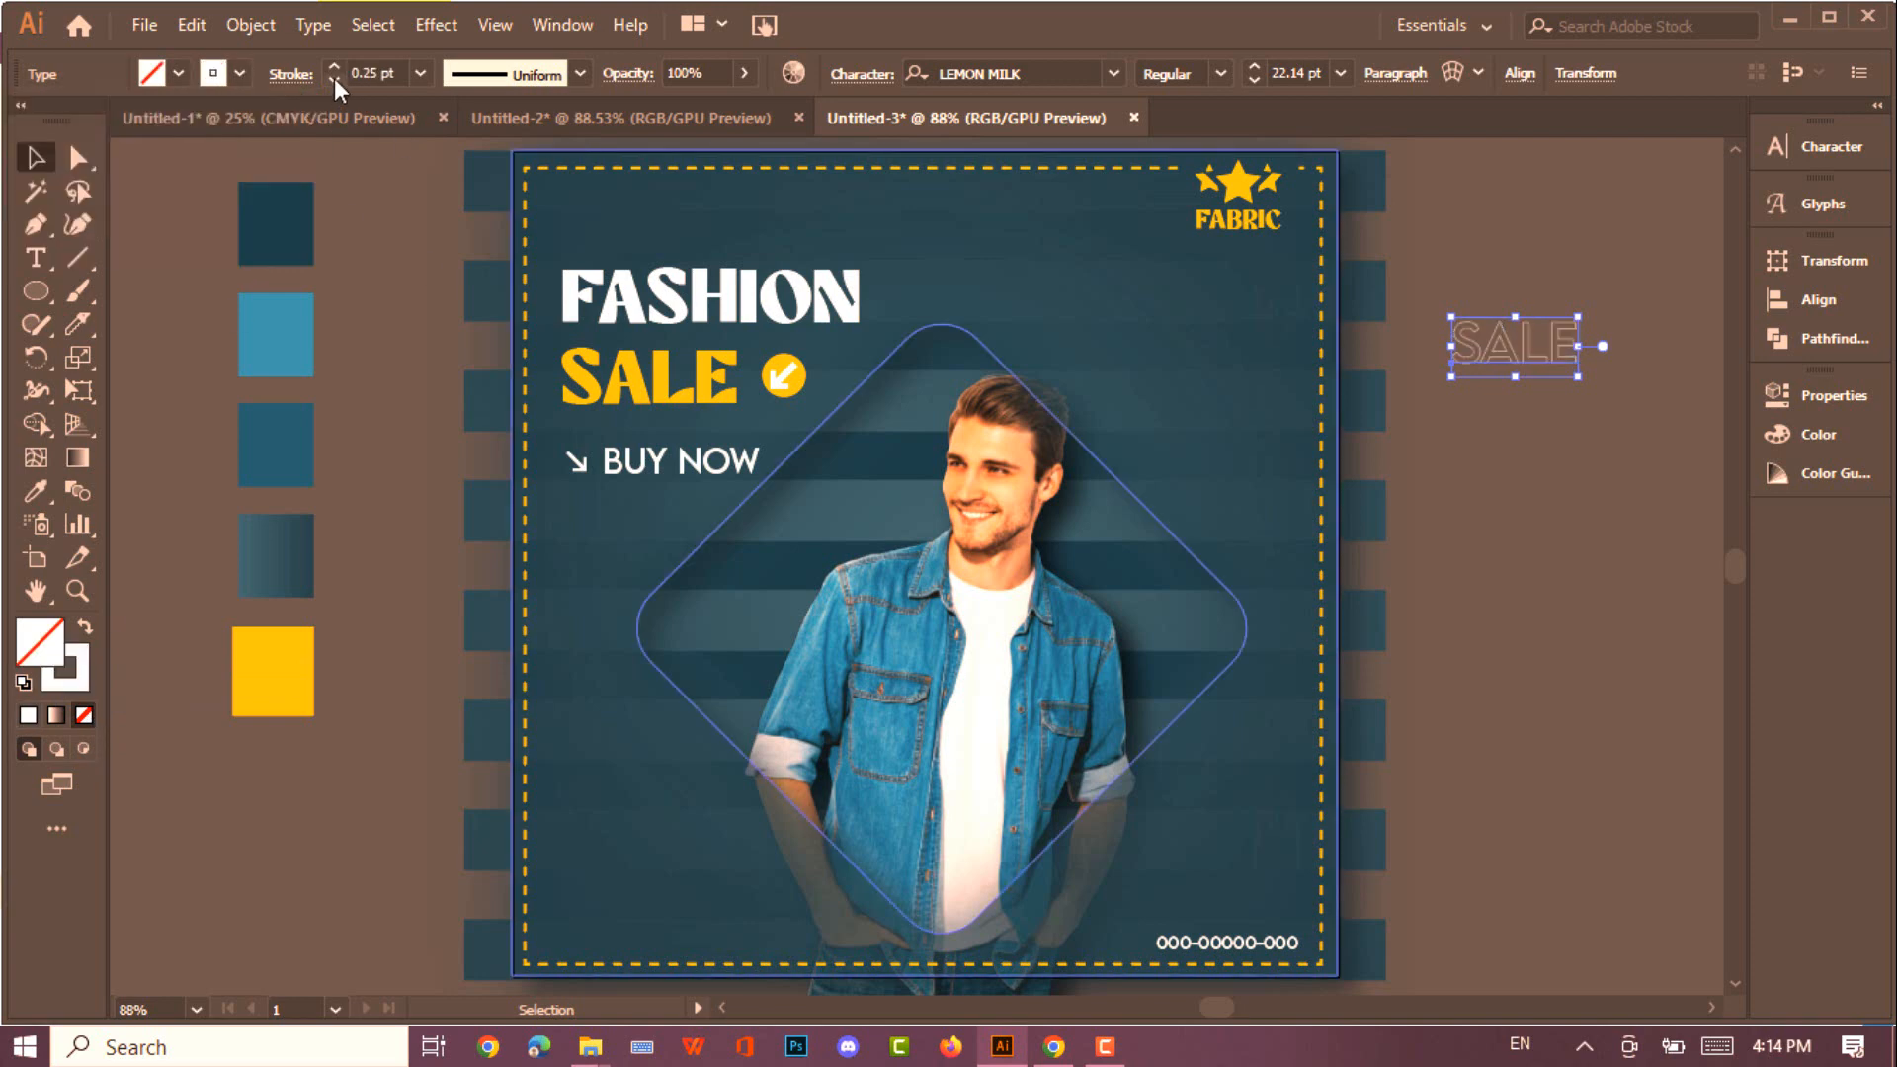
# Expand the outlined SALE text's object and fill, and make it into a pattern swatch with the Grid tile type
pyautogui.click(253, 25)
pyautogui.click(346, 306)
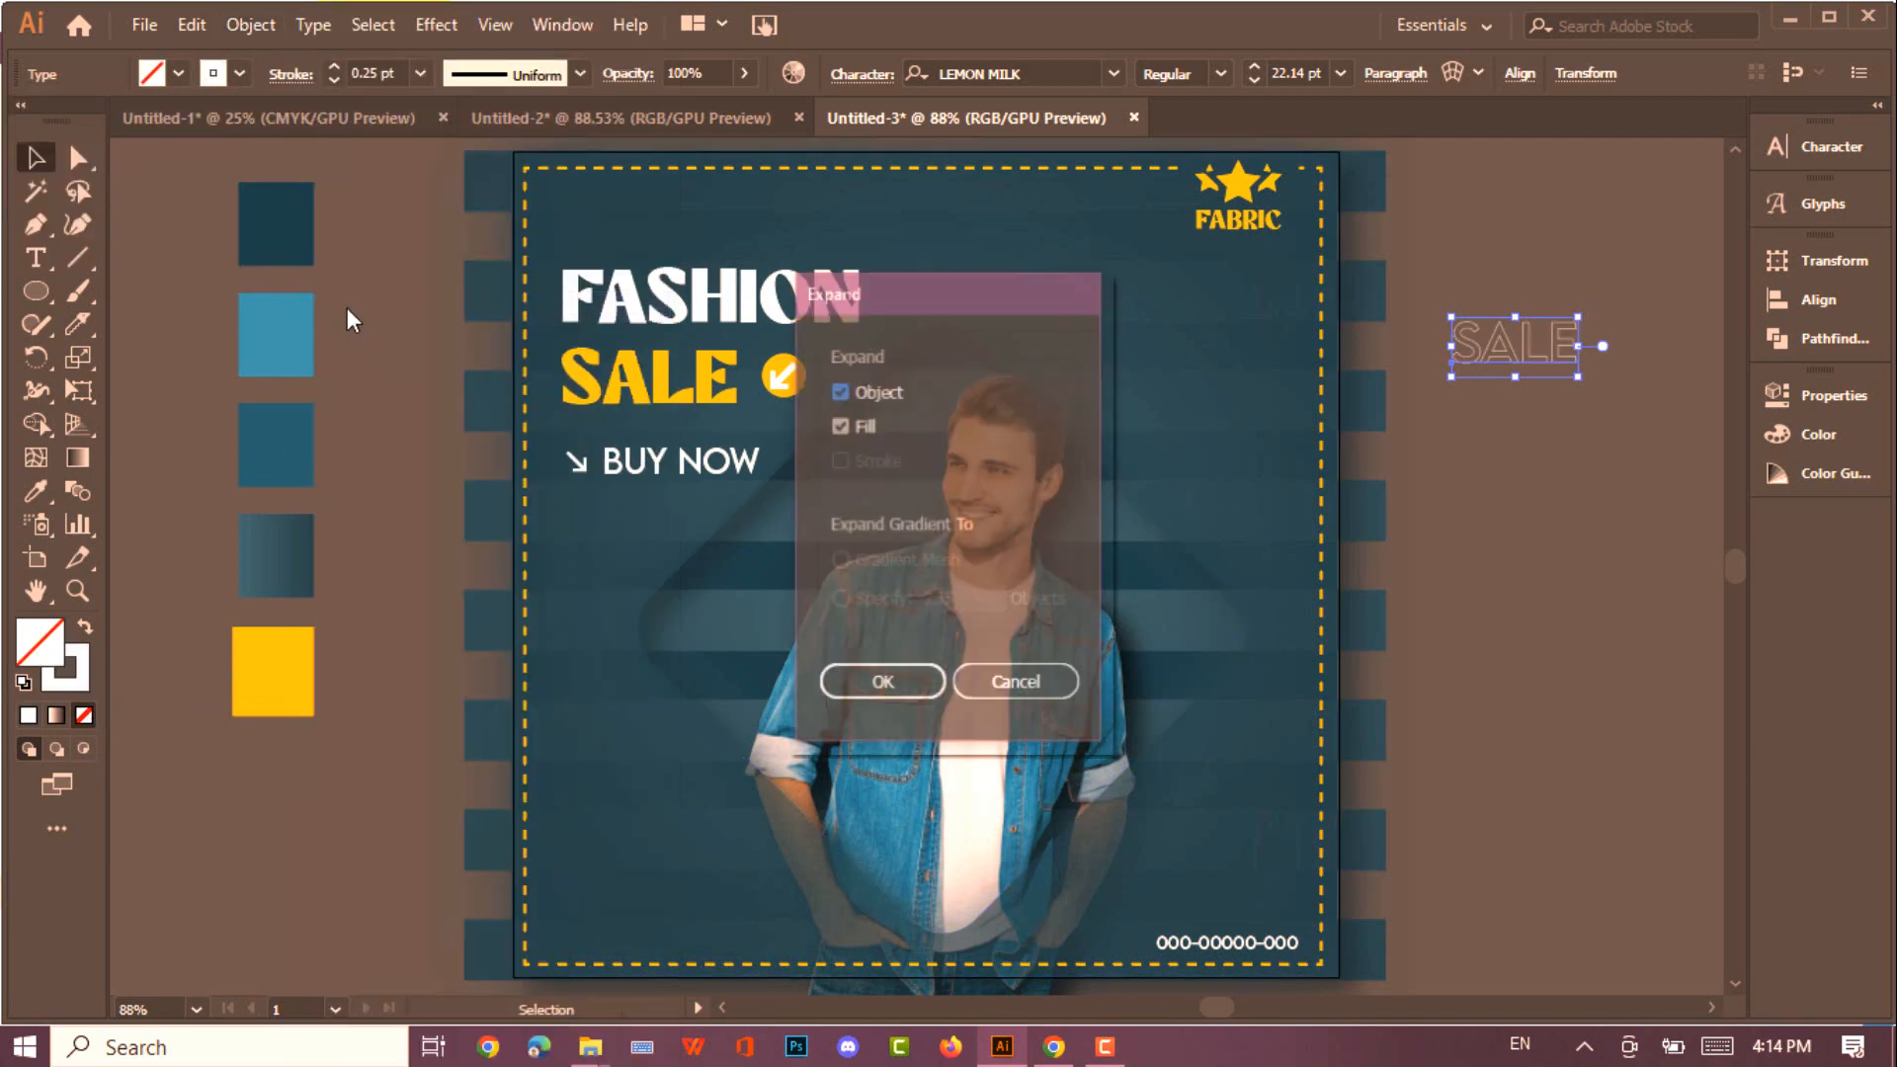
pyautogui.press('Return')
pyautogui.click(252, 25)
pyautogui.click(717, 711)
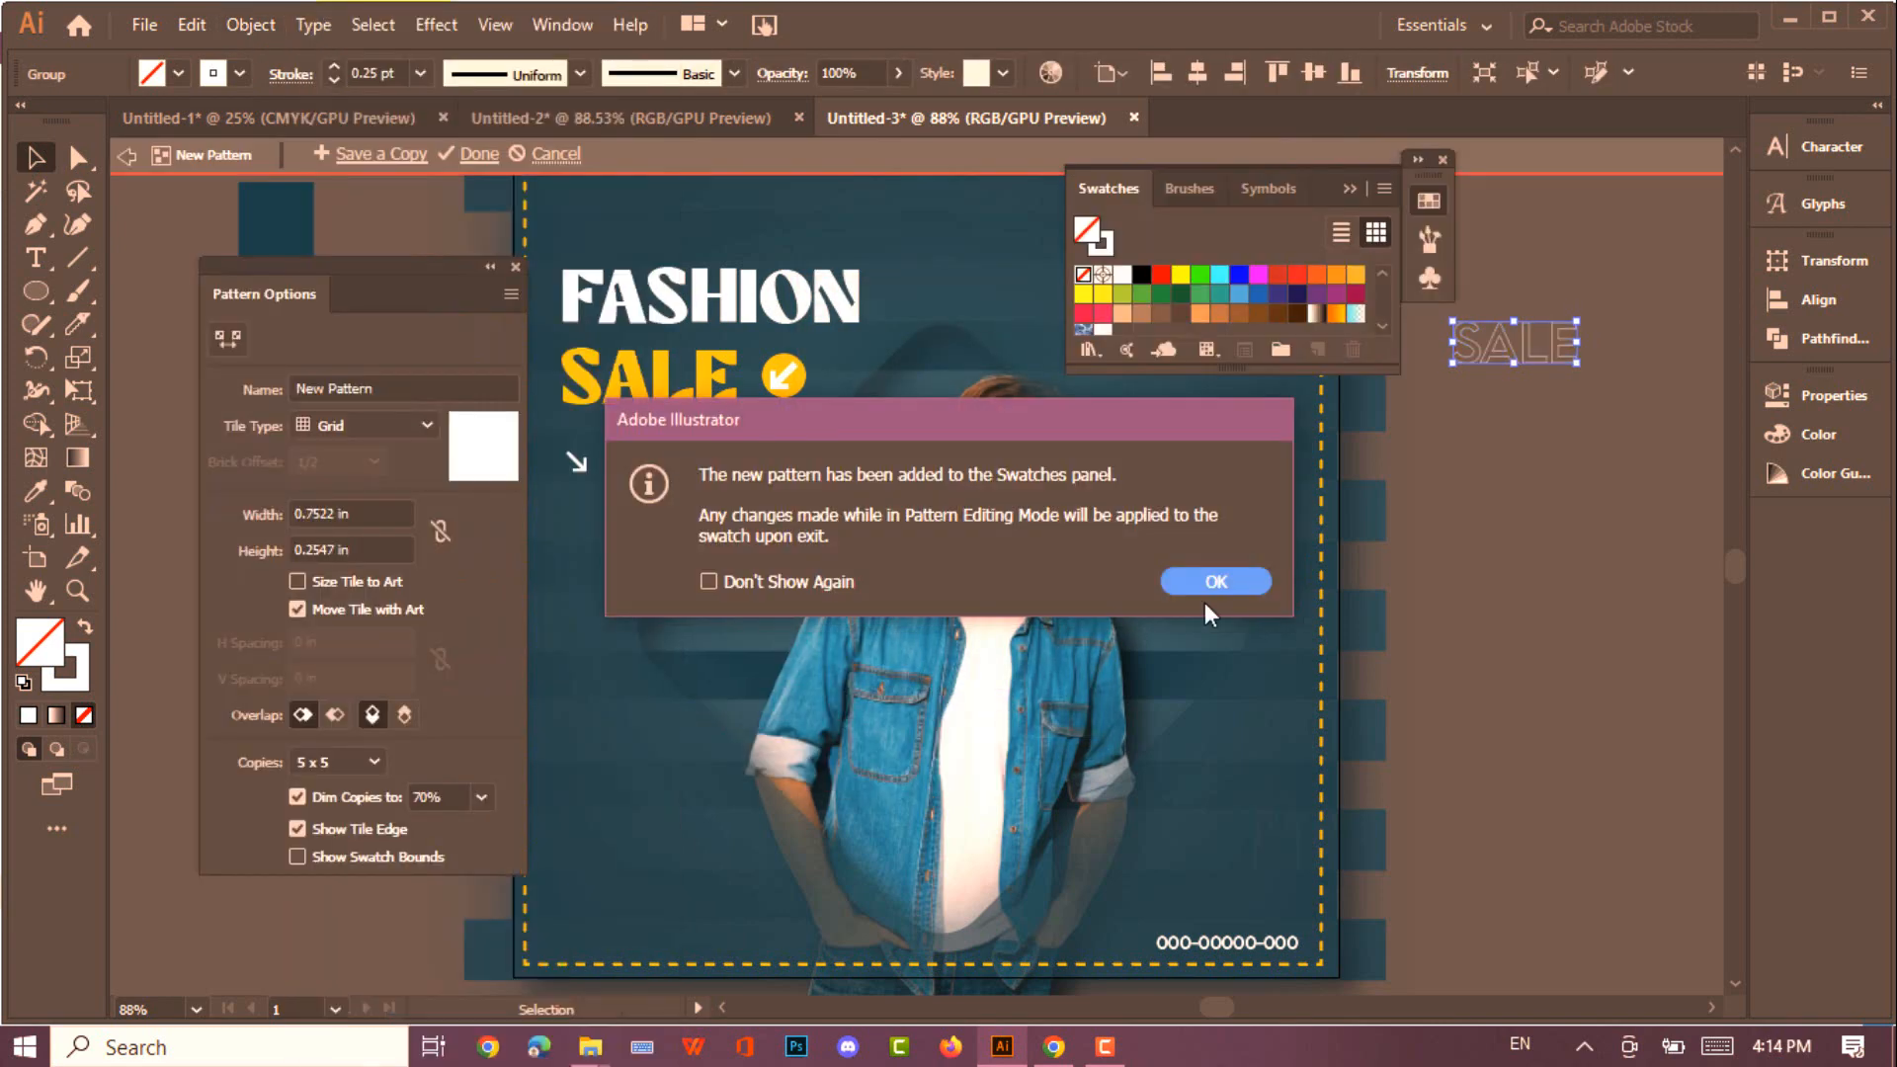
pyautogui.click(1207, 588)
pyautogui.click(514, 267)
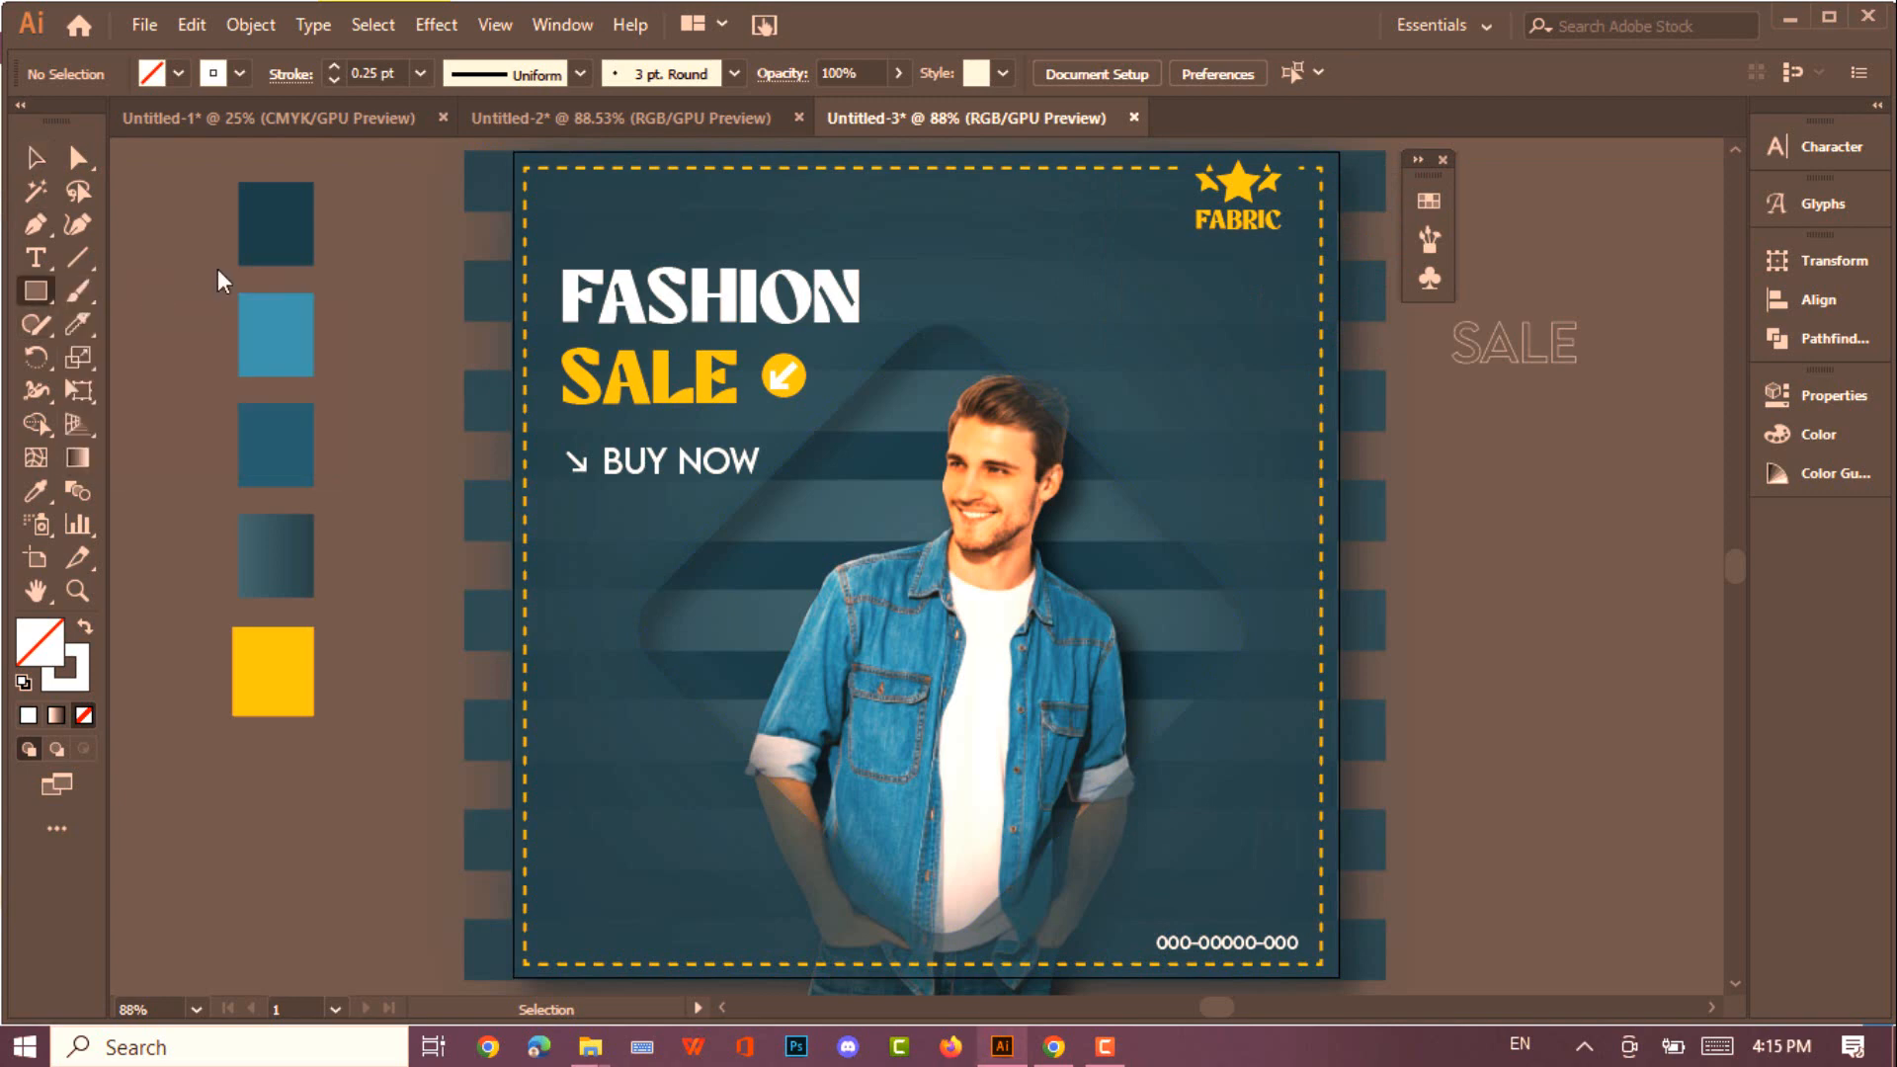
# Cover the artboard with a rectangle filled with the SALE pattern, without a stroke and with strongly reduced opacity
pyautogui.moveTo(512, 153); pyautogui.dragTo(1340, 979)
pyautogui.click(178, 74)
pyautogui.click(96, 179)
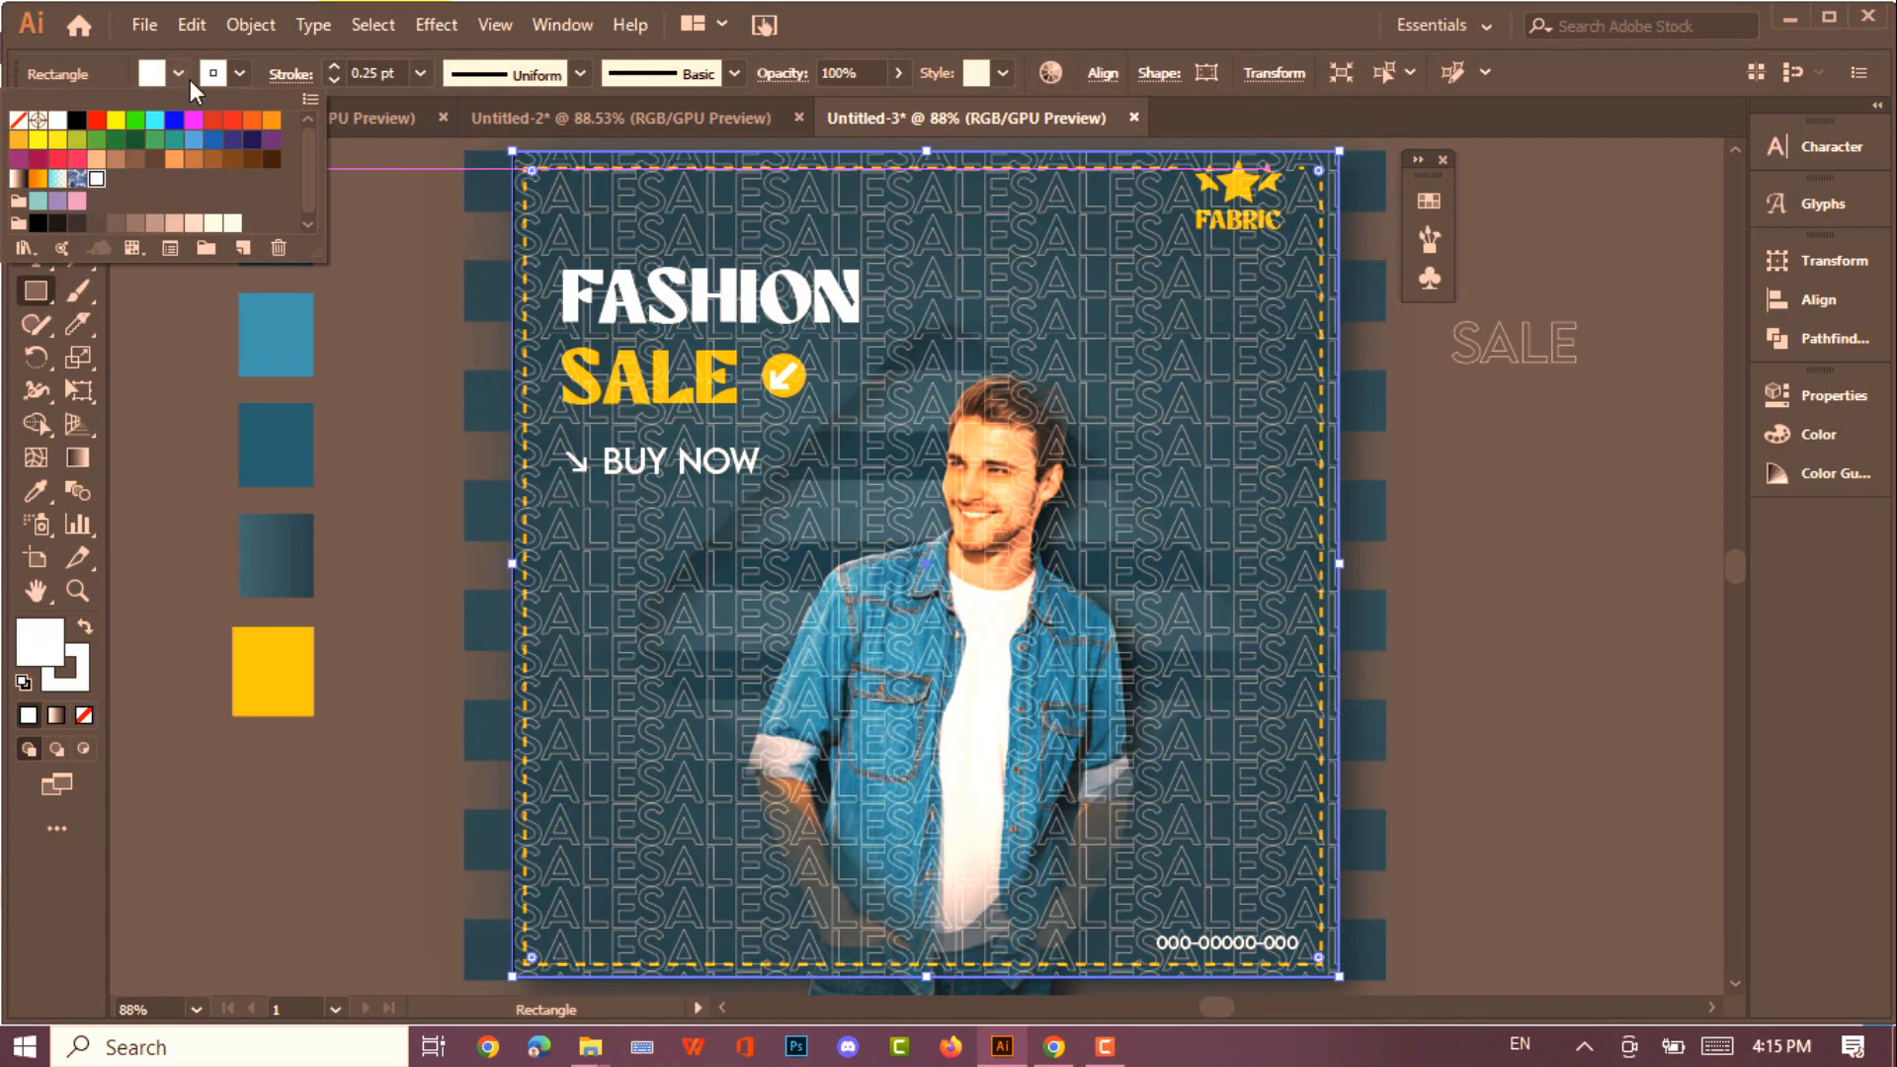
pyautogui.click(239, 73)
pyautogui.click(18, 120)
pyautogui.click(898, 72)
pyautogui.moveTo(895, 105); pyautogui.dragTo(846, 116)
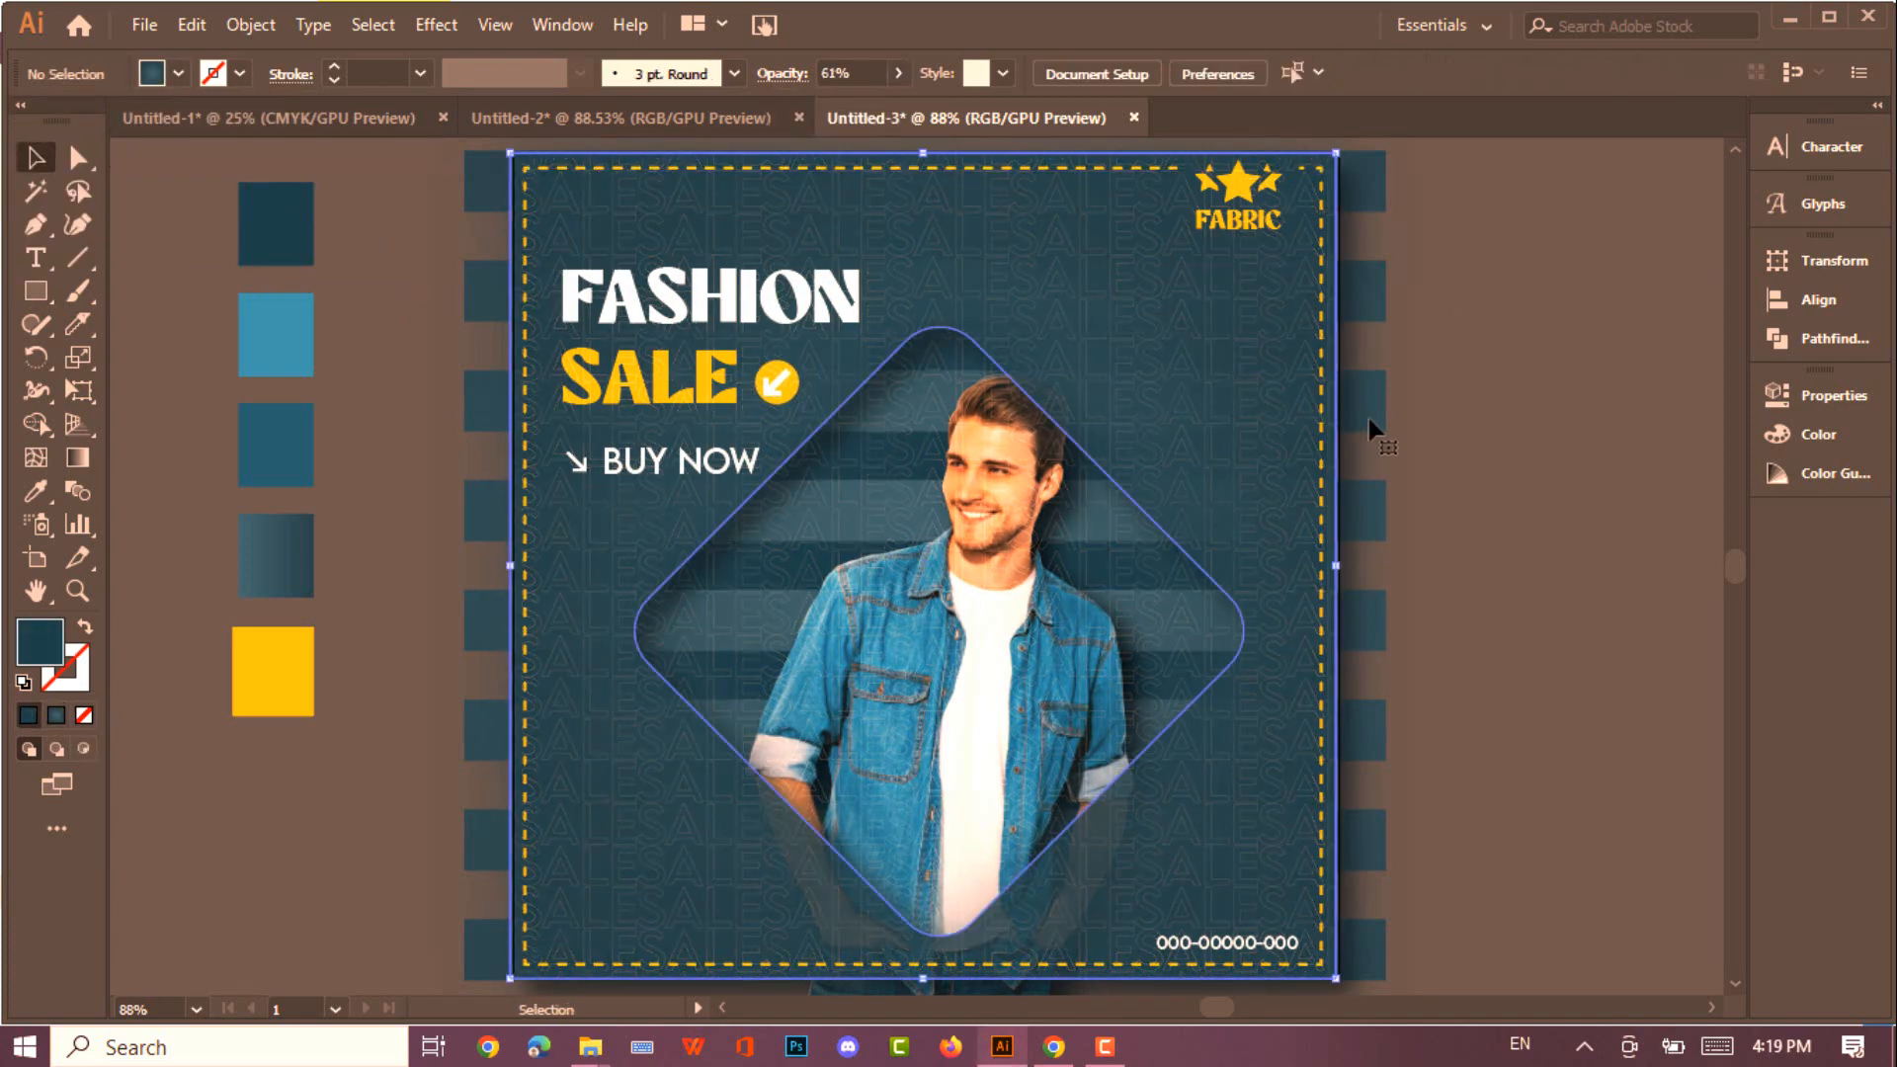
# Redraw the radial gradient of the horizontal stripe group diagonally across the man, from upper left to lower right
pyautogui.click(1371, 425)
pyautogui.click(78, 457)
pyautogui.click(963, 647)
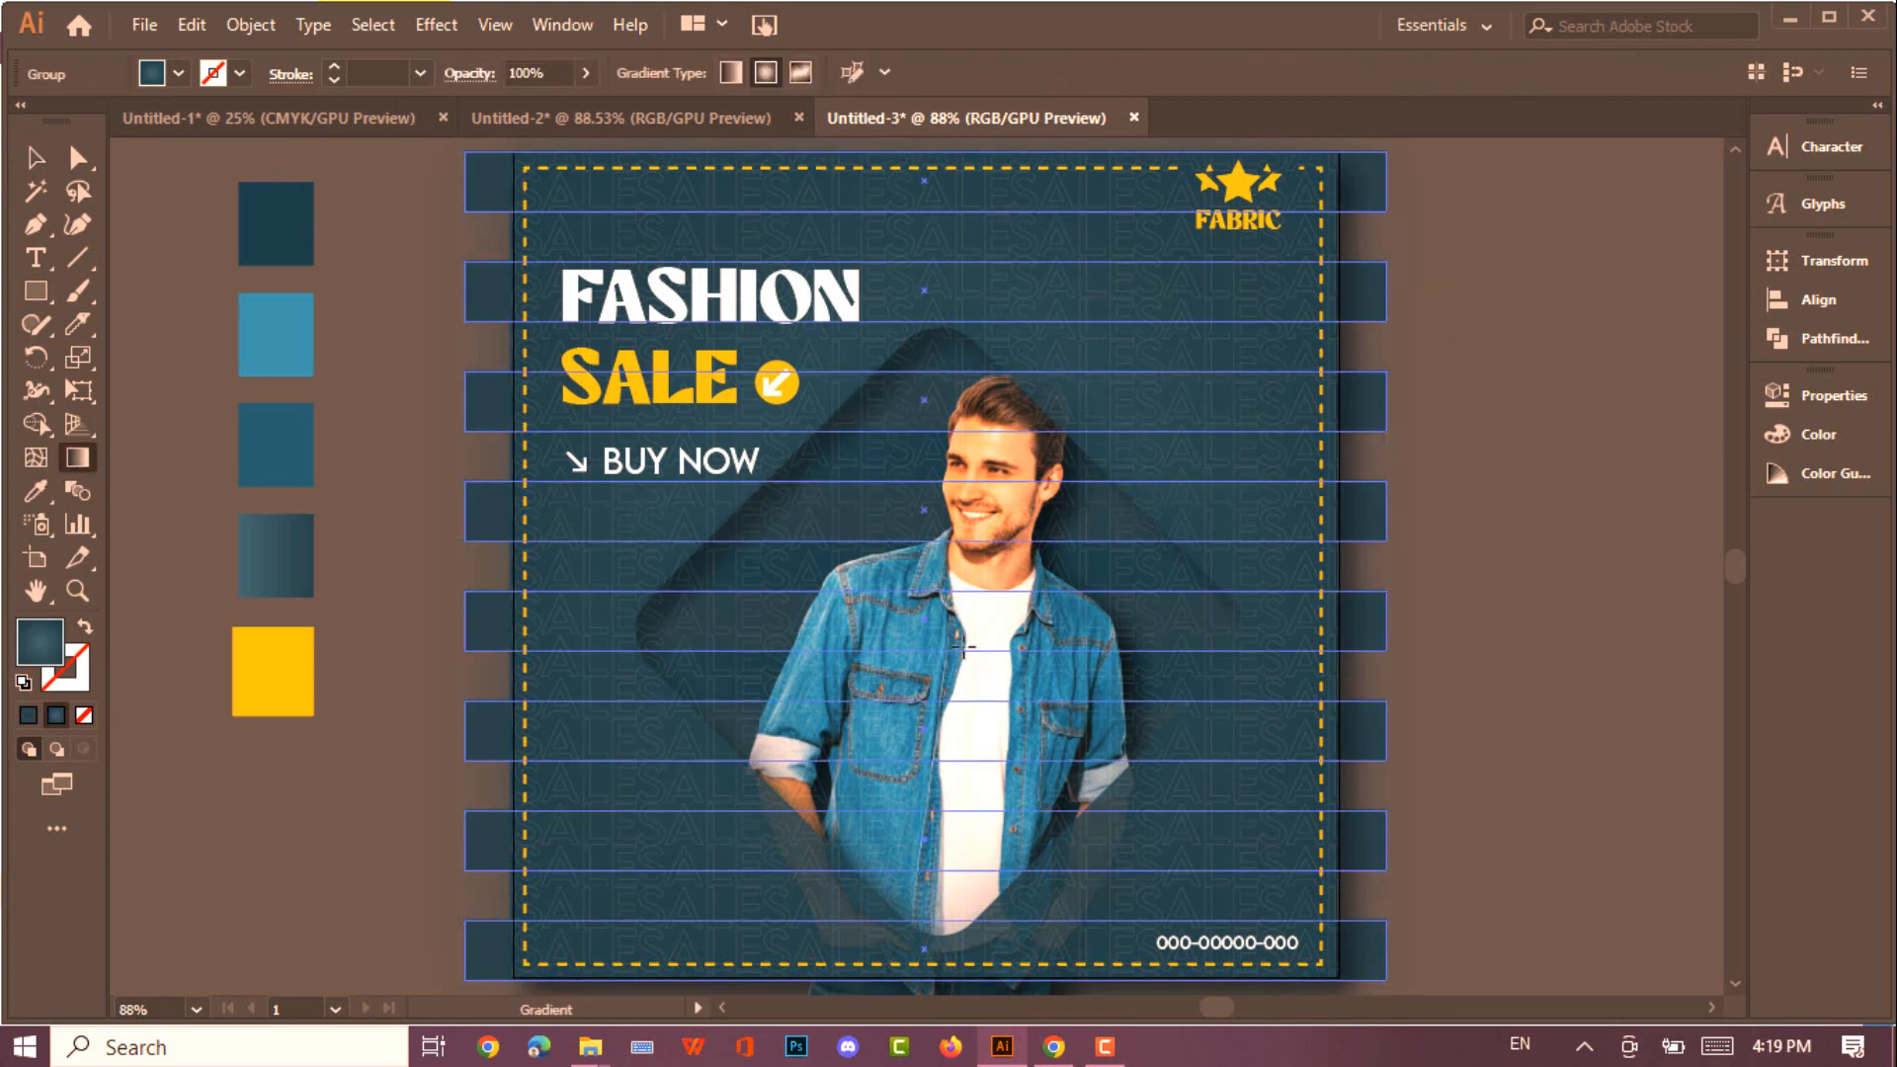
pyautogui.moveTo(887, 510); pyautogui.dragTo(1112, 793)
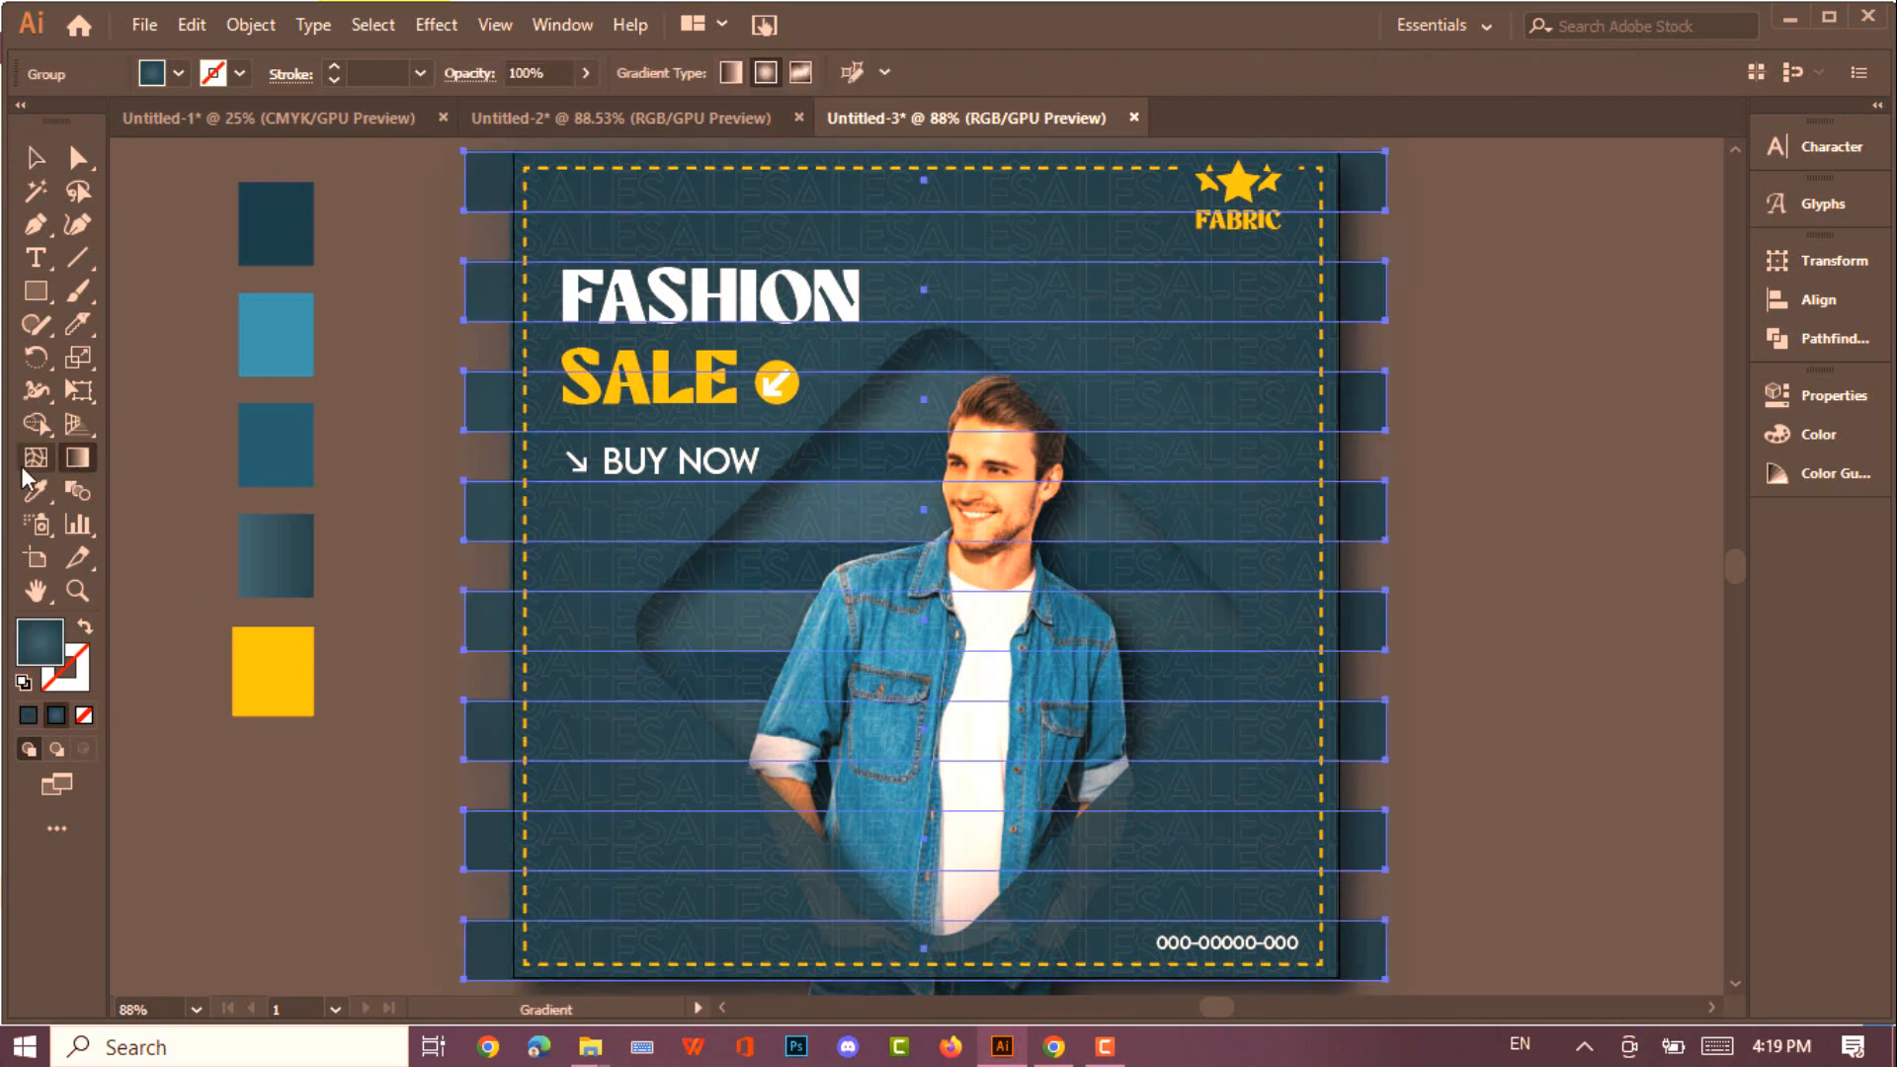
# Recolour the first stop of the stripe group's gradient with the light blue sampled from the palette
pyautogui.doubleClick(78, 457)
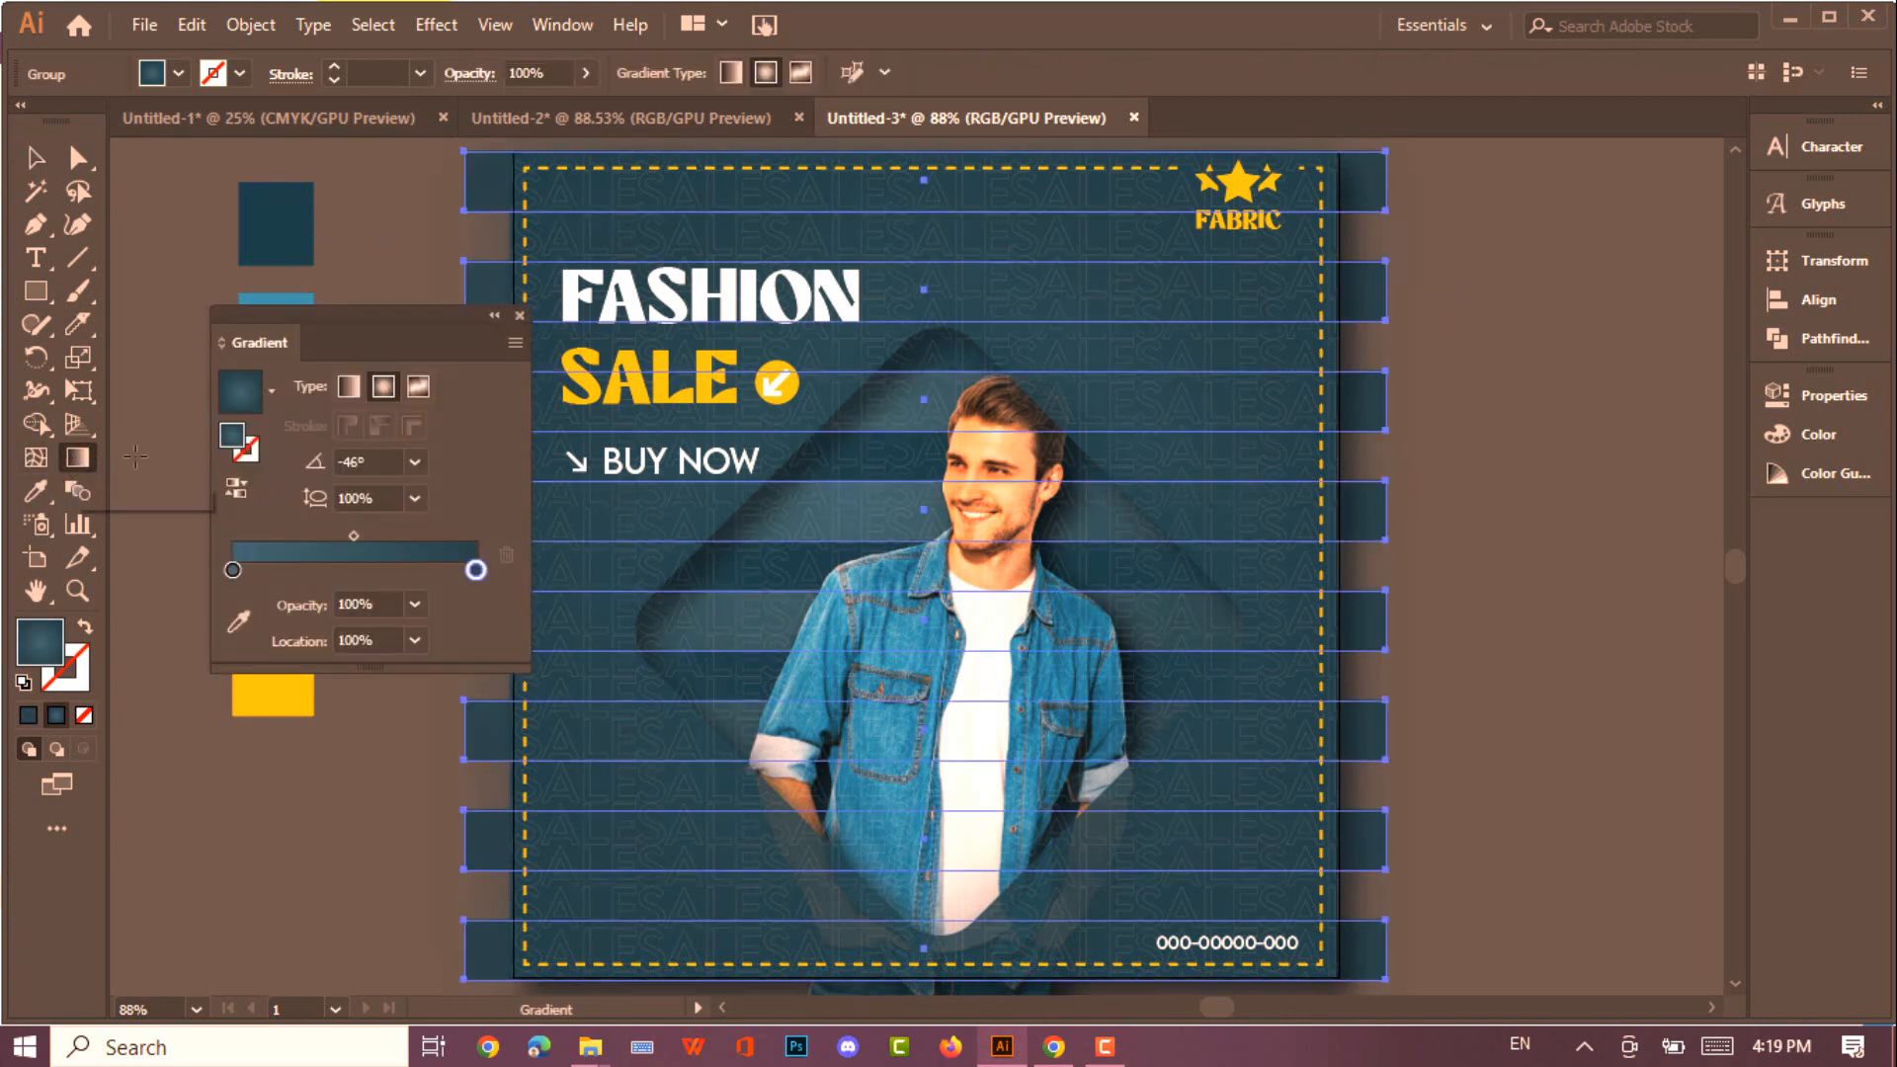
pyautogui.click(233, 488)
pyautogui.click(241, 484)
pyautogui.moveTo(380, 314); pyautogui.dragTo(573, 301)
pyautogui.click(425, 560)
pyautogui.click(428, 613)
pyautogui.click(265, 330)
pyautogui.click(710, 305)
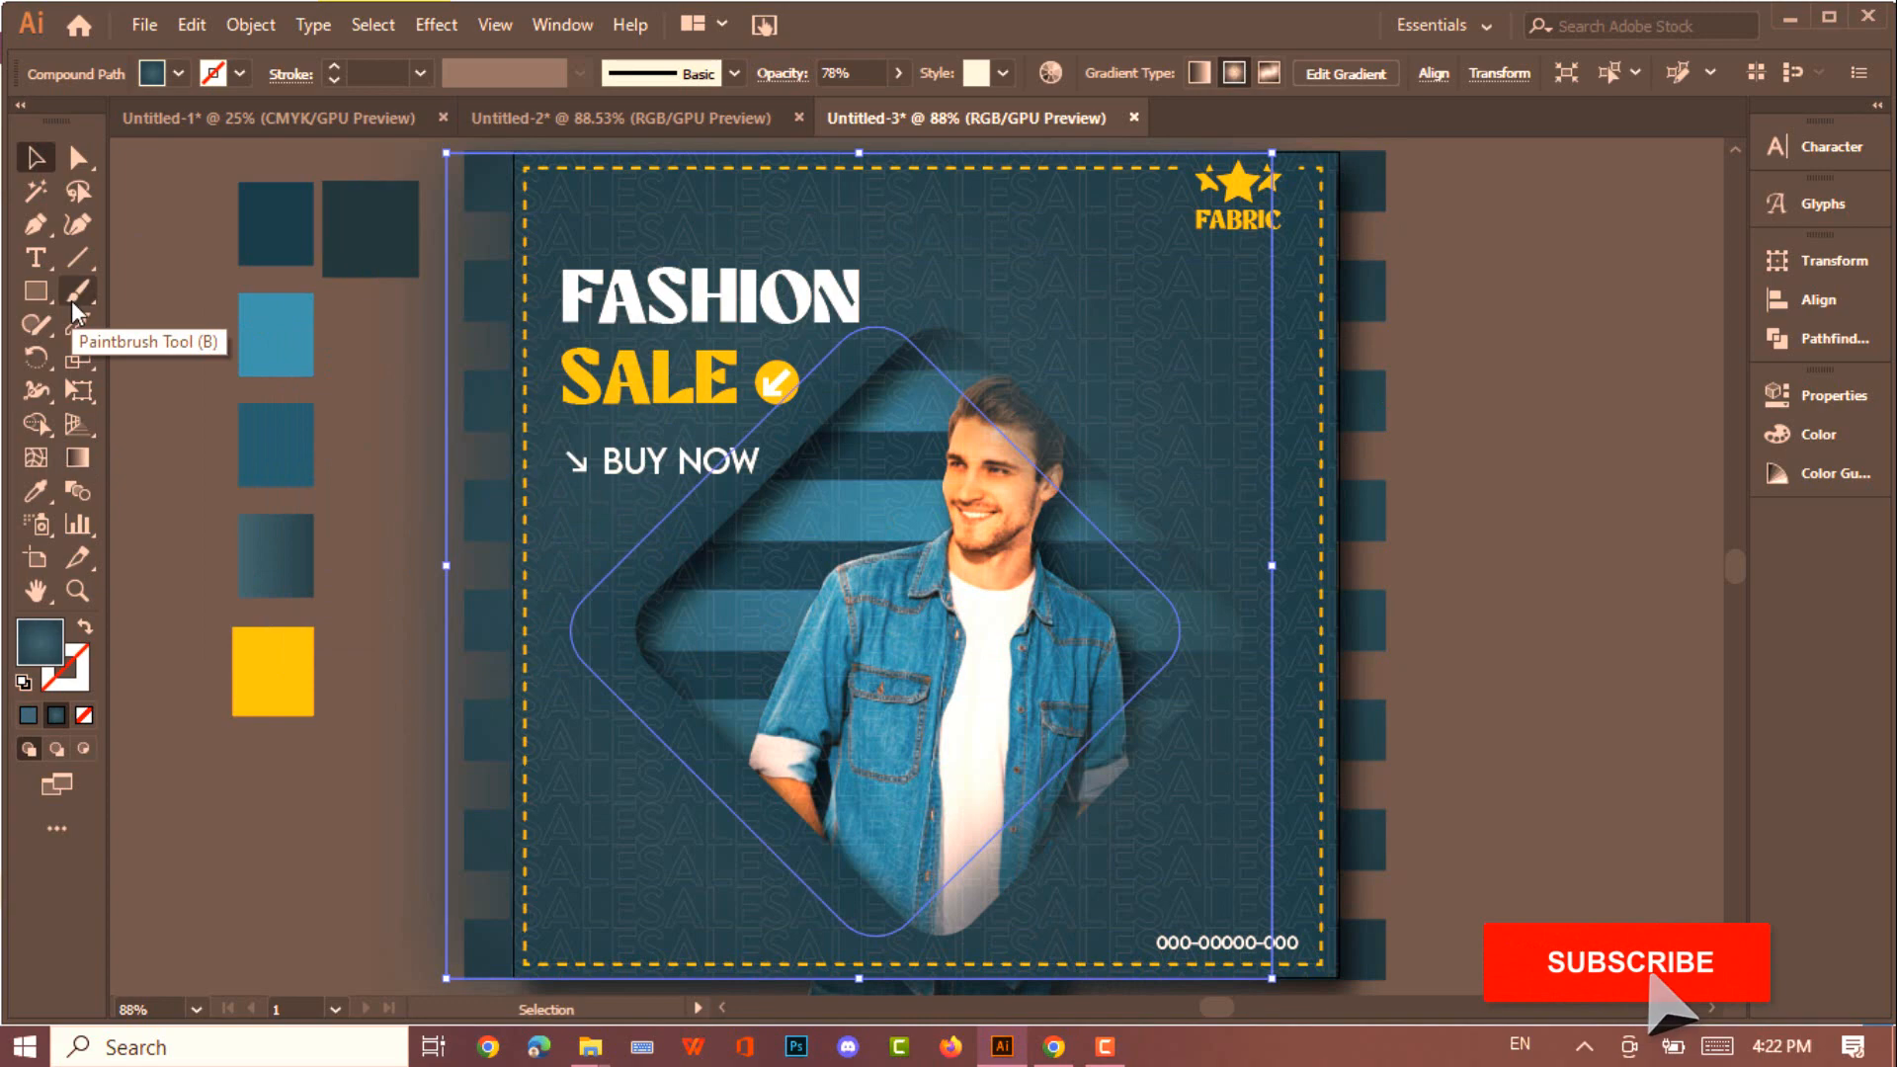
# Draw a dark square swatch beside the palette's dark teal one and move the two diamond-cutout panels apart
pyautogui.click(35, 290)
pyautogui.moveTo(324, 182); pyautogui.dragTo(418, 276)
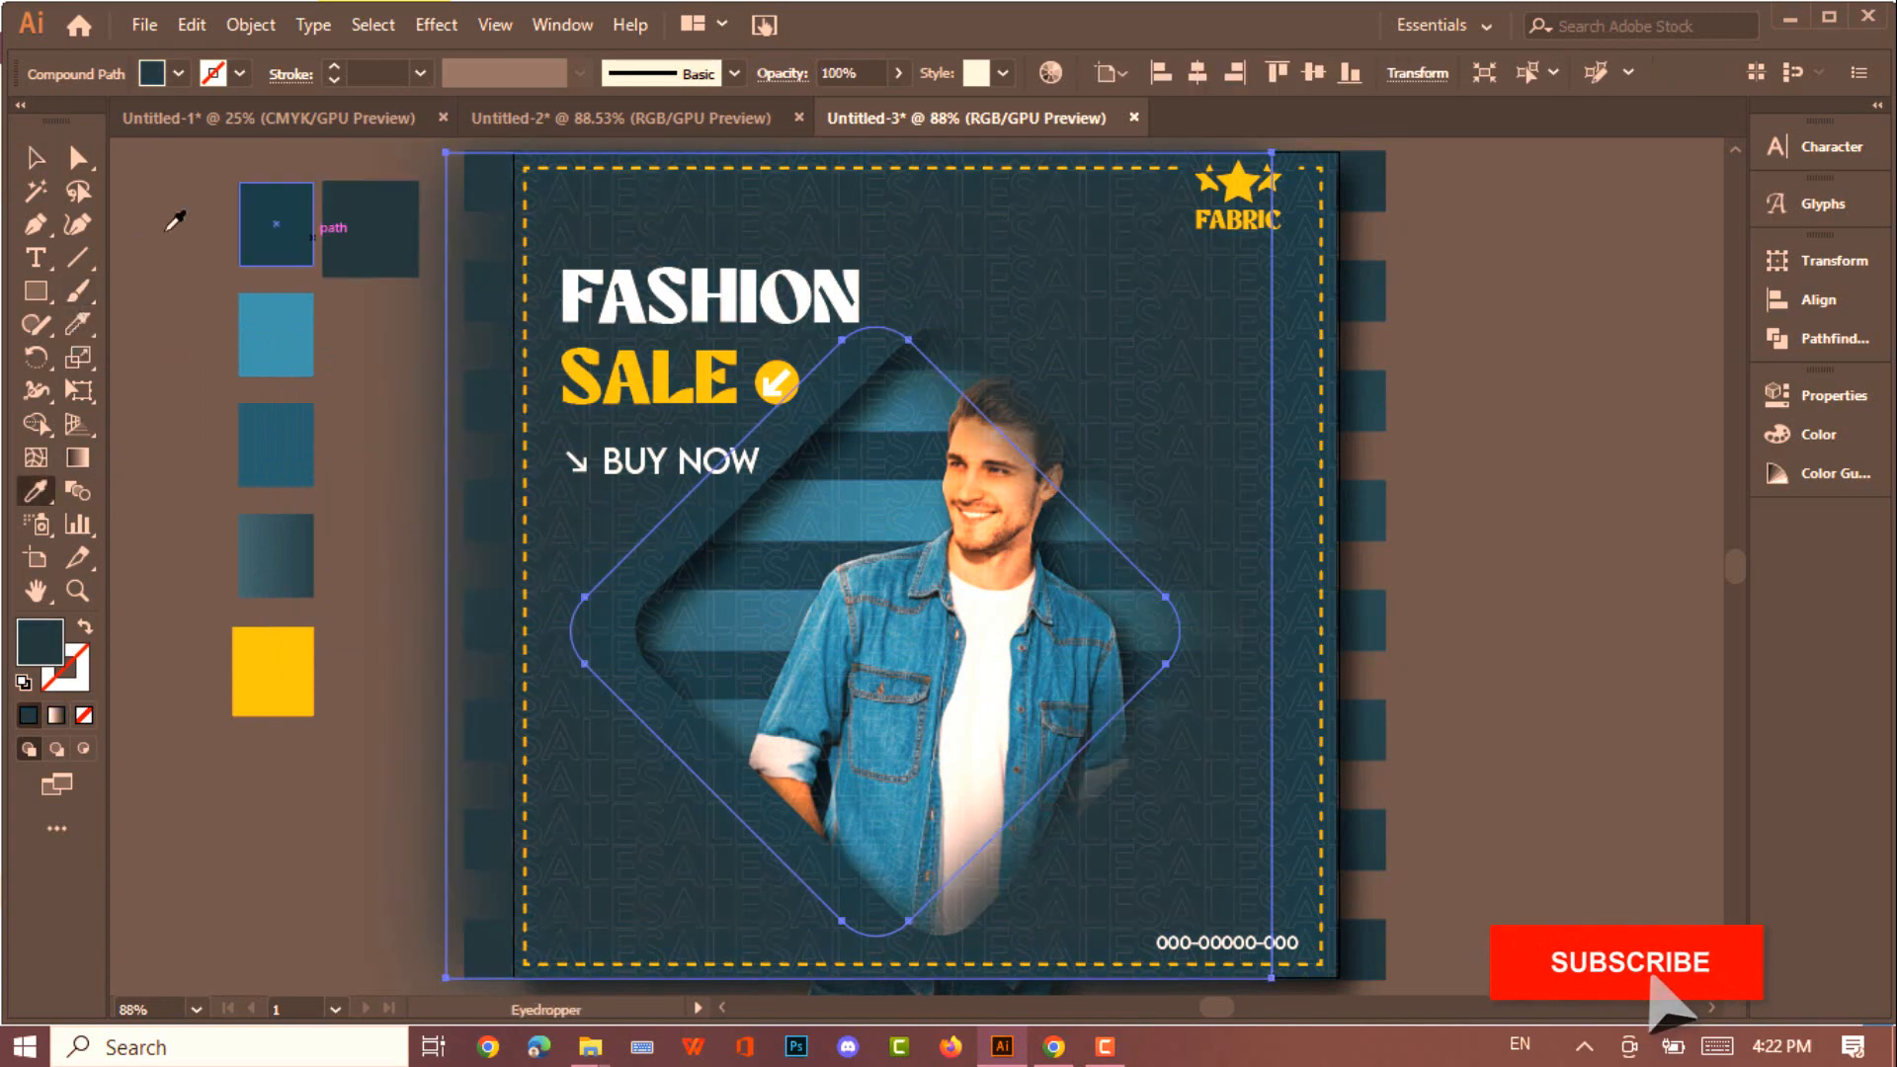
pyautogui.press('v')
pyautogui.click(1176, 632)
pyautogui.moveTo(1197, 364); pyautogui.dragTo(1155, 364)
pyautogui.click(1321, 355)
pyautogui.moveTo(1287, 354)
pyautogui.mouseDown()
pyautogui.moveTo(1341, 356)
pyautogui.moveTo(1051, 353)
pyautogui.moveTo(1286, 351)
pyautogui.mouseUp()
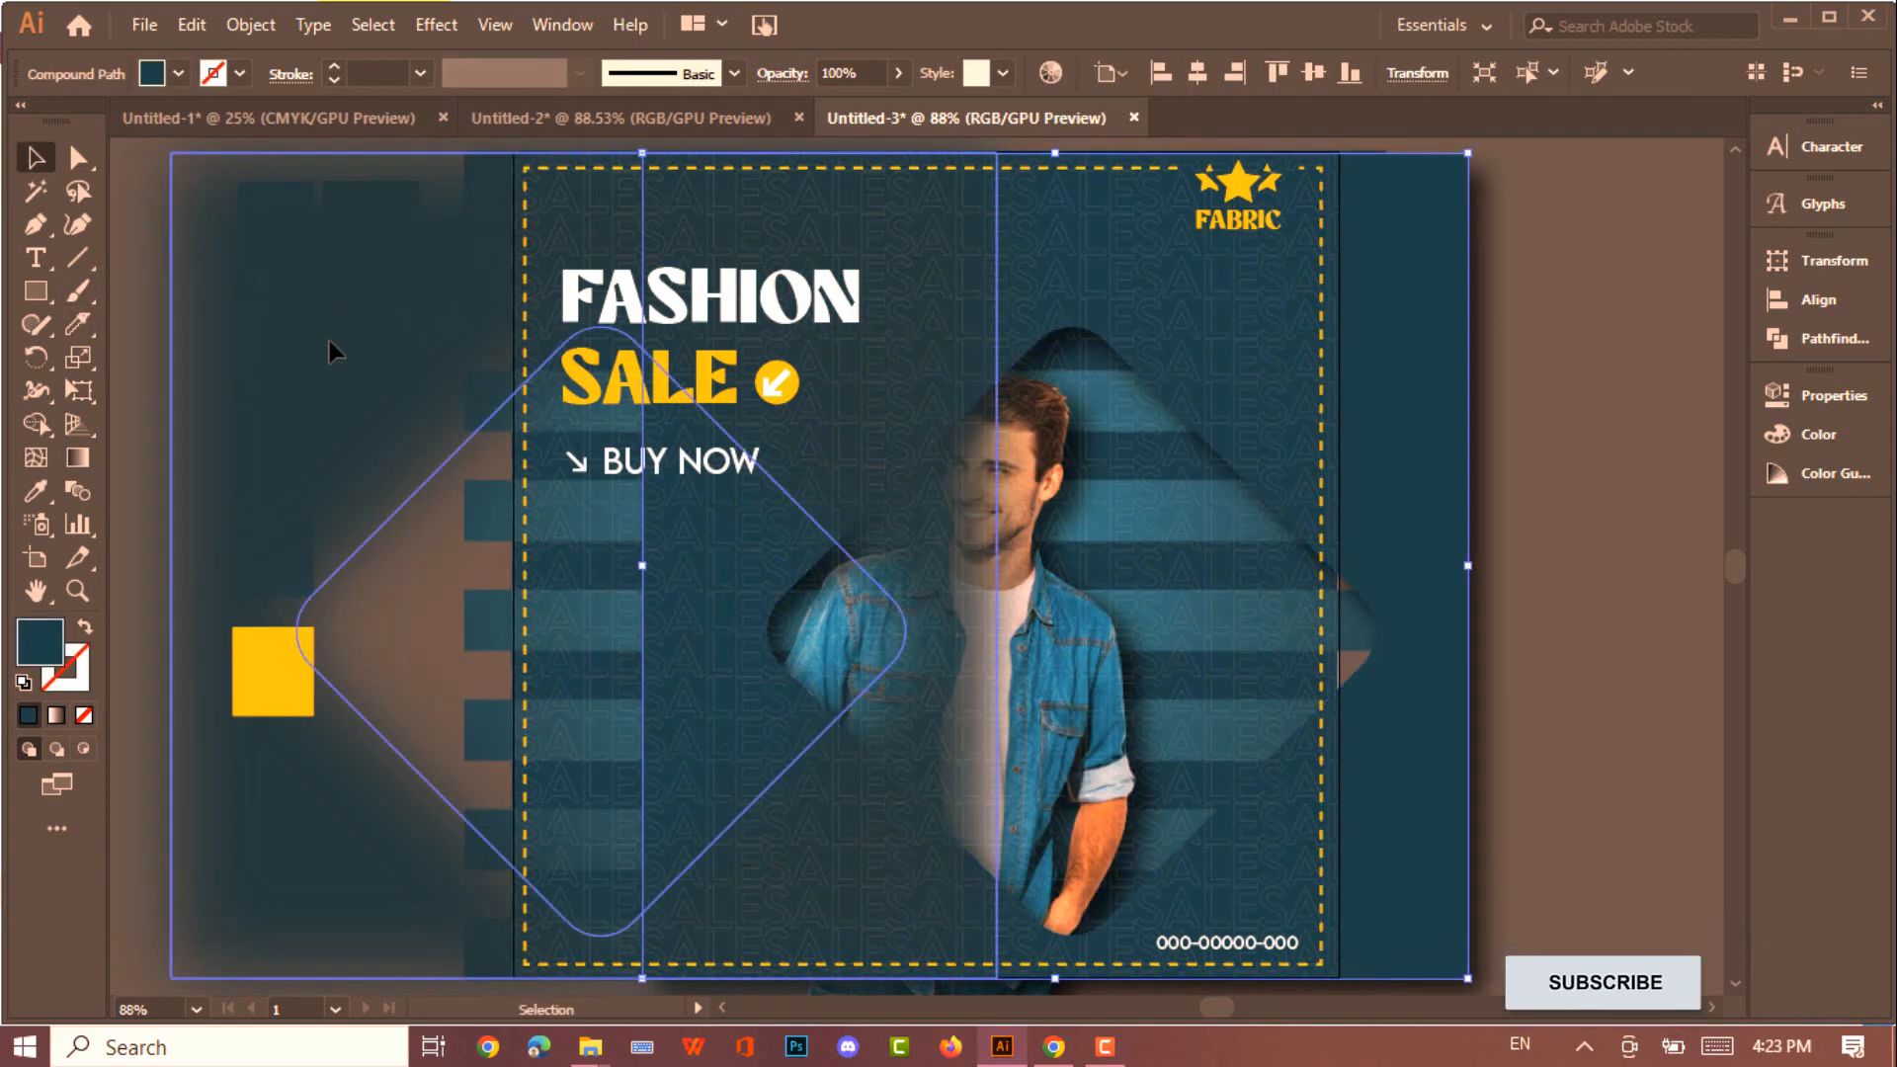
# Move the feathered cutout panel back over the artboard and give the other panel the dark swatch's colour at 76% opacity
pyautogui.moveTo(332, 350); pyautogui.dragTo(830, 326)
pyautogui.press('i')
pyautogui.click(376, 234)
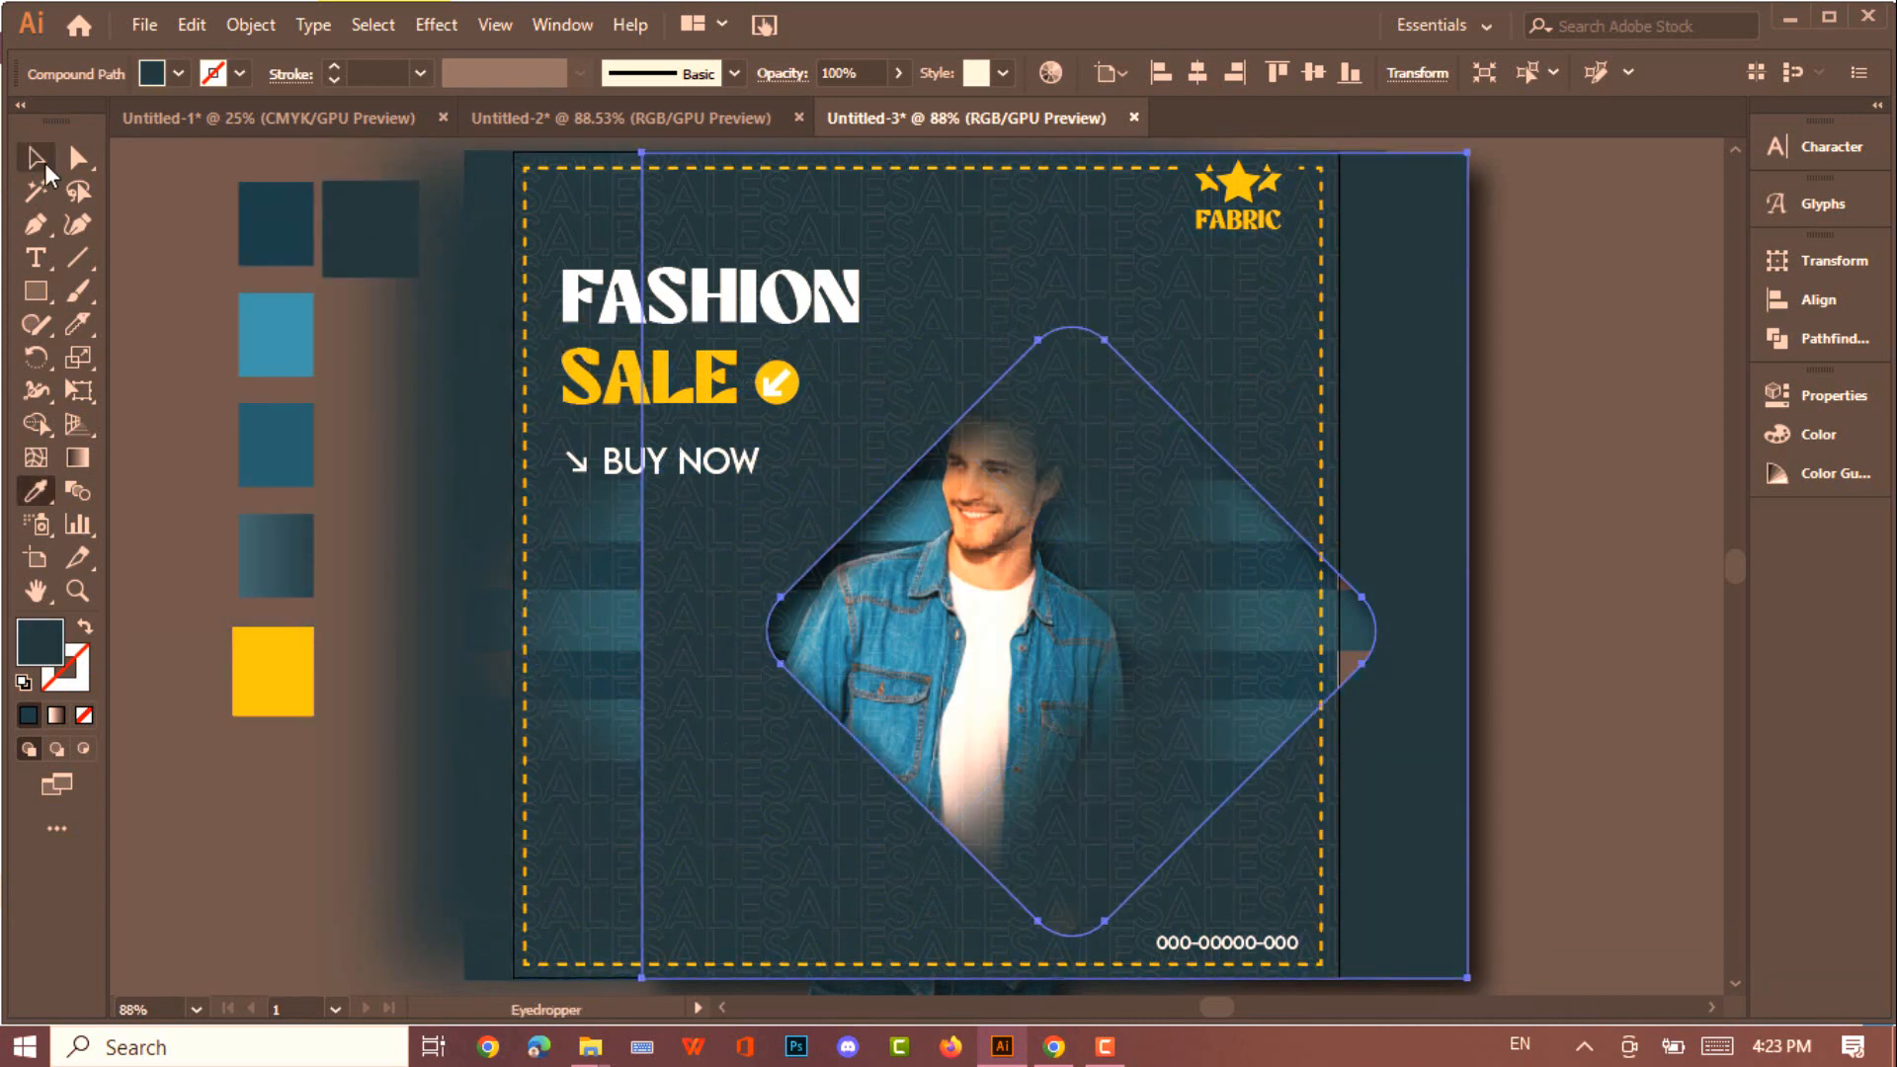
pyautogui.click(37, 160)
pyautogui.moveTo(844, 105); pyautogui.dragTo(881, 105)
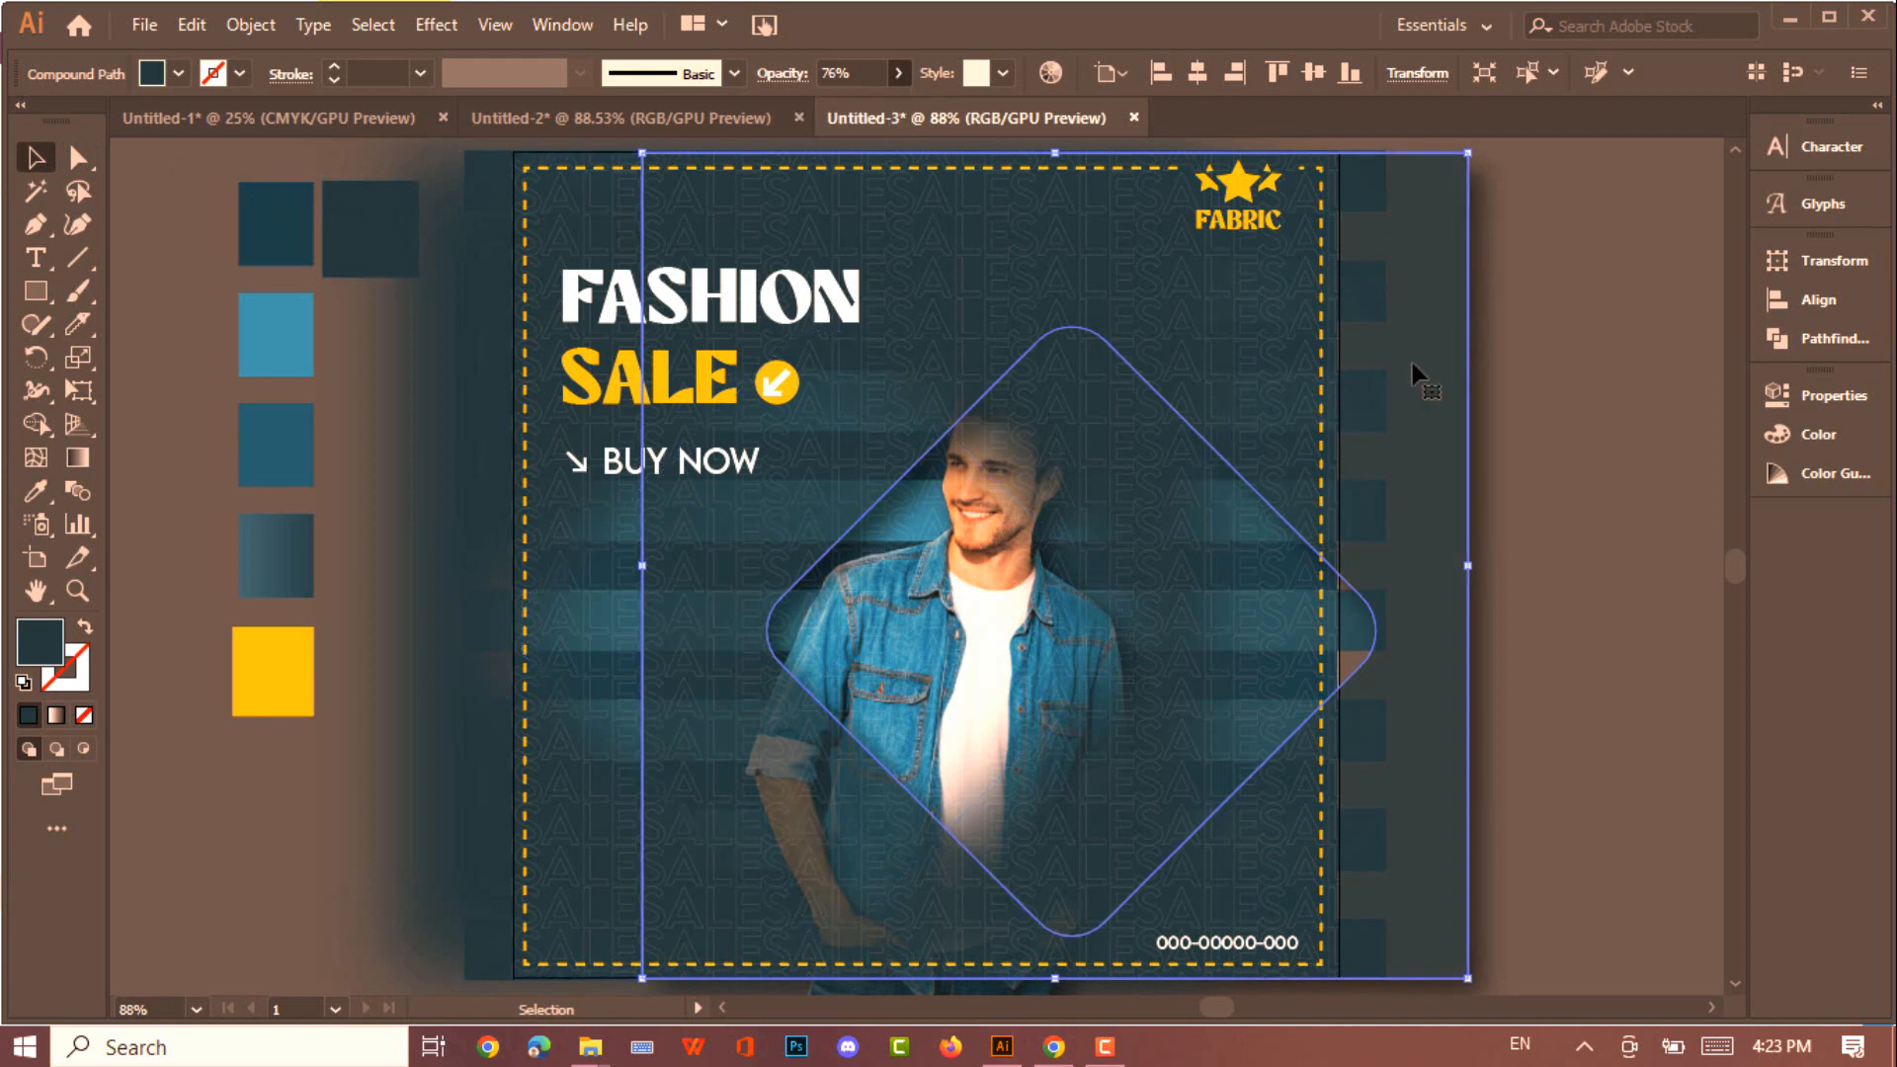
# Move the dark cutout panel back onto the artboard and put the dark square in place of the dark teal swatch
pyautogui.moveTo(1418, 372); pyautogui.dragTo(1284, 361)
pyautogui.click(1478, 463)
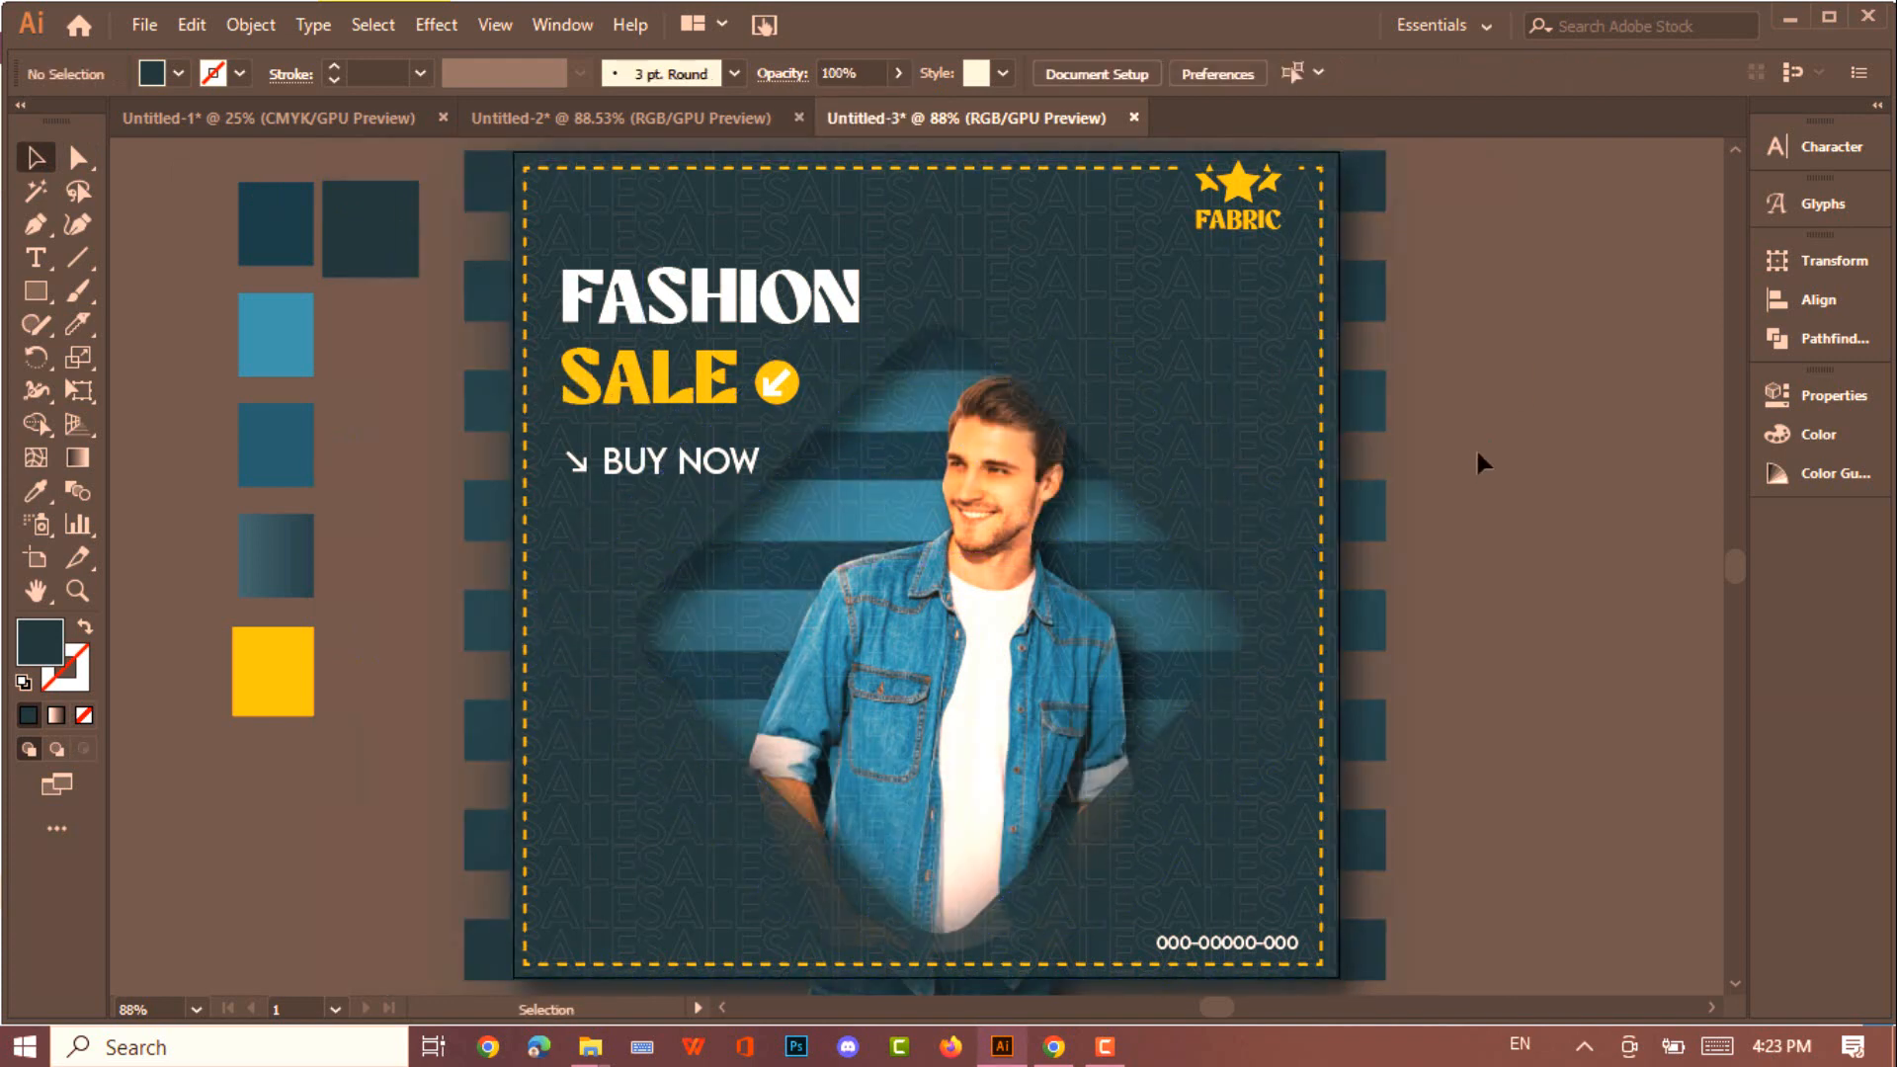
pyautogui.moveTo(339, 233); pyautogui.dragTo(244, 221)
pyautogui.click(403, 426)
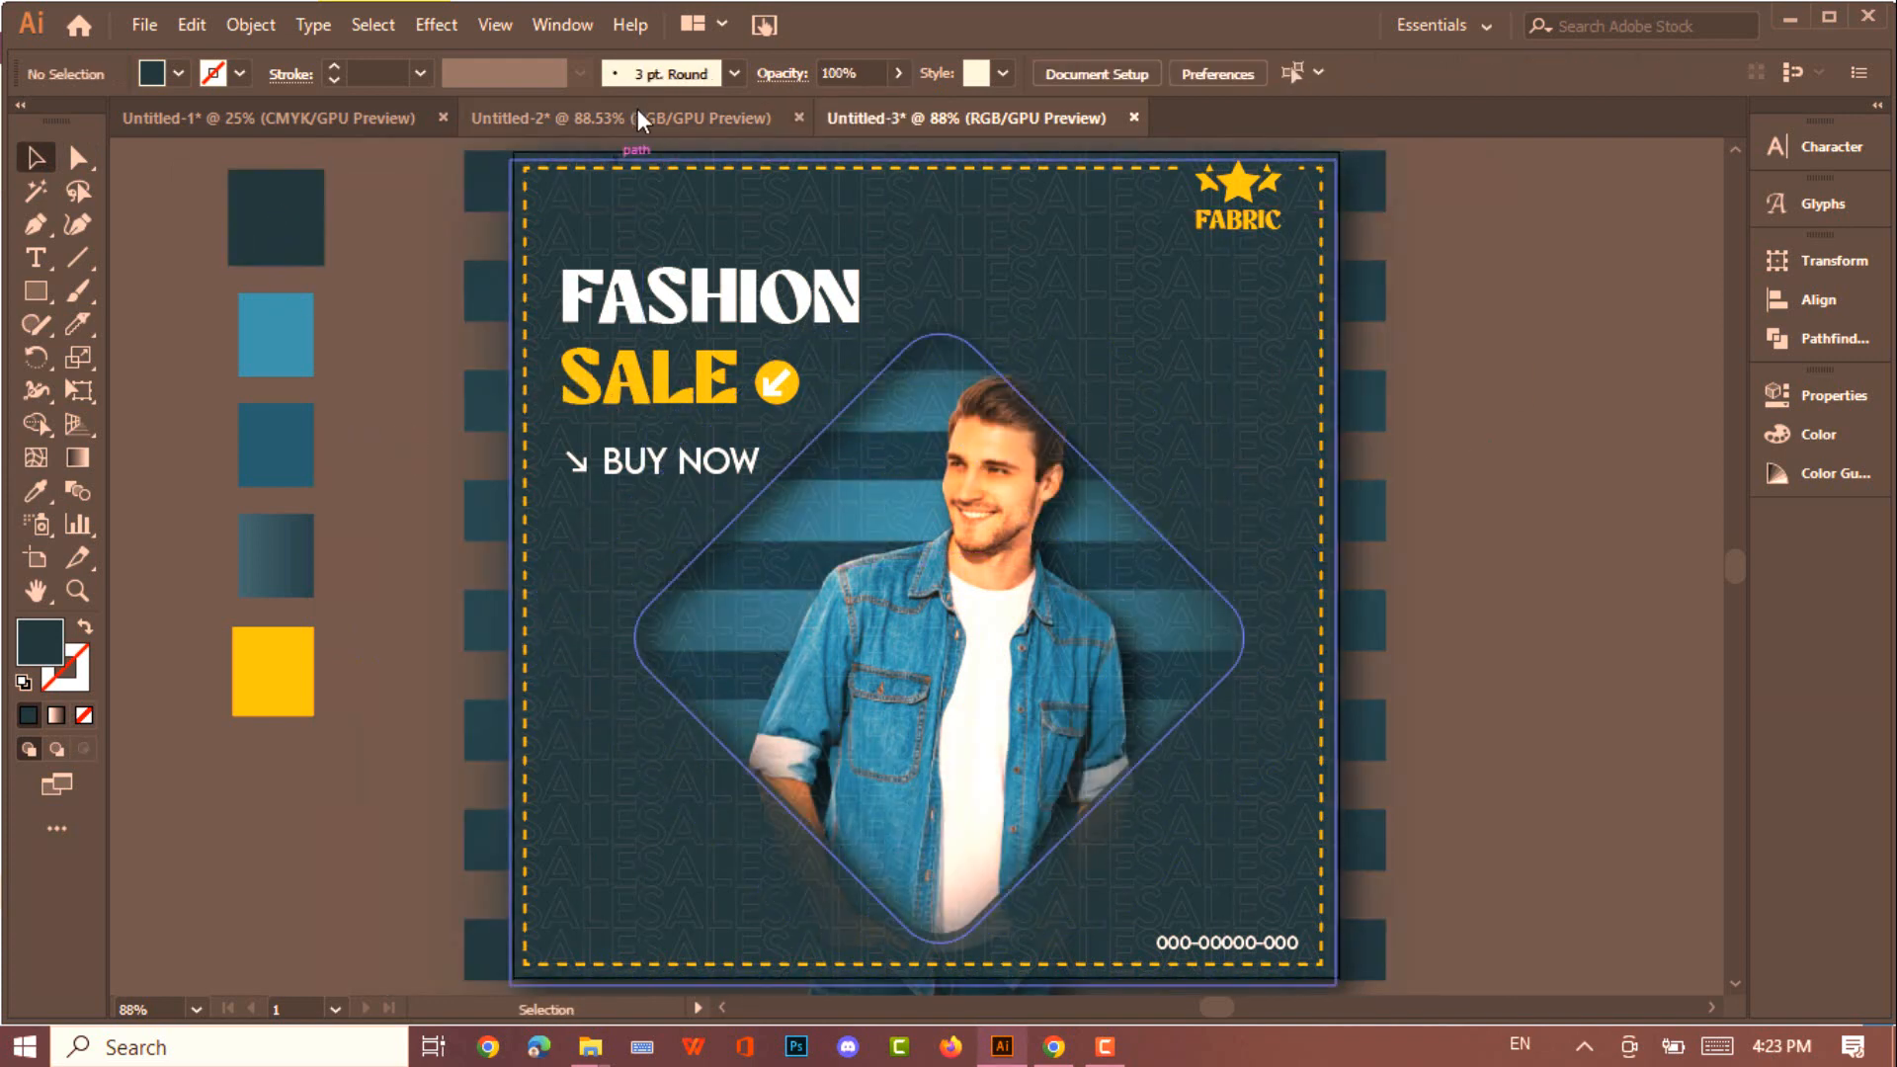
# Draw a small dark circle about 0.034 in wide on the empty canvas beside the artboard
pyautogui.press('l')
pyautogui.moveTo(1511, 330); pyautogui.dragTo(1524, 343)
pyautogui.click(35, 158)
pyautogui.hotkey('ctrl', '=')
pyautogui.hotkey('ctrl', '=')
pyautogui.hotkey('ctrl', '=')
pyautogui.hotkey('ctrl', '=')
pyautogui.hotkey('ctrl', '=')
pyautogui.hotkey('ctrl', '=')
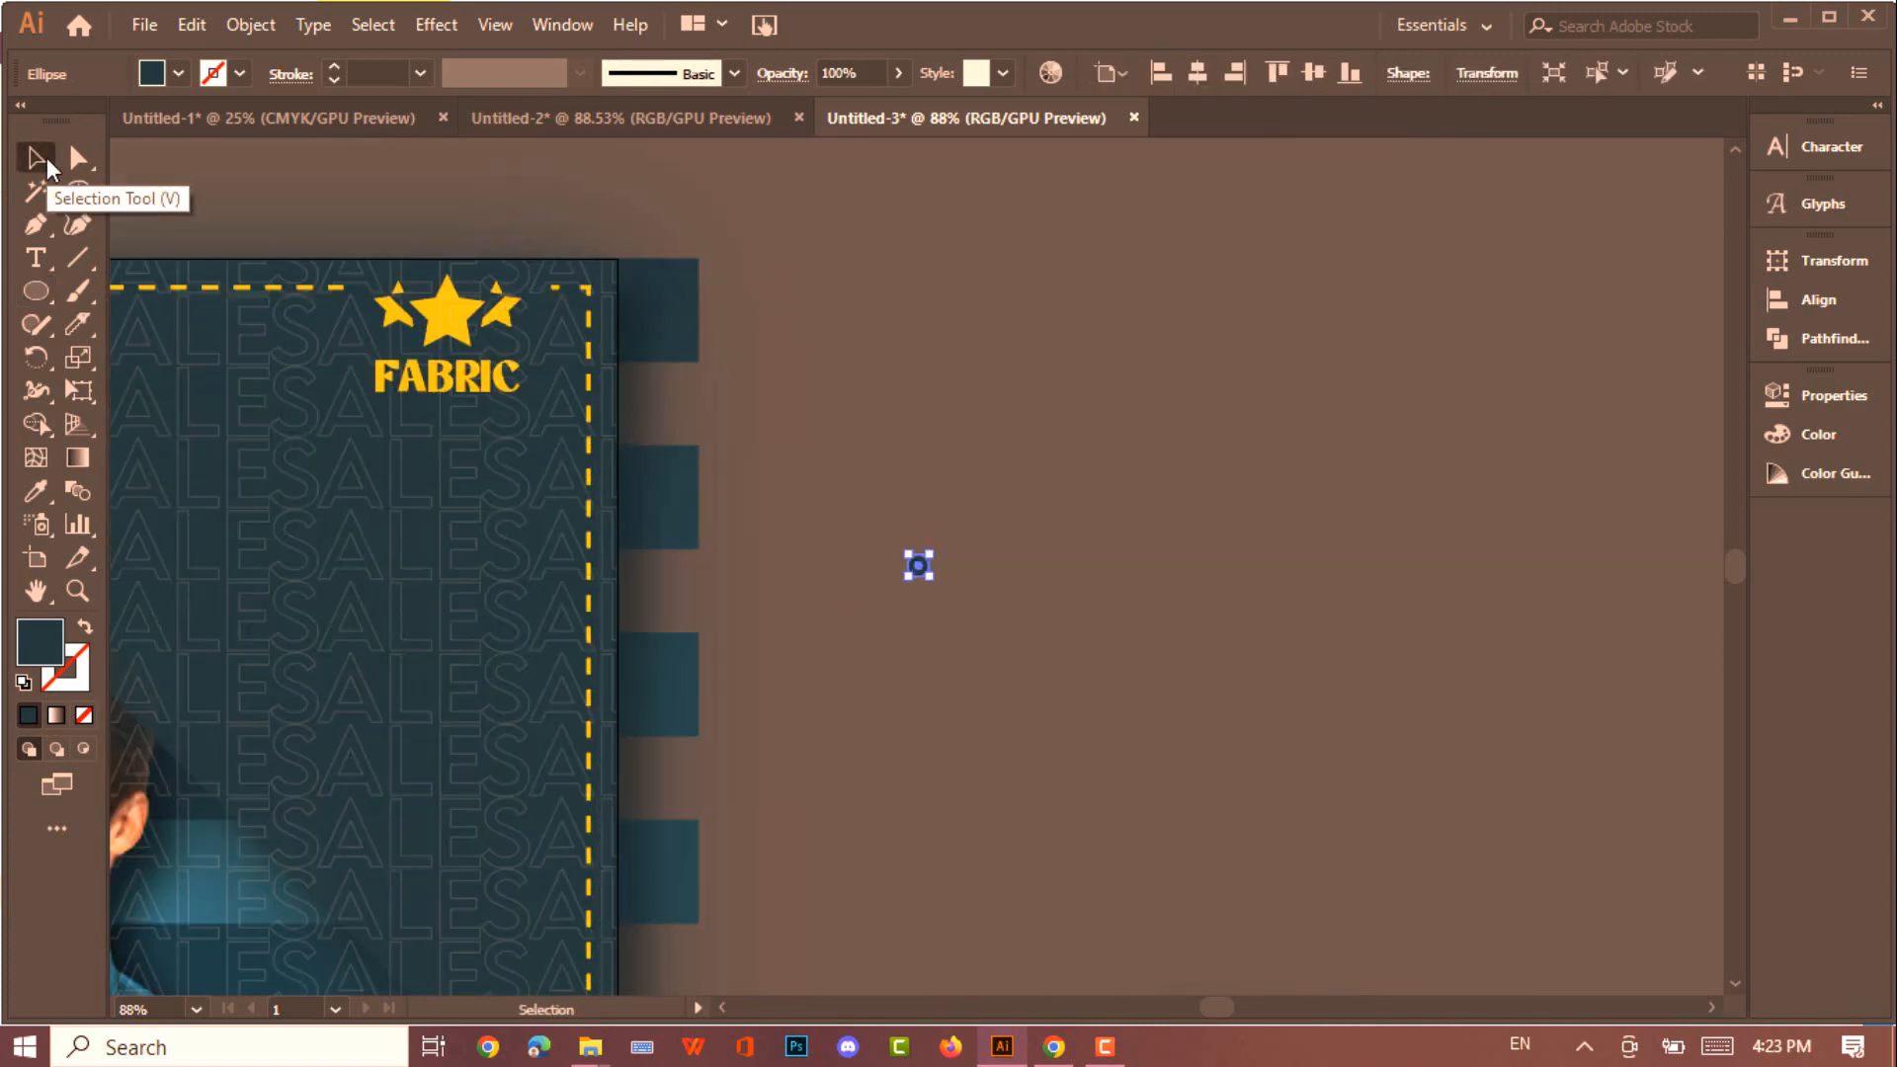
# Duplicate the circle into an evenly spaced column of four, copy the column alongside and group all eight dots
pyautogui.moveTo(966, 523); pyautogui.dragTo(910, 653)
pyautogui.hotkey('ctrl', 'd')
pyautogui.hotkey('ctrl', 'd')
pyautogui.hotkey('ctrl', 'a')
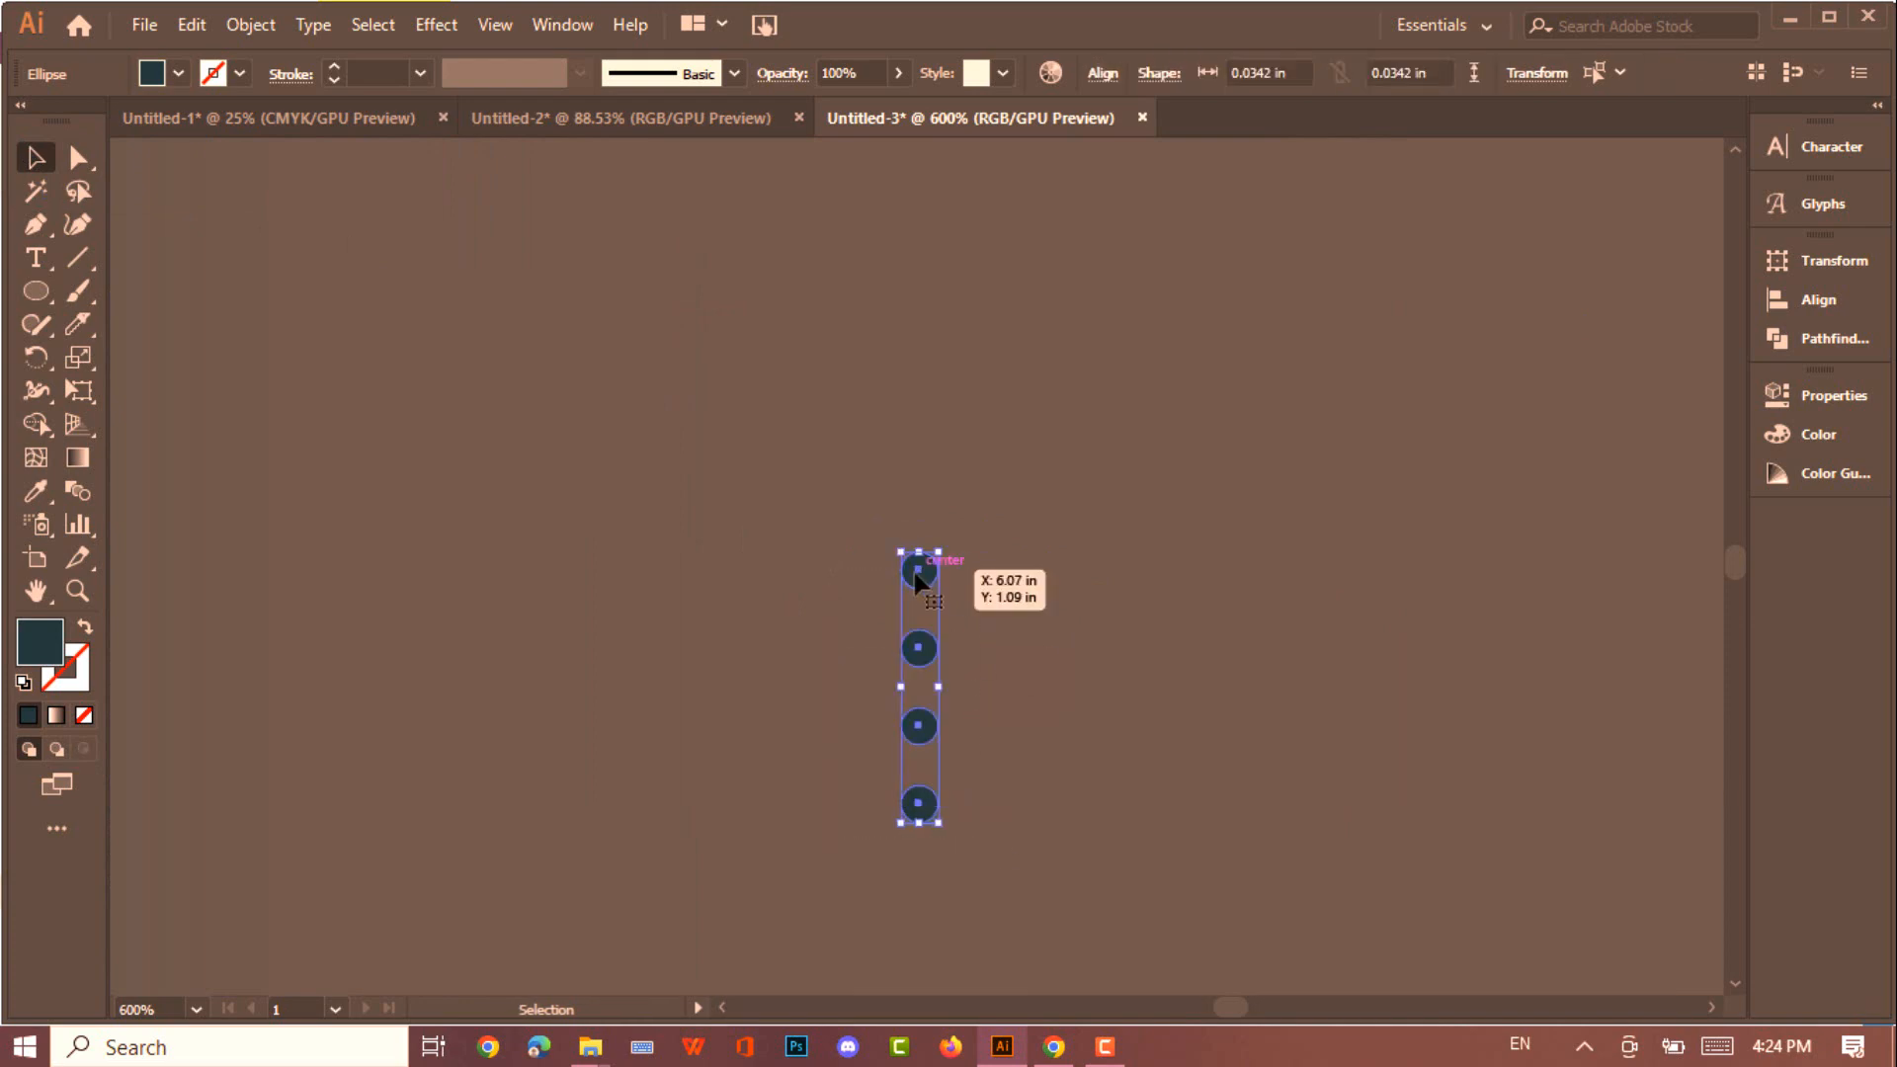
pyautogui.moveTo(928, 580); pyautogui.dragTo(992, 580)
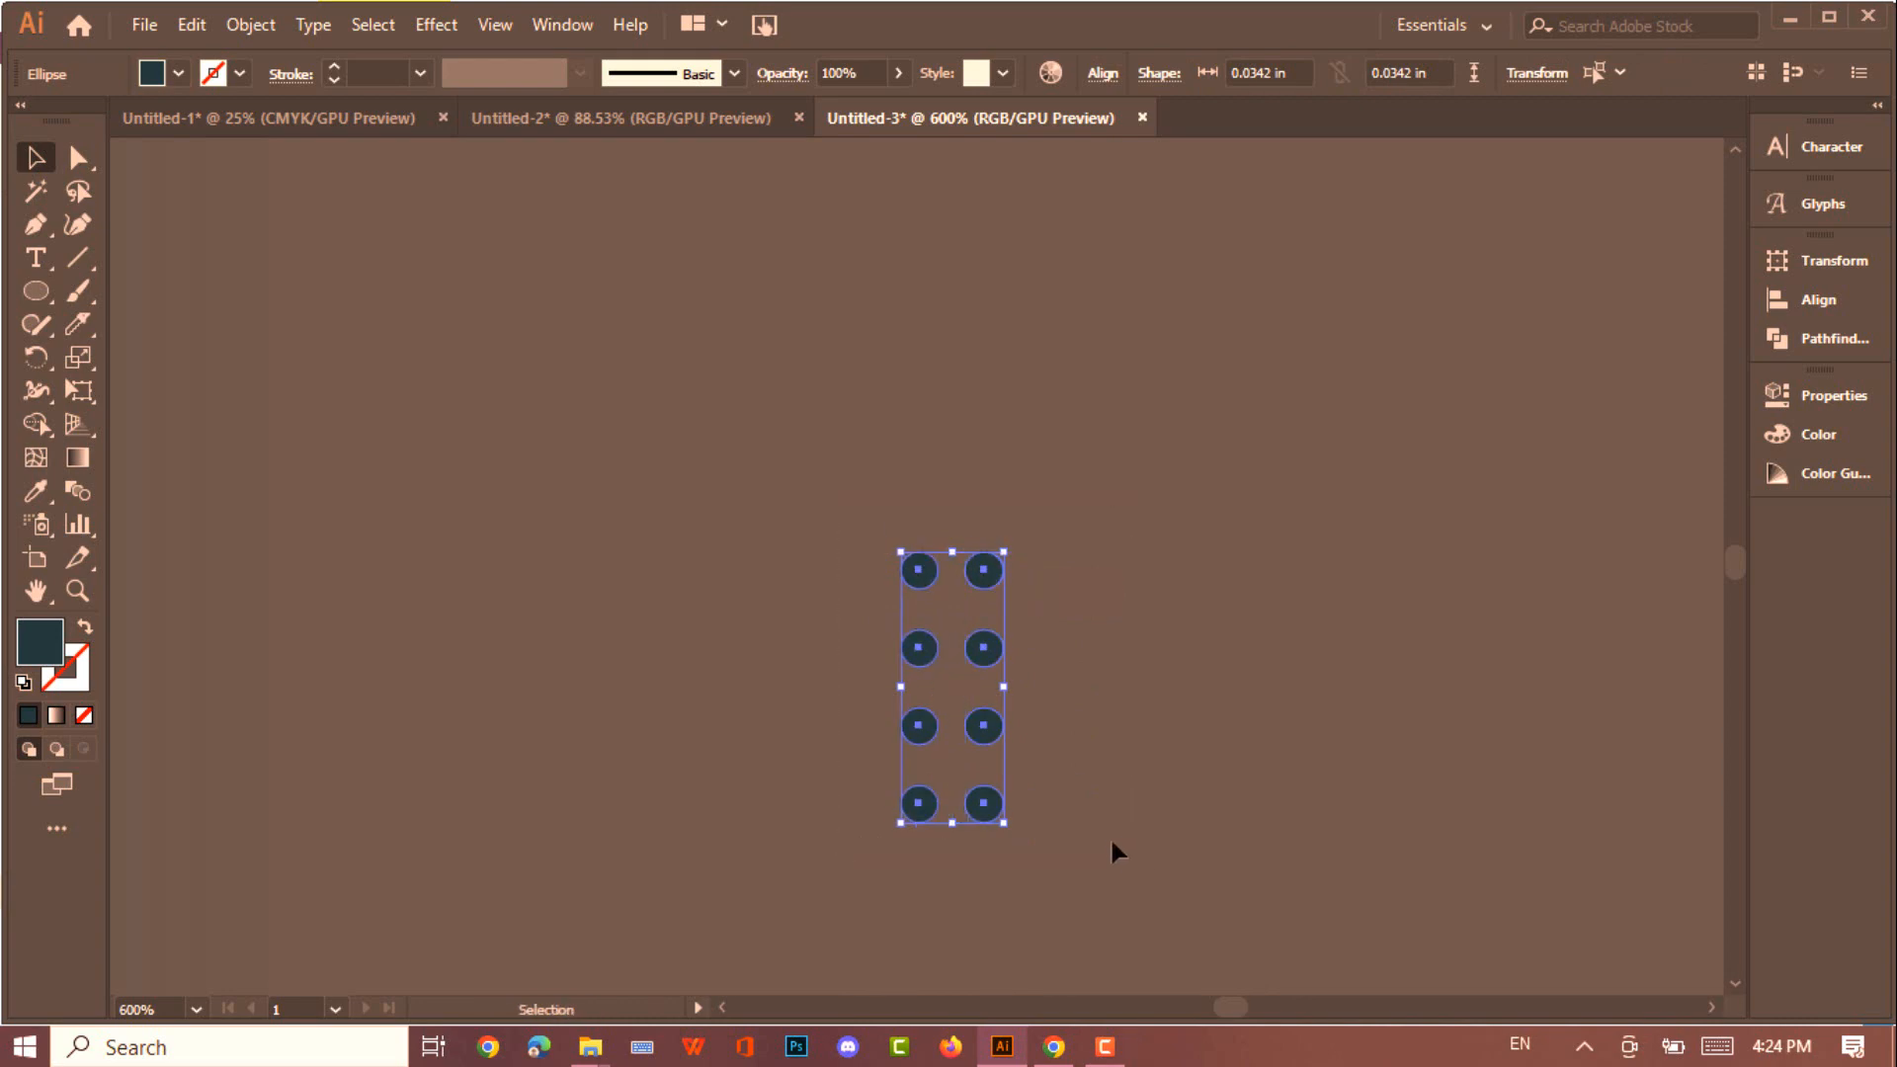
pyautogui.hotkey('ctrl', 'g')
# Fill the dot group with the palette's yellow and move it to the poster's lower left area inside the dashed border
pyautogui.hotkey('ctrl', '0')
pyautogui.press('i')
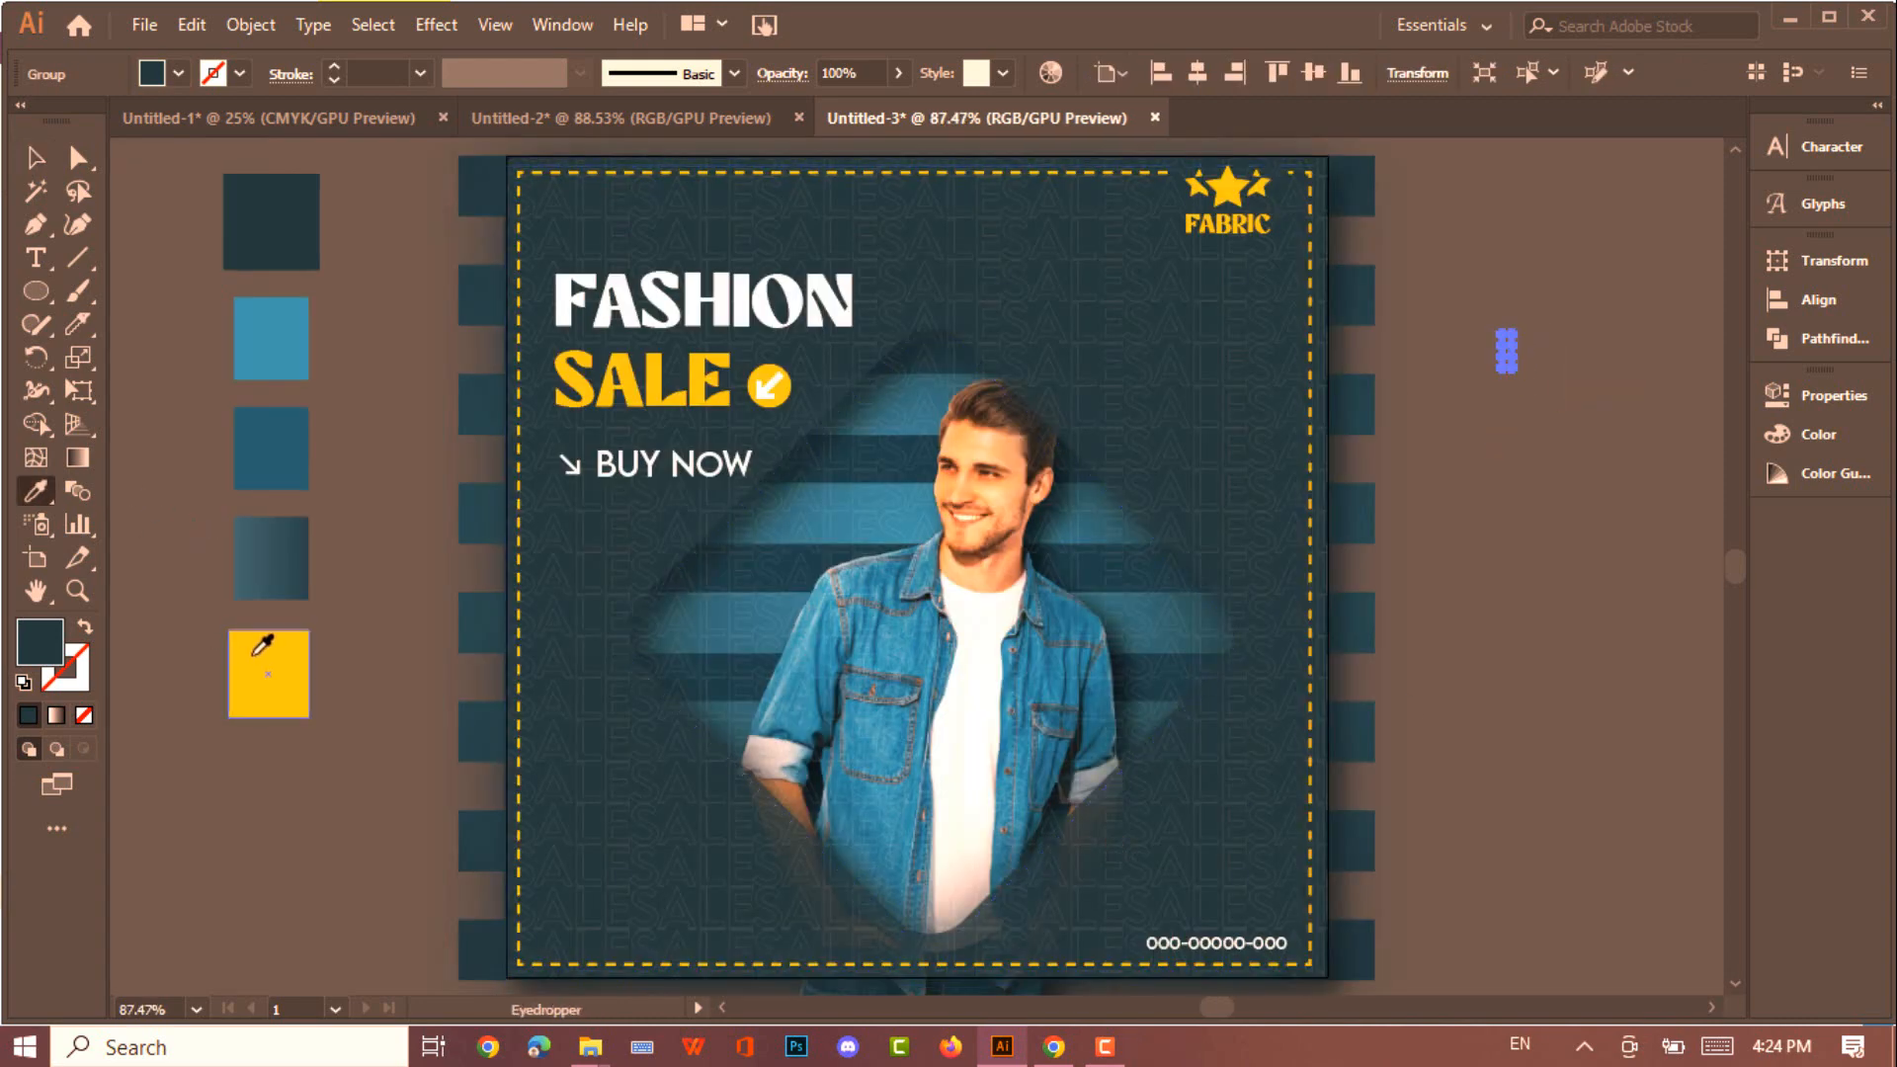
pyautogui.moveTo(1506, 351); pyautogui.dragTo(568, 874)
# Bring the dot group to the front of the artwork
pyautogui.rightClick(549, 879)
pyautogui.moveTo(652, 732)
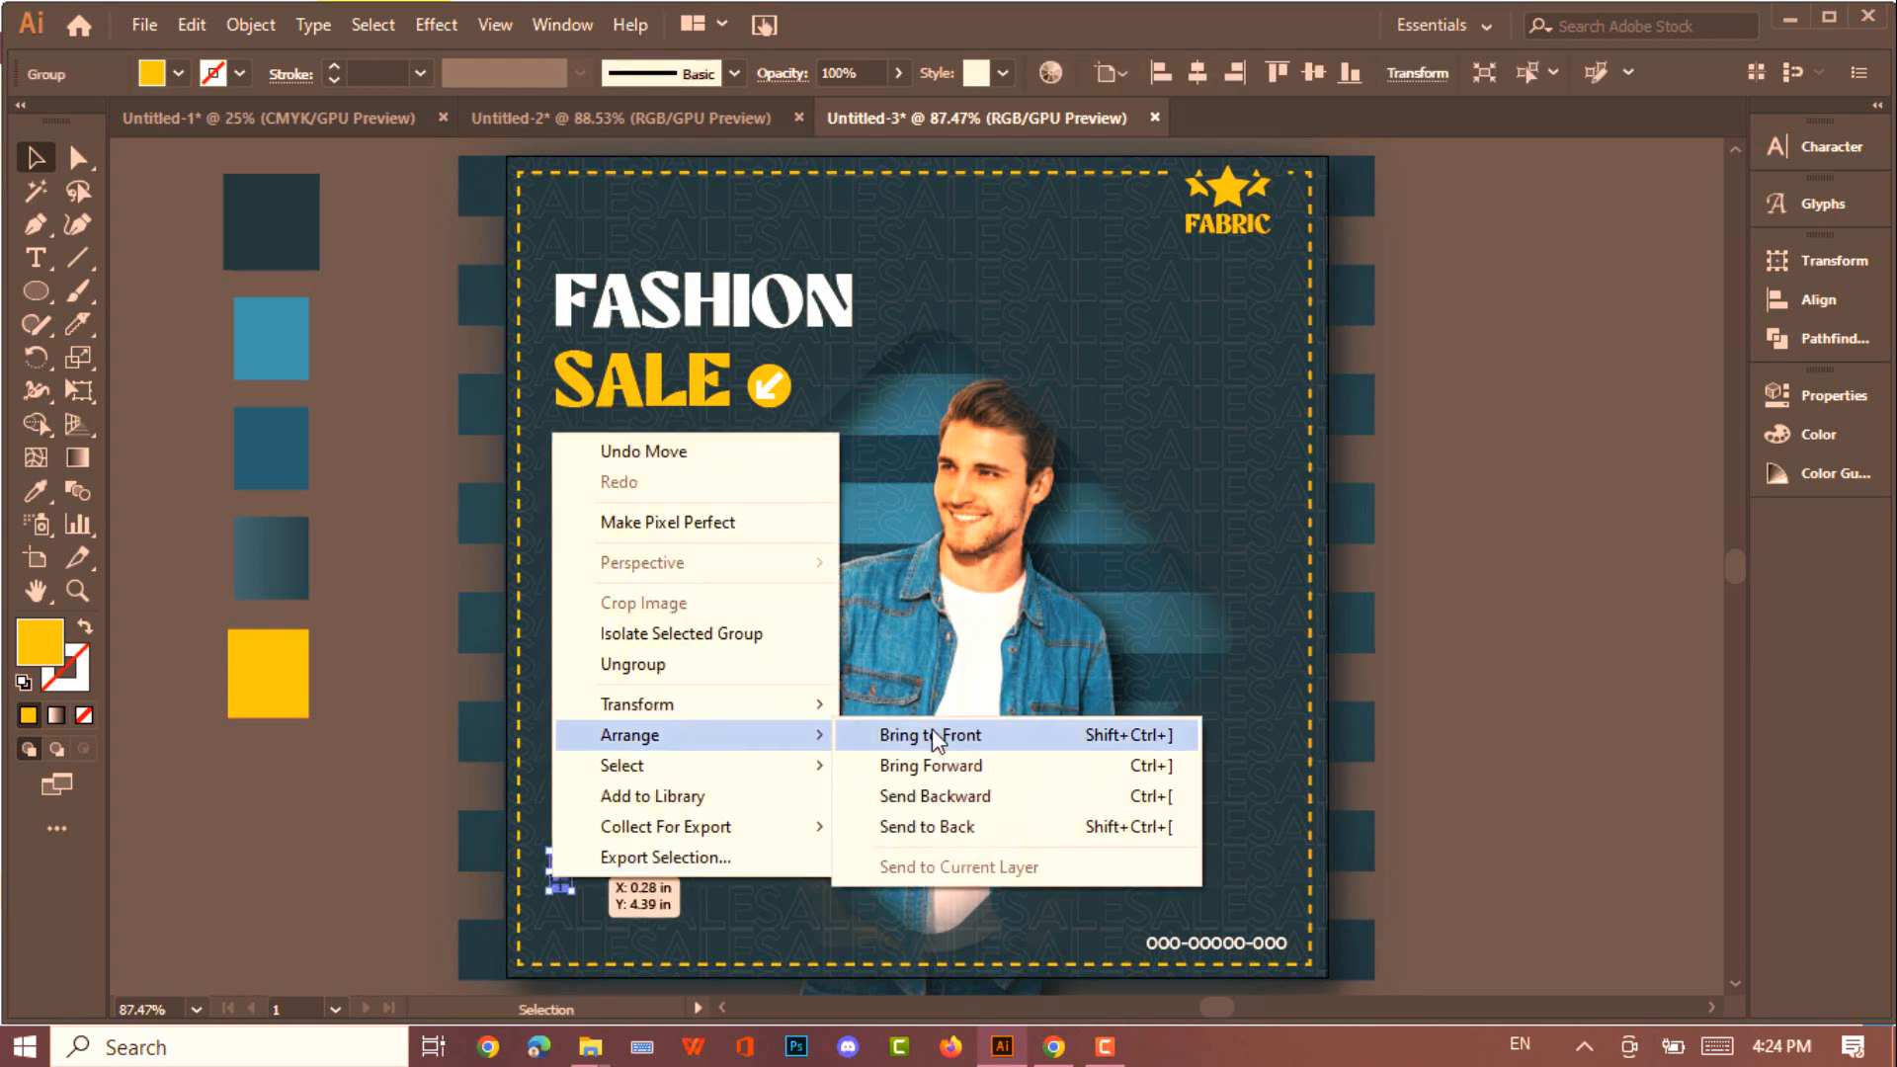
pyautogui.click(963, 732)
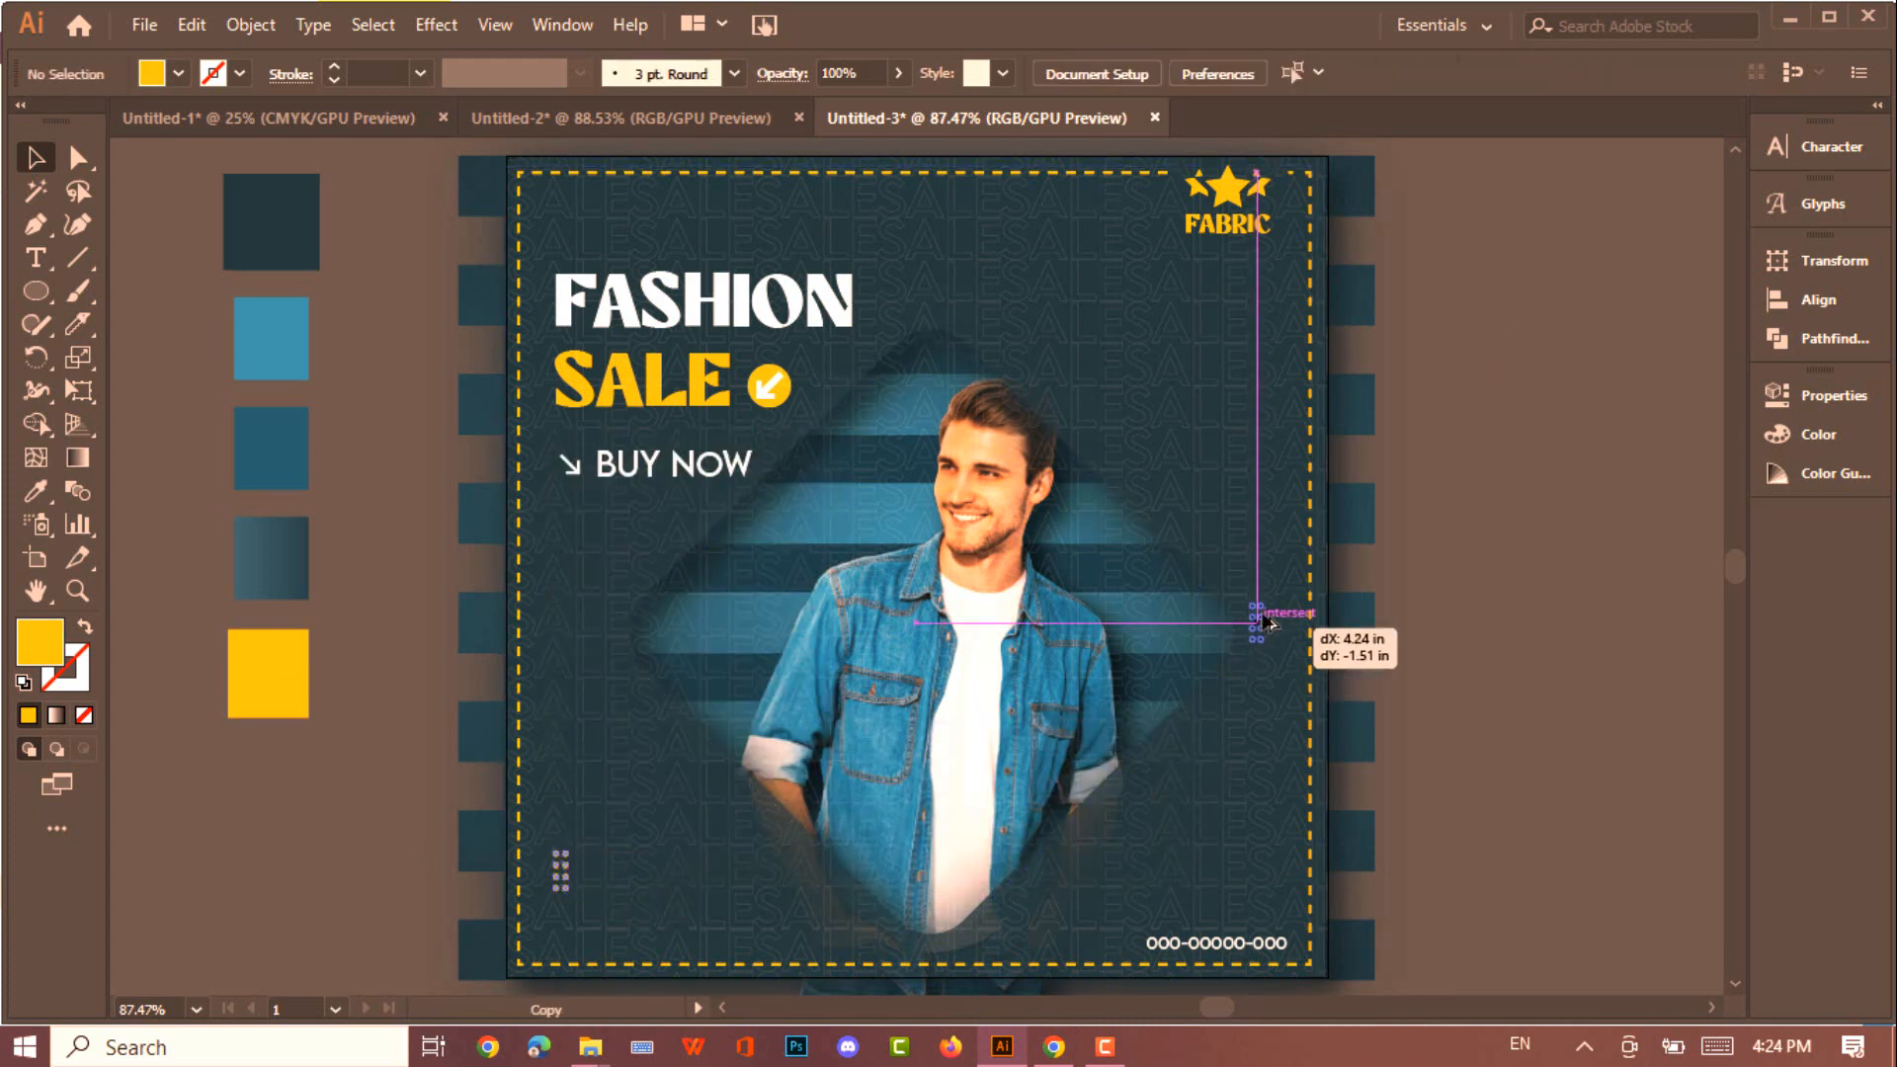